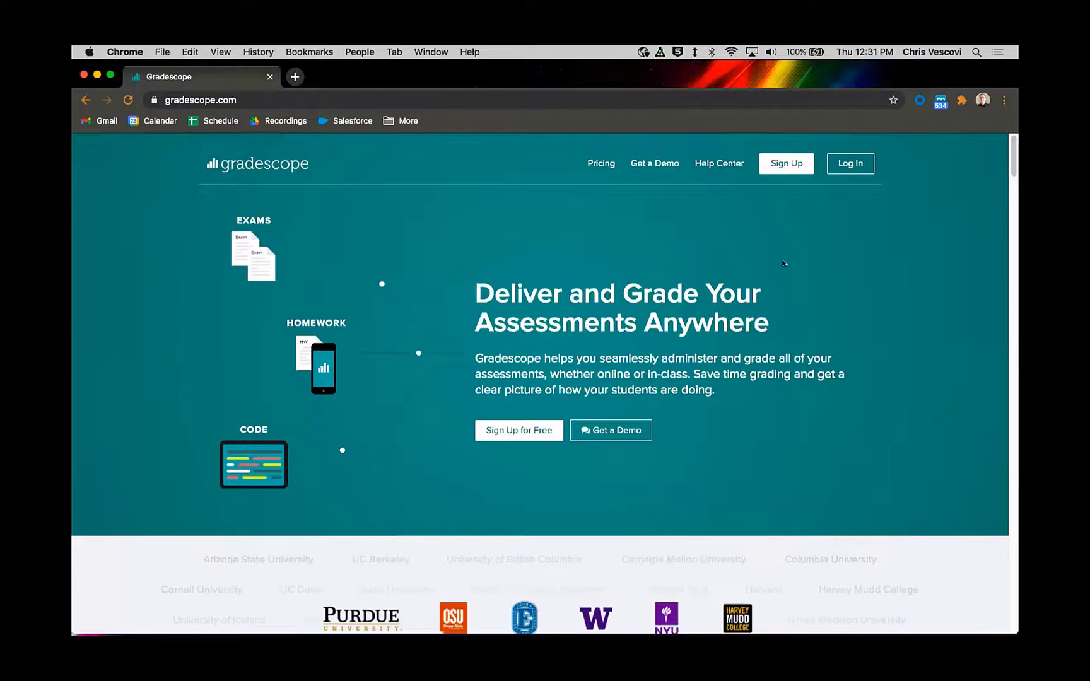
# Step: Look through the Gradescope homepage's supported subjects and show the Homework workflow under Use Your Existing Assignments
pyautogui.scroll(-7, 785, 265)
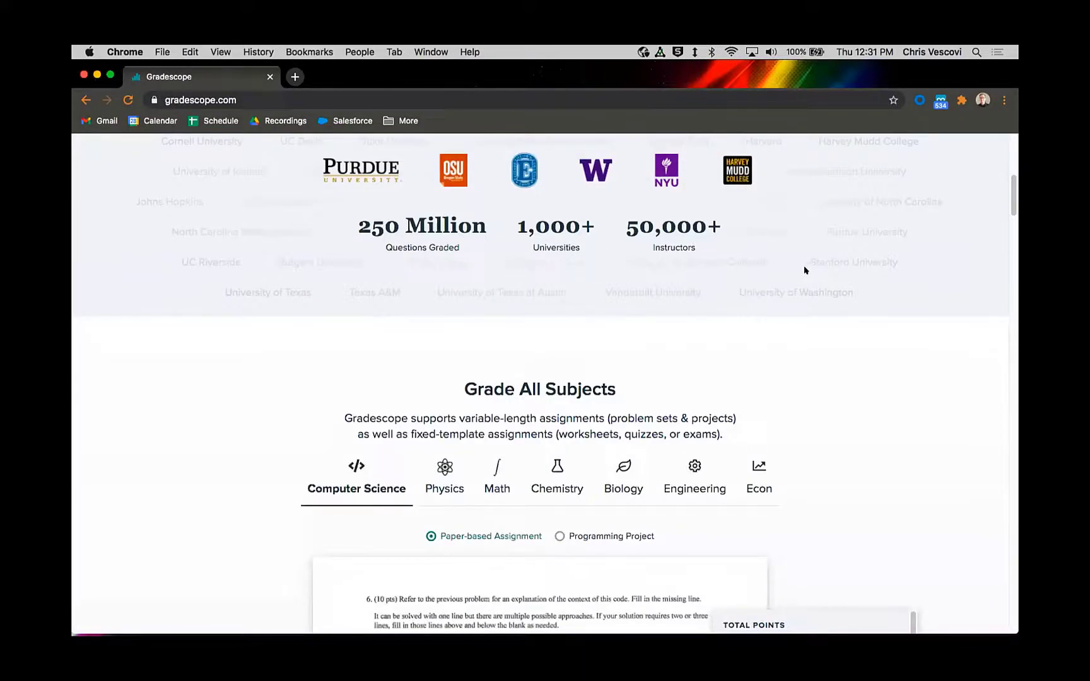
pyautogui.scroll(-1, 811, 316)
pyautogui.scroll(-2, 811, 316)
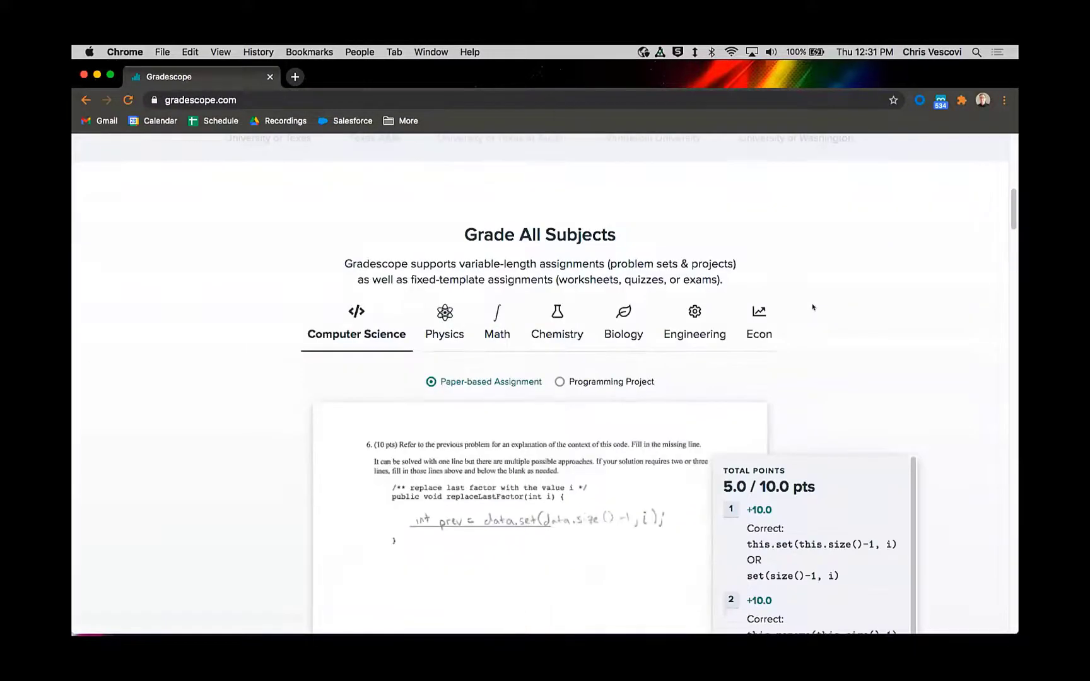
pyautogui.scroll(-1, 815, 309)
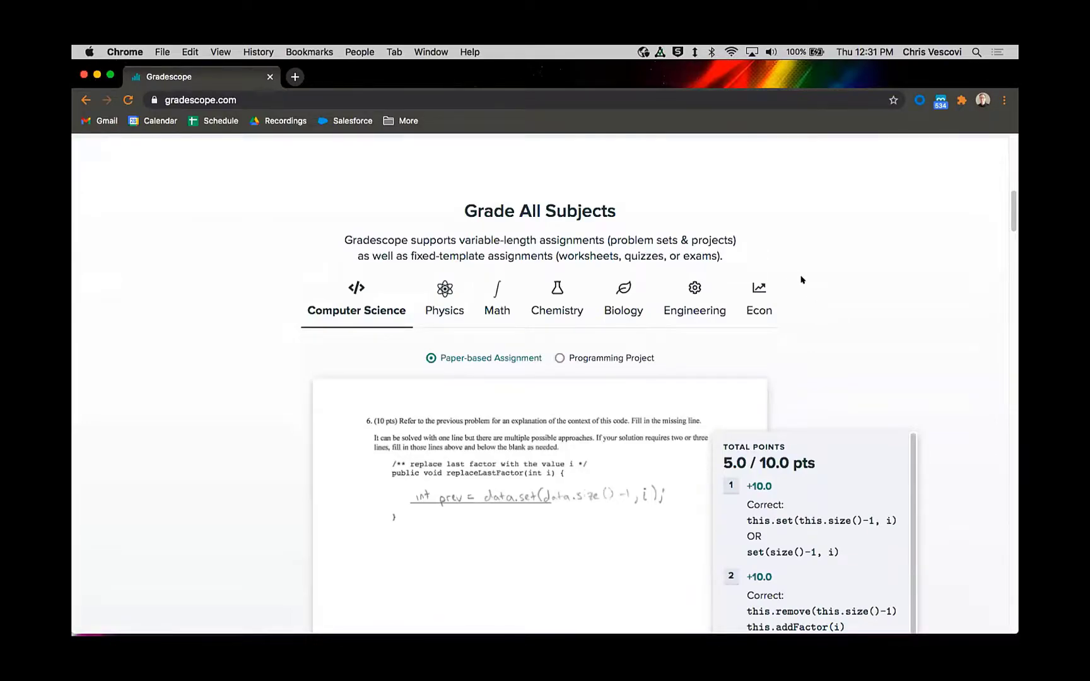
pyautogui.scroll(-10, 1007, 240)
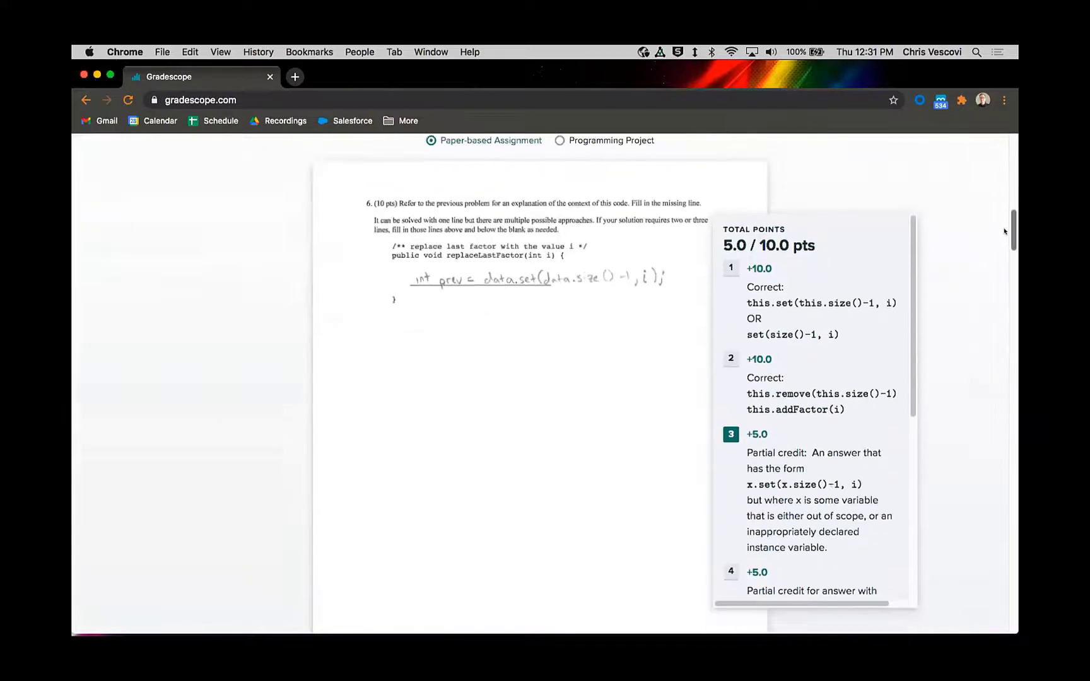
pyautogui.scroll(-5, 1004, 281)
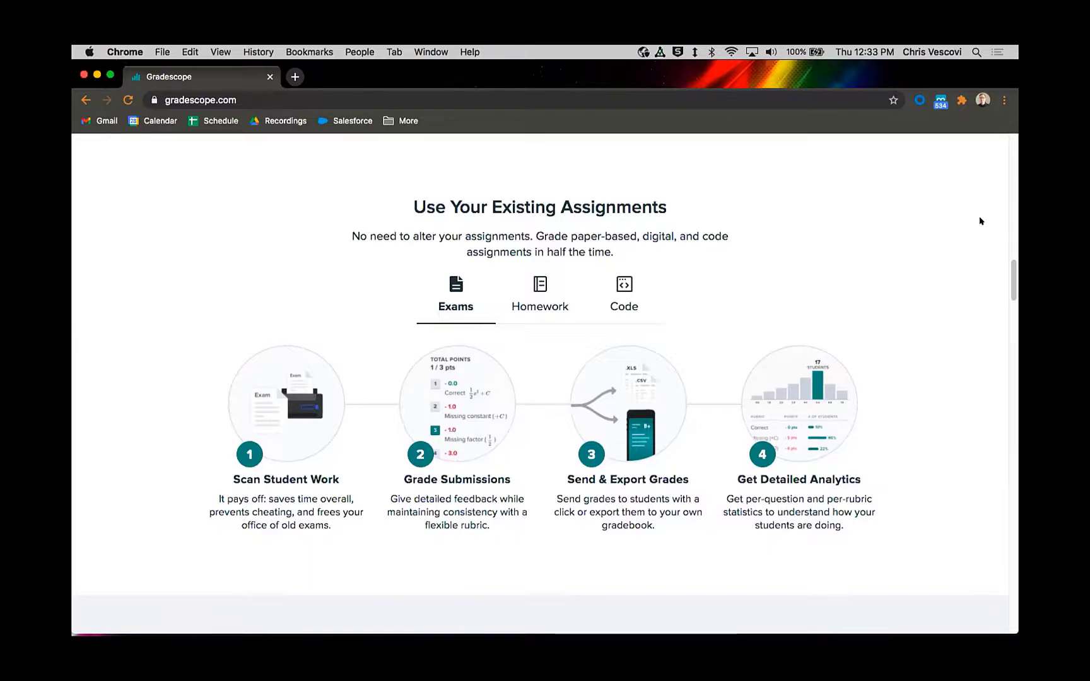
pyautogui.click(540, 296)
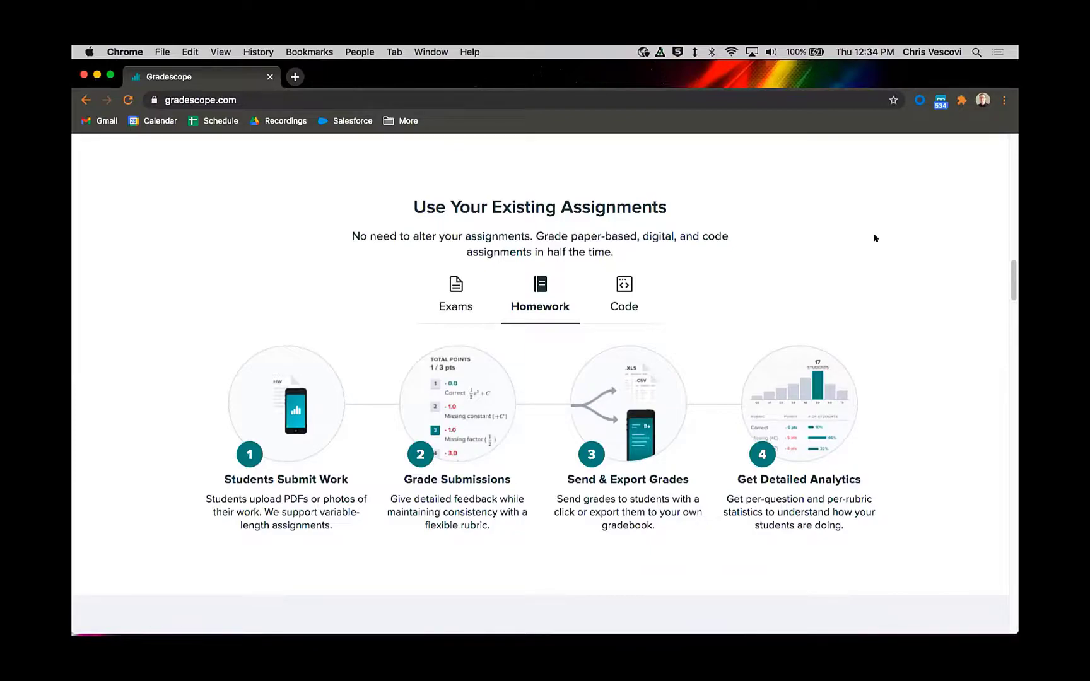
# Step: Go back to Grade All Subjects and show the Engineering example assignment
pyautogui.scroll(1, 817, 290)
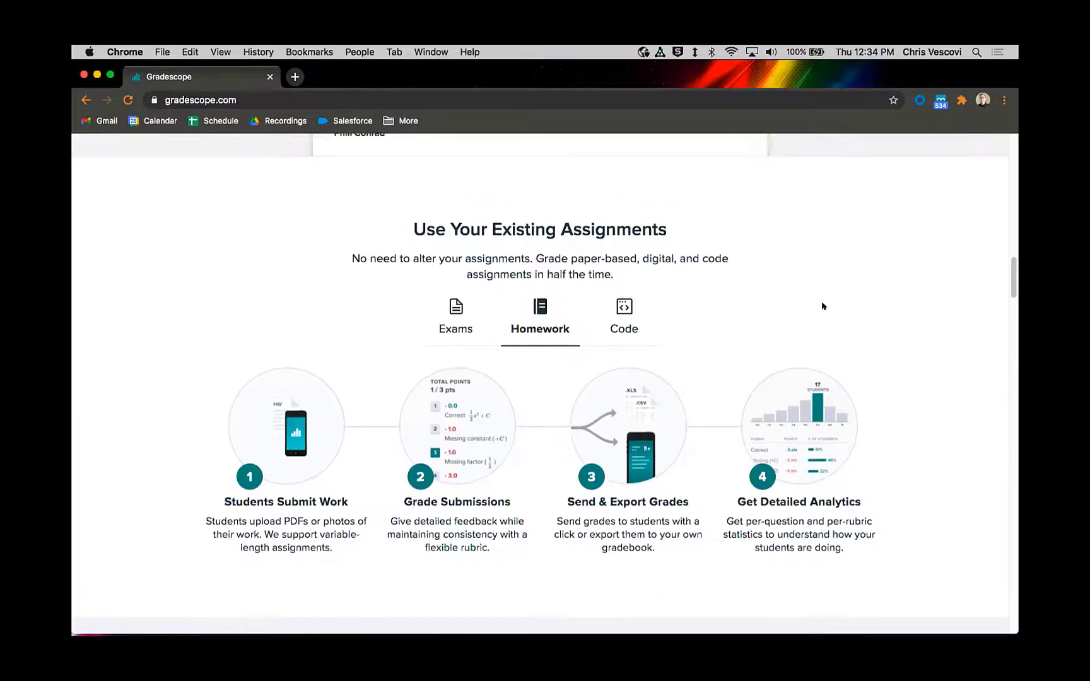
pyautogui.scroll(10, 818, 385)
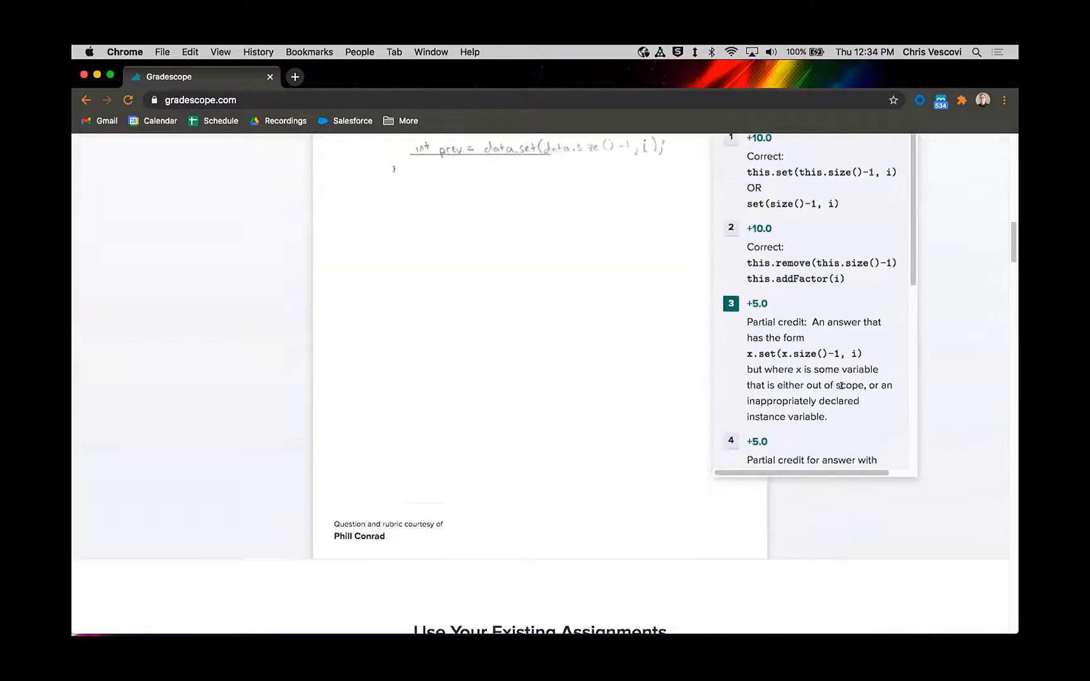
pyautogui.scroll(2, 833, 325)
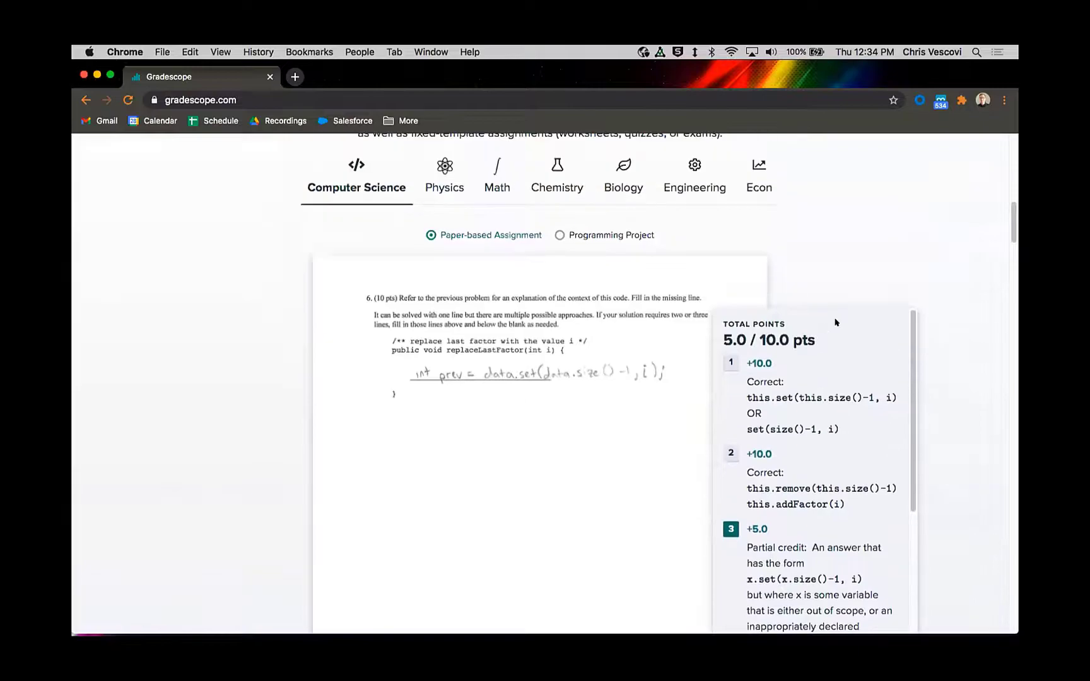
pyautogui.scroll(5, 849, 260)
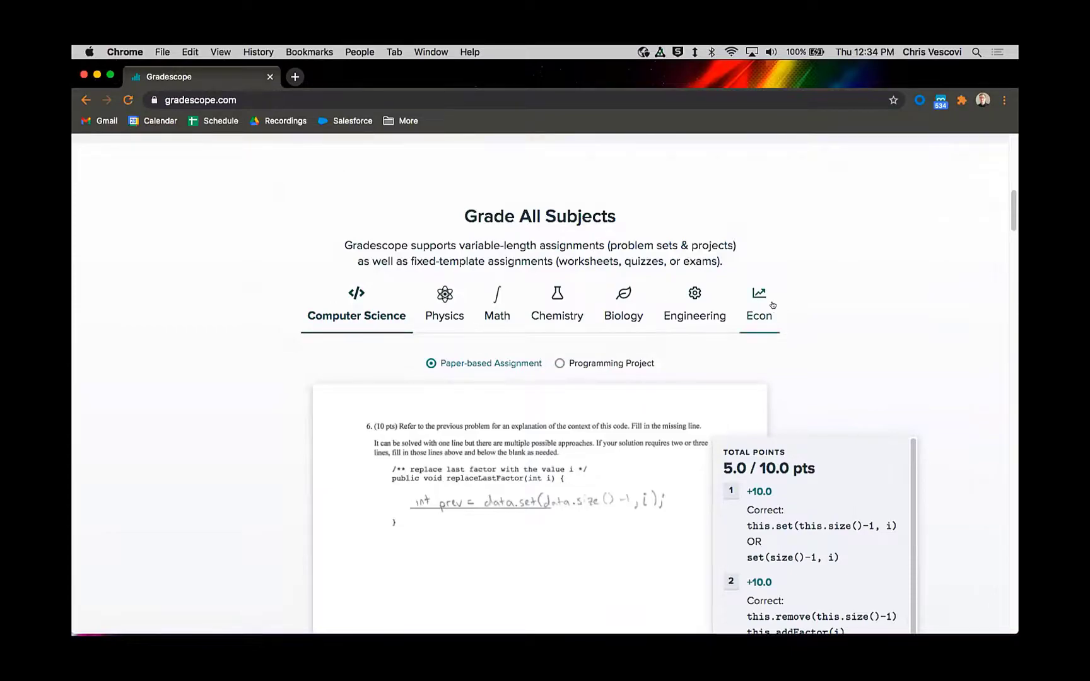
pyautogui.scroll(-2, 776, 296)
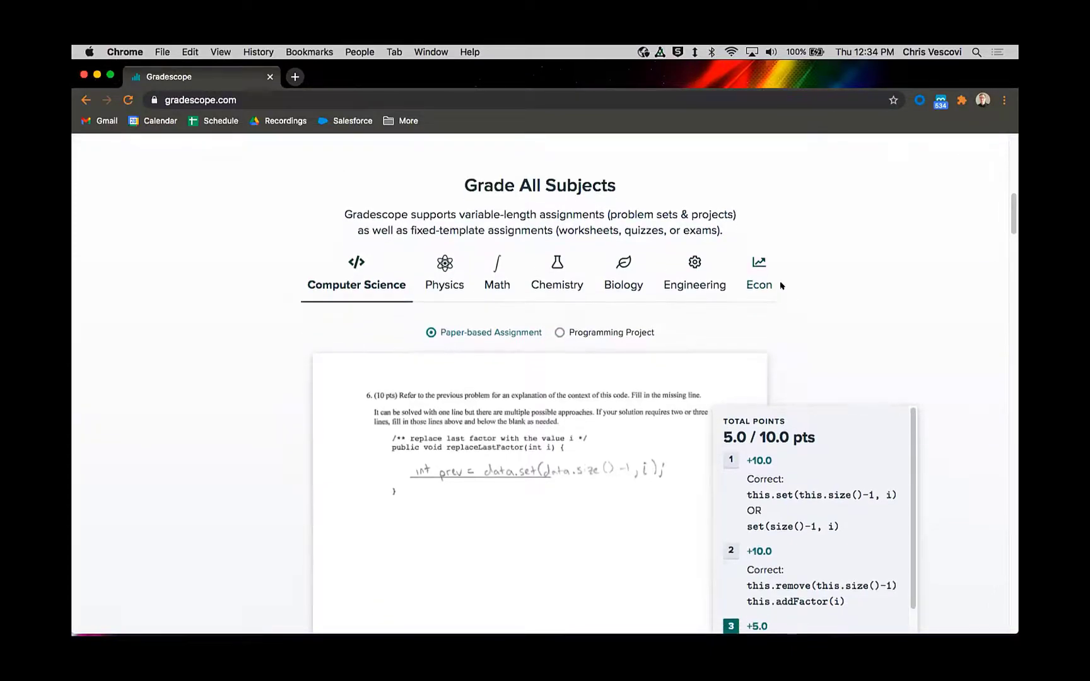
pyautogui.click(698, 253)
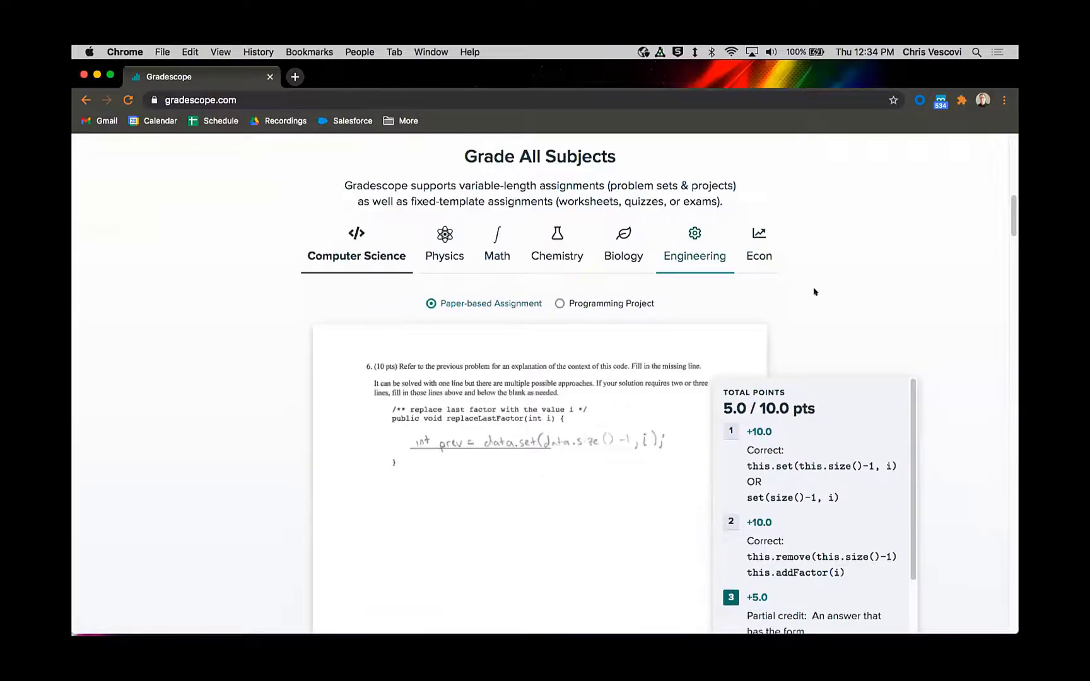
pyautogui.scroll(-3, 798, 277)
pyautogui.scroll(1, 709, 249)
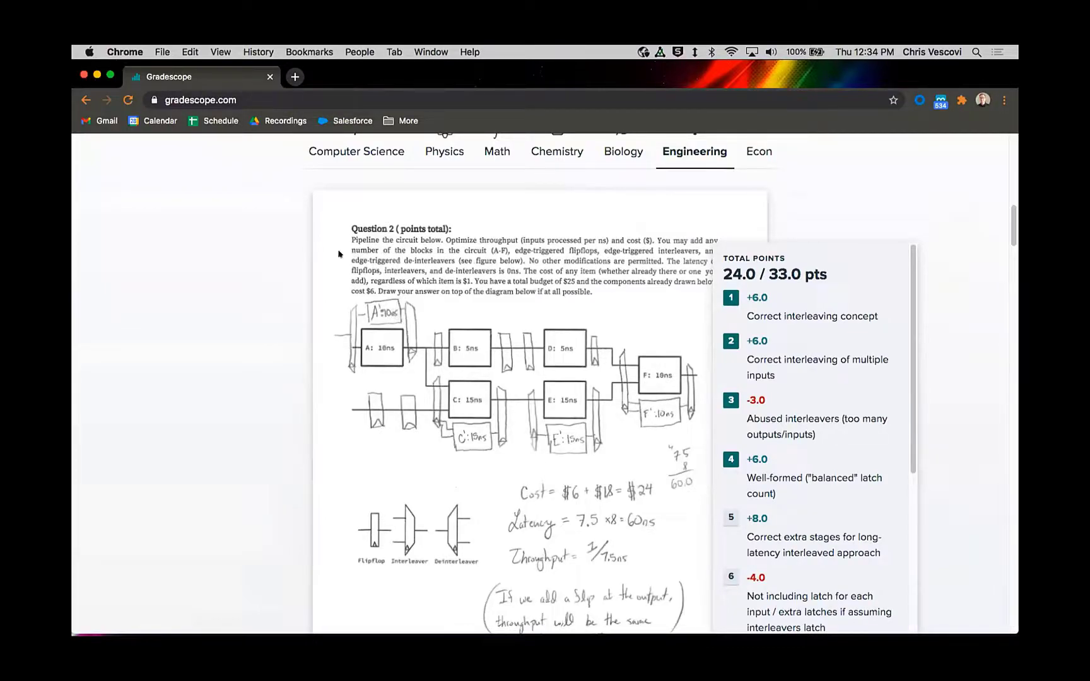
# Step: Read through the Engineering example's student answer and its full list of rubric items
pyautogui.scroll(-1, 550, 347)
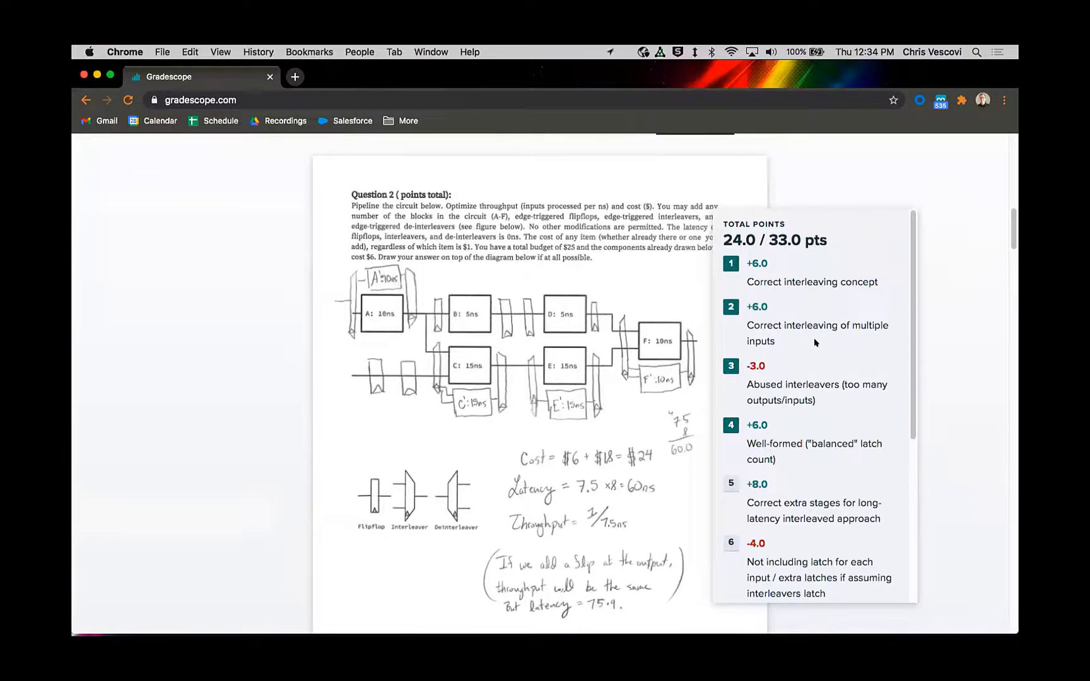
pyautogui.scroll(-2, 906, 295)
pyautogui.moveTo(906, 296); pyautogui.dragTo(898, 377)
pyautogui.scroll(-3, 899, 377)
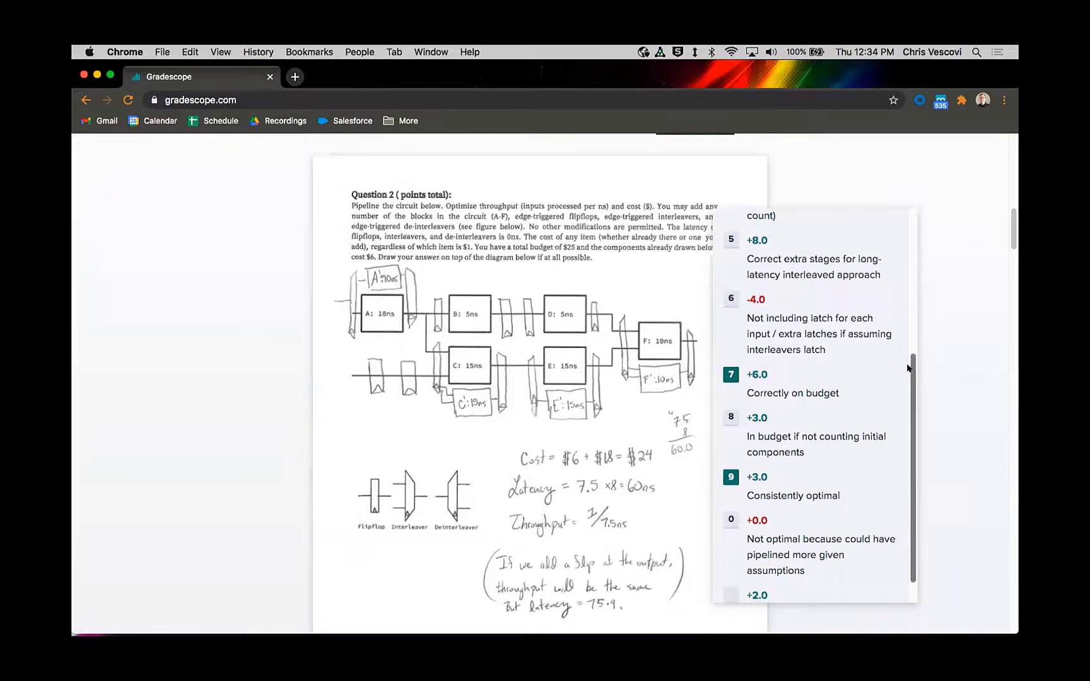
pyautogui.scroll(-1, 908, 379)
pyautogui.scroll(-1, 908, 380)
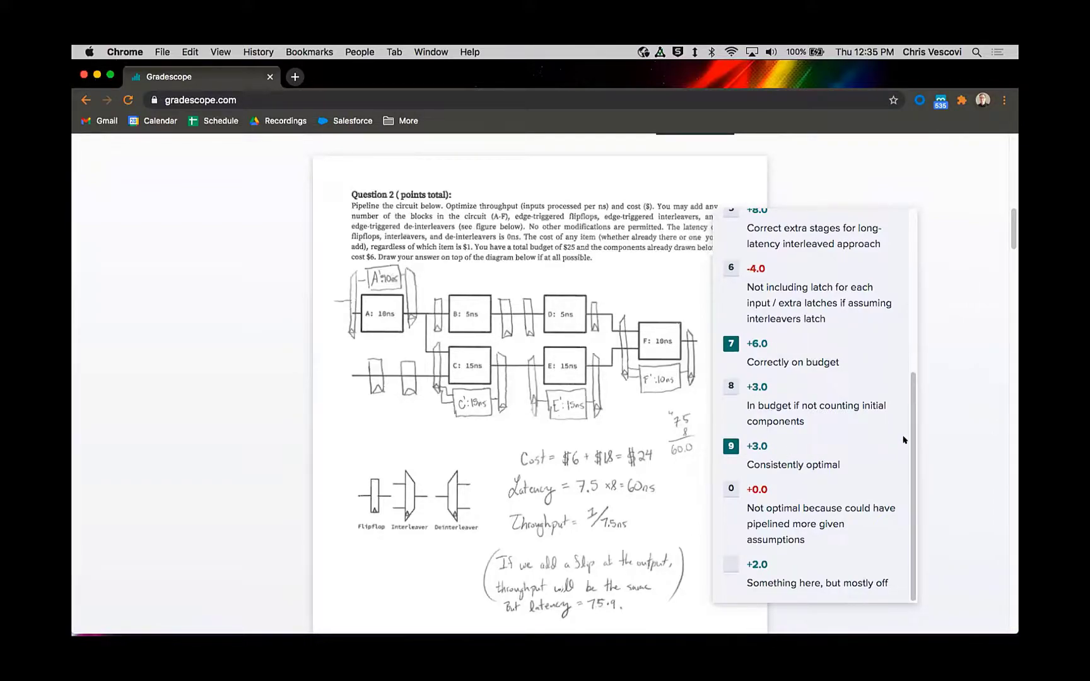
pyautogui.moveTo(914, 439); pyautogui.dragTo(904, 250)
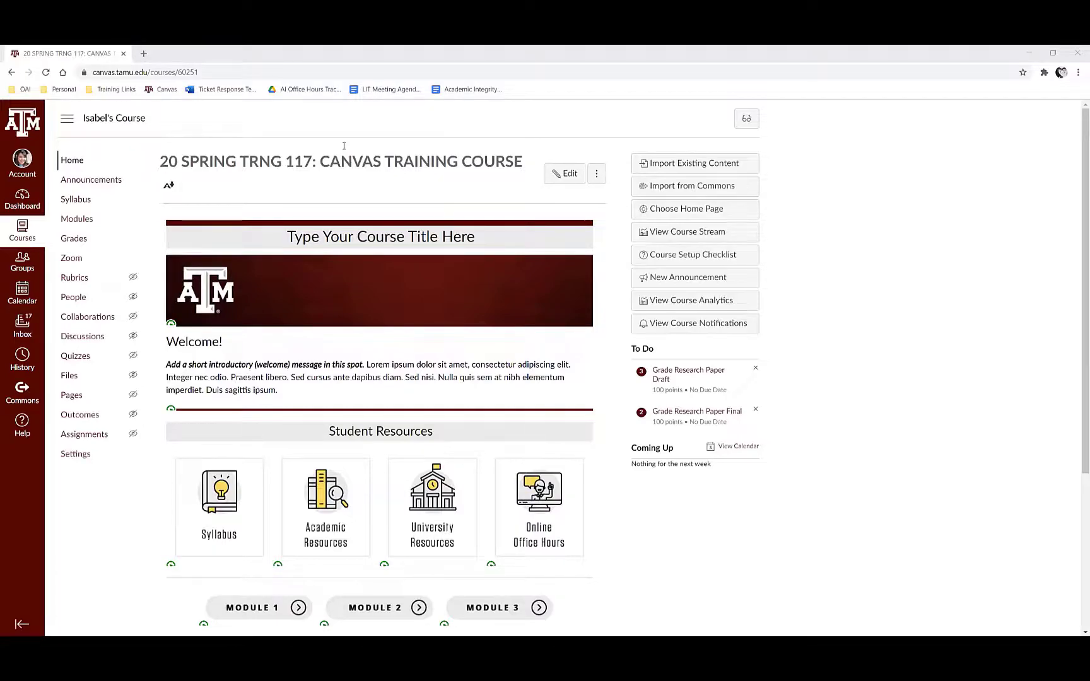
pyautogui.moveTo(295, 249); pyautogui.dragTo(721, 158)
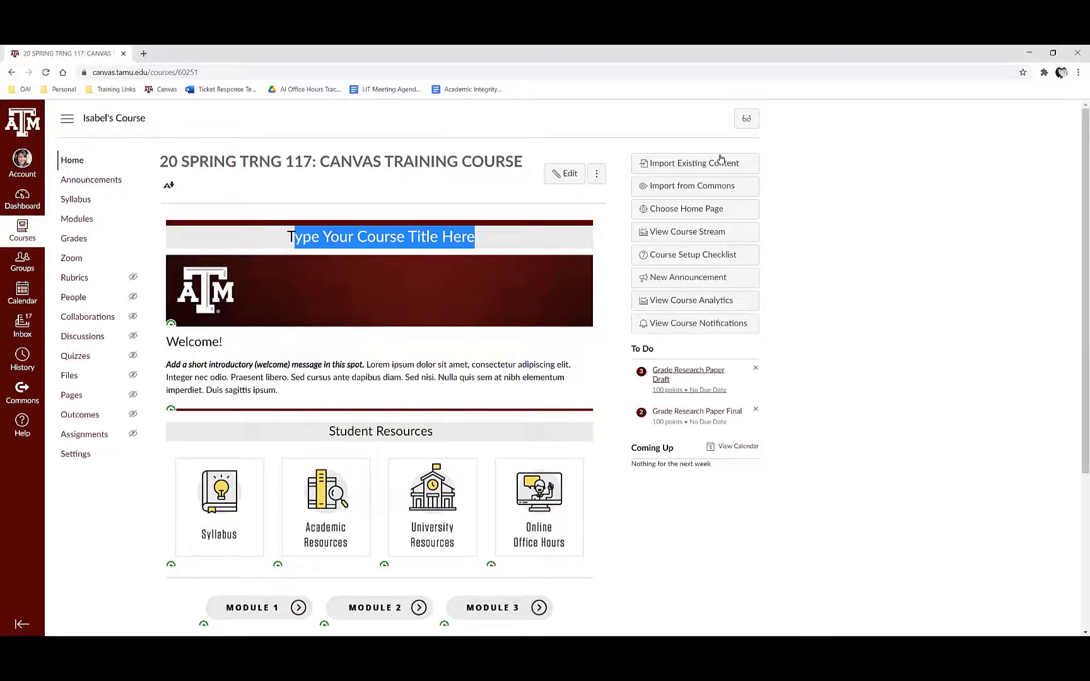
pyautogui.click(617, 351)
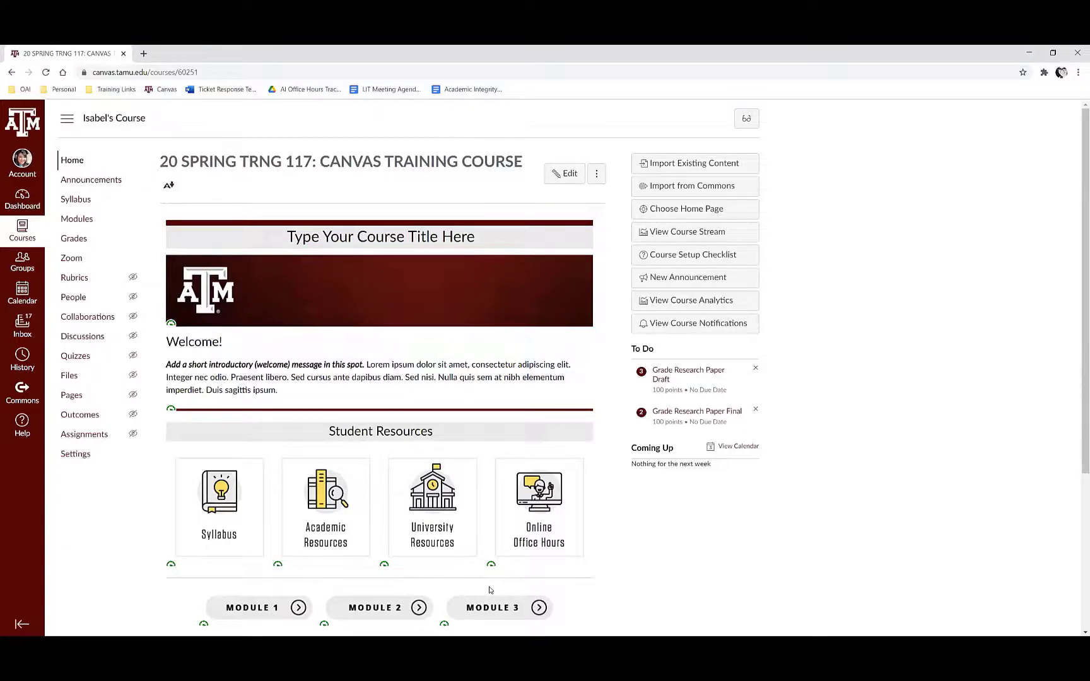
# Step: Enable Gradescope in the Canvas training course's navigation settings
pyautogui.click(75, 454)
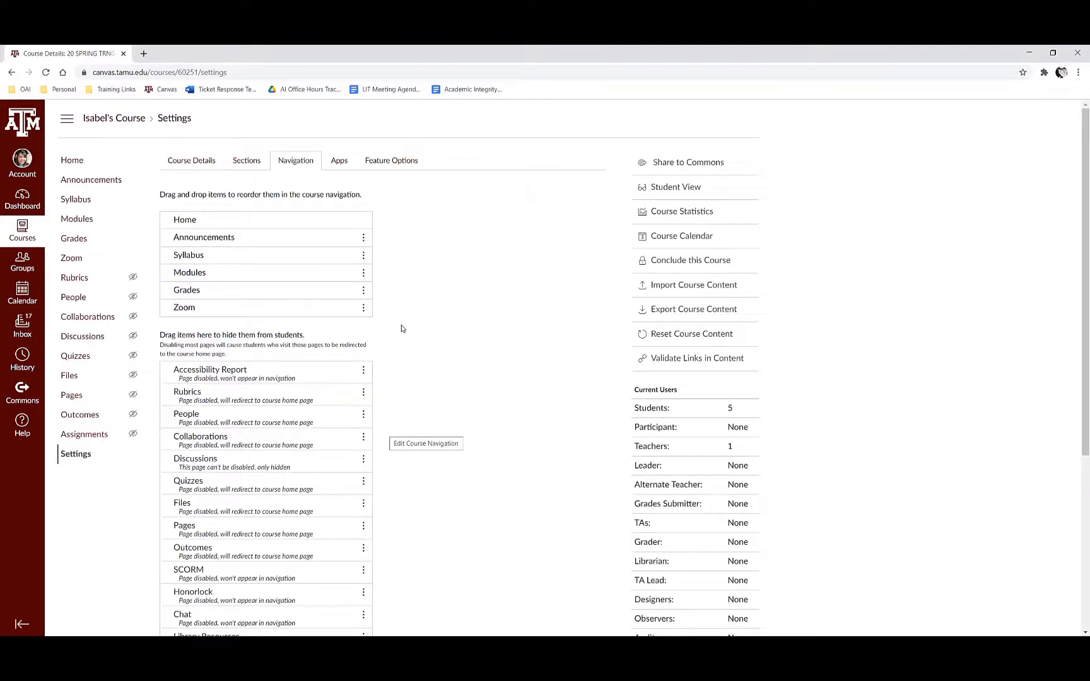
pyautogui.click(165, 160)
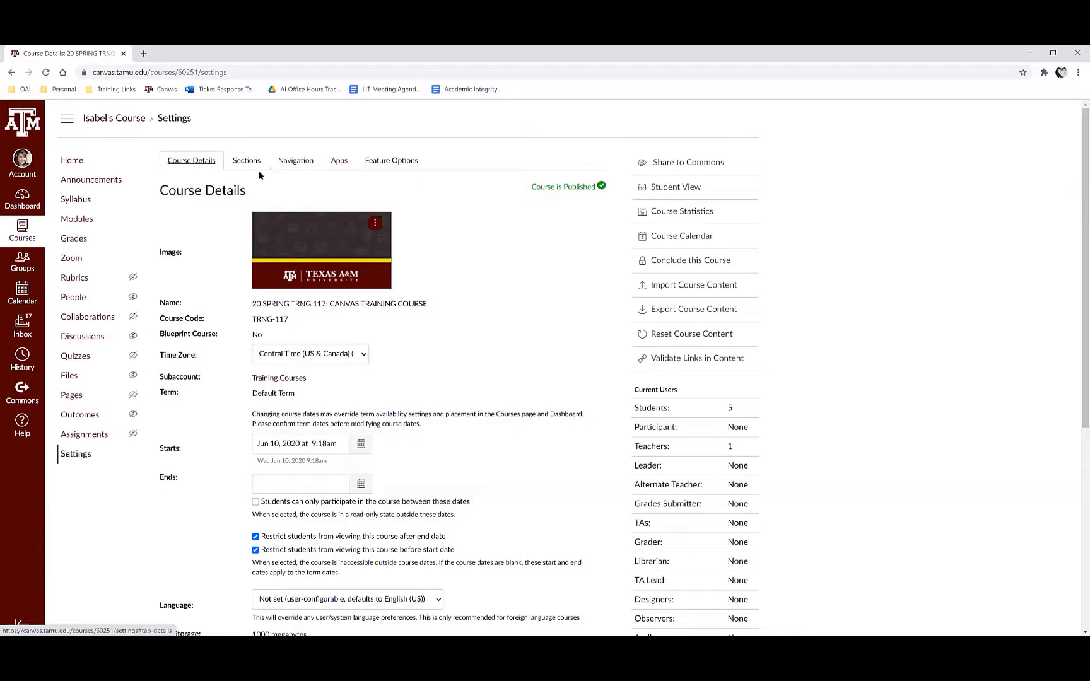
pyautogui.click(296, 162)
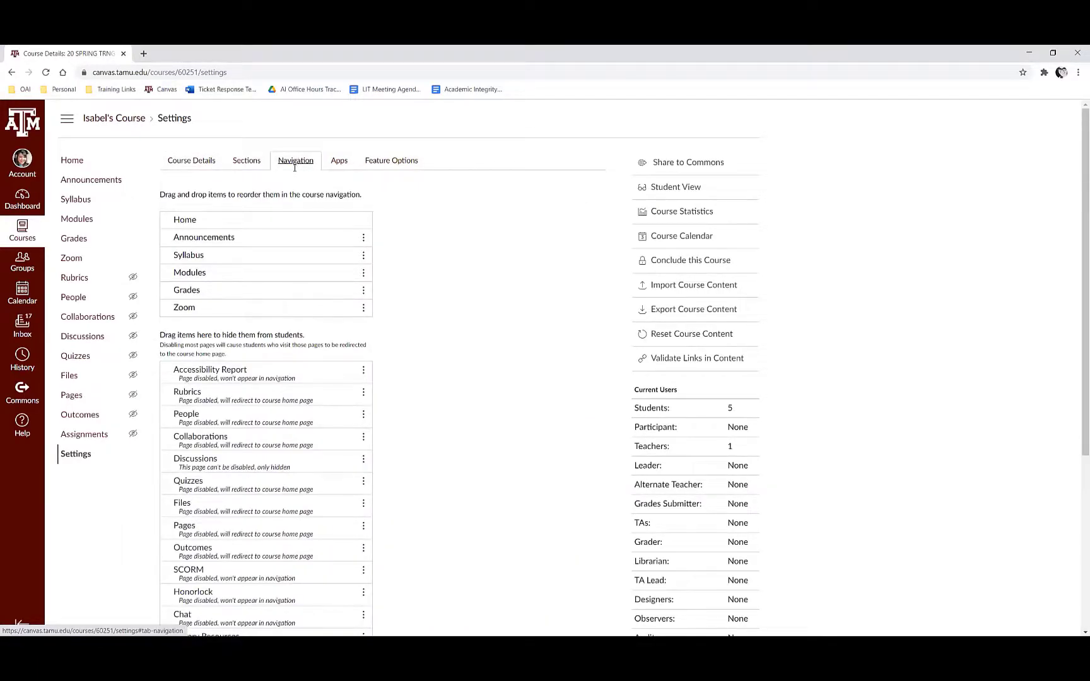
pyautogui.scroll(-3, 296, 164)
pyautogui.scroll(-2, 295, 169)
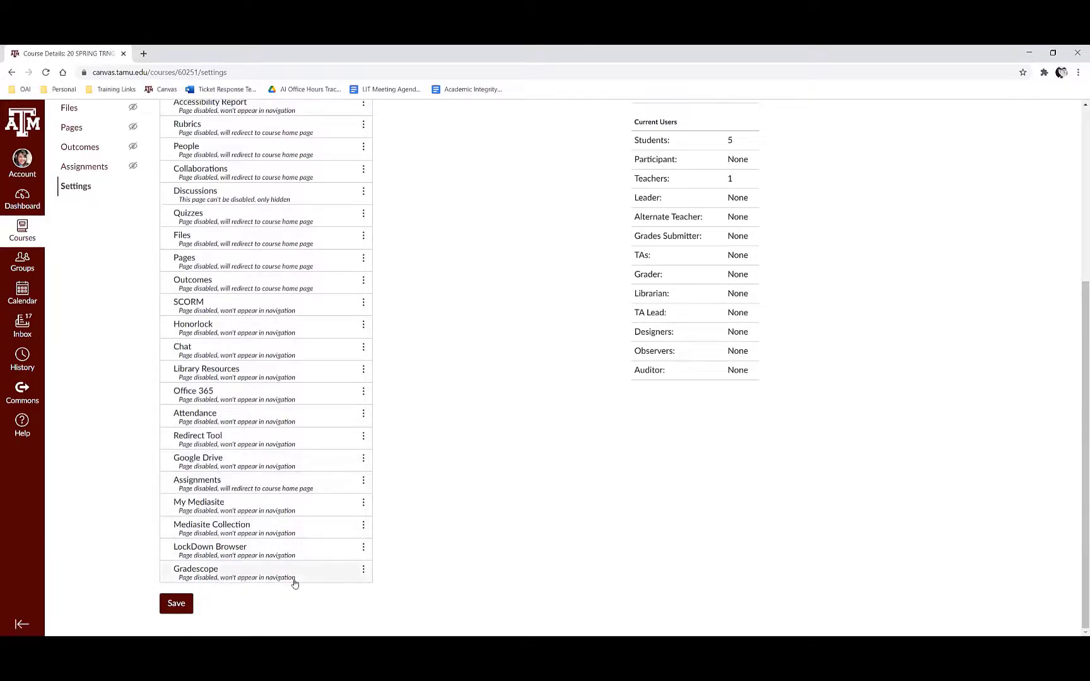
pyautogui.click(364, 571)
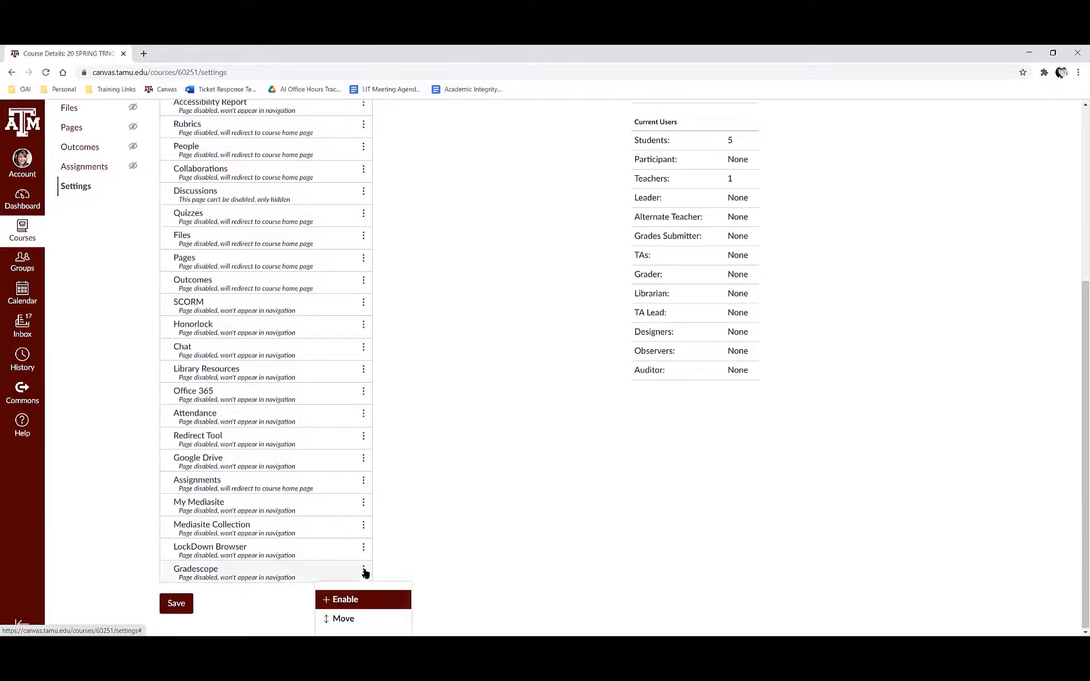
pyautogui.click(355, 601)
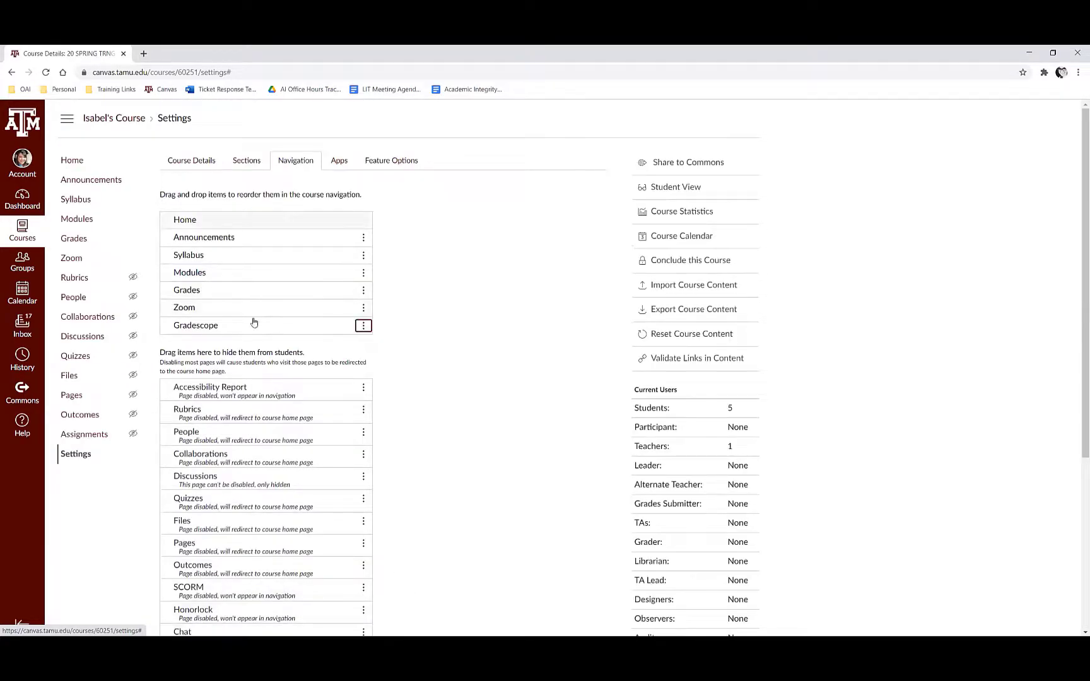
# Step: Move Gradescope between Syllabus and Modules in the course navigation and save the navigation order
pyautogui.moveTo(284, 329); pyautogui.dragTo(277, 284)
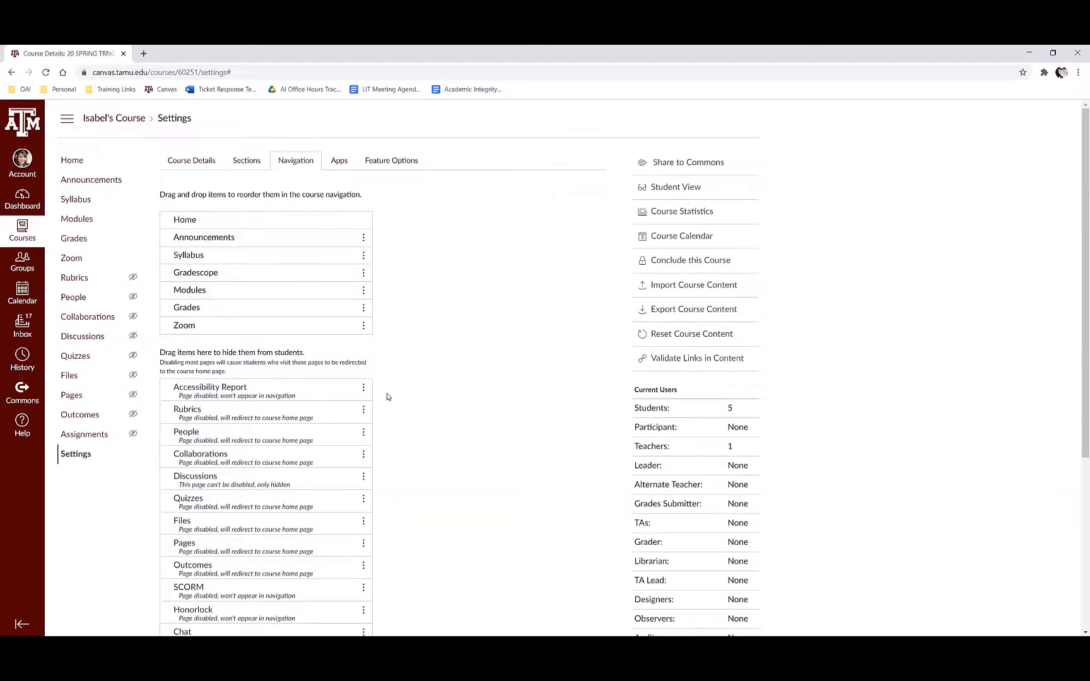
pyautogui.scroll(-4, 382, 397)
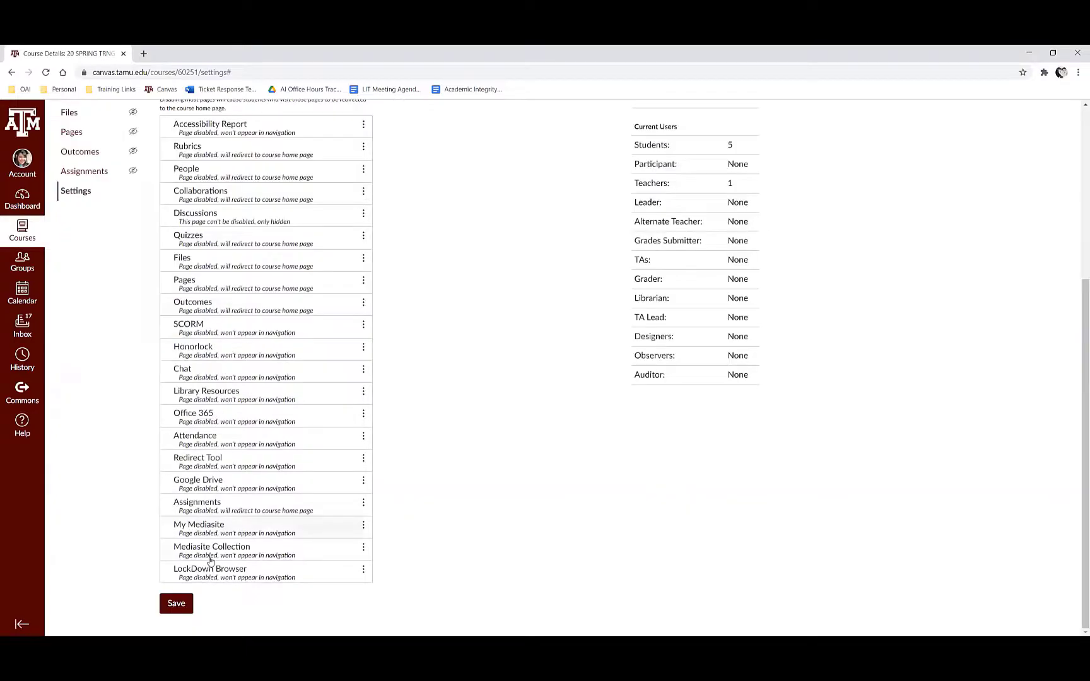
pyautogui.click(182, 606)
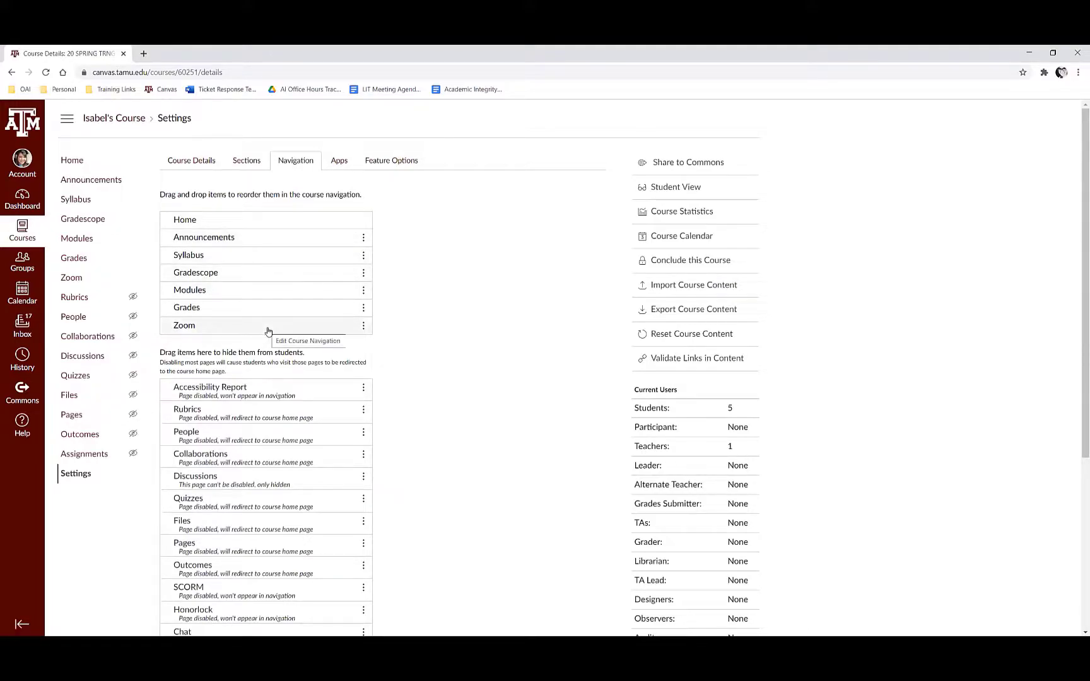
# Step: Launch Gradescope from the Canvas course navigation and stay on the TRNG-117 dashboard
pyautogui.scroll(-4, 284, 337)
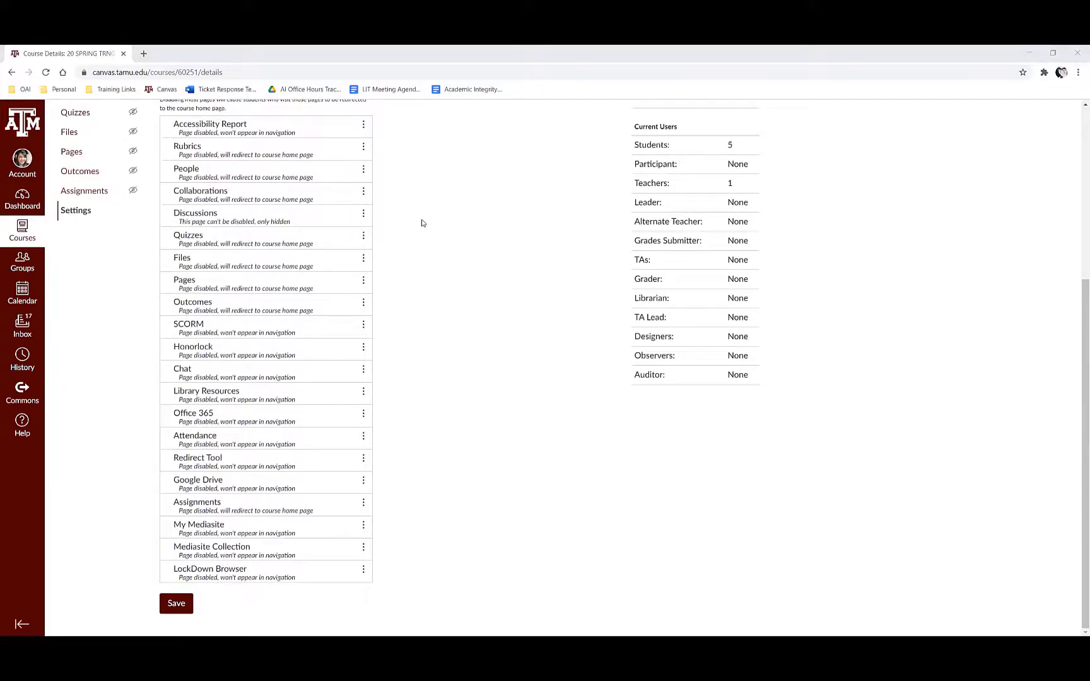
pyautogui.scroll(4, 234, 228)
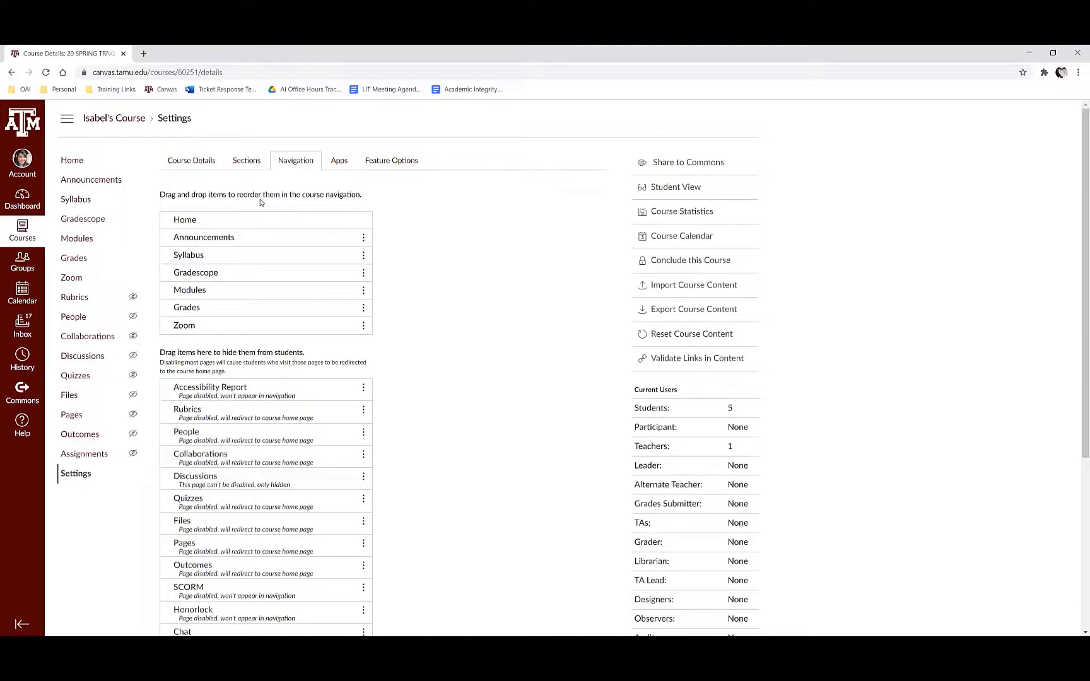
pyautogui.click(75, 221)
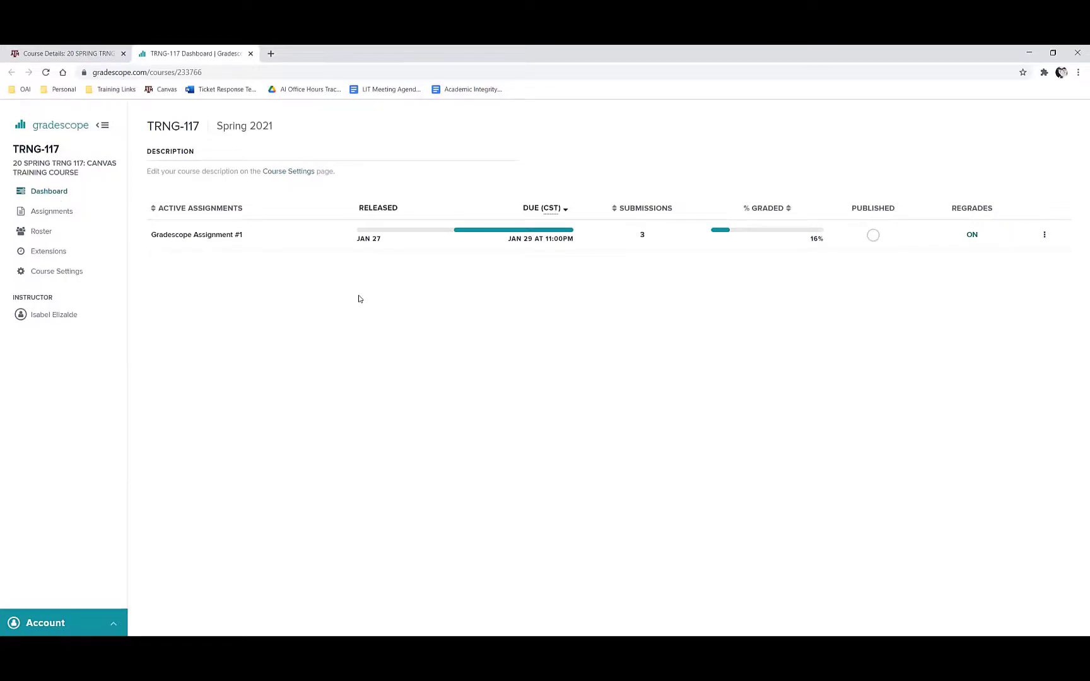
pyautogui.click(73, 53)
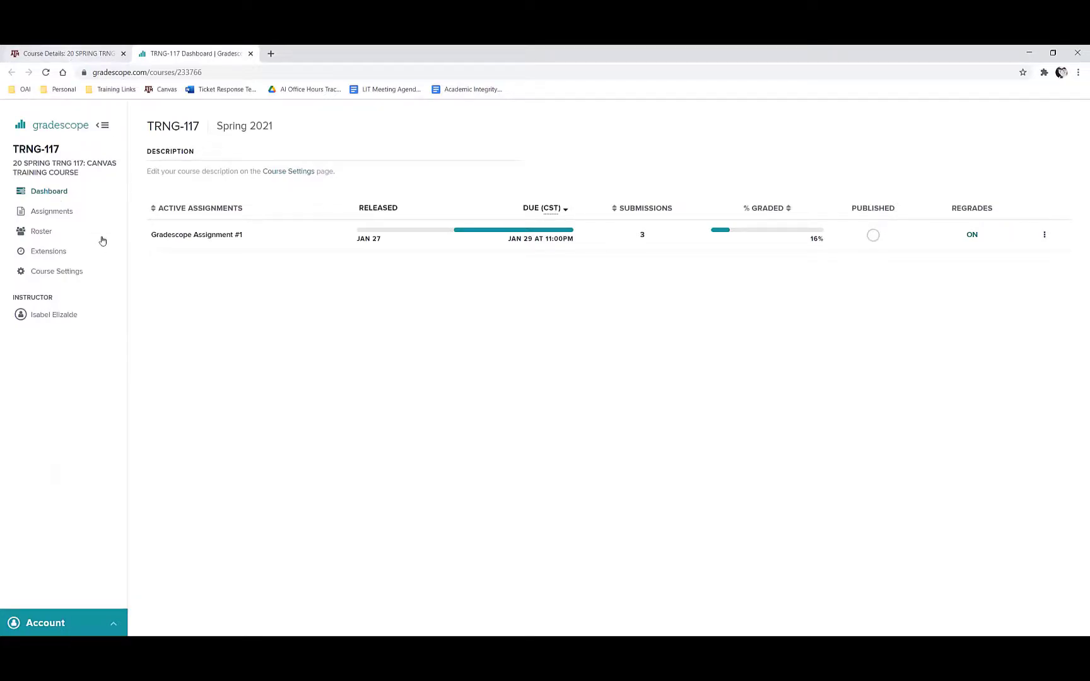
pyautogui.click(197, 53)
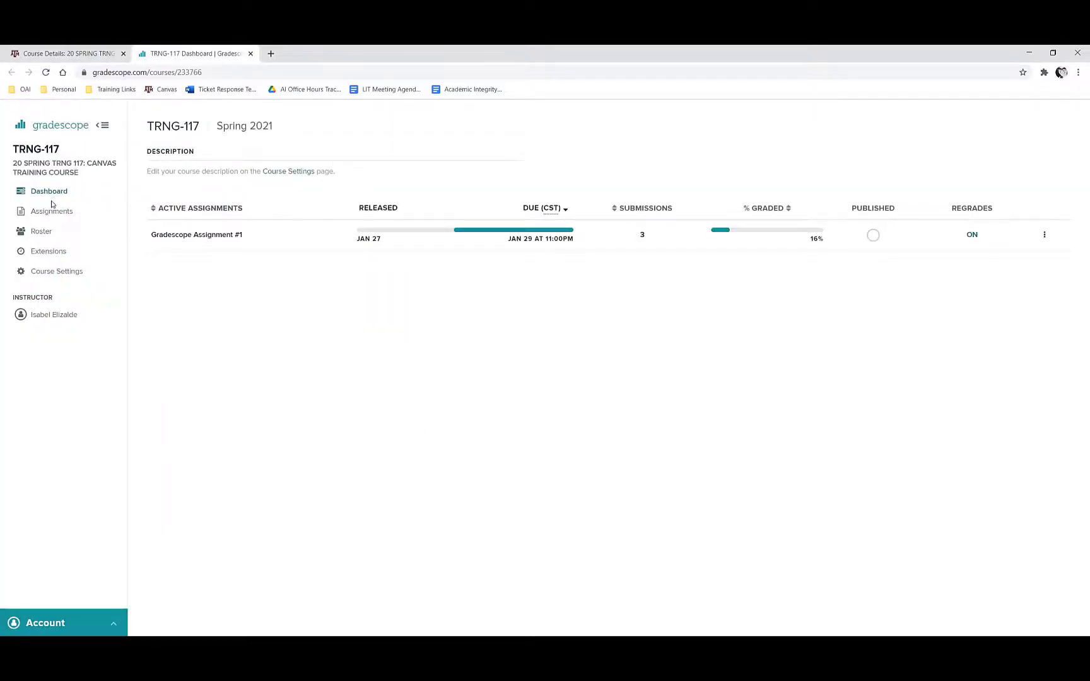
# Step: Sync the TRNG-117 course roster with the linked Canvas course, with the e-mail notification to new users turned off
pyautogui.click(41, 234)
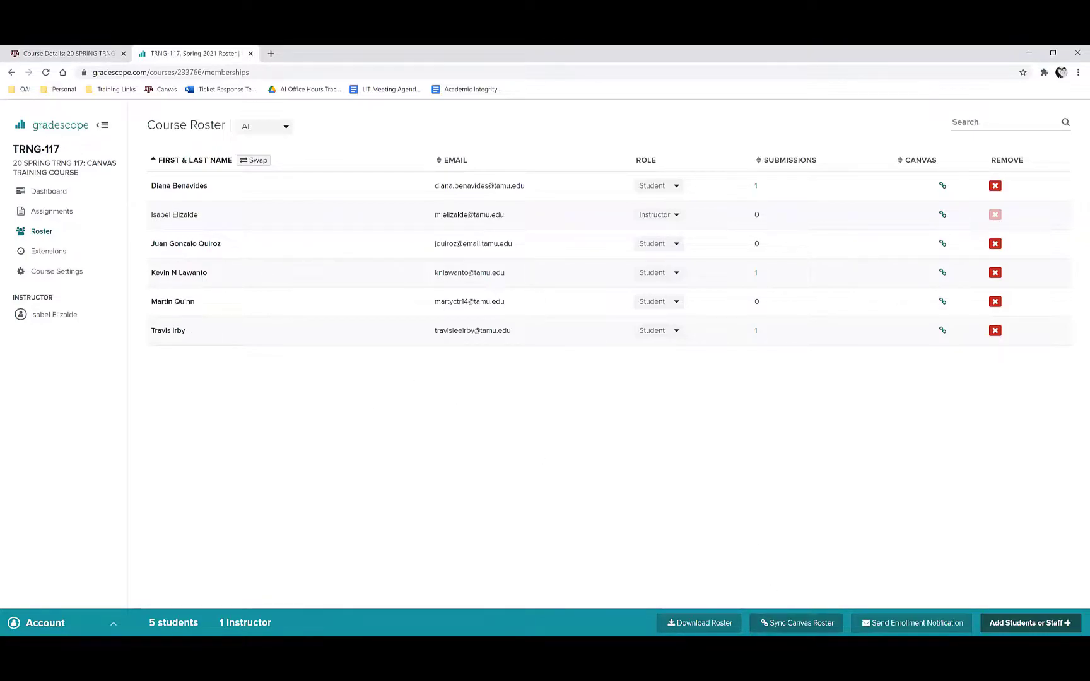
pyautogui.click(796, 623)
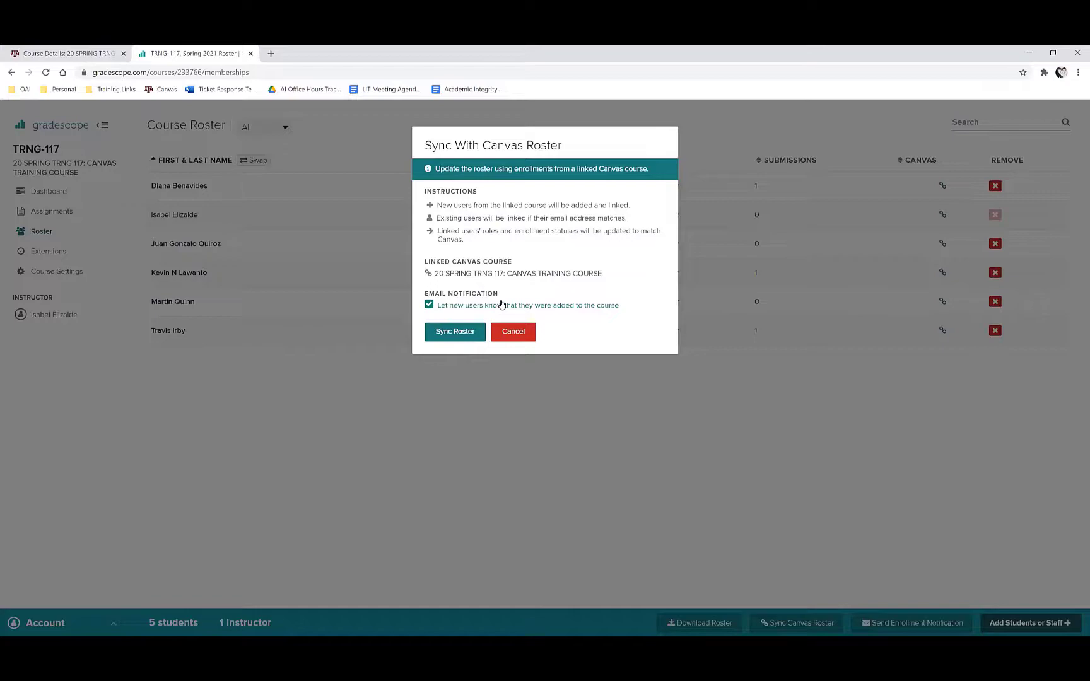
pyautogui.click(429, 306)
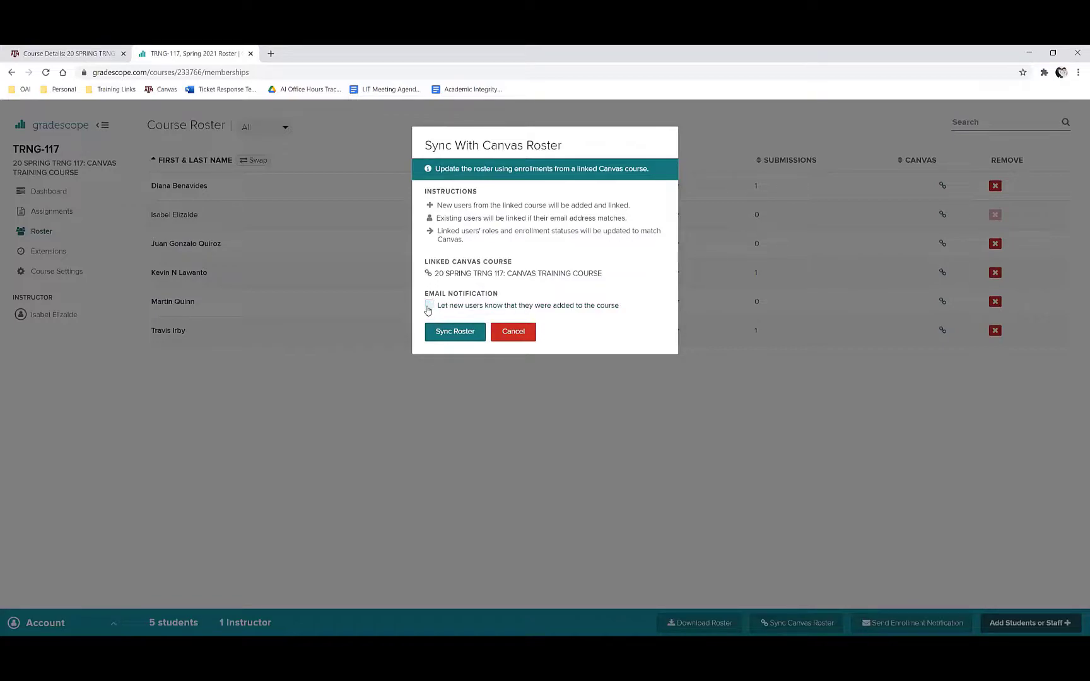
pyautogui.click(450, 332)
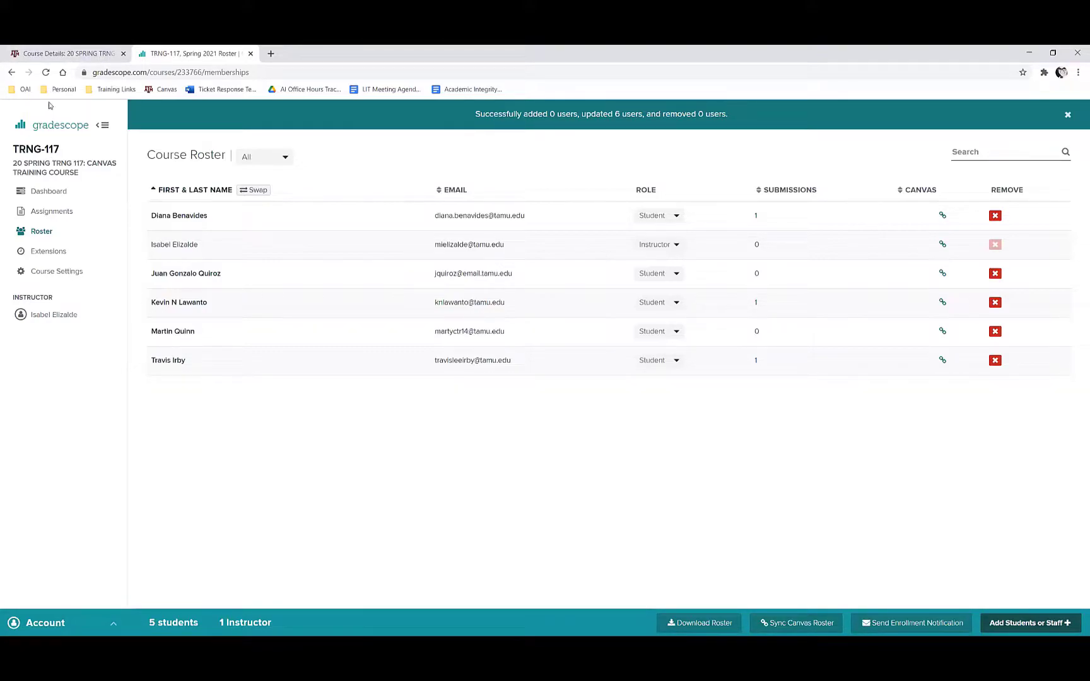
# Step: Add a new assignment named "Gradescope Assignment #3" to the Gradescope module in the Canvas course
pyautogui.click(58, 55)
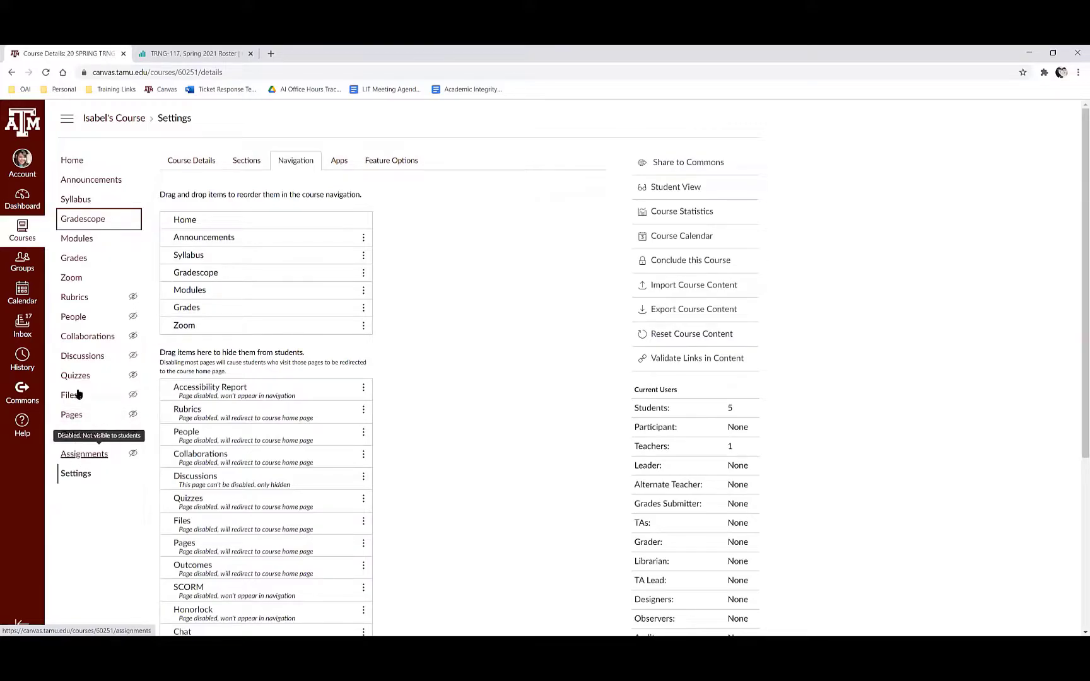
pyautogui.click(72, 240)
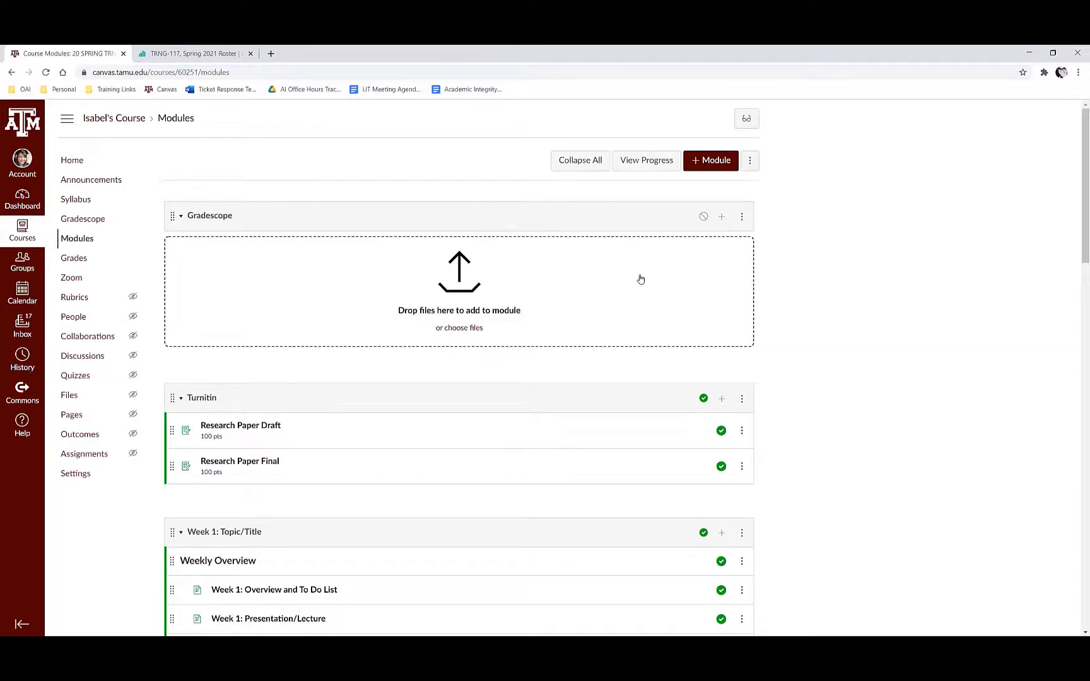
pyautogui.click(723, 218)
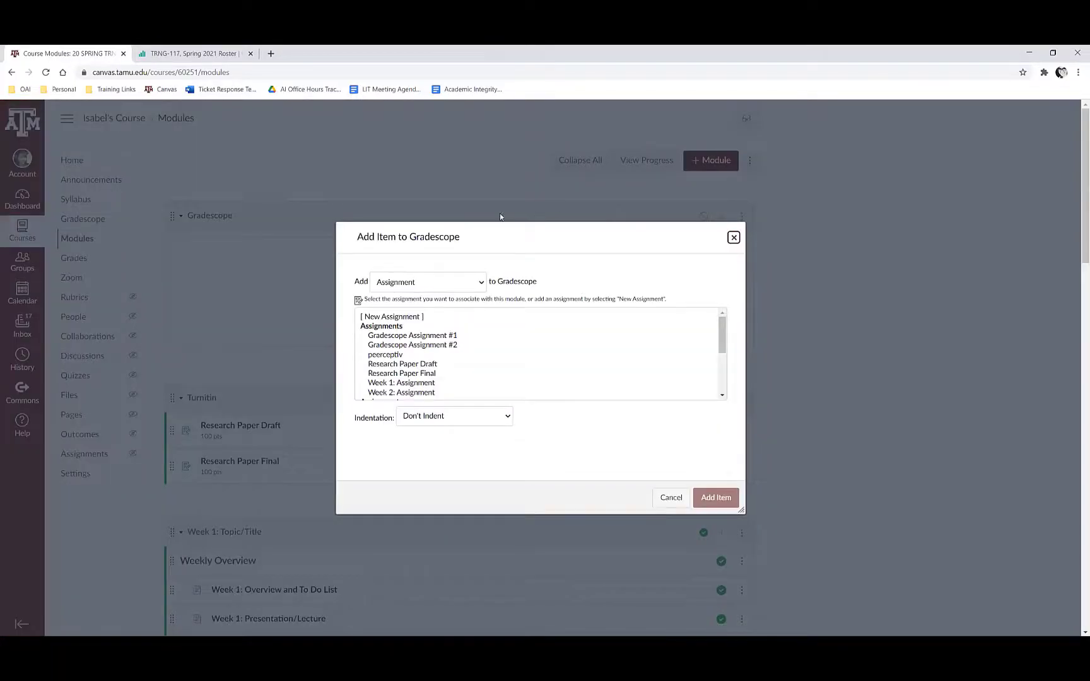
pyautogui.click(408, 288)
pyautogui.click(407, 299)
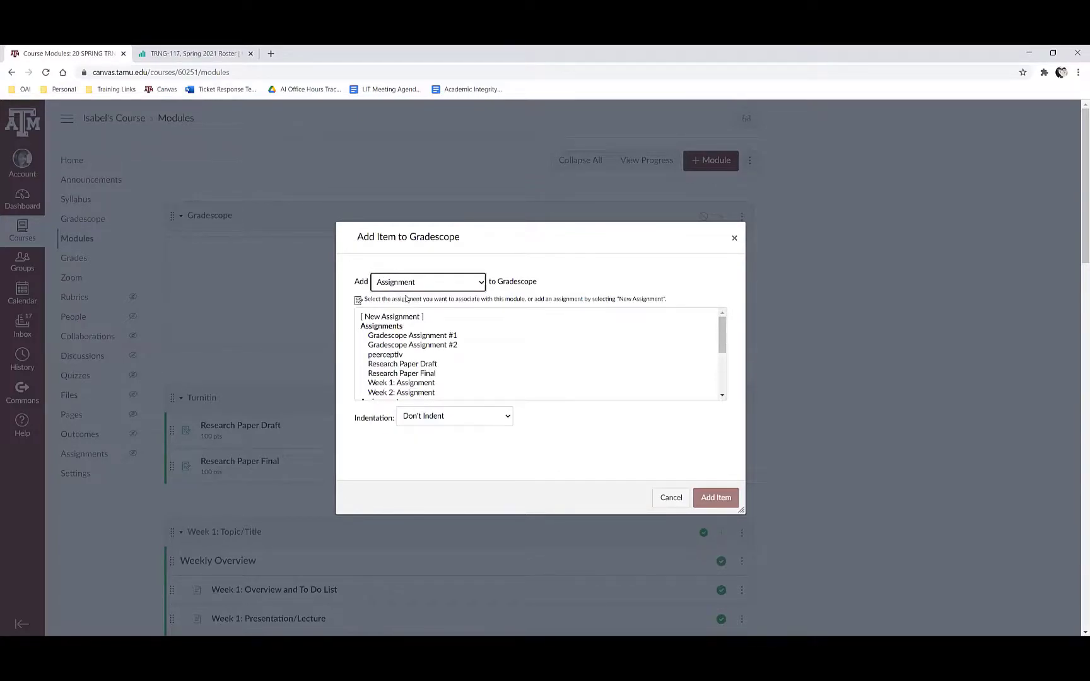
pyautogui.click(395, 318)
pyautogui.click(484, 420)
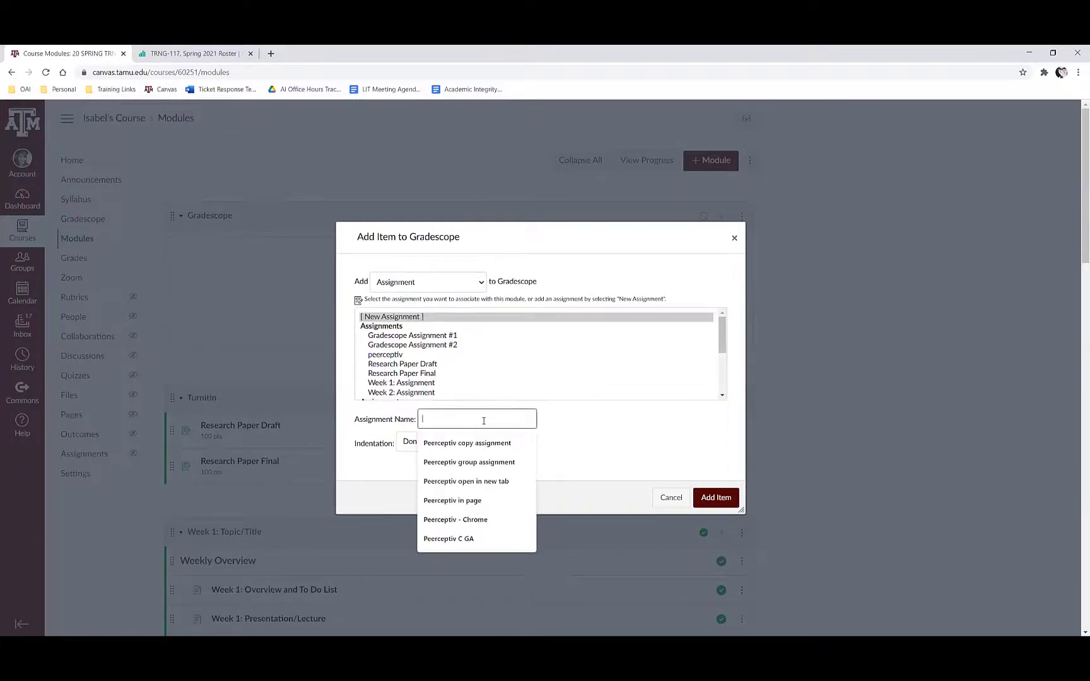
pyautogui.write('Gradescope Assignment')
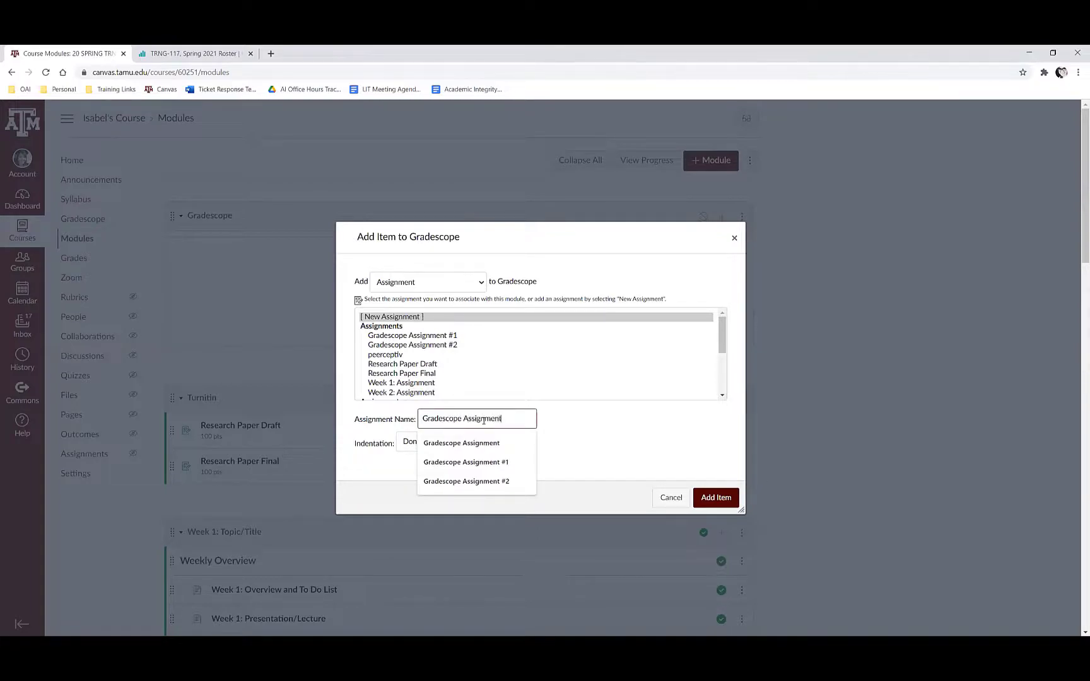
pyautogui.write(' #3')
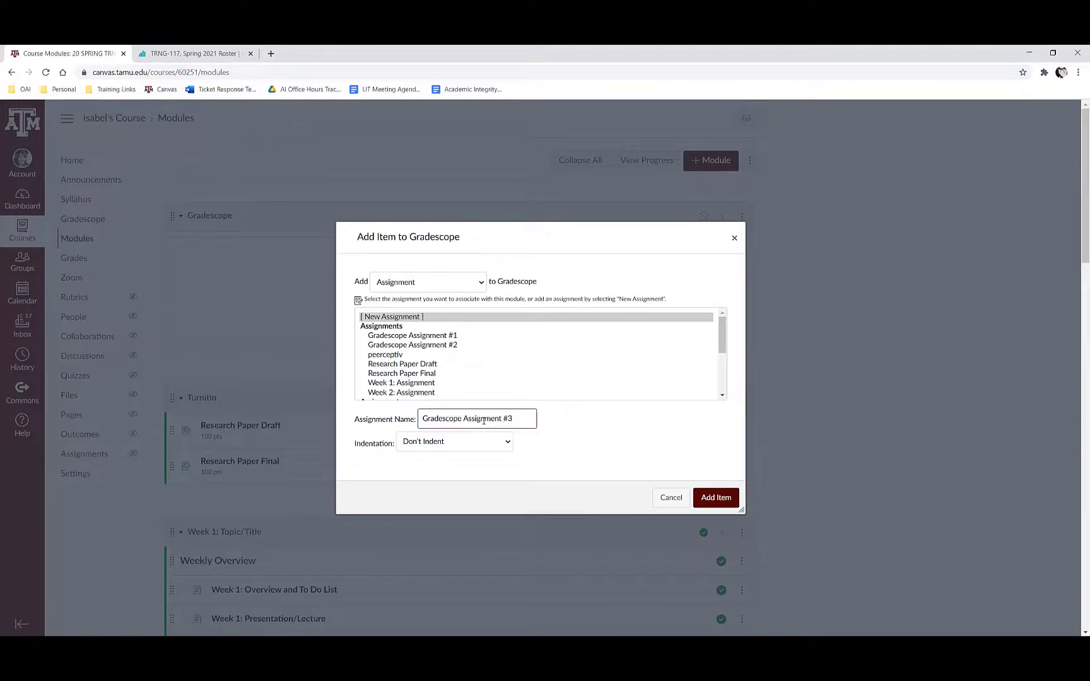
pyautogui.click(715, 498)
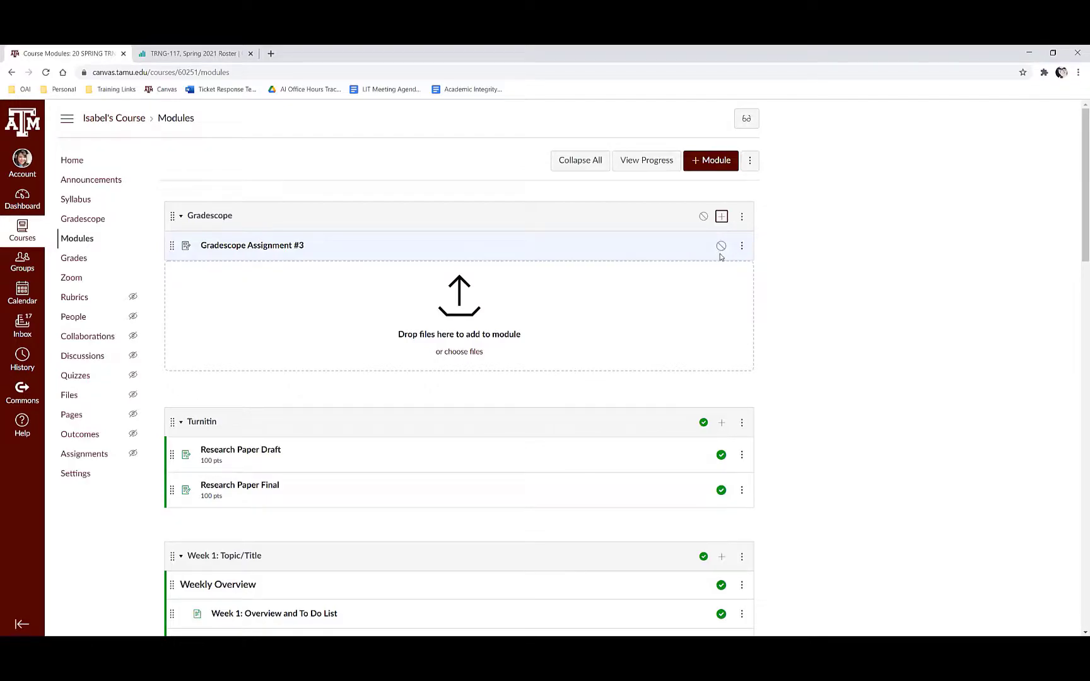
# Step: Open Gradescope Assignment #3 for editing and set its submission type to External Tool
pyautogui.click(293, 244)
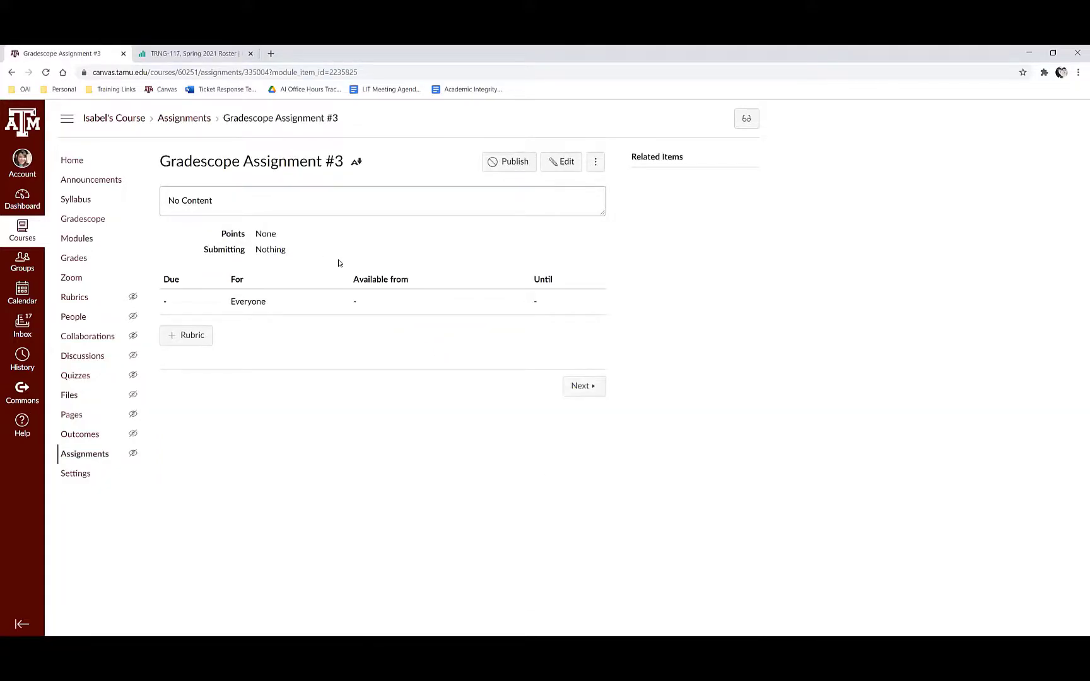
pyautogui.click(559, 164)
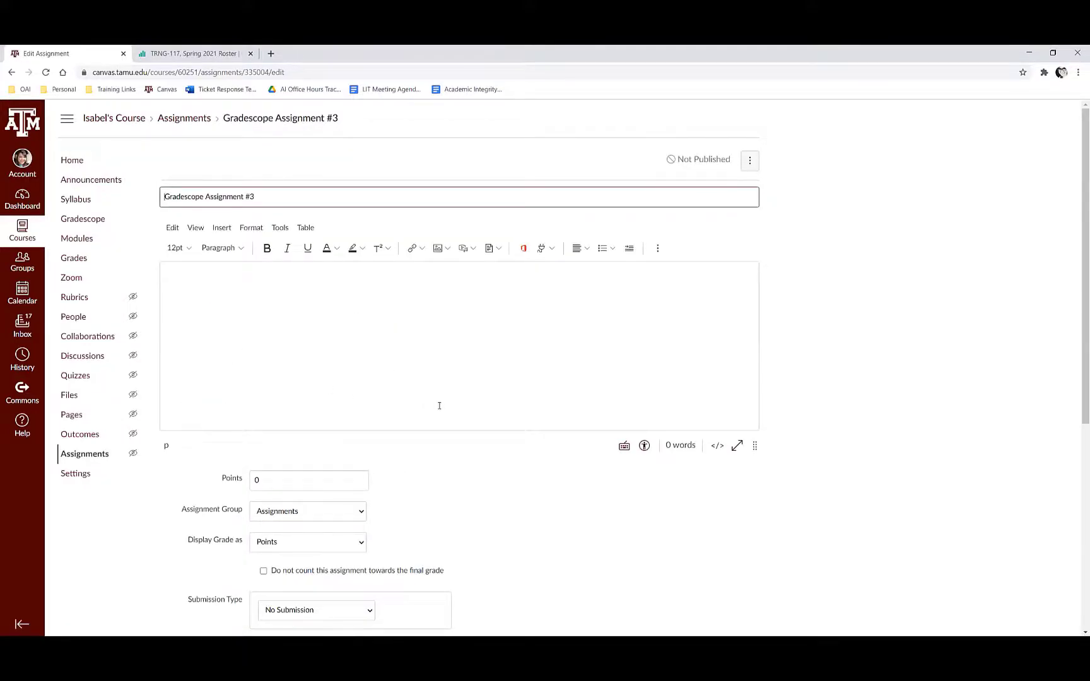
pyautogui.scroll(-3, 439, 405)
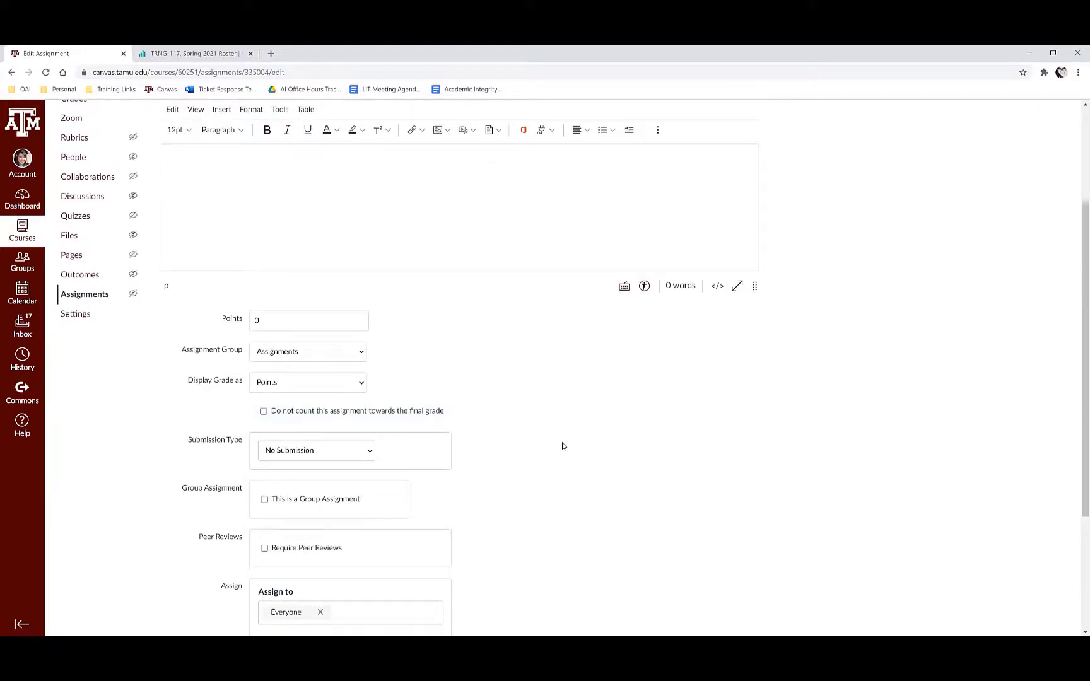
pyautogui.scroll(-1, 563, 443)
pyautogui.scroll(-2, 246, 253)
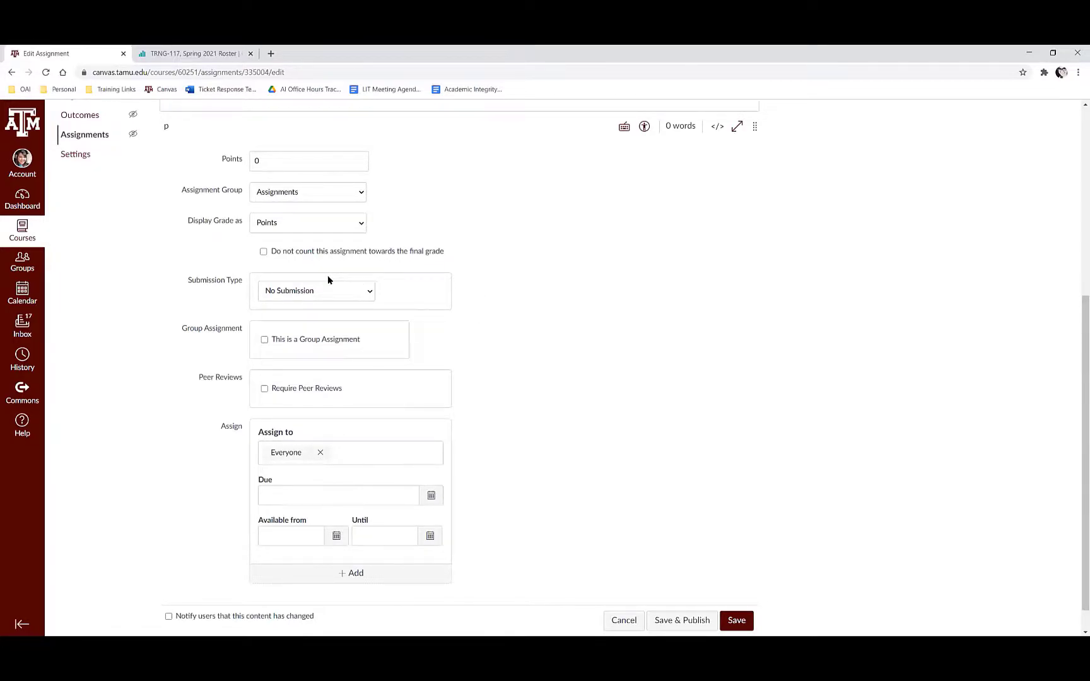
pyautogui.click(318, 297)
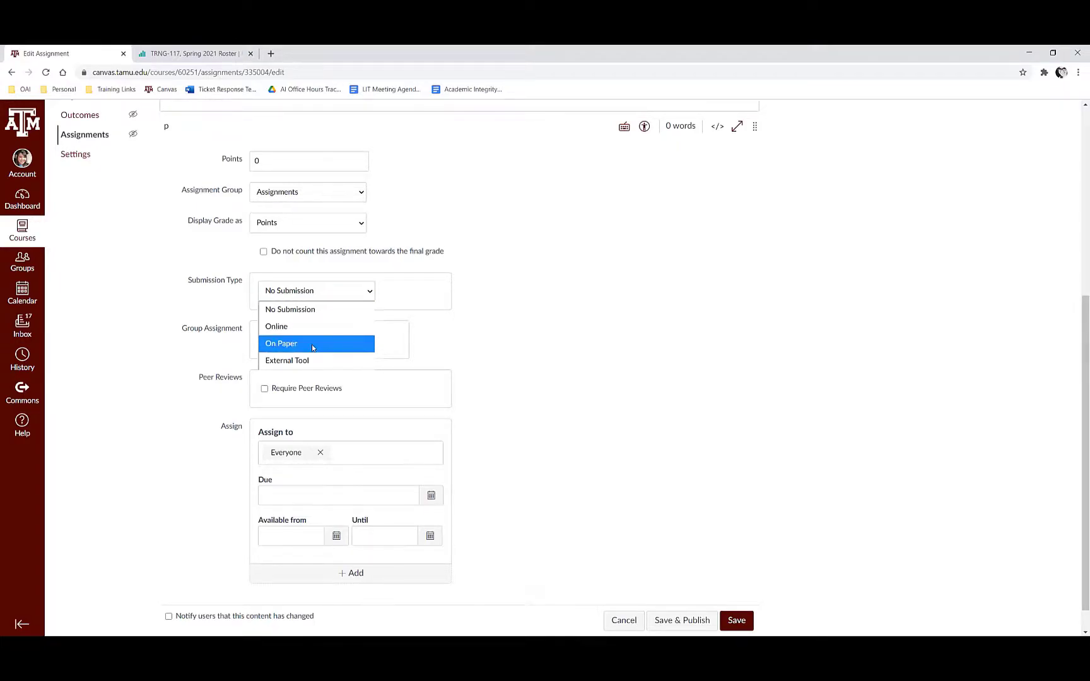
pyautogui.click(506, 372)
pyautogui.scroll(5, 508, 371)
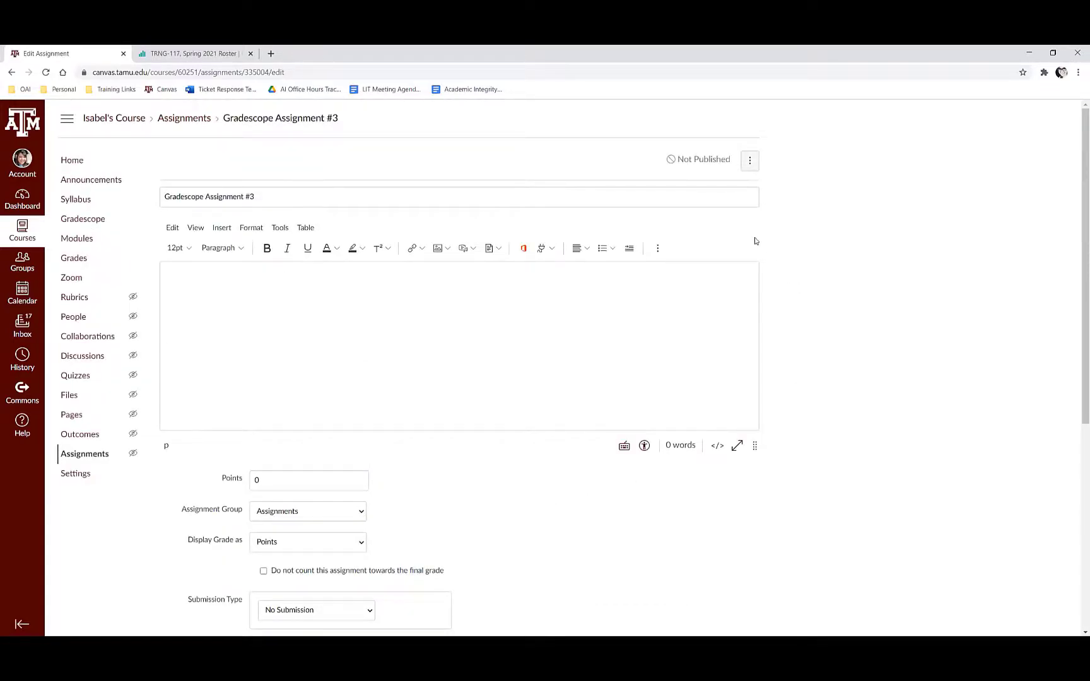
pyautogui.scroll(-5, 496, 305)
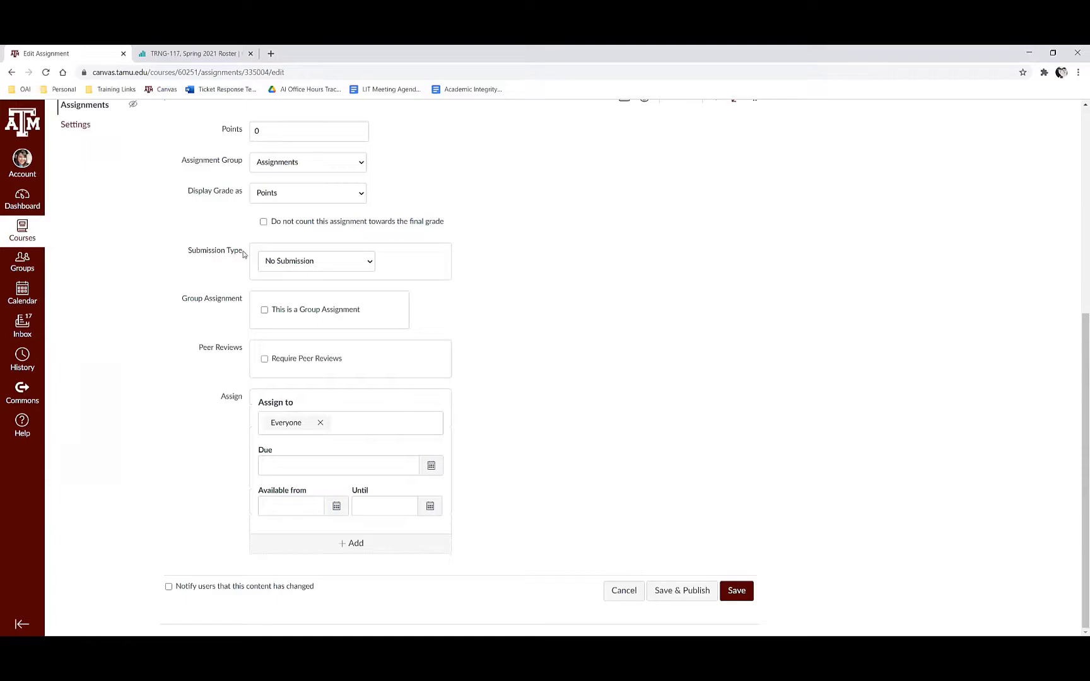
pyautogui.click(287, 269)
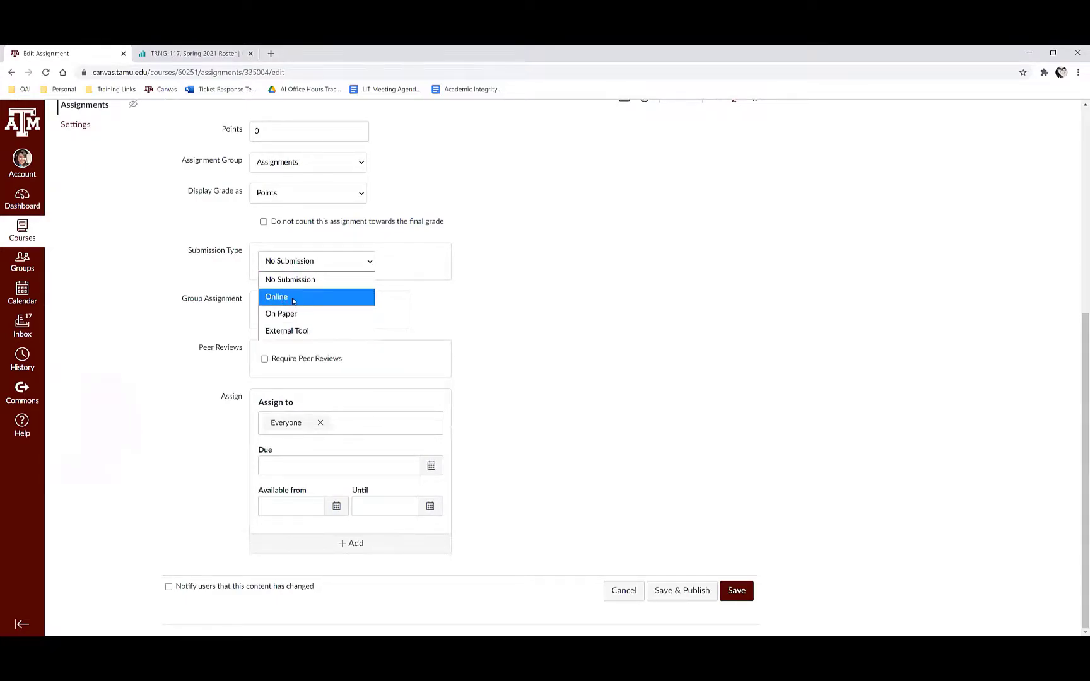
pyautogui.click(292, 333)
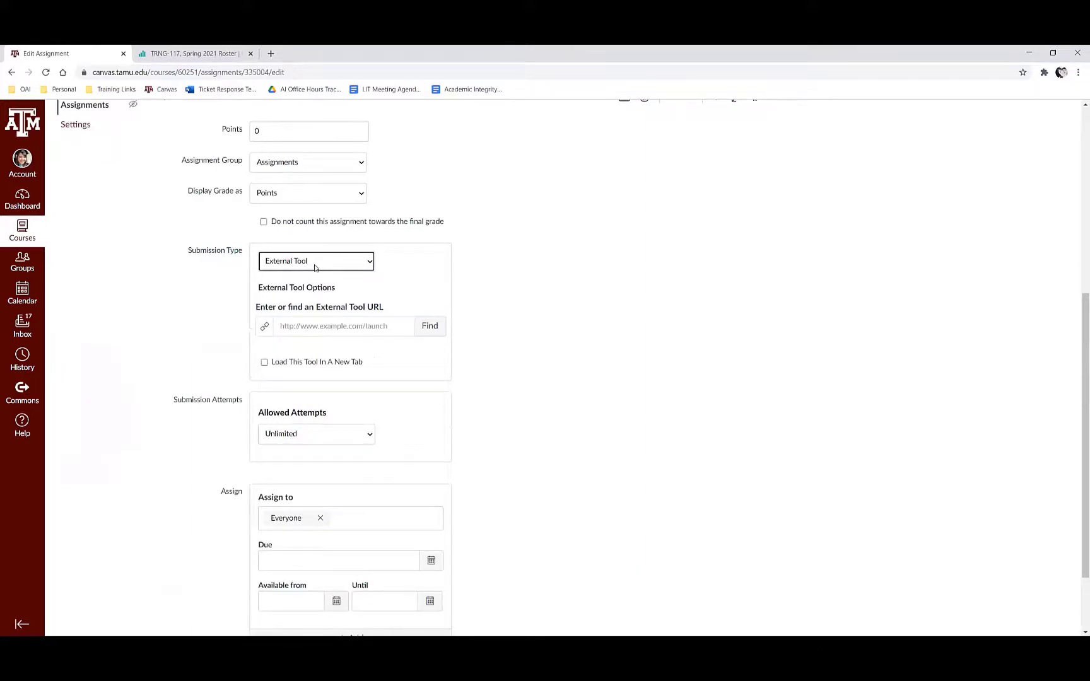
# Step: Find and select Gradescope as the assignment's external tool
pyautogui.click(433, 328)
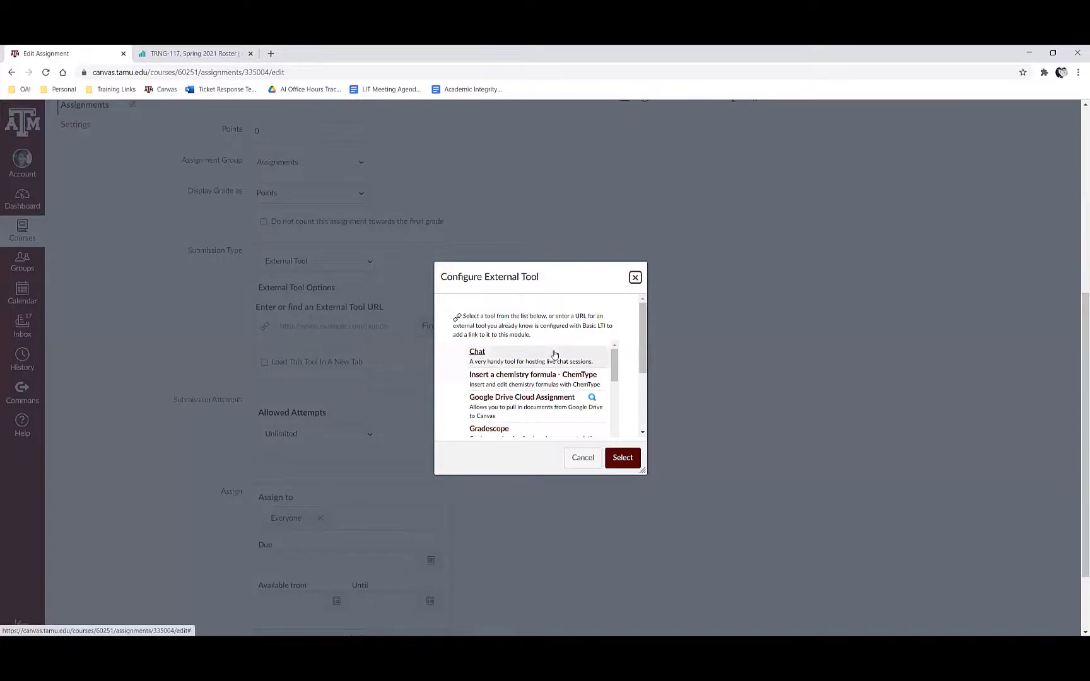
pyautogui.scroll(-1, 554, 354)
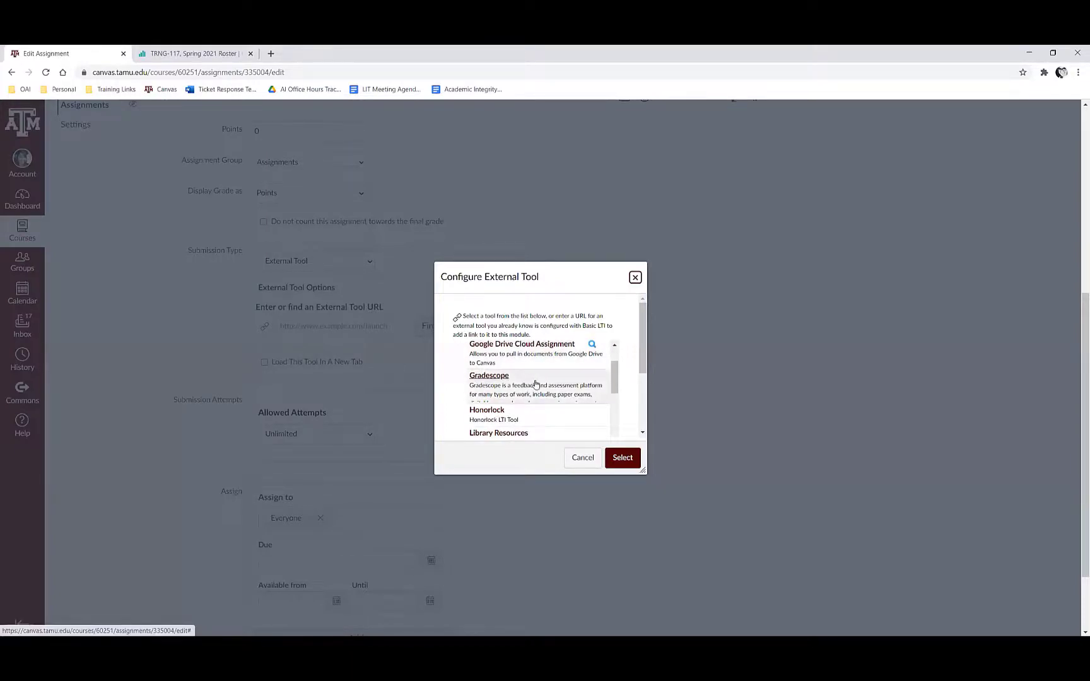
pyautogui.click(537, 384)
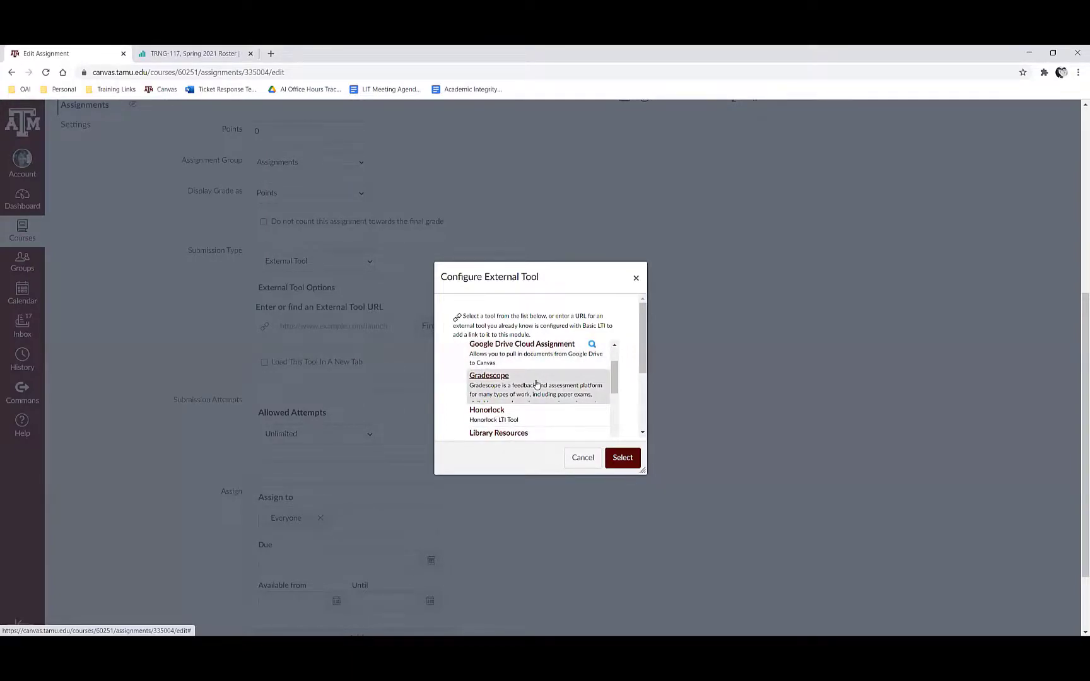
pyautogui.click(623, 459)
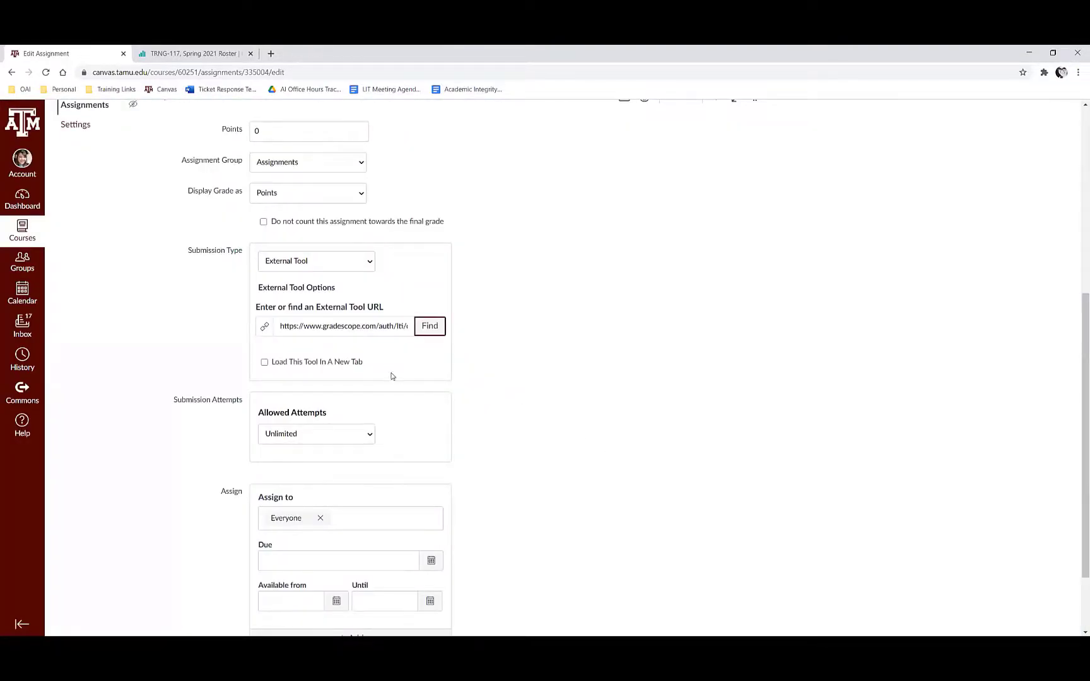
# Step: Save the assignment with the tool set to load in a new tab, and launch Gradescope Assignment #3 in a new window
pyautogui.moveTo(289, 328); pyautogui.dragTo(473, 340)
pyautogui.click(473, 355)
pyautogui.scroll(3, 375, 197)
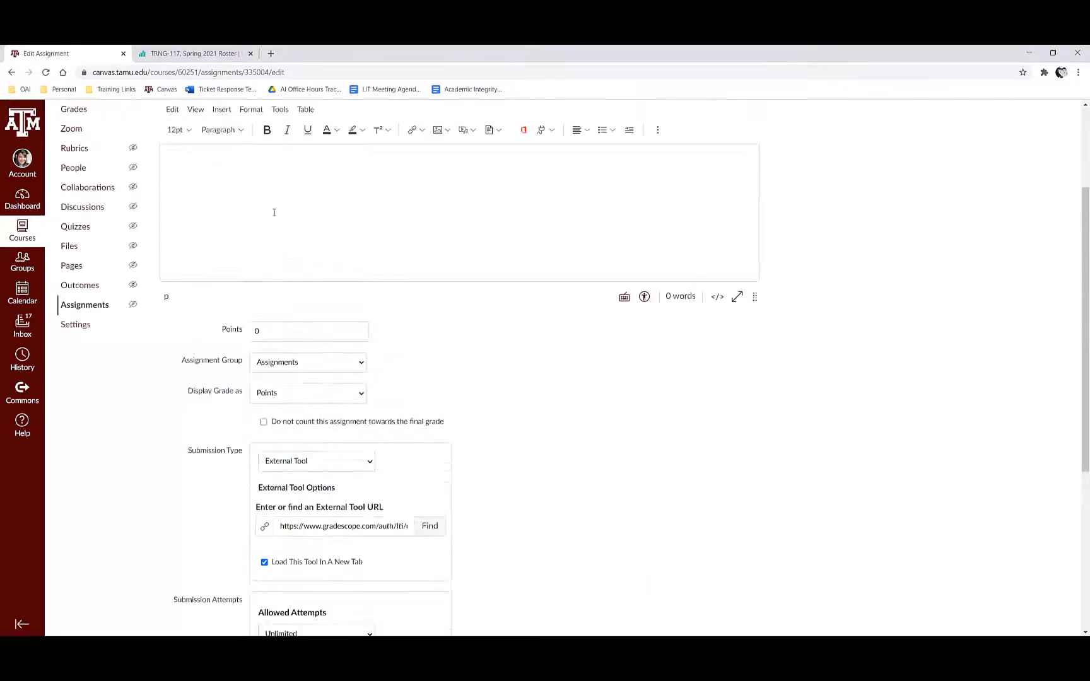
pyautogui.scroll(-4, 233, 327)
pyautogui.scroll(-1, 554, 336)
pyautogui.scroll(5, 362, 253)
pyautogui.scroll(-5, 406, 348)
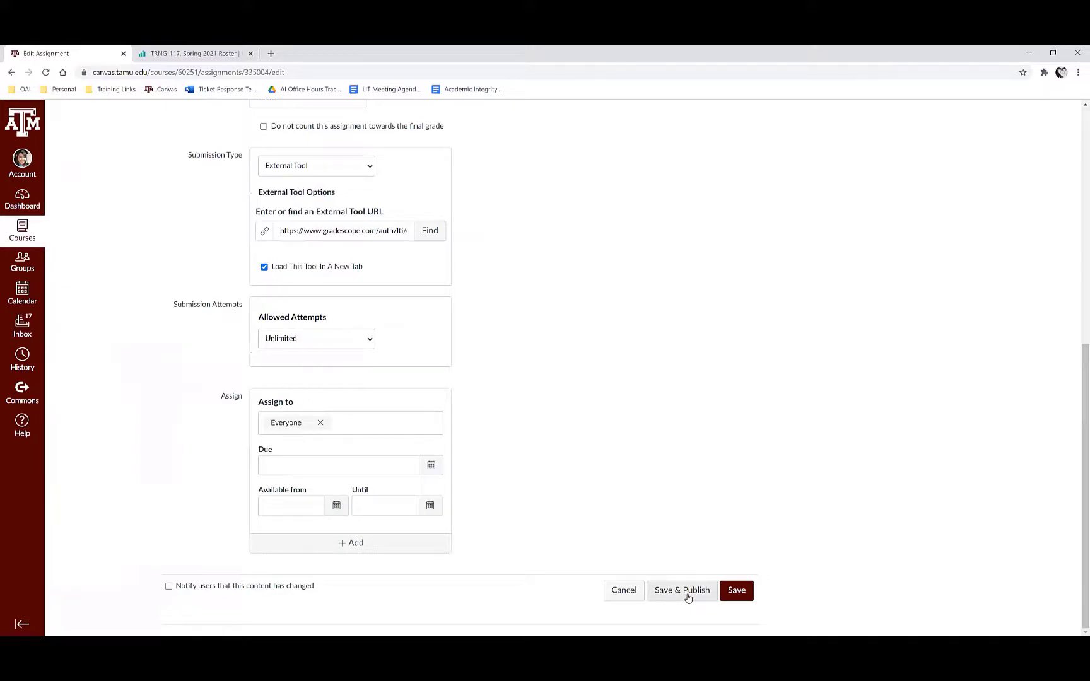
pyautogui.click(737, 590)
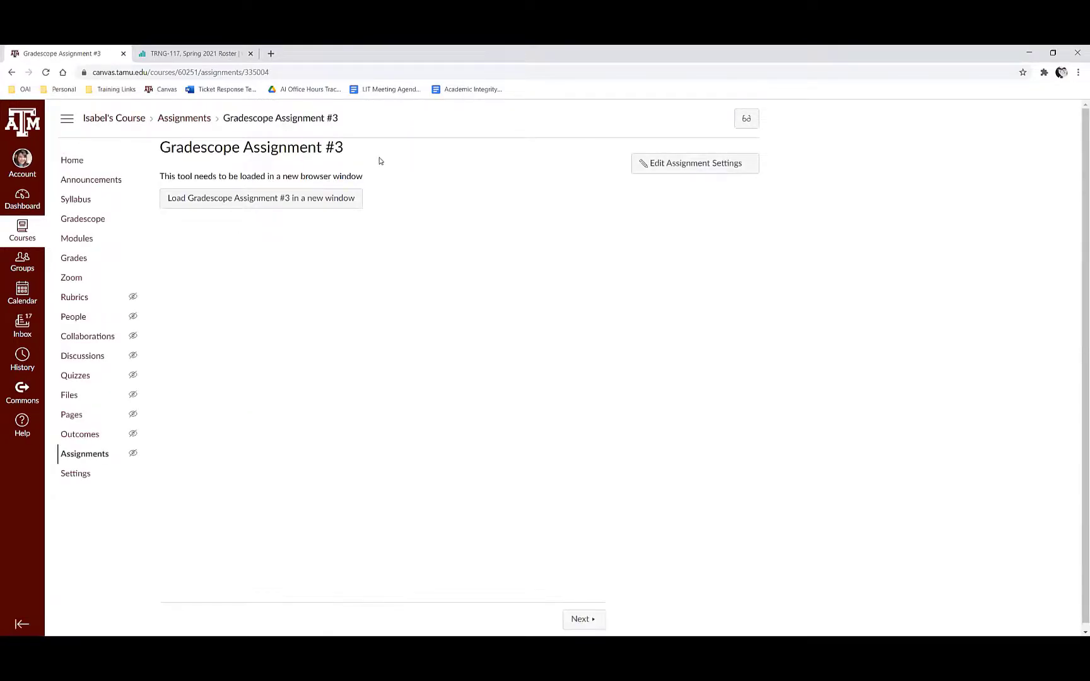
pyautogui.click(314, 201)
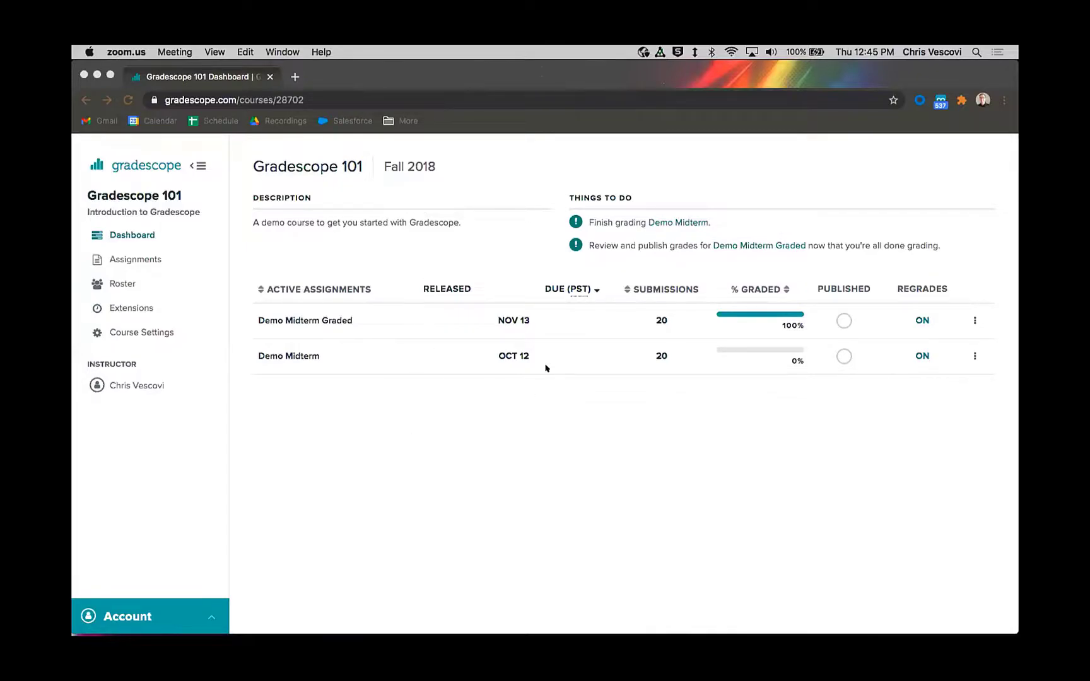
# Step: Switch to Firefox, close the Canvas login window to view the student's Gradescope 101 dashboard, and return to the instructor's dashboard in Chrome
pyautogui.click(457, 624)
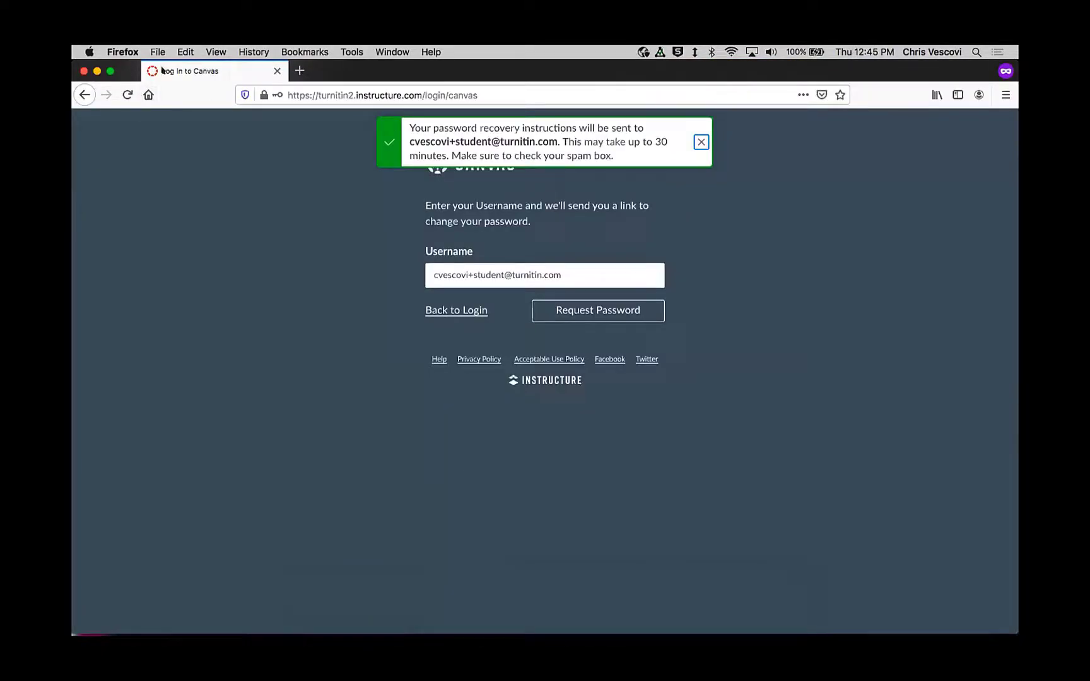
pyautogui.click(84, 71)
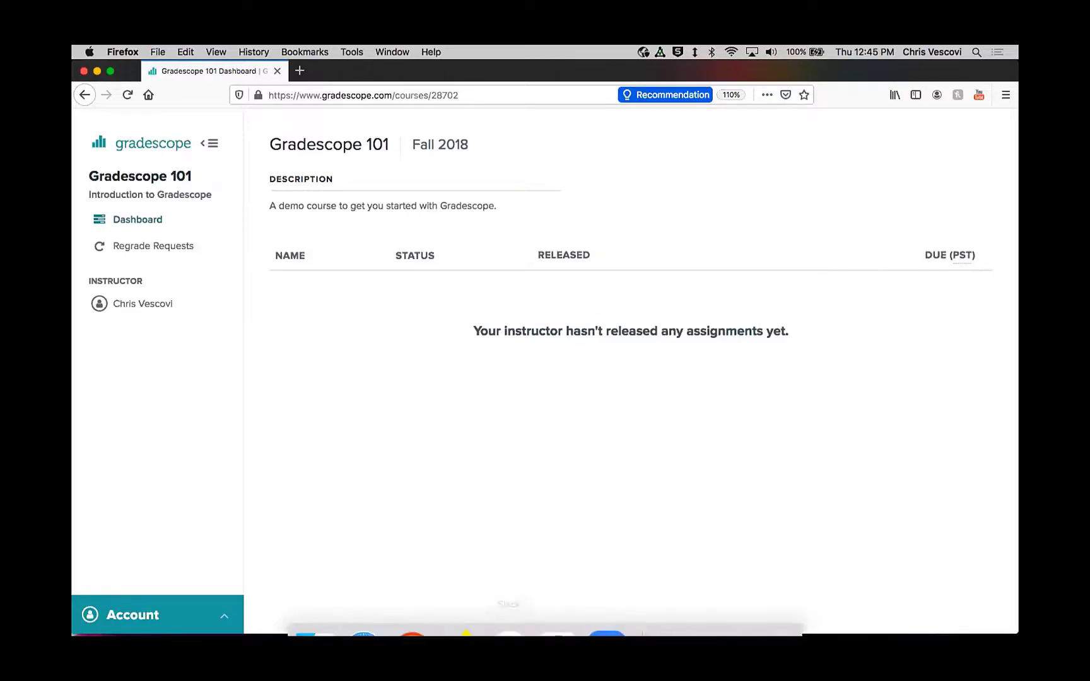
pyautogui.click(550, 610)
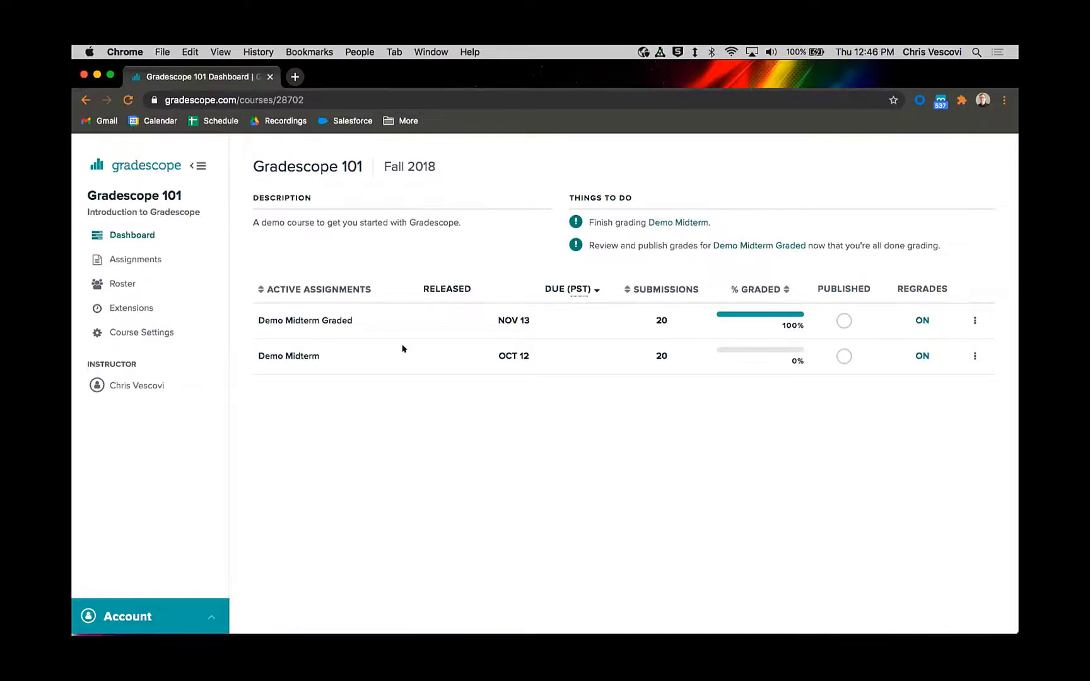
# Step: Open question 1.1 Integral of the Demo Midterm for grading in the Gradescope 101 course
pyautogui.click(289, 357)
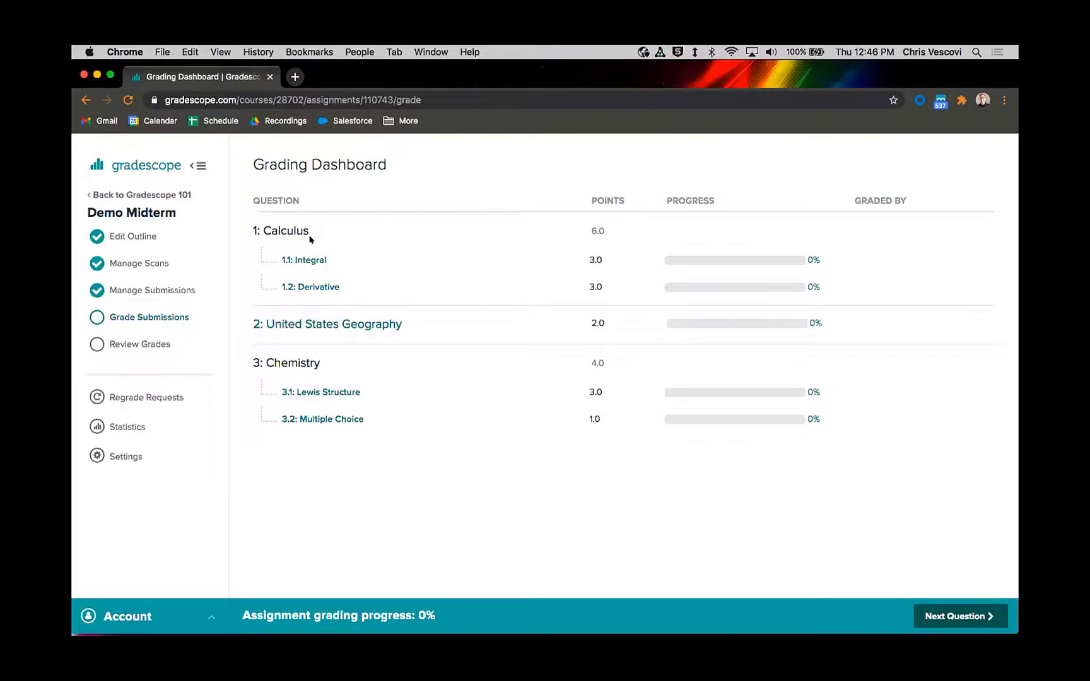
pyautogui.moveTo(265, 262)
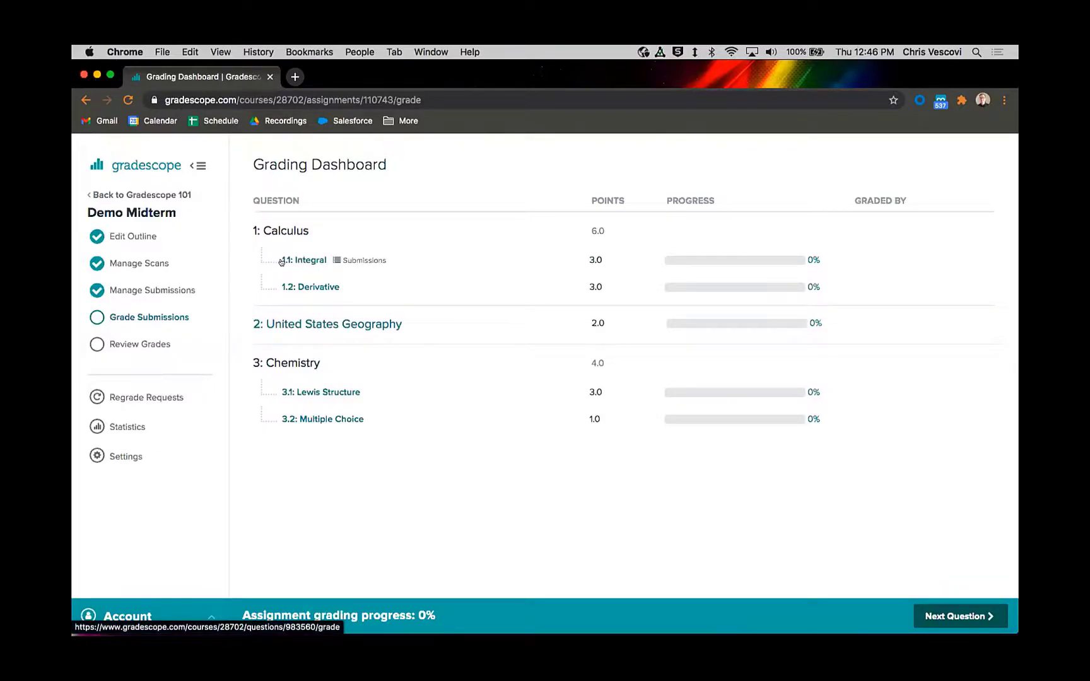
pyautogui.click(300, 259)
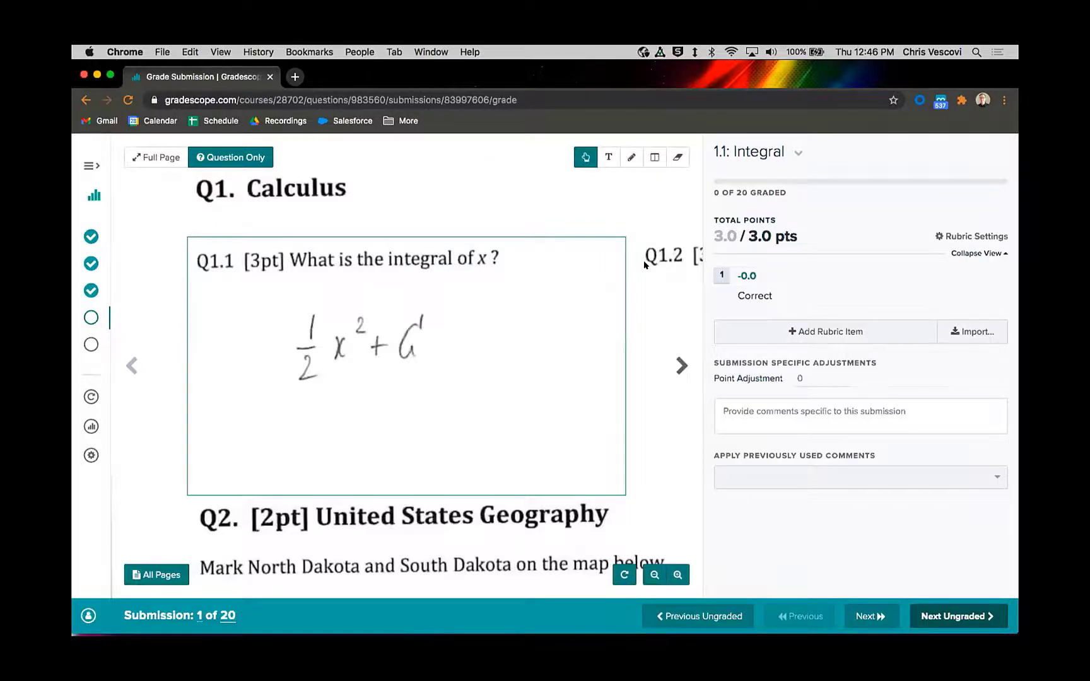
# Step: Compare the full-page and question-only views of the first submission, examining the whole exam page and the answer to question 1.1
pyautogui.click(167, 157)
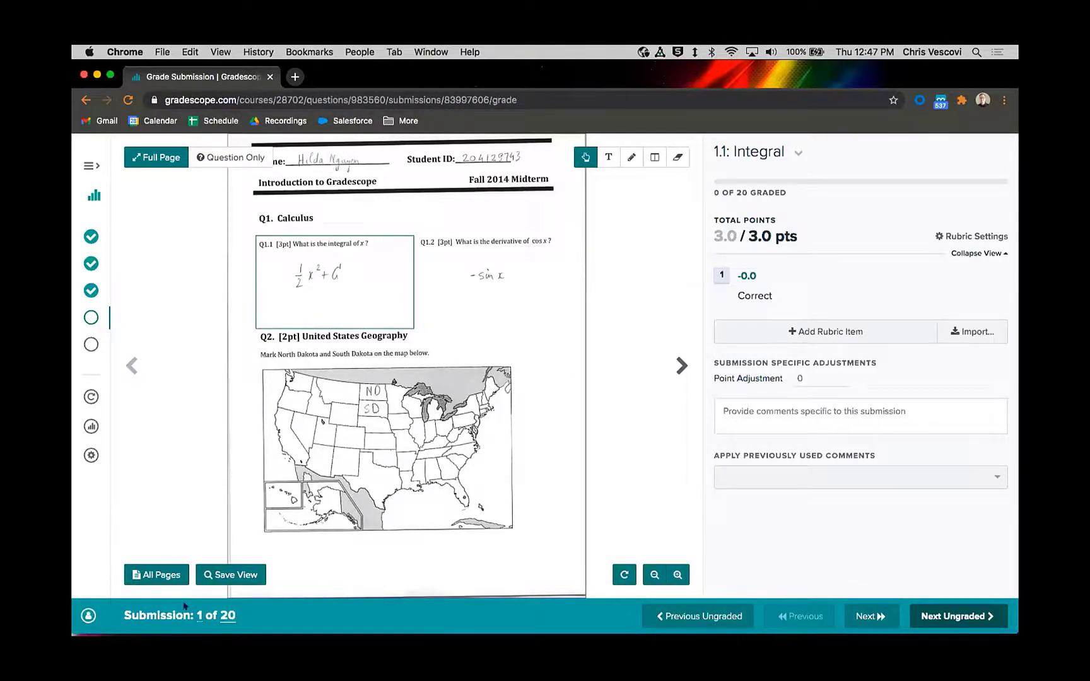
pyautogui.moveTo(199, 615)
pyautogui.click(233, 158)
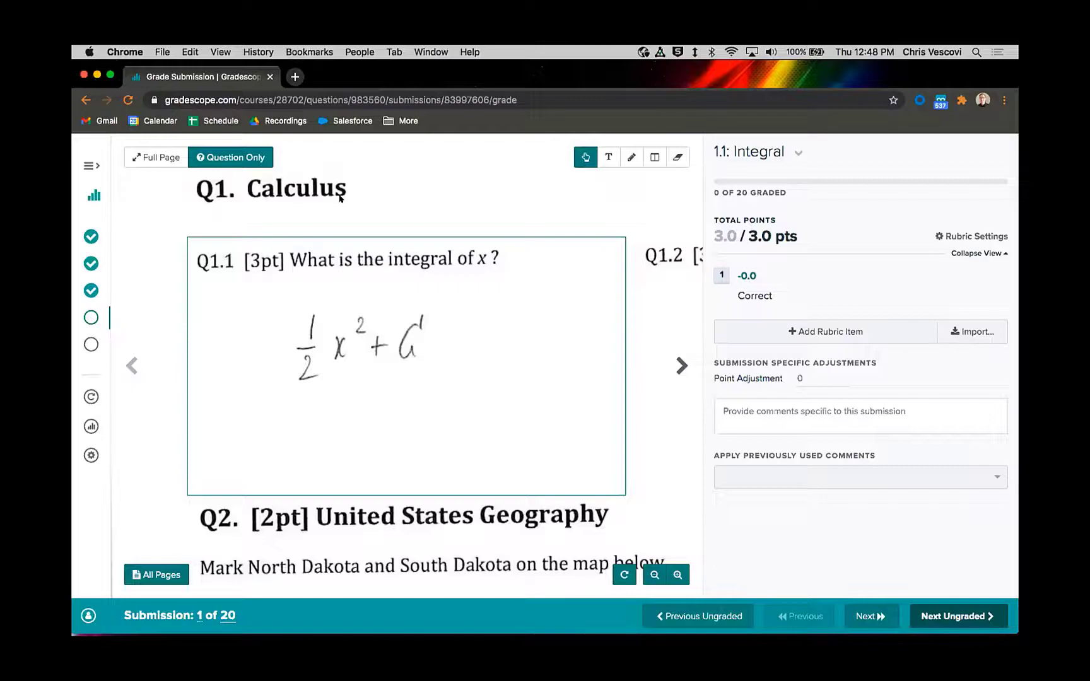
pyautogui.click(157, 157)
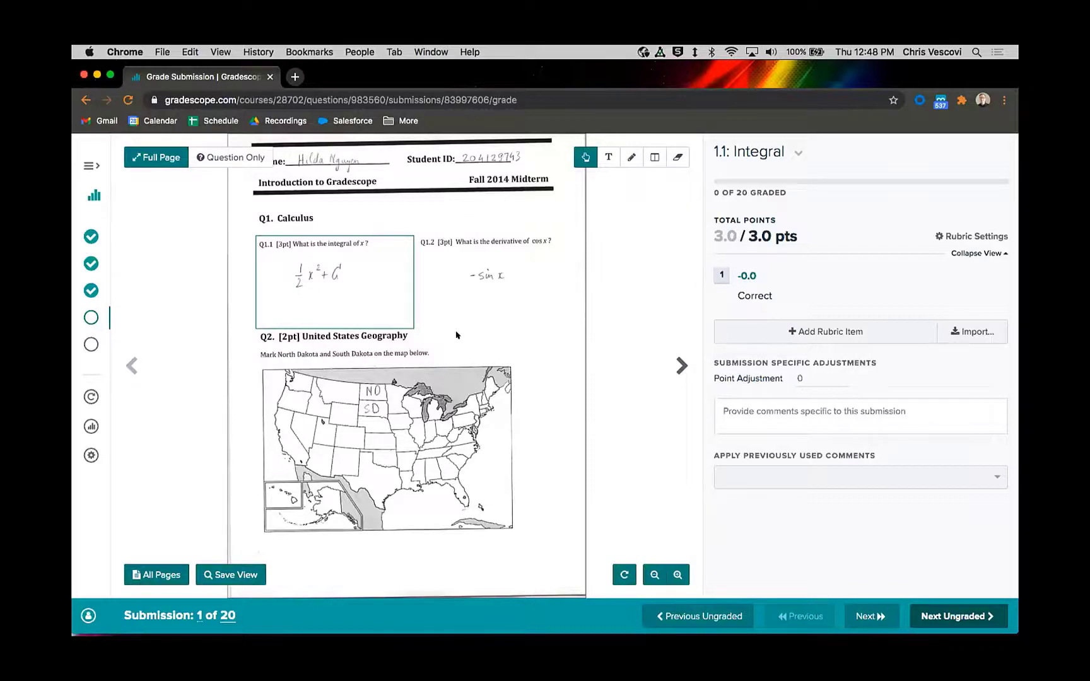
pyautogui.scroll(2, 434, 364)
pyautogui.scroll(5, 434, 364)
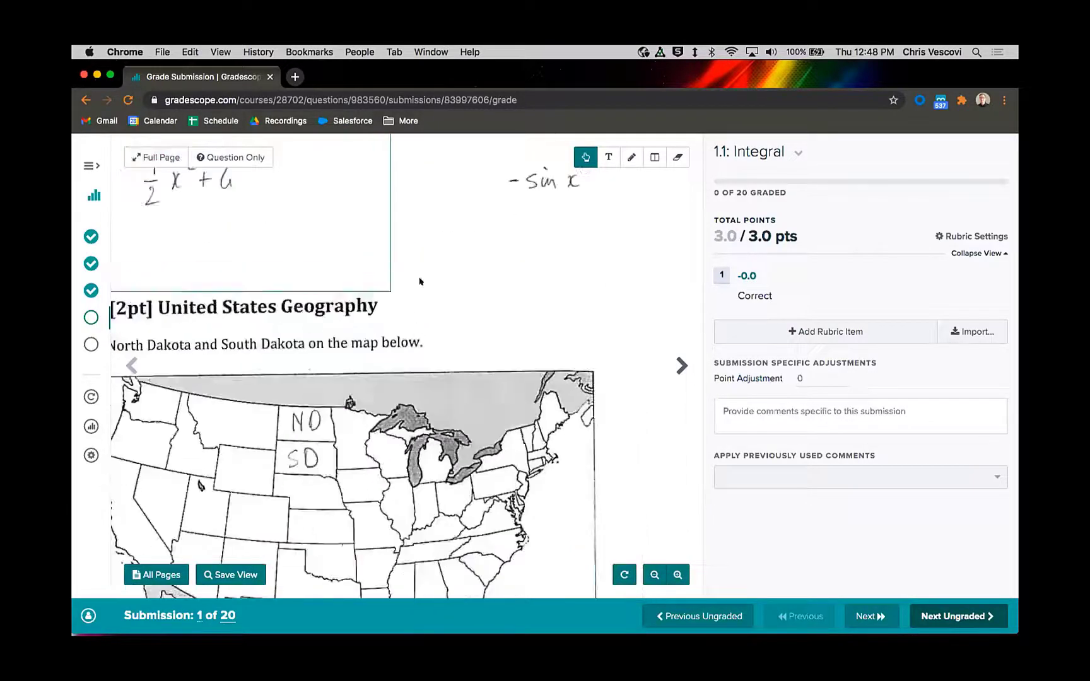
pyautogui.moveTo(432, 316); pyautogui.dragTo(253, 197)
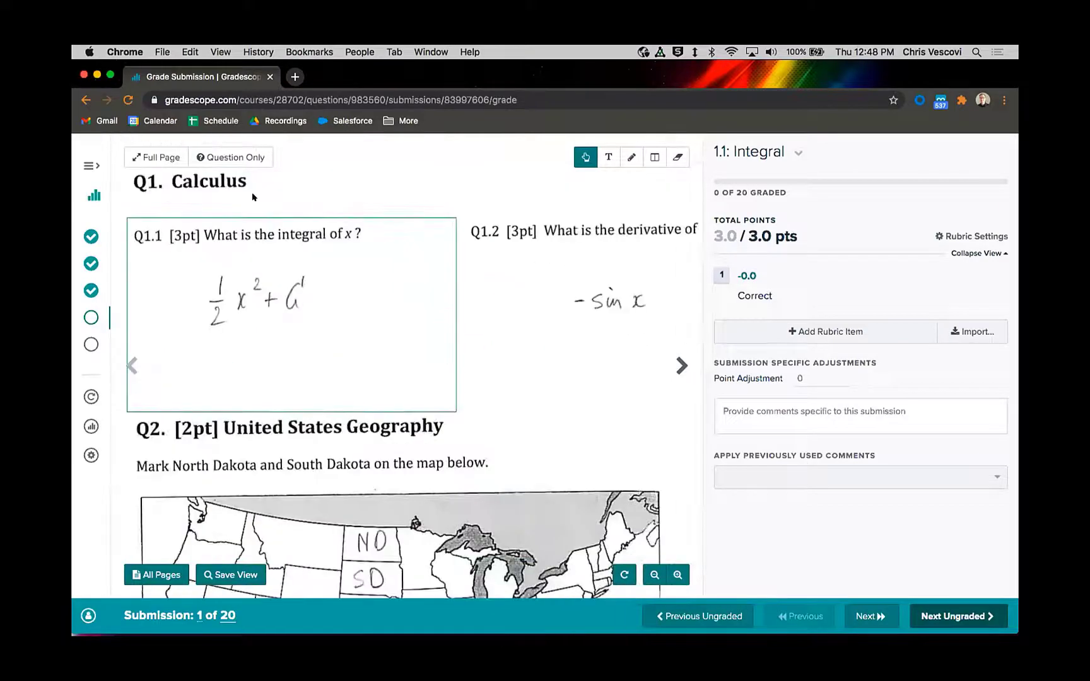
pyautogui.click(233, 159)
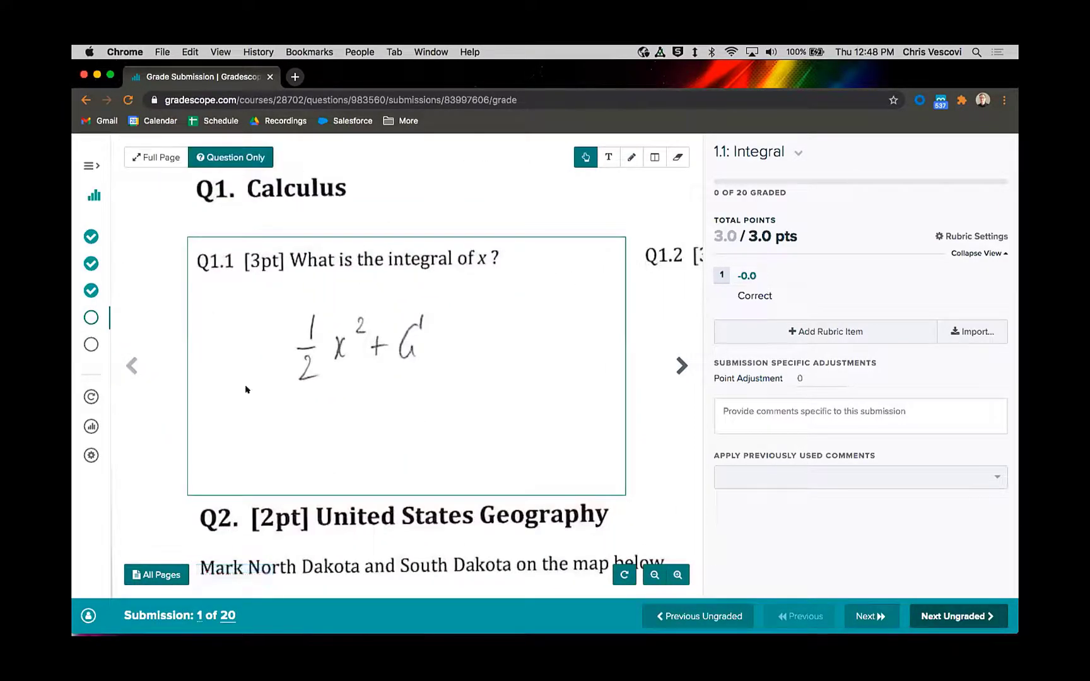
pyautogui.click(151, 159)
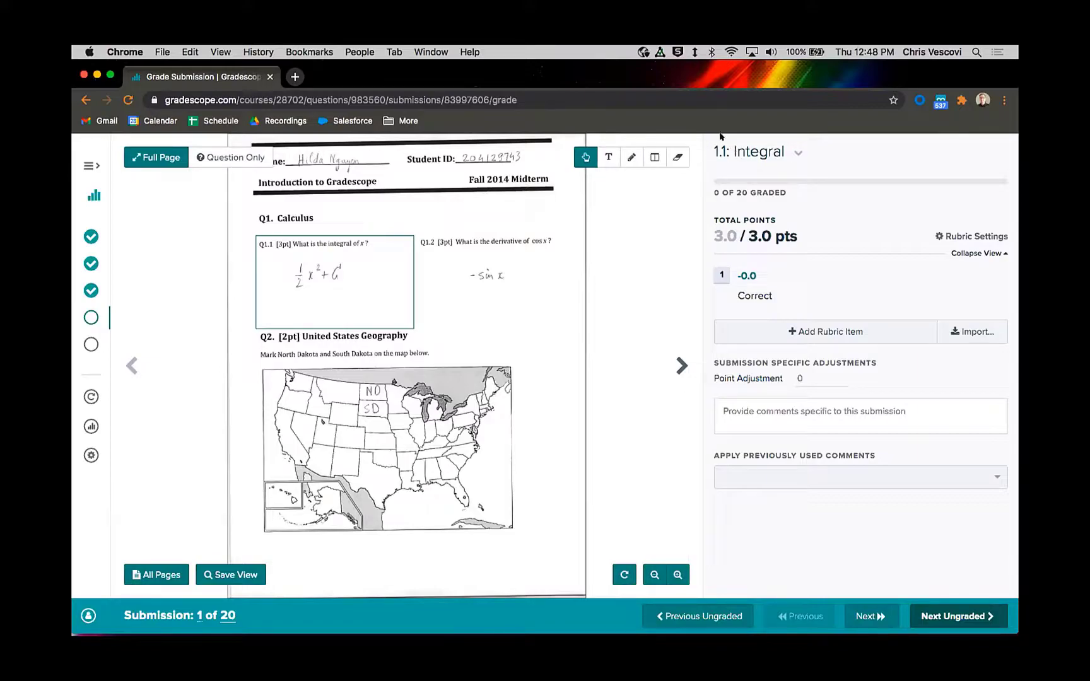
pyautogui.moveTo(412, 310); pyautogui.dragTo(465, 353)
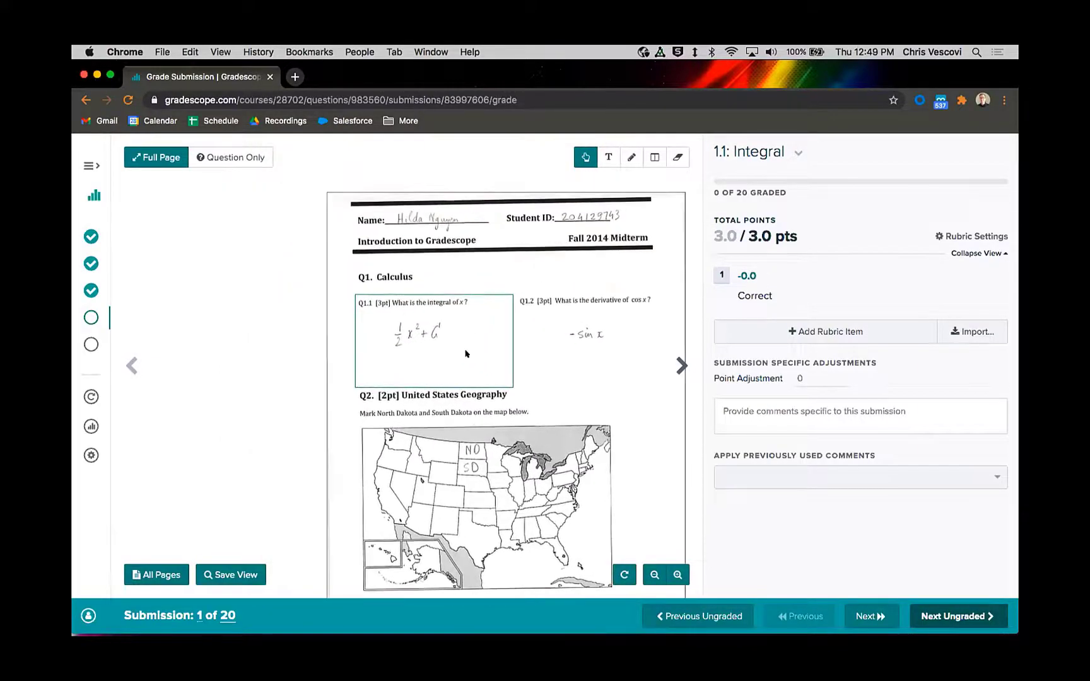
pyautogui.scroll(5, 466, 353)
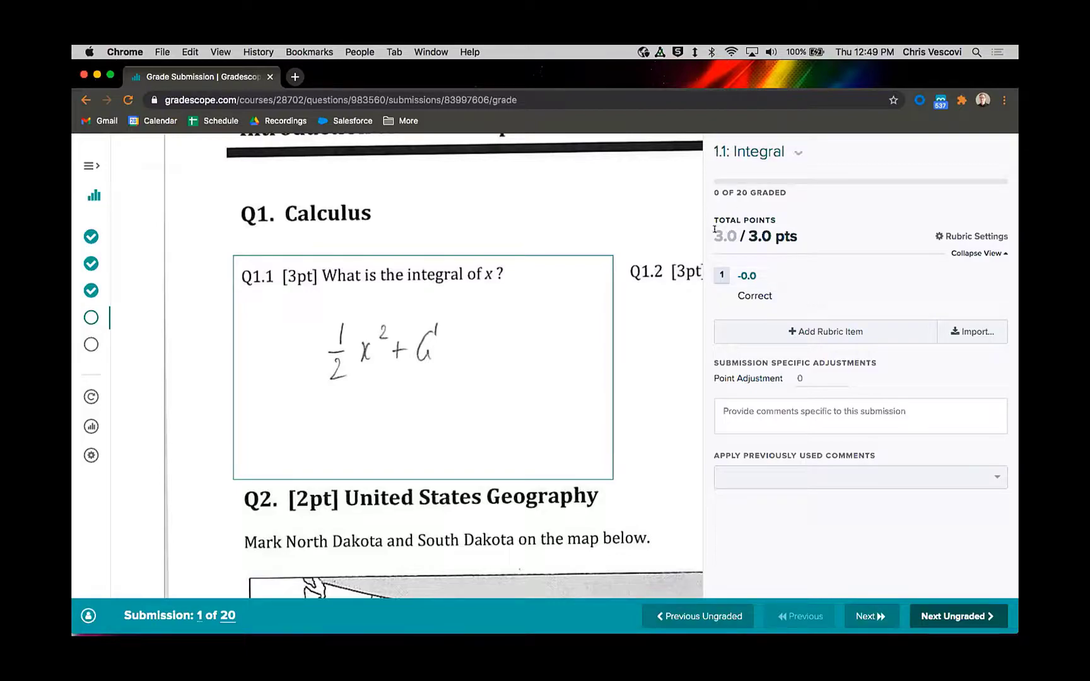
# Step: Grade the first submission with the Correct rubric item and go to the next ungraded submission
pyautogui.moveTo(710, 232); pyautogui.dragTo(755, 233)
pyautogui.click(759, 233)
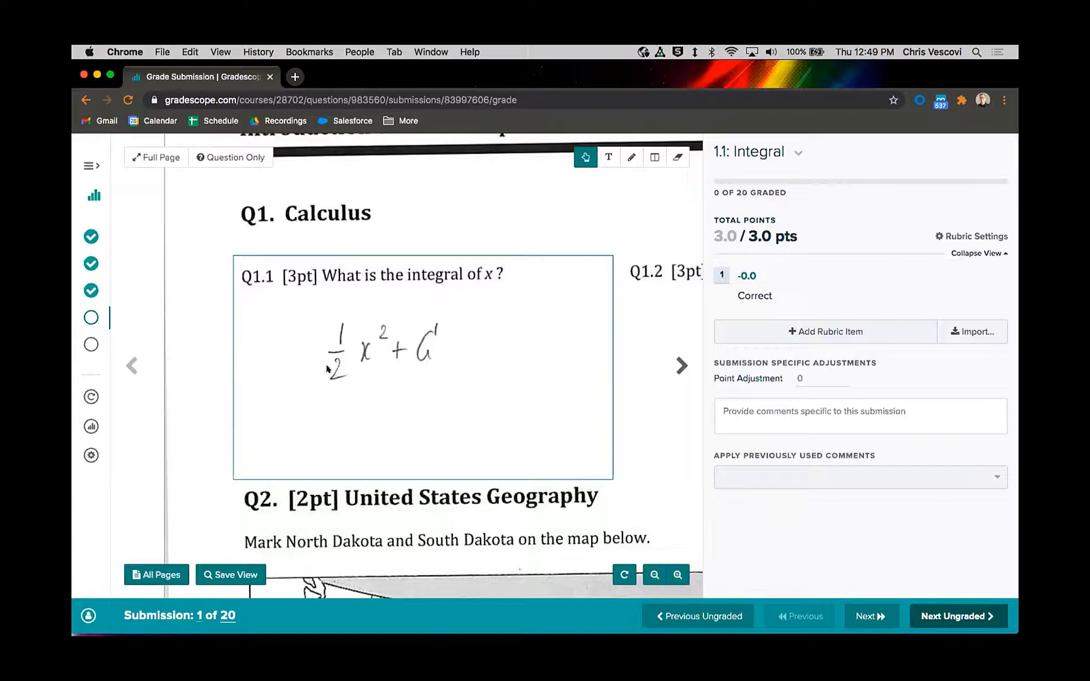
pyautogui.click(720, 275)
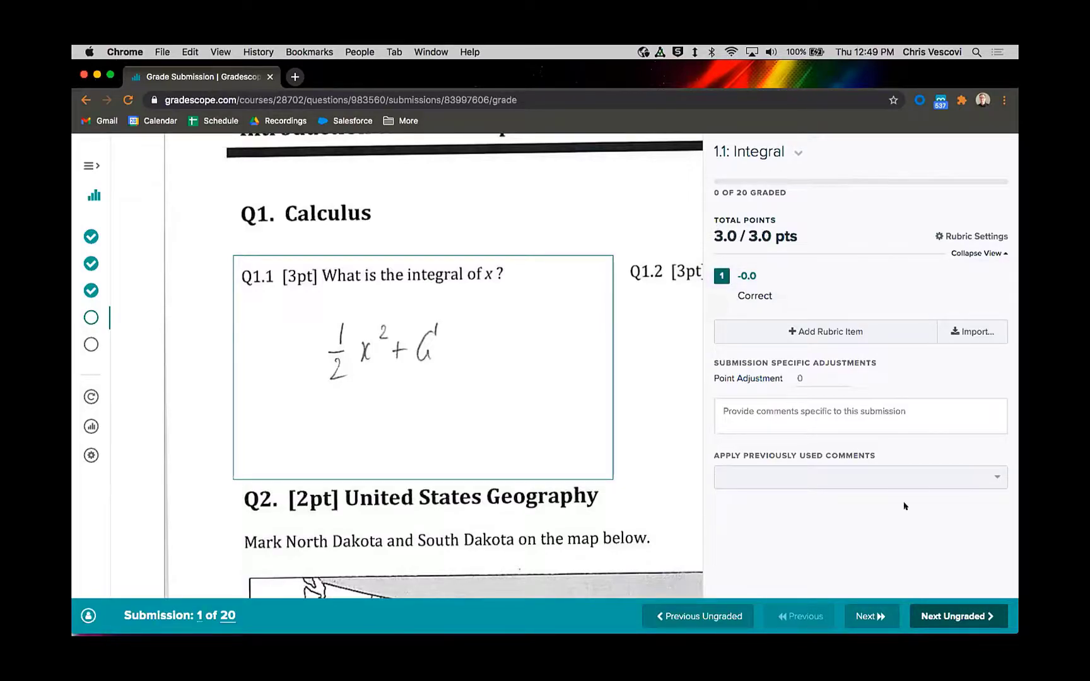
pyautogui.click(951, 614)
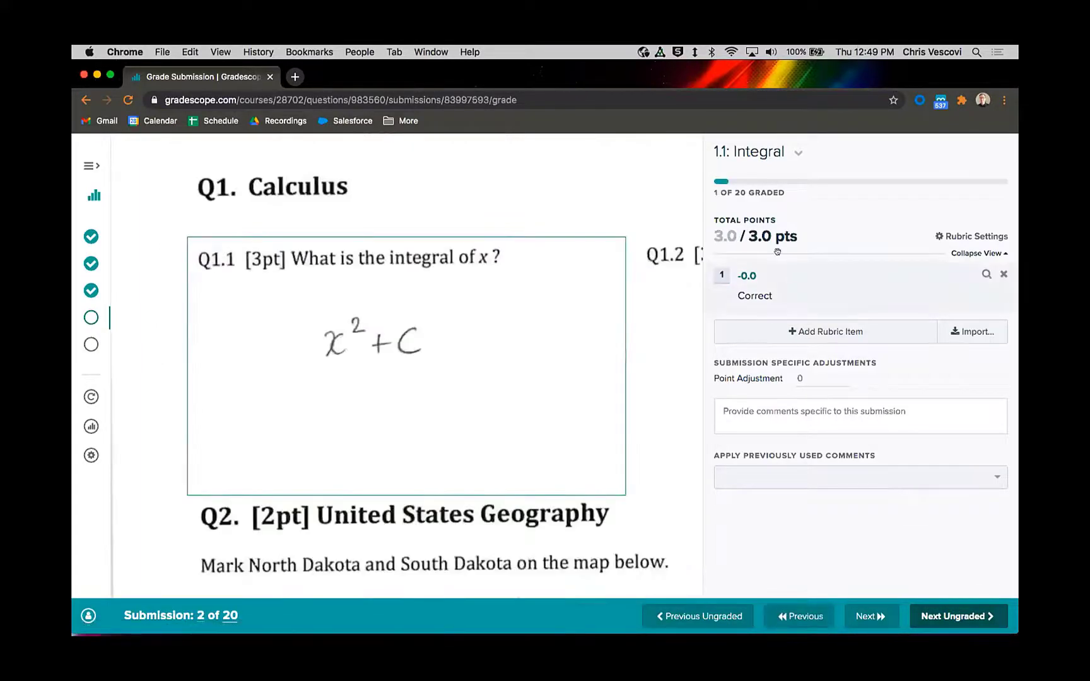
pyautogui.moveTo(715, 188); pyautogui.dragTo(785, 192)
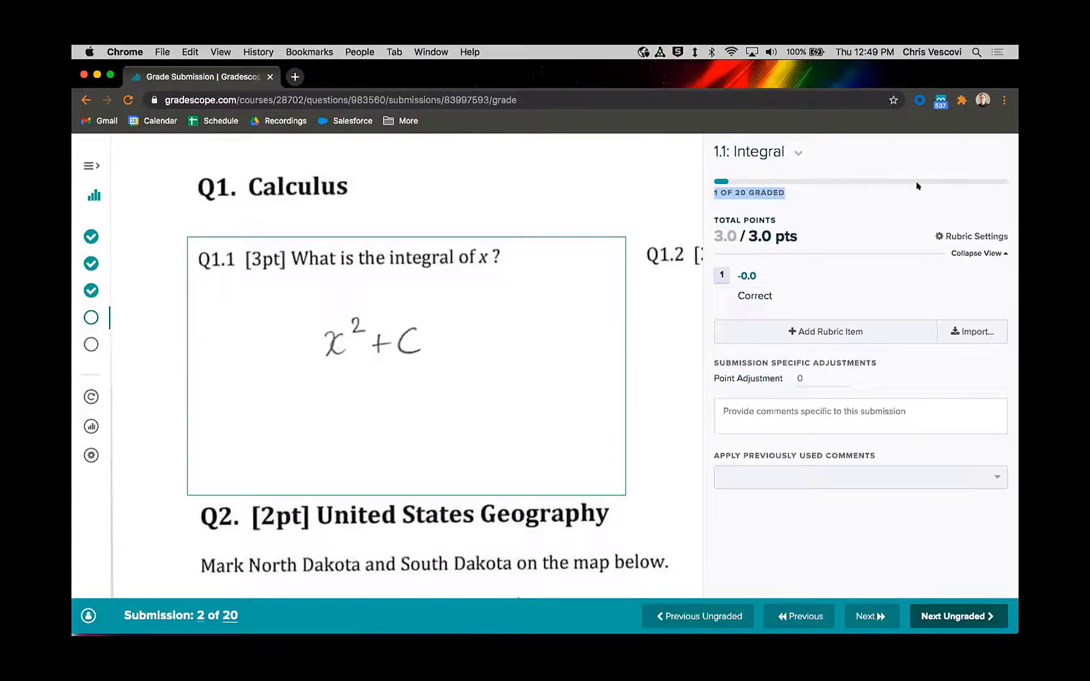
pyautogui.click(709, 190)
pyautogui.moveTo(709, 188); pyautogui.dragTo(766, 190)
pyautogui.moveTo(199, 615)
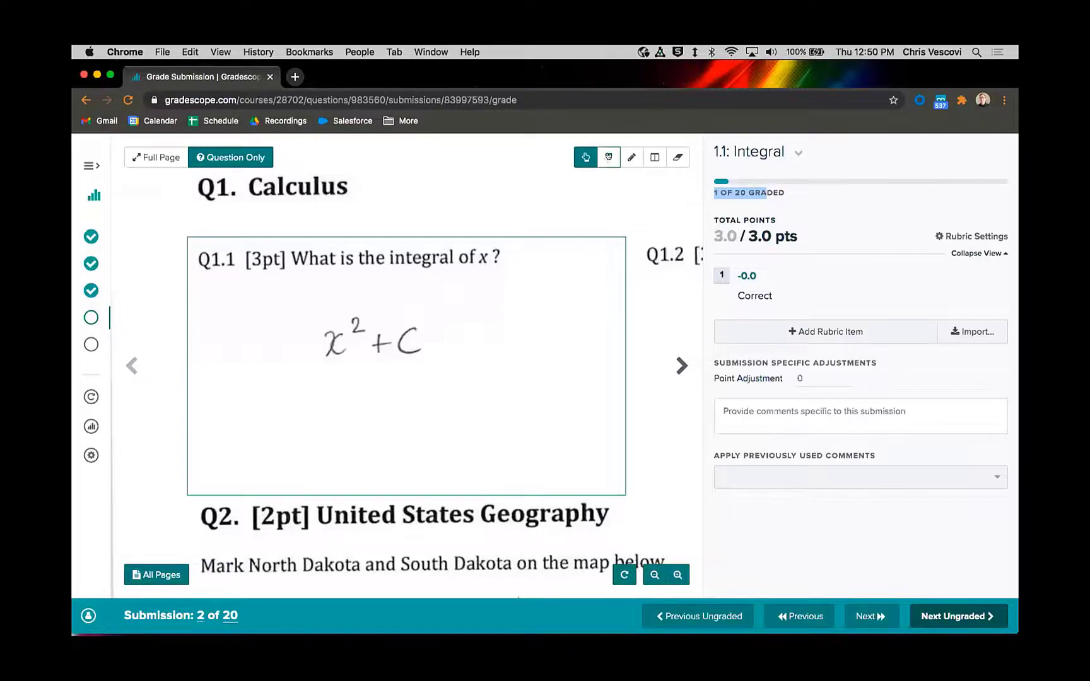
# Step: Place a text note reading "See" right beside the student's x² + C answer
pyautogui.click(608, 157)
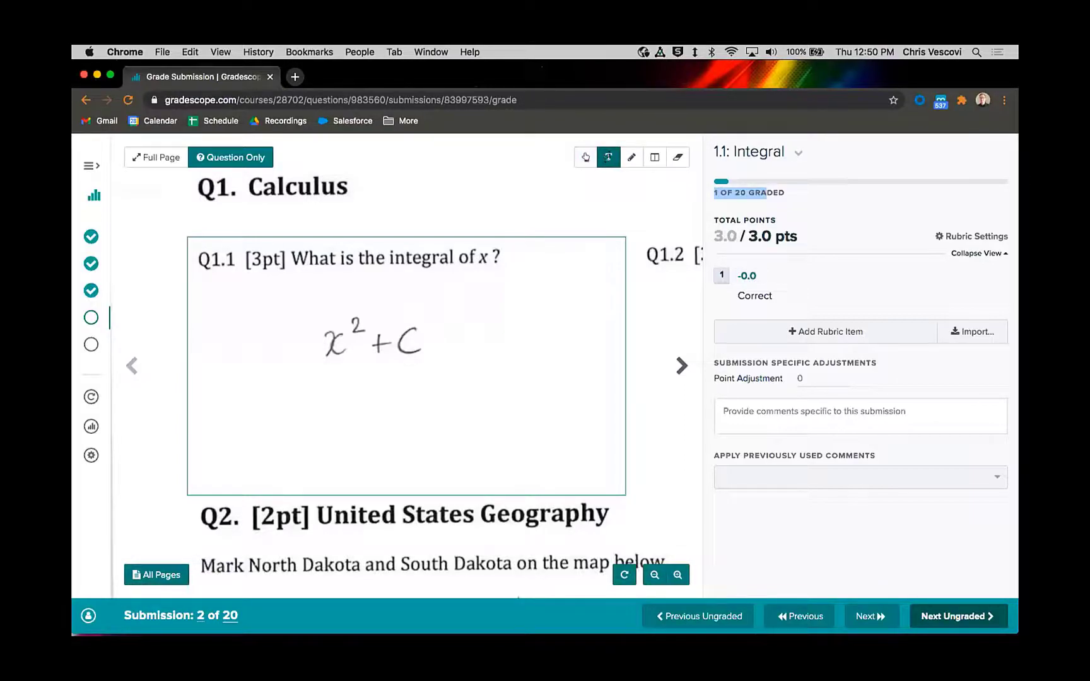
pyautogui.click(486, 351)
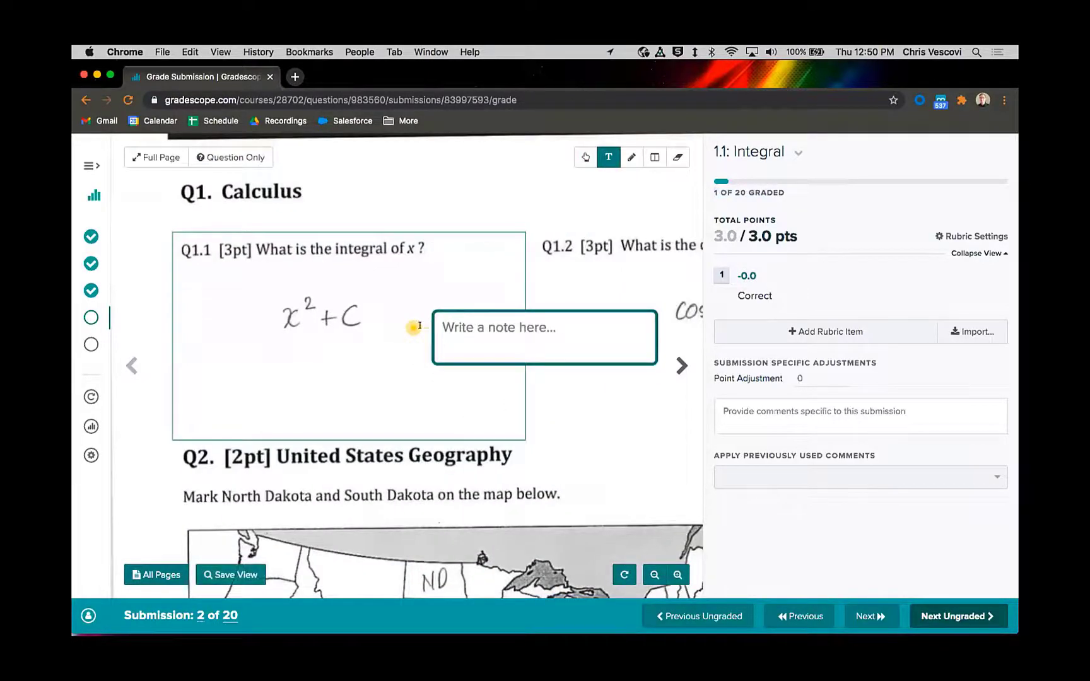
pyautogui.click(361, 358)
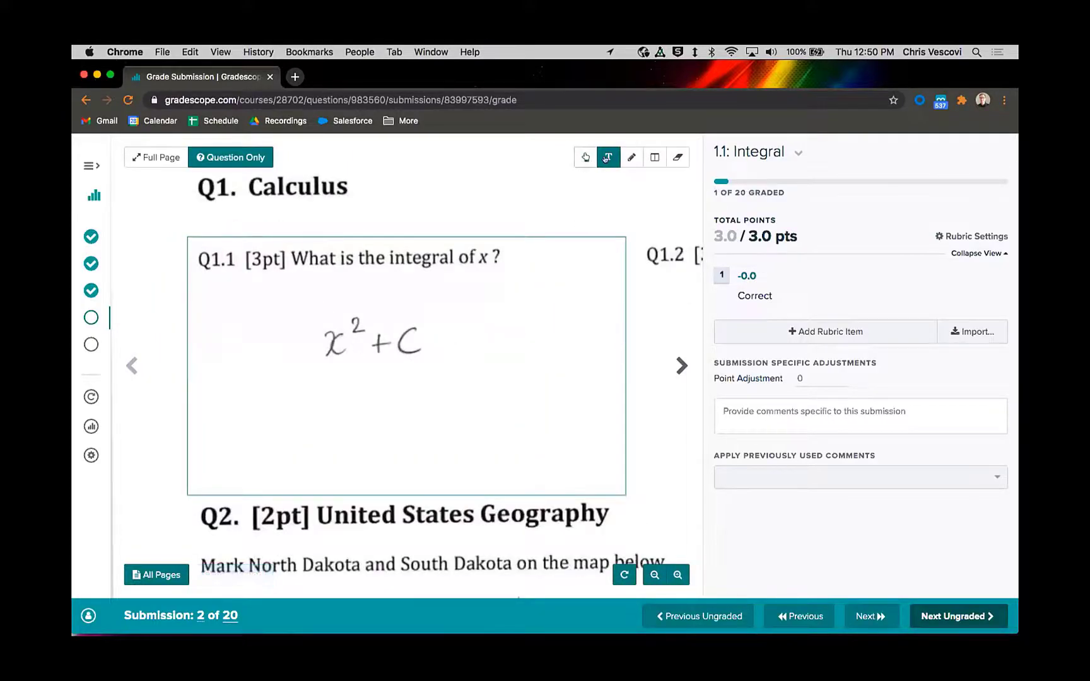
pyautogui.click(433, 344)
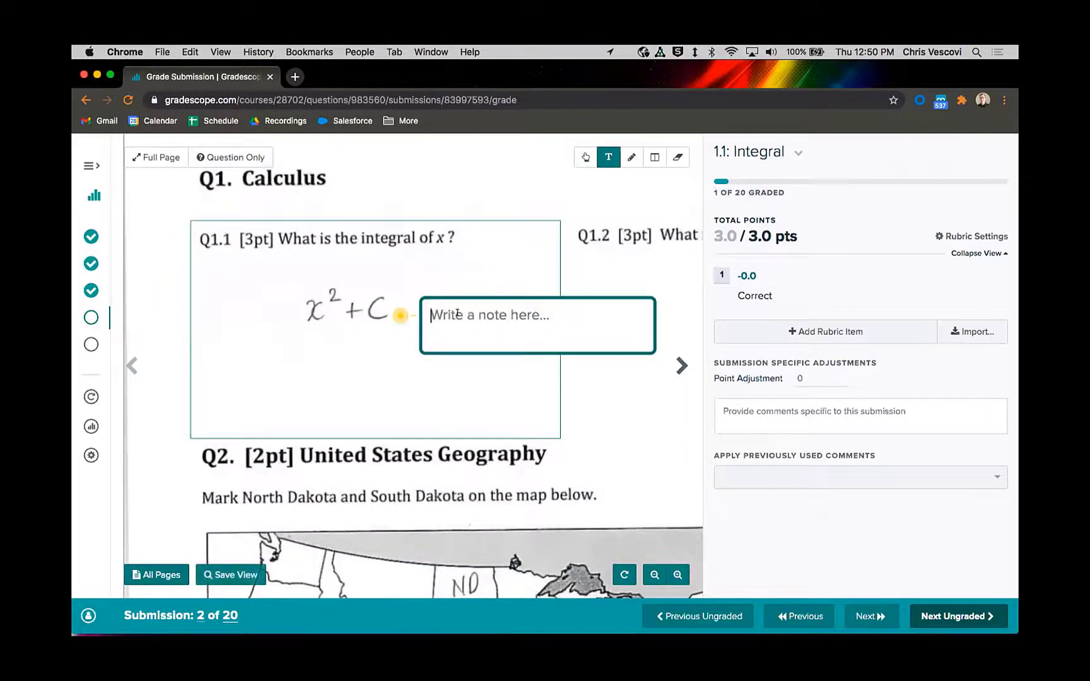
pyautogui.write('See')
pyautogui.click(392, 377)
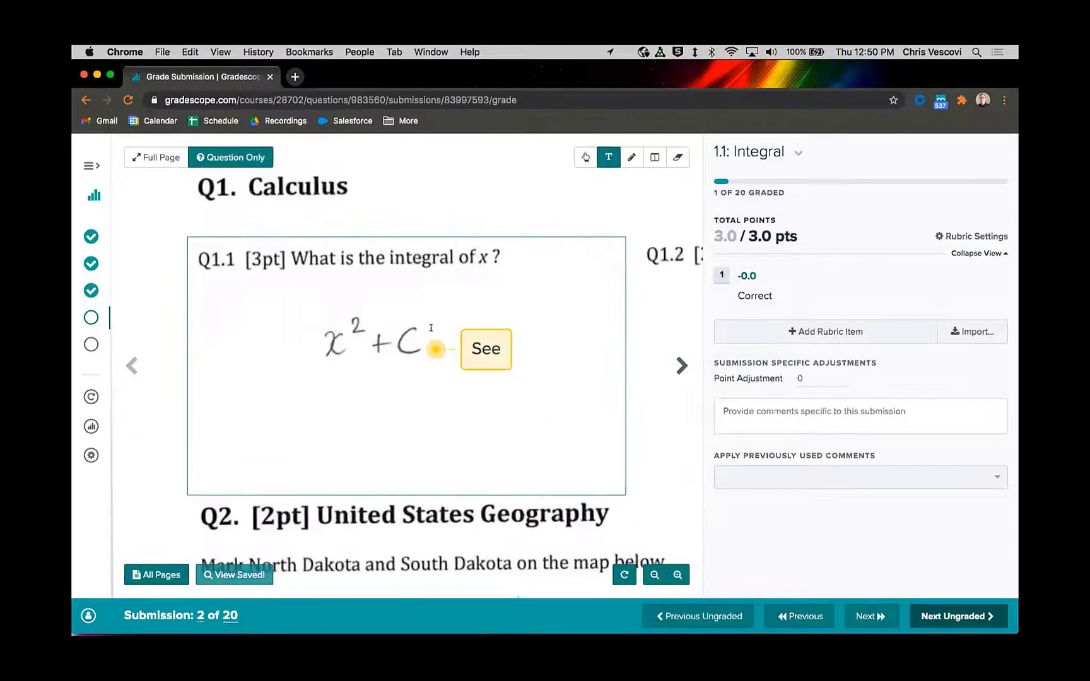
# Step: Move the text note's anchor point below the answer, and erase the note
pyautogui.moveTo(429, 347)
pyautogui.mouseDown()
pyautogui.moveTo(337, 423)
pyautogui.moveTo(460, 436)
pyautogui.mouseUp()
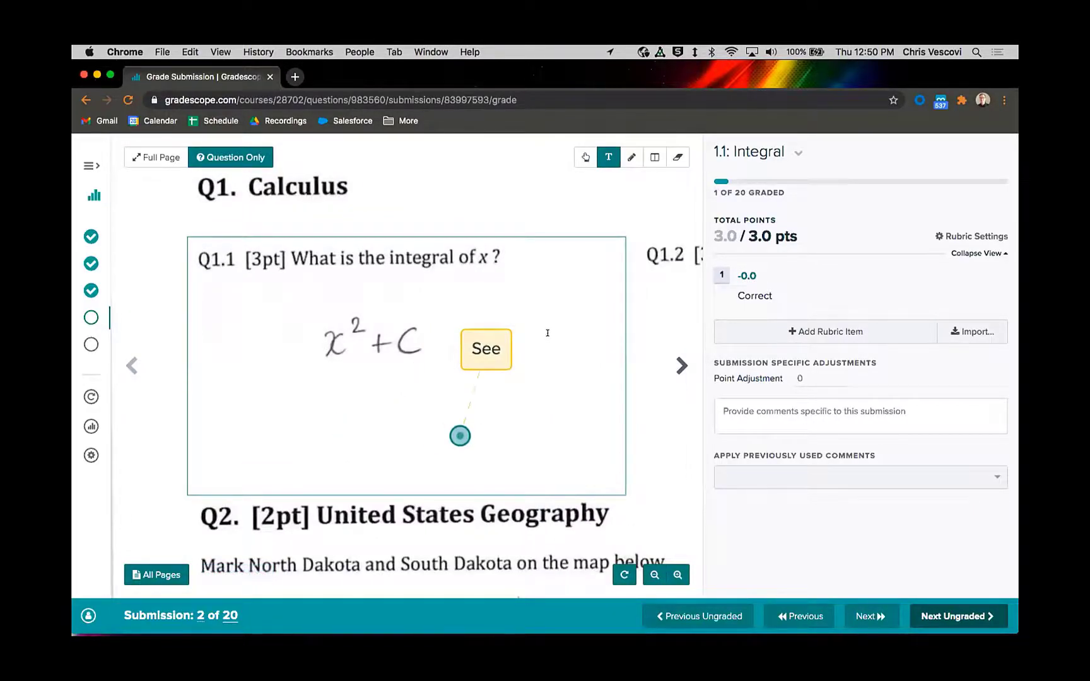
pyautogui.click(677, 157)
pyautogui.click(460, 436)
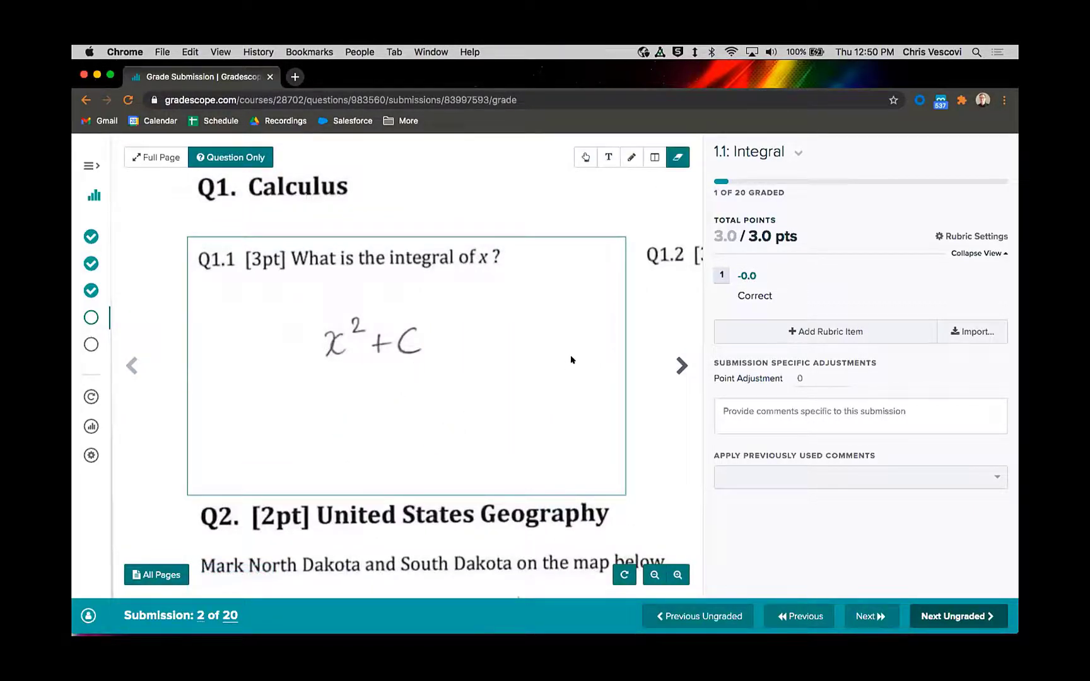
# Step: Handwrite the missing 1/2 in front of the student's x² + C answer with the pen tool
pyautogui.click(632, 157)
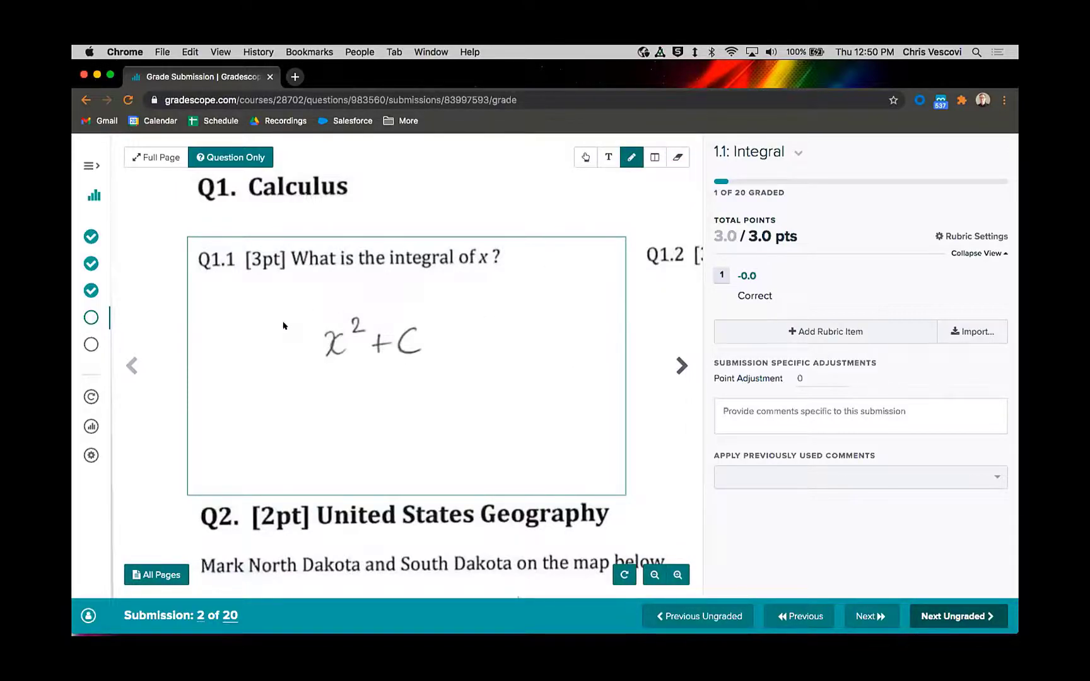
pyautogui.moveTo(289, 309)
pyautogui.mouseDown()
pyautogui.moveTo(289, 338)
pyautogui.moveTo(305, 344)
pyautogui.moveTo(298, 369)
pyautogui.mouseUp()
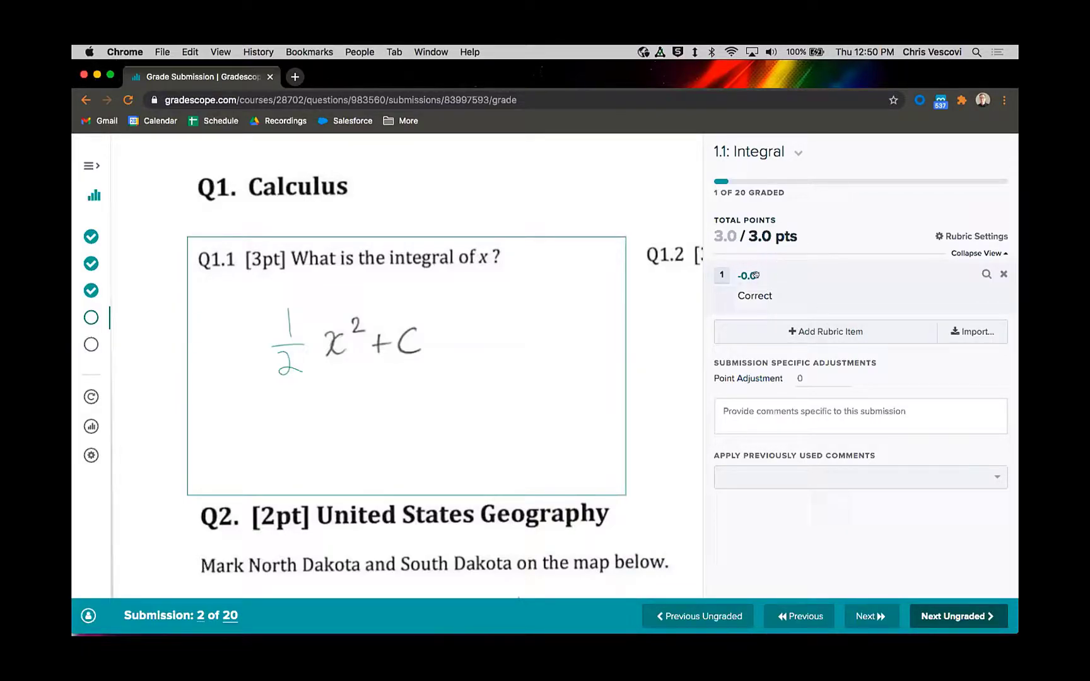
# Step: Add a rubric item named "Missing 1/2" that deducts 2 points
pyautogui.click(761, 332)
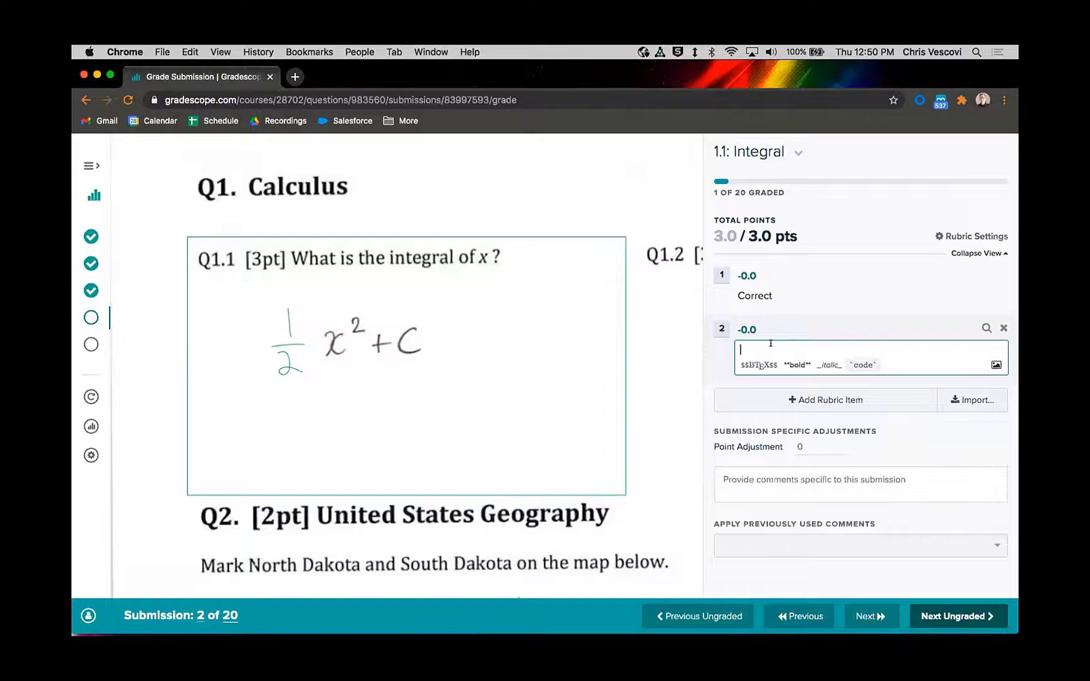
pyautogui.write('issing 1/2')
pyautogui.click(749, 327)
pyautogui.write('2')
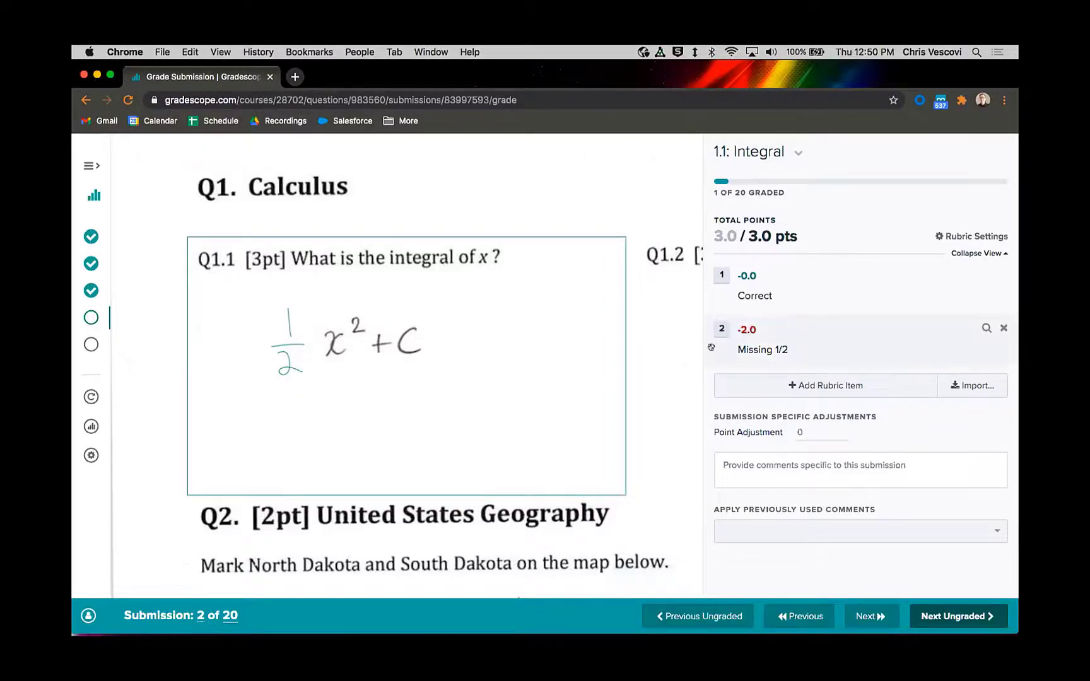
pyautogui.press('Return')
# Step: Apply the Missing 1/2 item to submission 2 and the Correct item to submission 3, advancing to the next ungraded submission after each
pyautogui.click(718, 328)
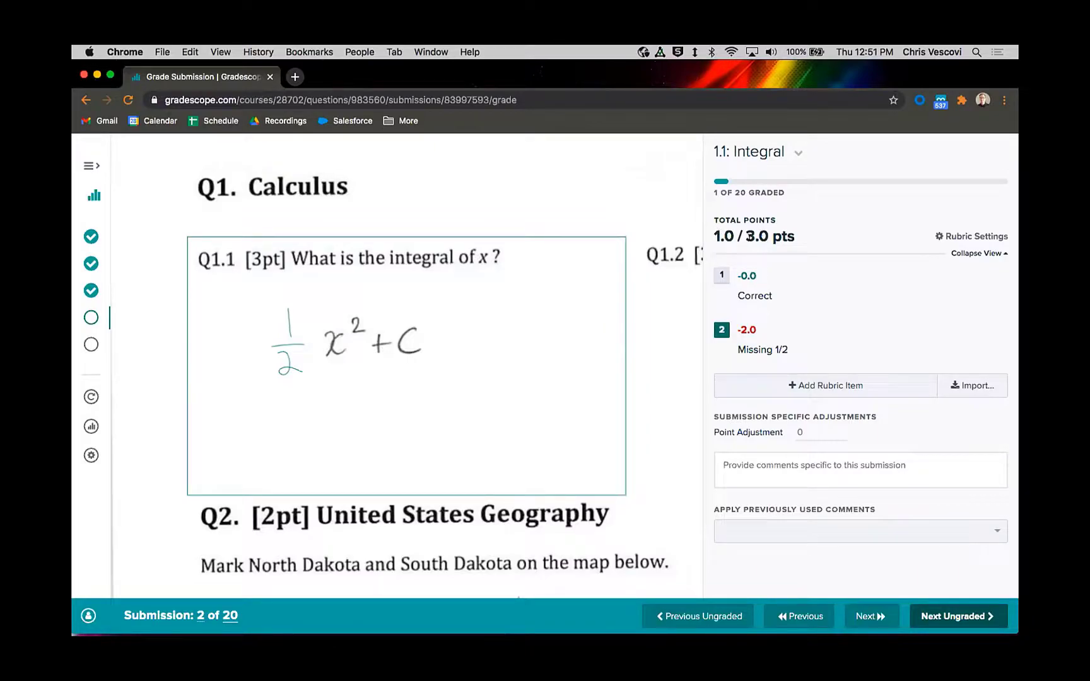
pyautogui.click(944, 615)
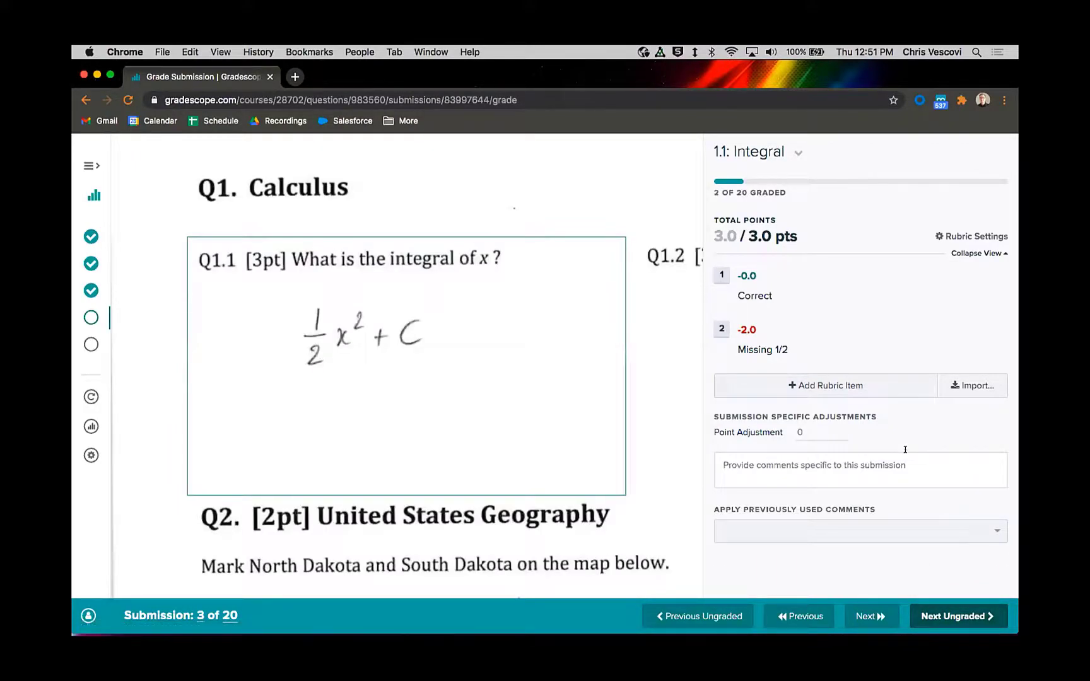
pyautogui.moveTo(255, 416)
pyautogui.click(744, 297)
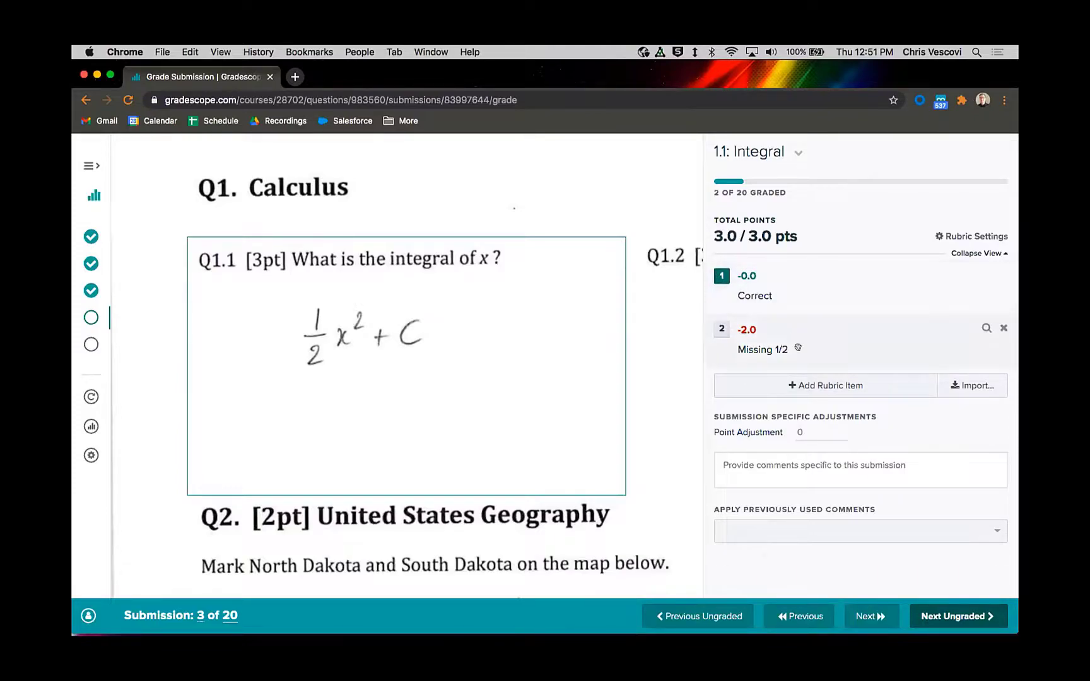
pyautogui.click(942, 615)
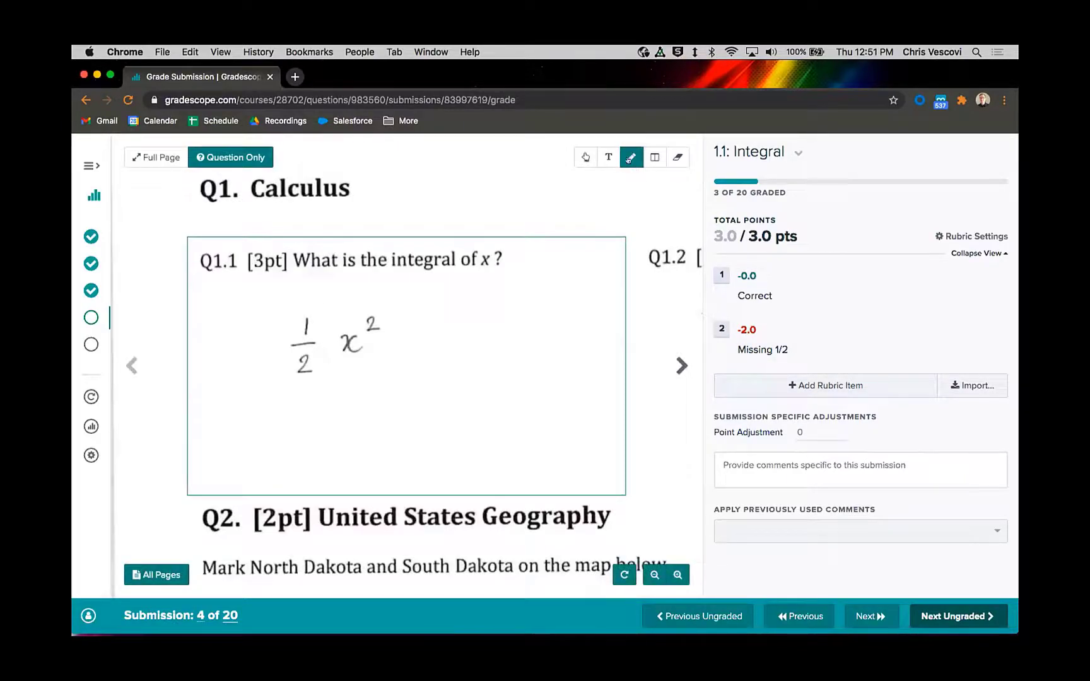
# Step: Handwrite the missing "+ C" after the student's 1/2 x² answer on submission 4
pyautogui.moveTo(382, 343)
pyautogui.mouseDown()
pyautogui.moveTo(409, 342)
pyautogui.moveTo(395, 359)
pyautogui.mouseUp()
pyautogui.moveTo(454, 331); pyautogui.dragTo(446, 370)
# Step: Add a "Missing +C" rubric item deducting 1 point, and grade submission 4 with it before advancing to the next ungraded submission
pyautogui.click(774, 388)
pyautogui.write('Missing +C')
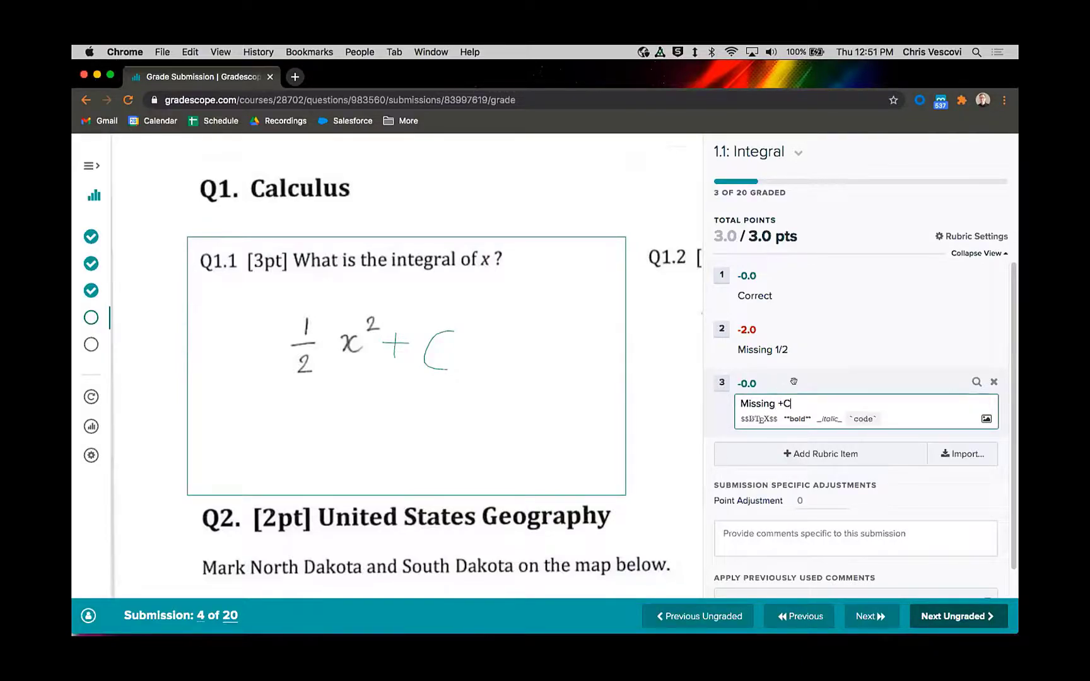
pyautogui.click(756, 381)
pyautogui.write('1')
pyautogui.press('Return')
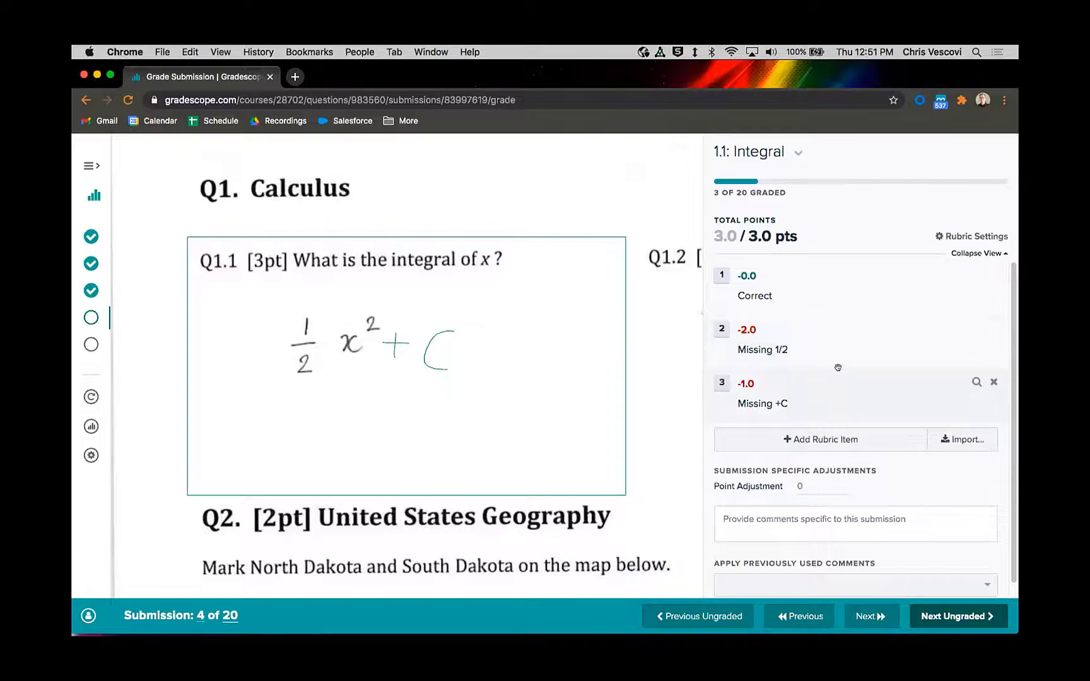
pyautogui.click(721, 383)
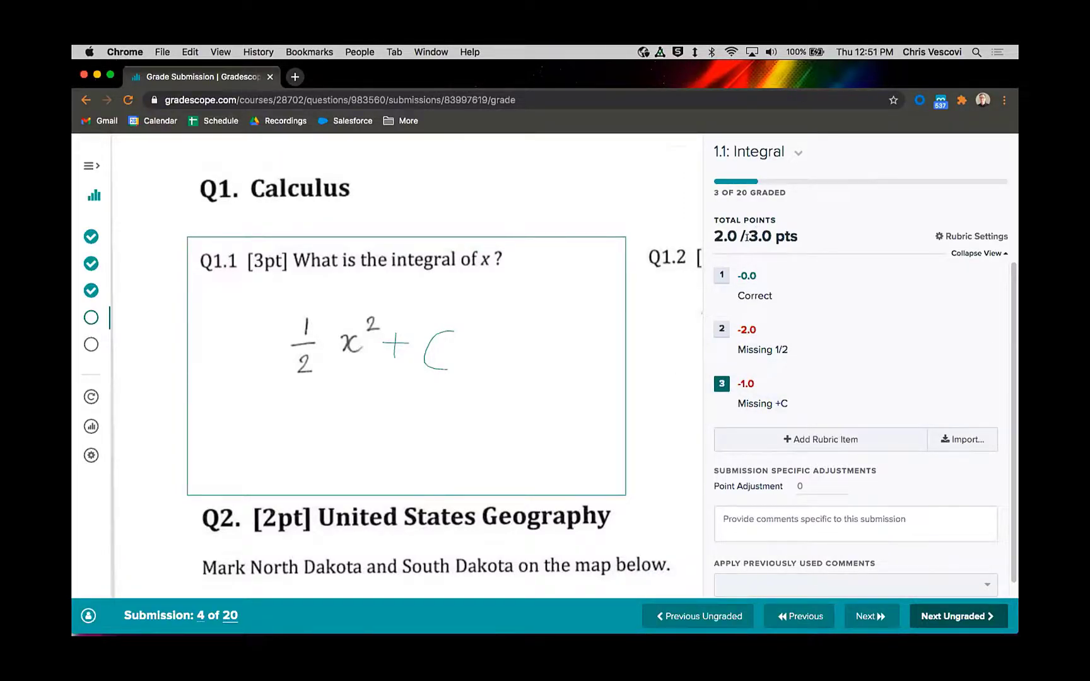
pyautogui.click(930, 611)
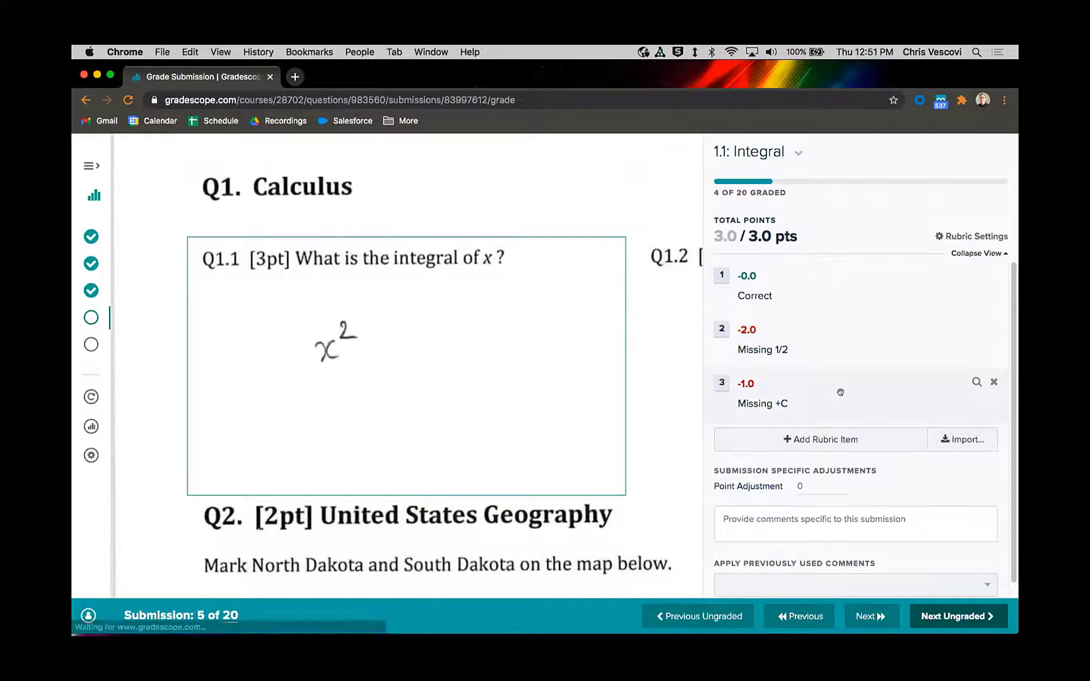
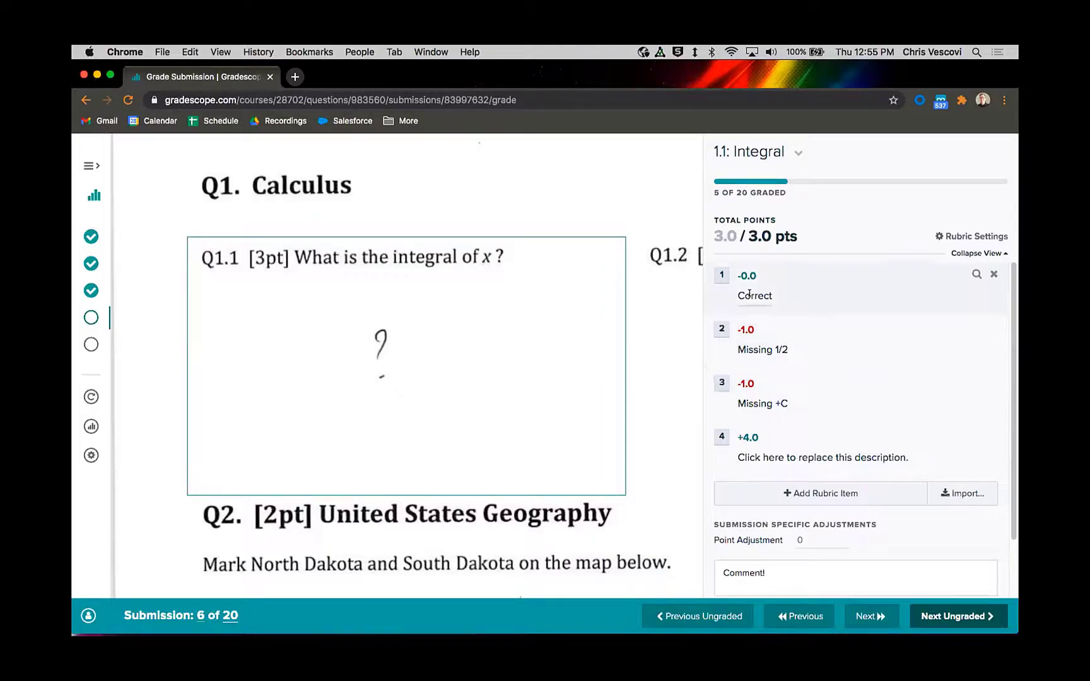
# Step: Leave grading, return to the Gradescope 101 course's assignment list, and start creating a new assignment
pyautogui.moveTo(435, 483)
pyautogui.moveTo(531, 377)
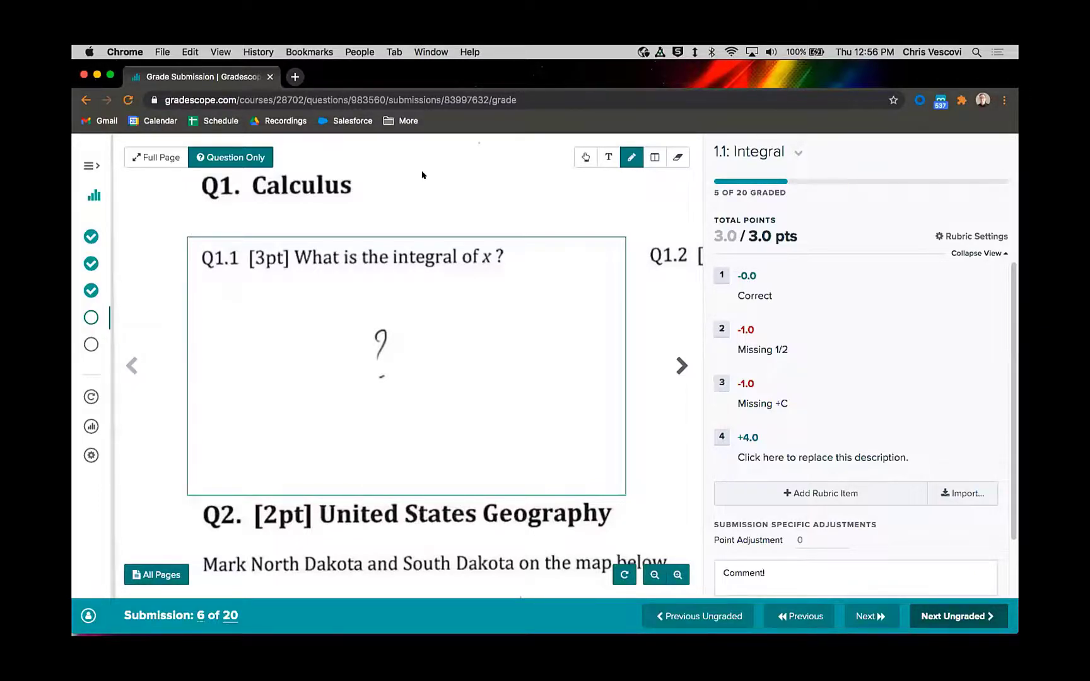
pyautogui.click(94, 195)
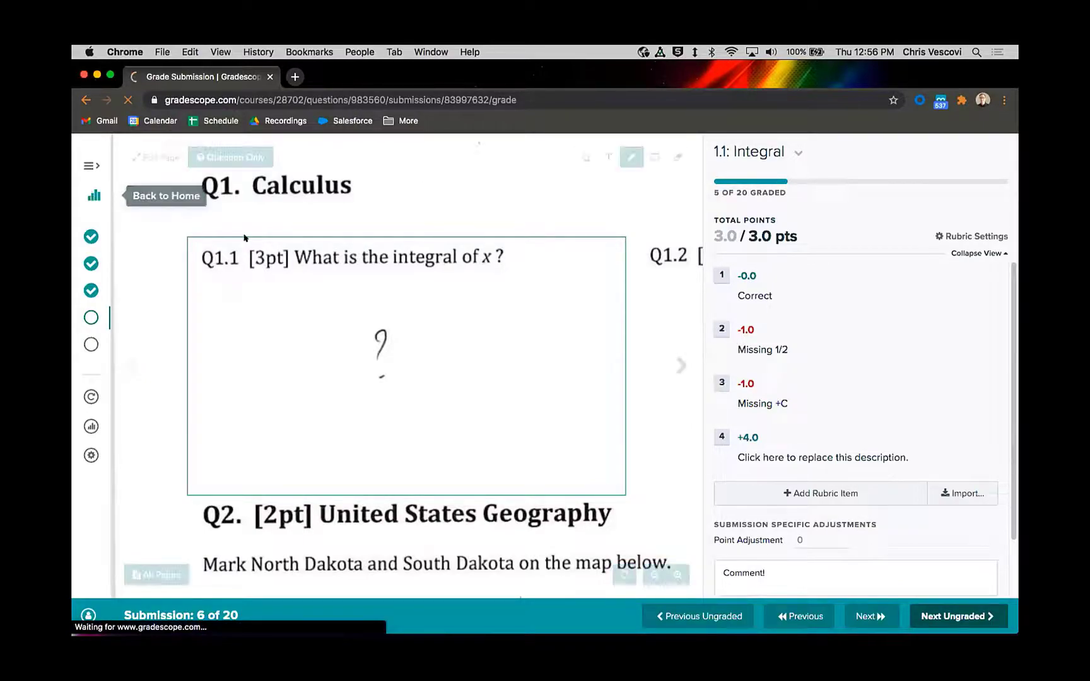
pyautogui.click(460, 373)
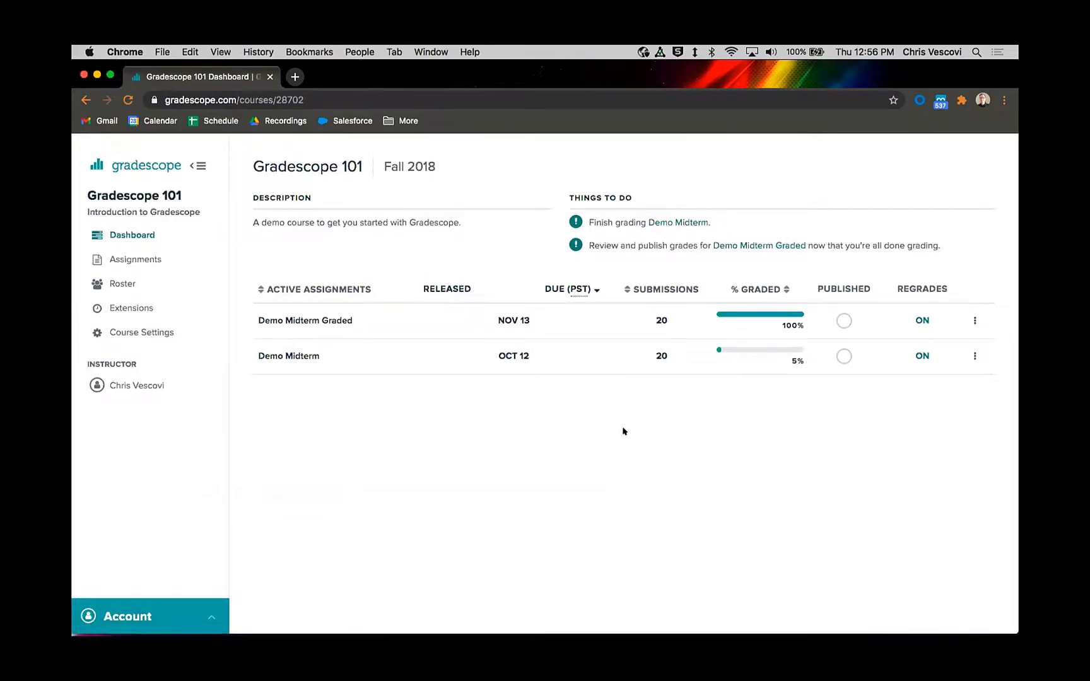
pyautogui.moveTo(363, 167); pyautogui.dragTo(245, 168)
pyautogui.click(243, 169)
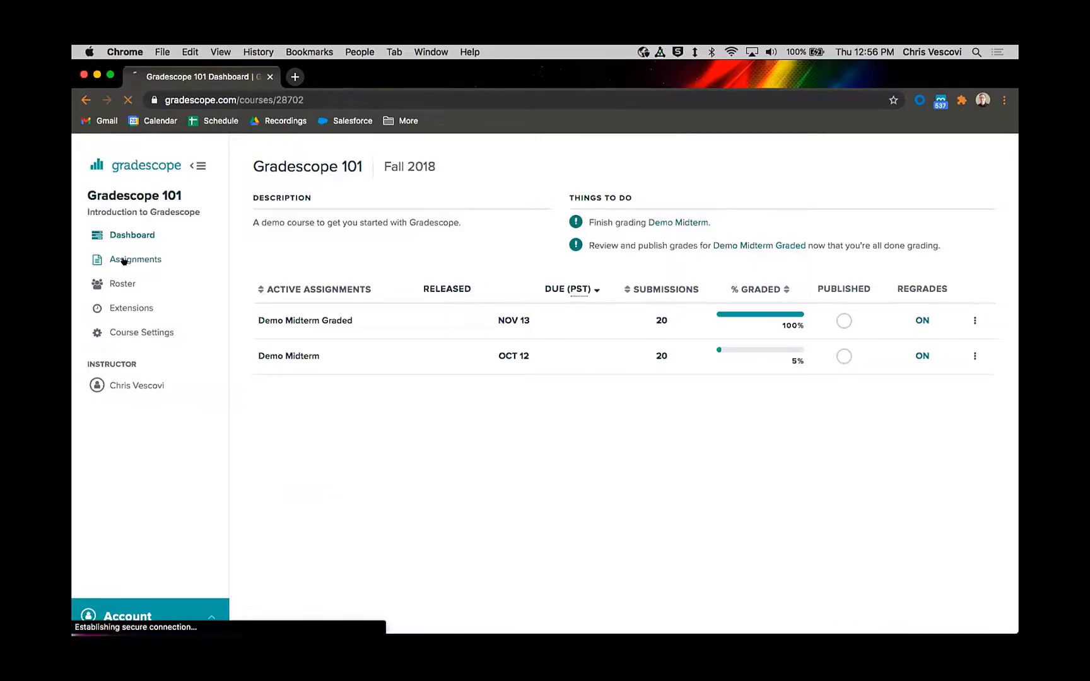
pyautogui.click(129, 259)
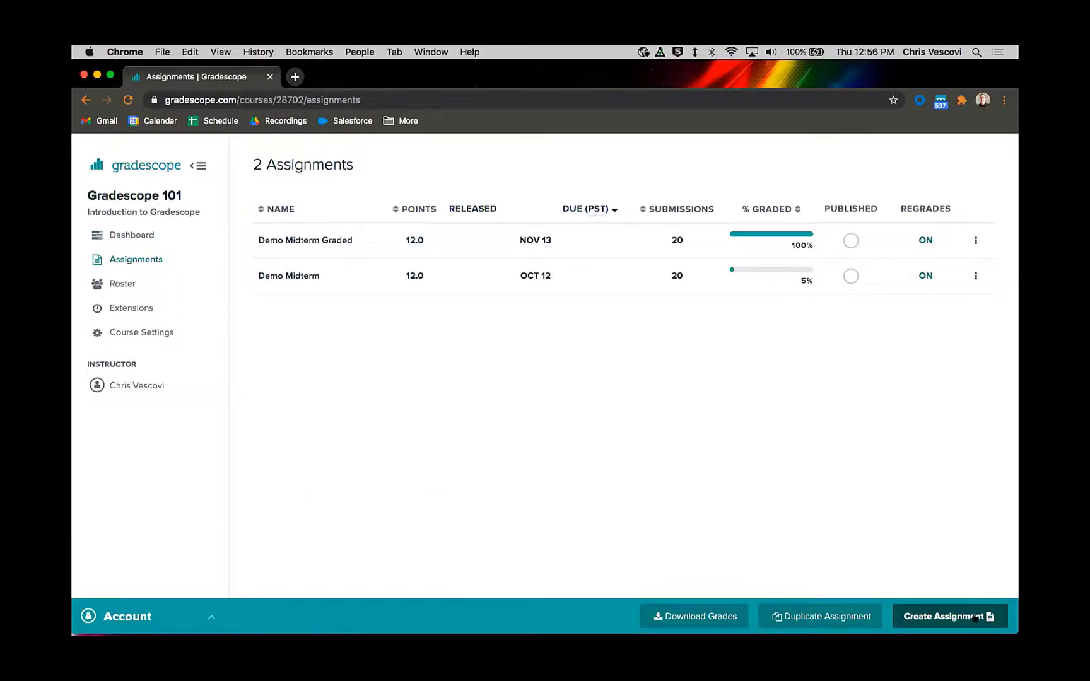
pyautogui.click(953, 616)
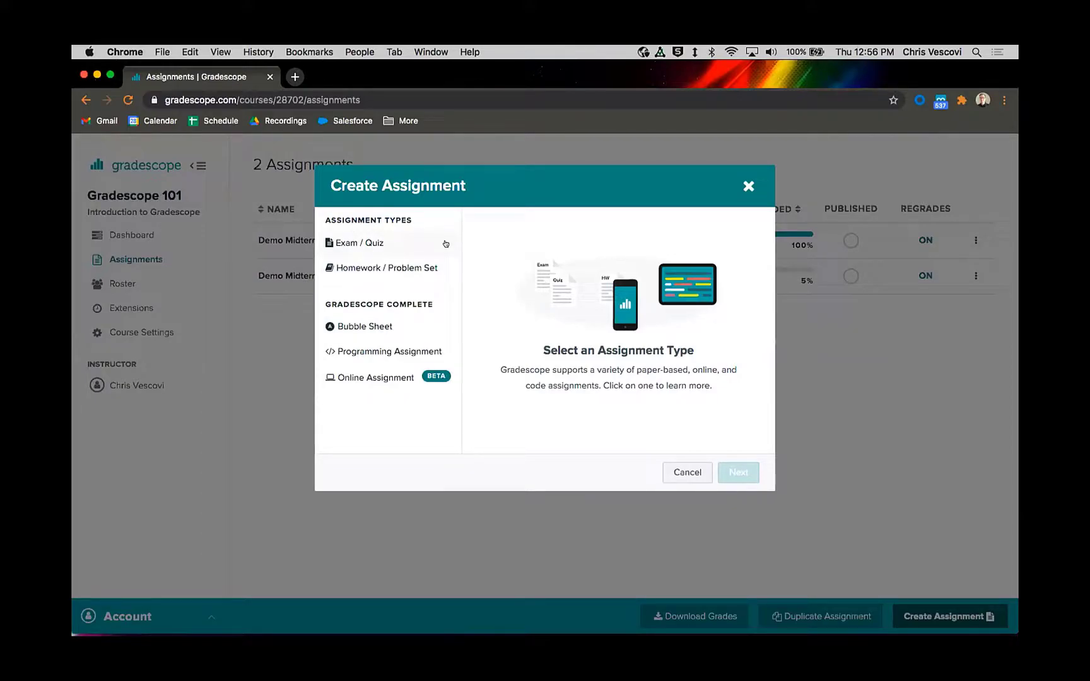
# Step: Examine the Exam / Quiz assignment settings, comparing the options for instructor-uploaded and student-uploaded submissions
pyautogui.click(398, 243)
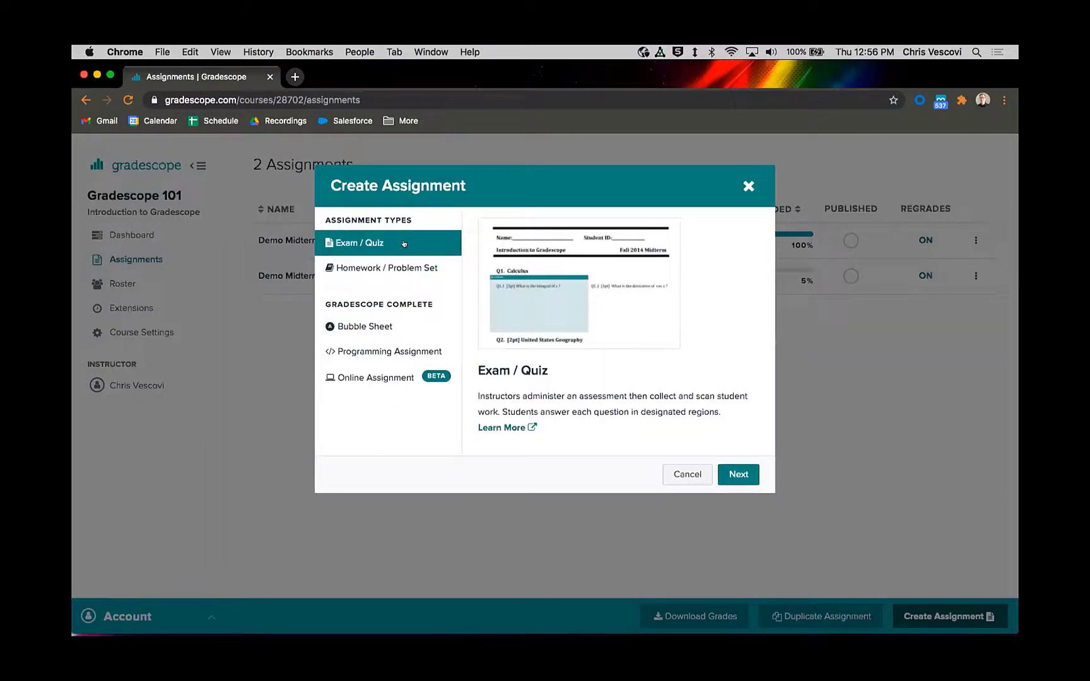
pyautogui.click(377, 267)
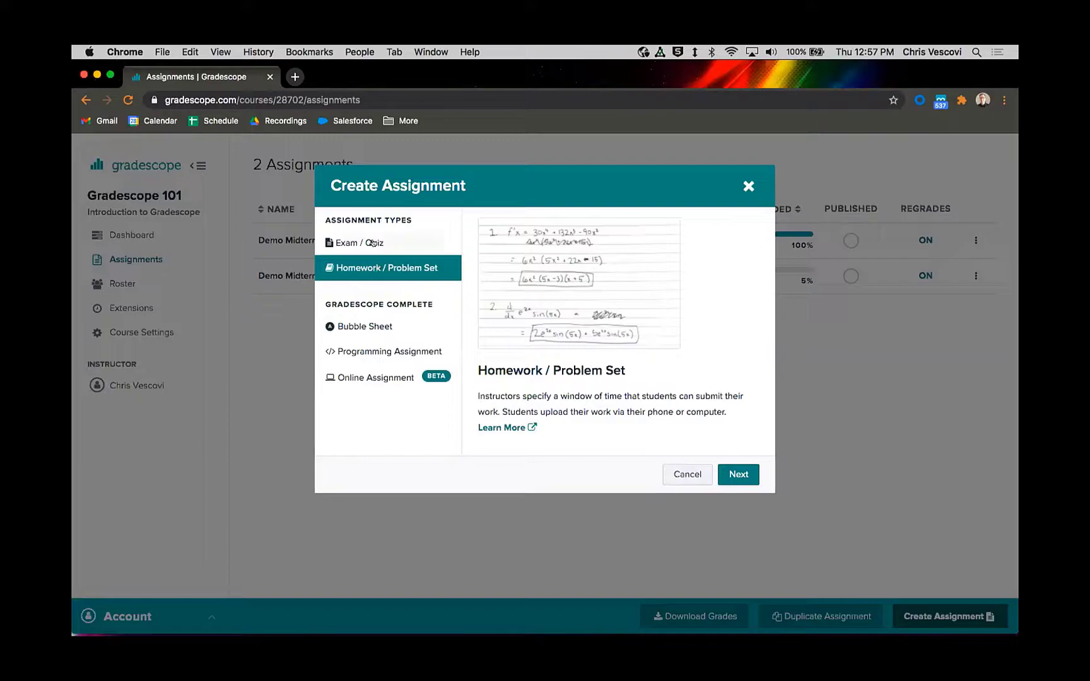
pyautogui.click(365, 243)
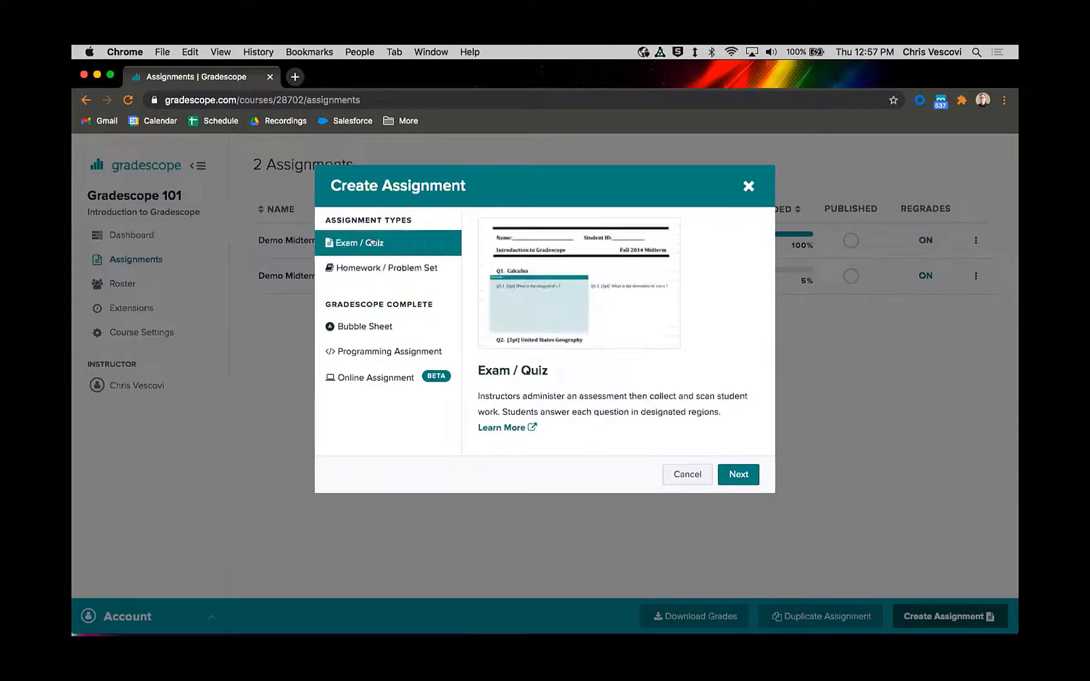
pyautogui.click(734, 474)
pyautogui.moveTo(478, 315); pyautogui.dragTo(663, 322)
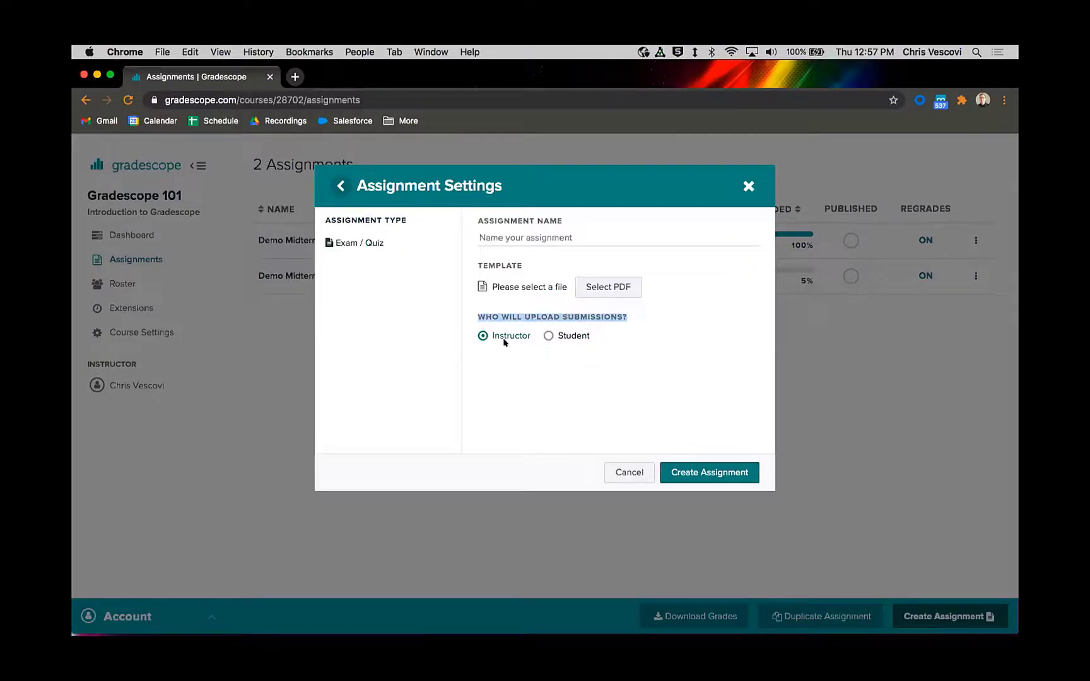
pyautogui.click(547, 336)
pyautogui.click(547, 335)
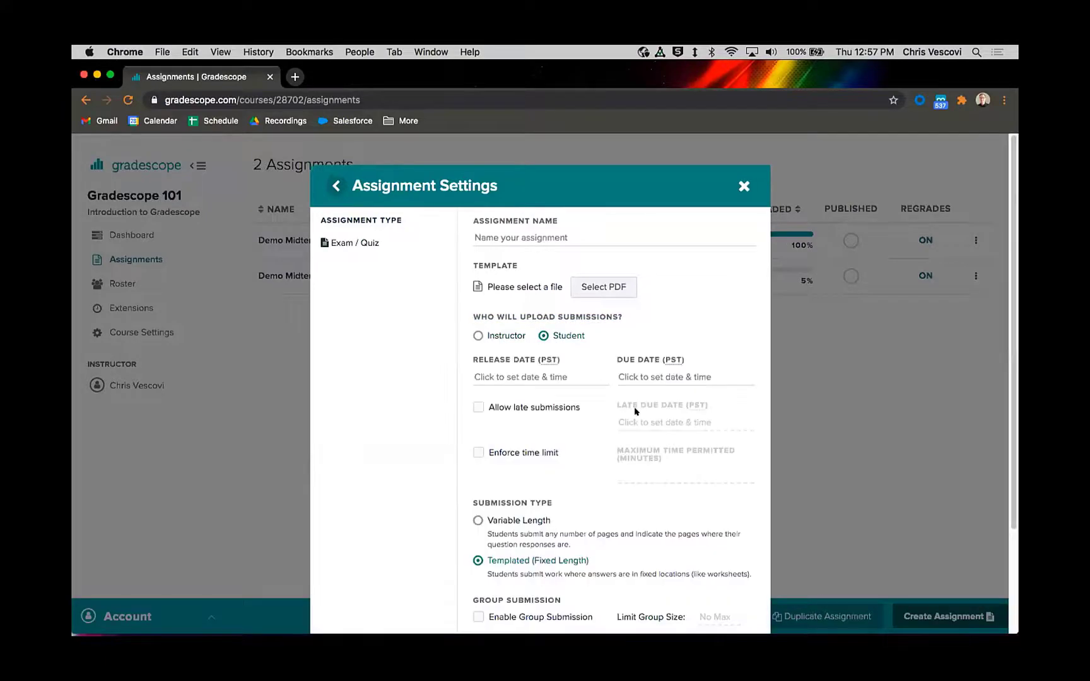
pyautogui.click(336, 186)
# Step: Examine the Homework / Problem Set settings with student and instructor uploads, and return to the assignment types
pyautogui.click(426, 262)
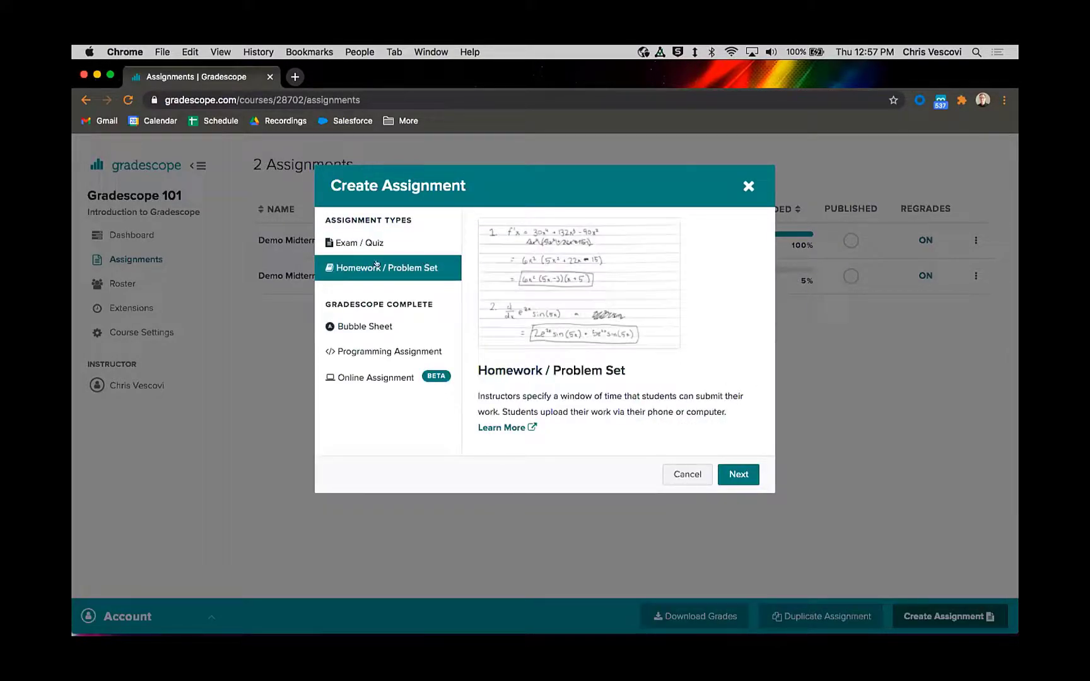
pyautogui.click(739, 475)
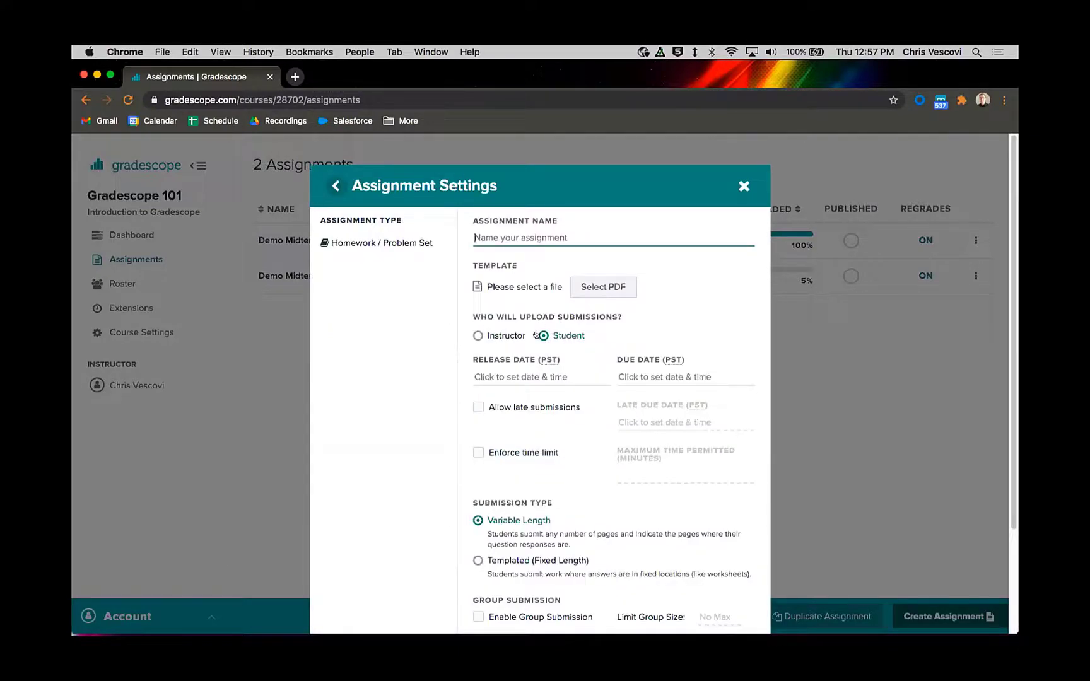
pyautogui.click(490, 336)
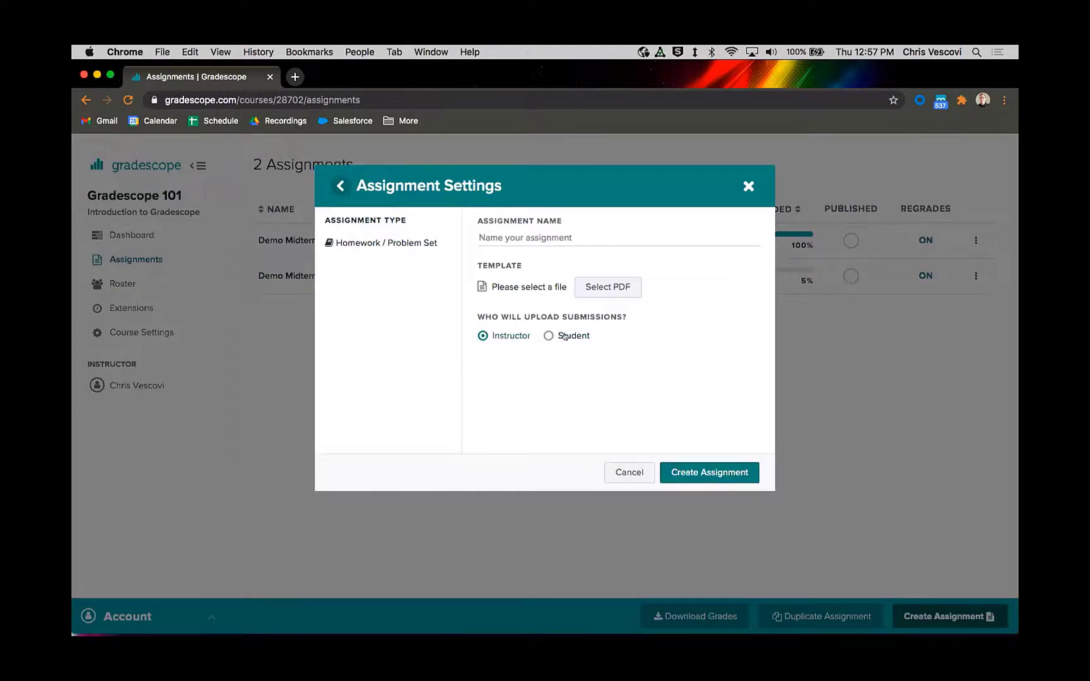
pyautogui.click(334, 187)
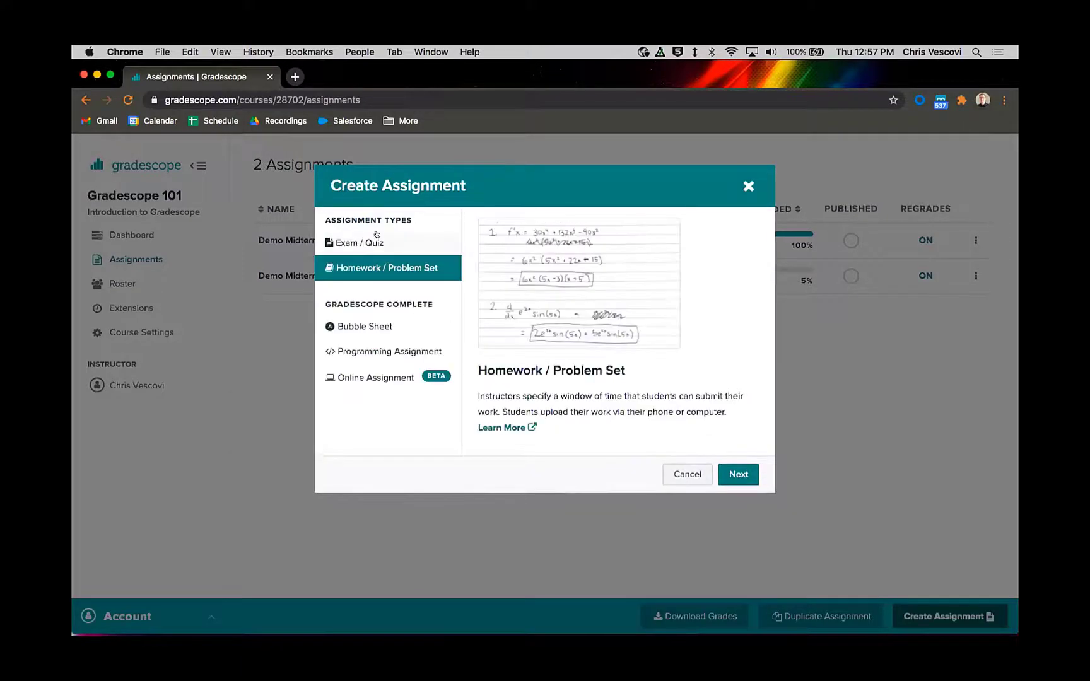
# Step: Review the descriptions of the Exam / Quiz, Homework / Problem Set, Bubble Sheet, Programming Assignment and Online Assignment types
pyautogui.click(370, 242)
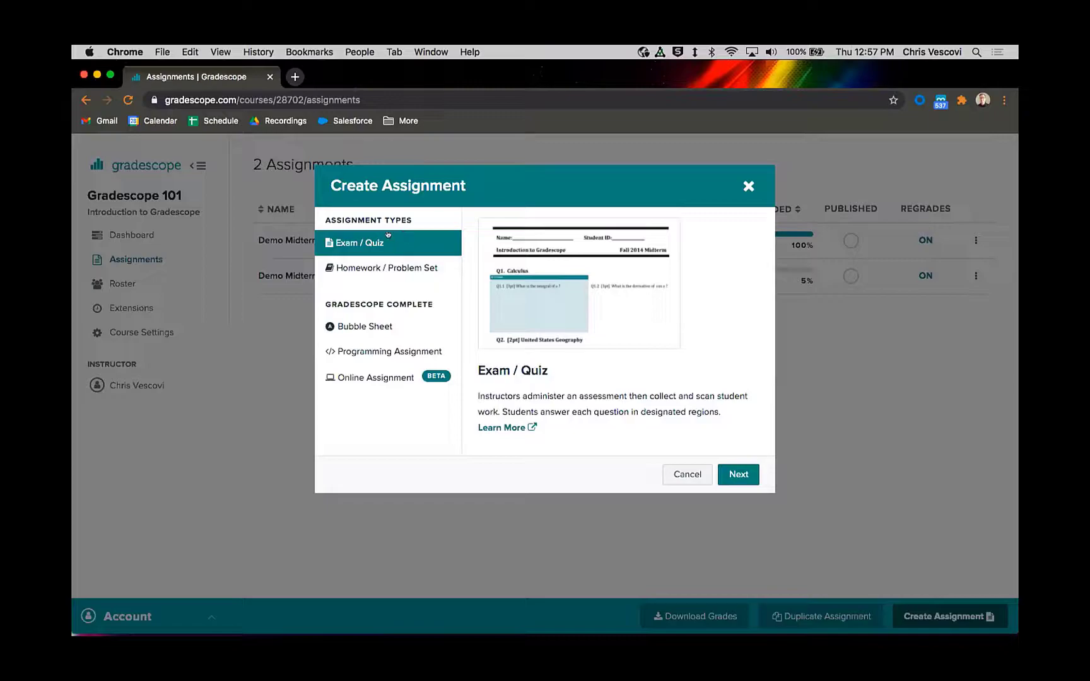
pyautogui.click(388, 270)
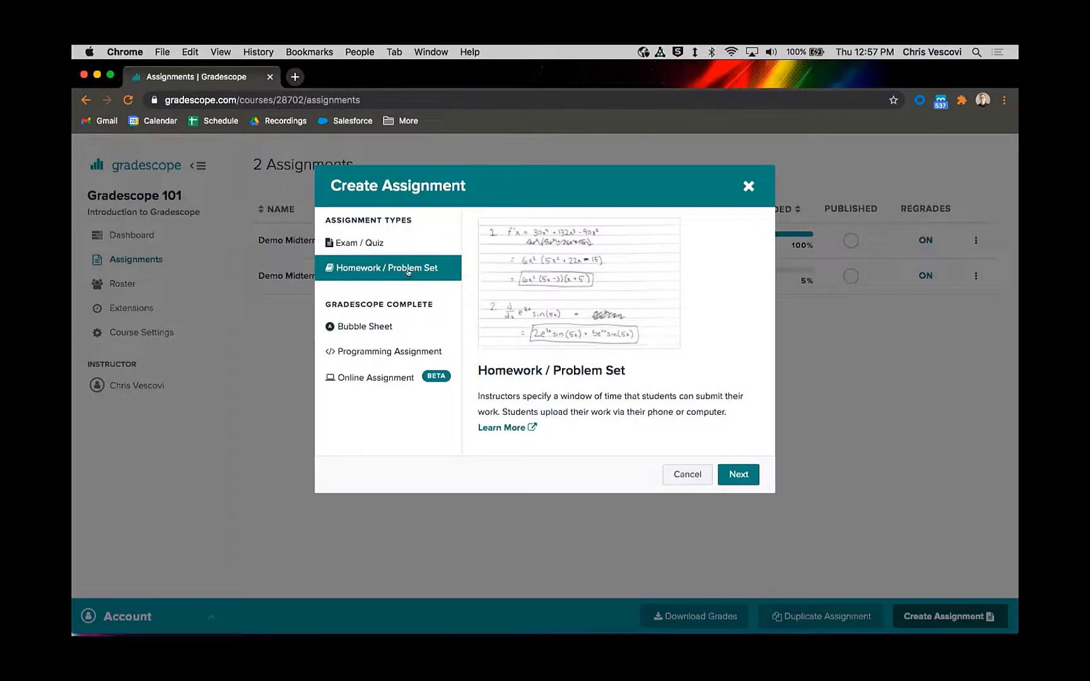
pyautogui.click(408, 247)
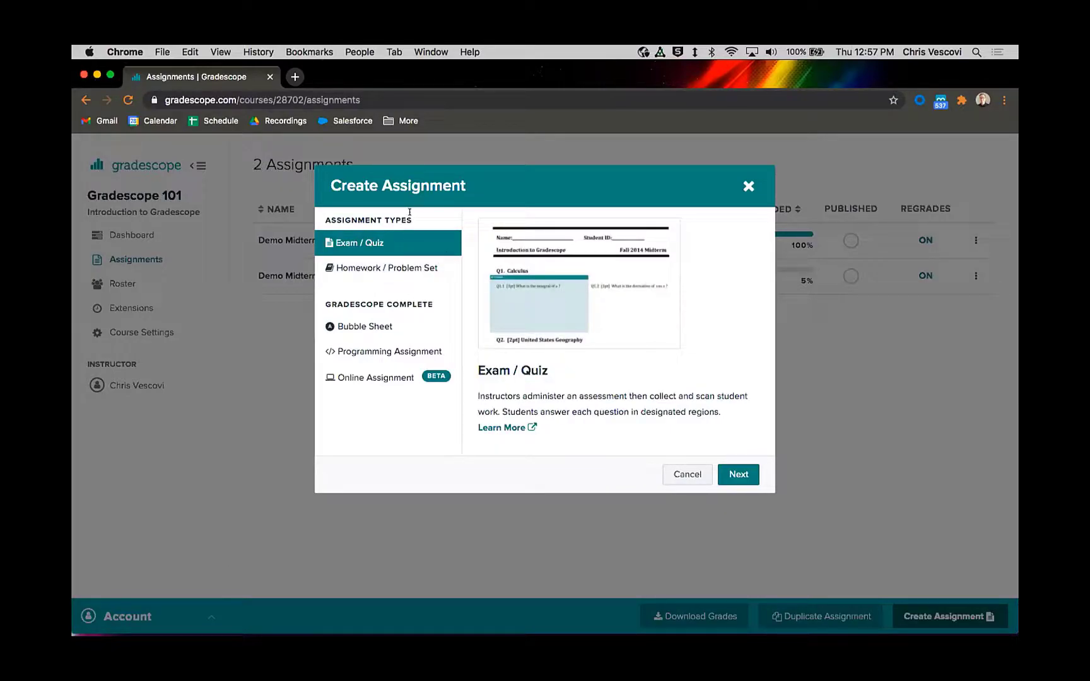
pyautogui.click(386, 272)
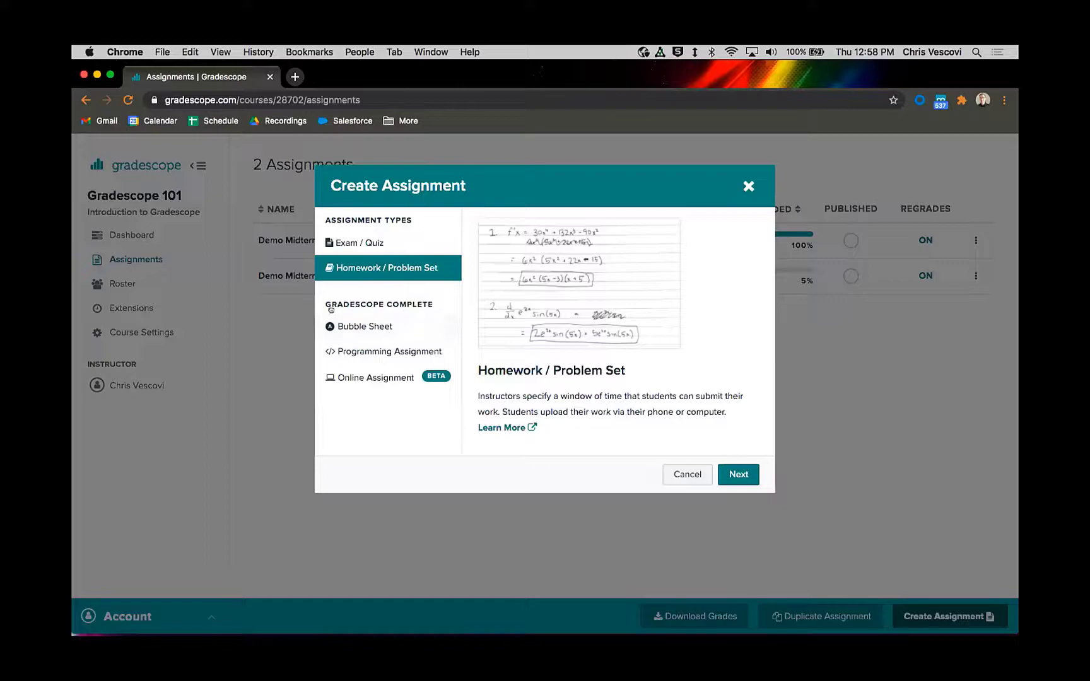
pyautogui.click(356, 330)
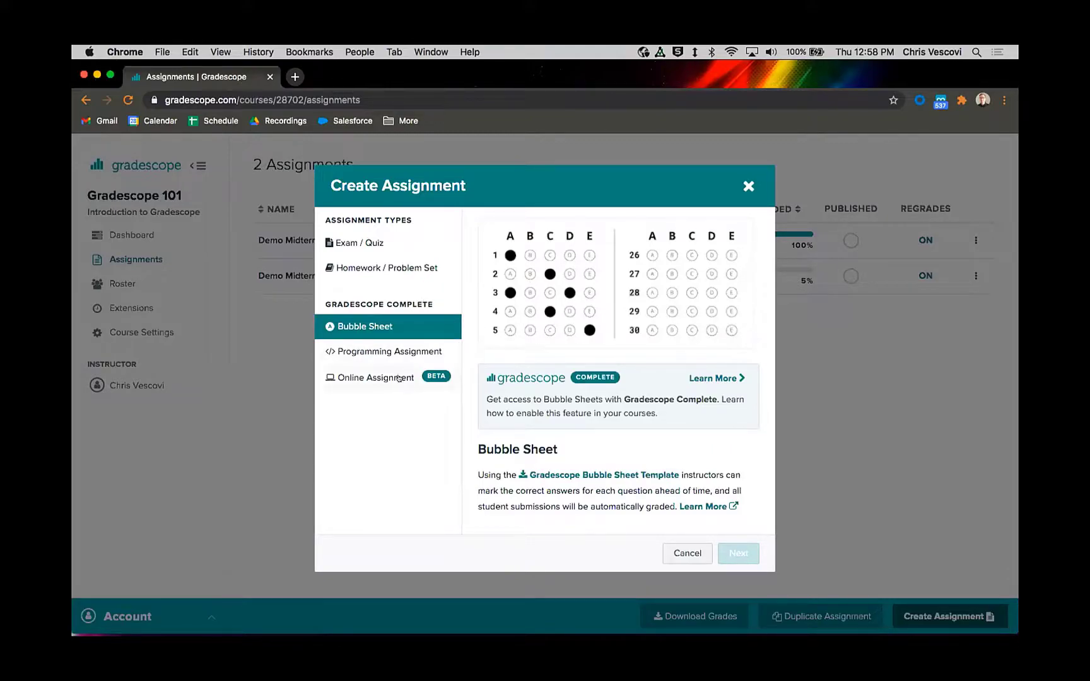
pyautogui.click(357, 349)
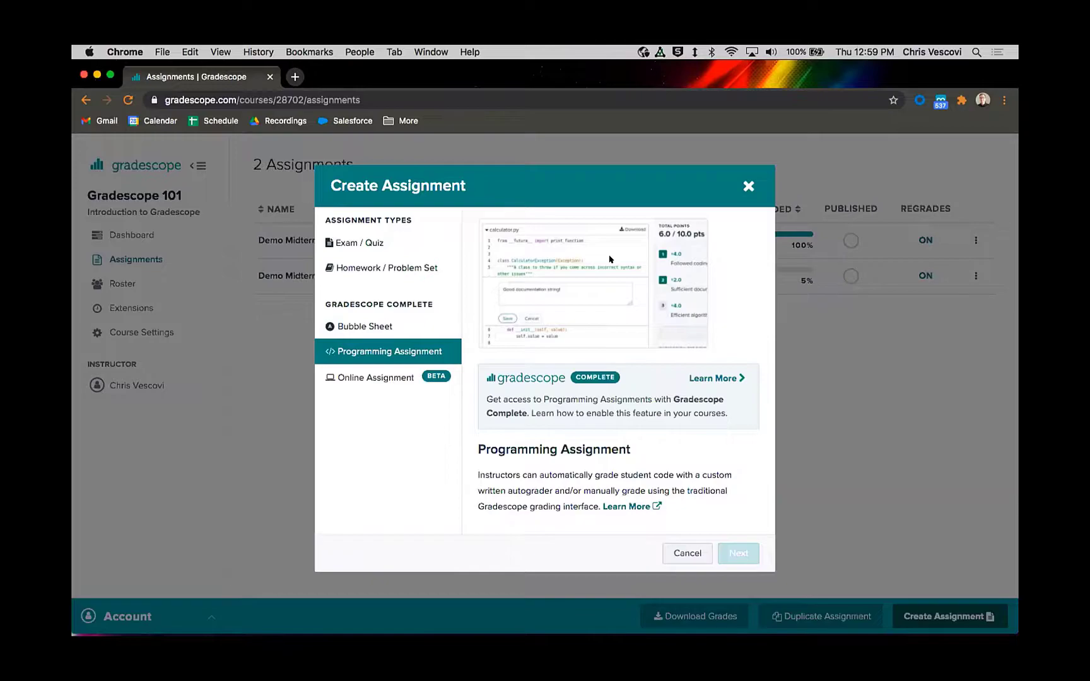
pyautogui.click(354, 377)
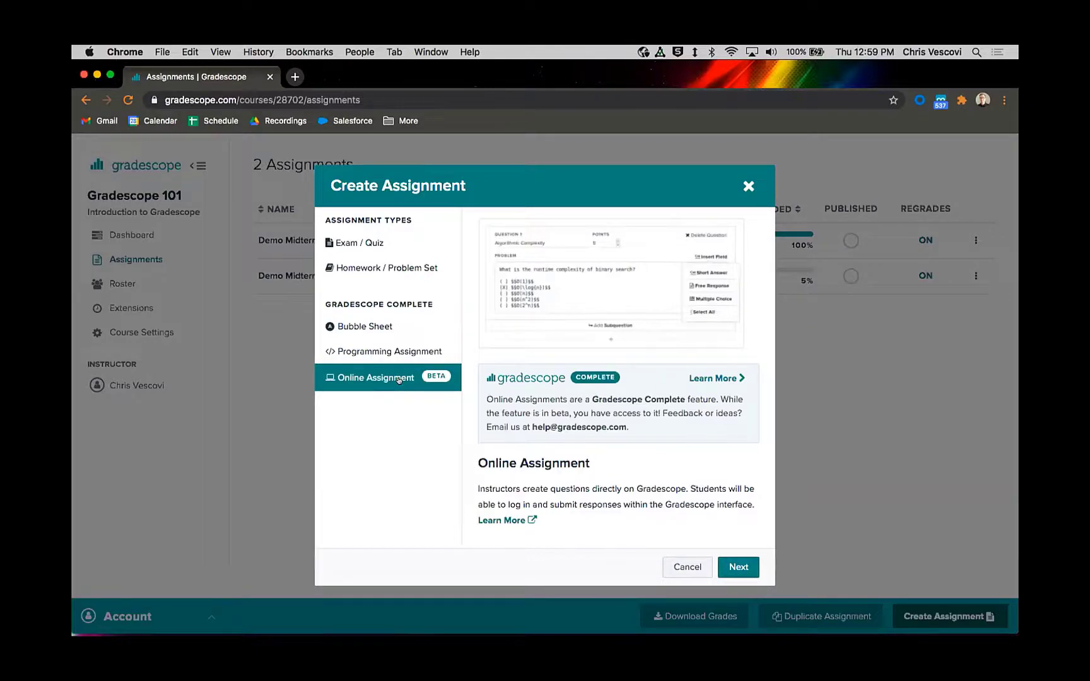
pyautogui.click(390, 327)
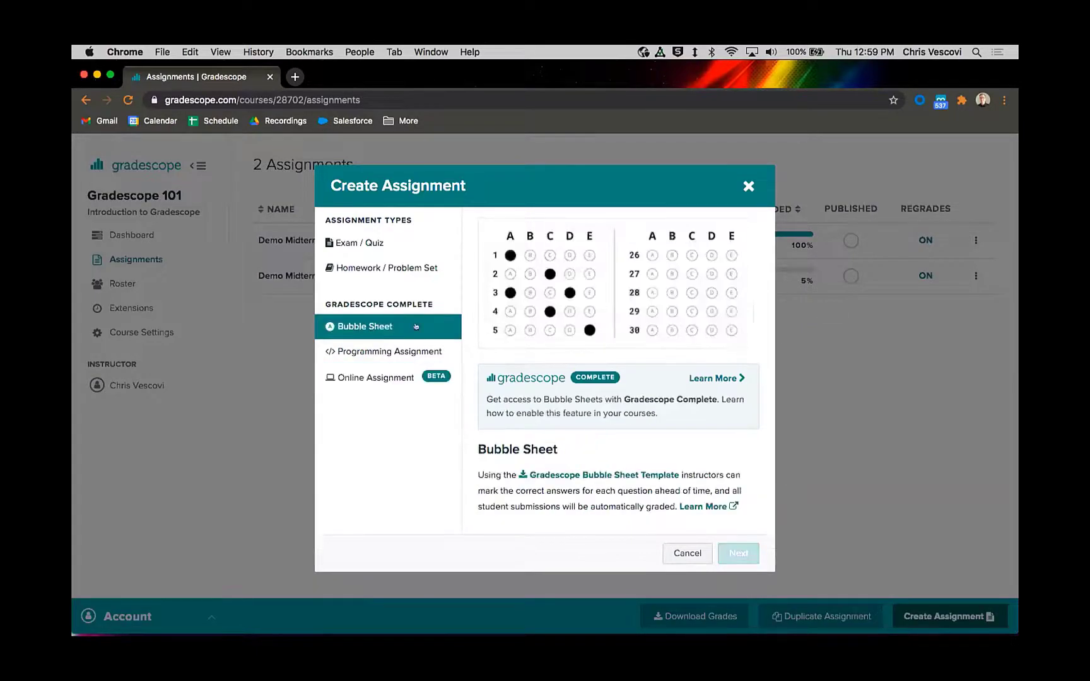
pyautogui.click(371, 379)
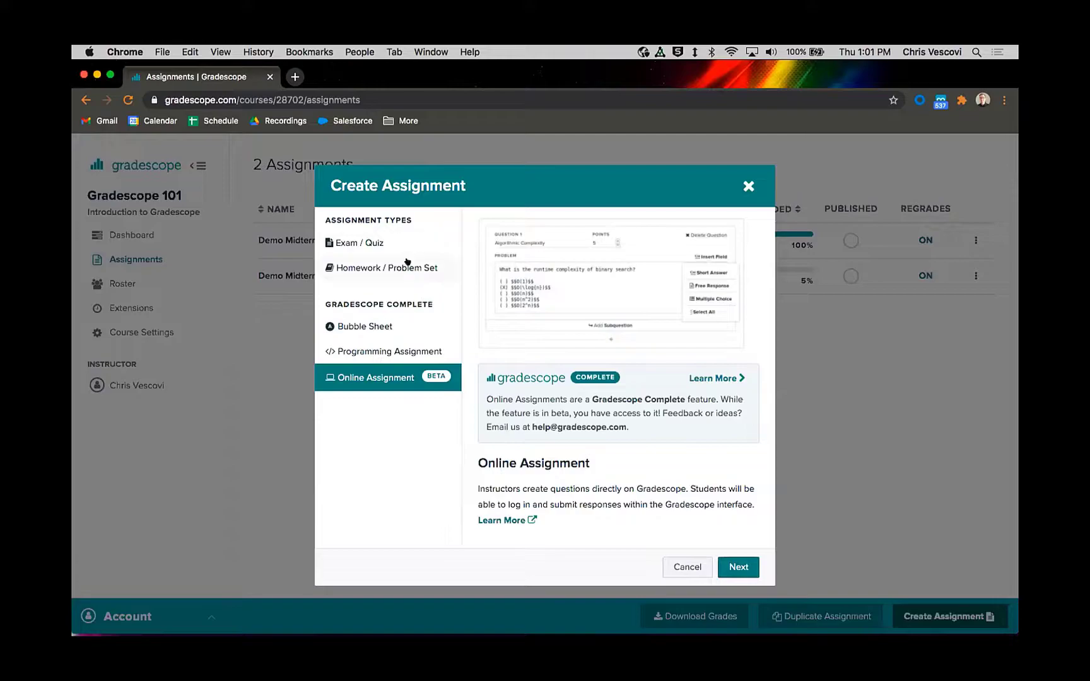
# Step: Choose the Homework / Problem Set type and name the assignment "Sample Student-Uploaded"
pyautogui.click(362, 263)
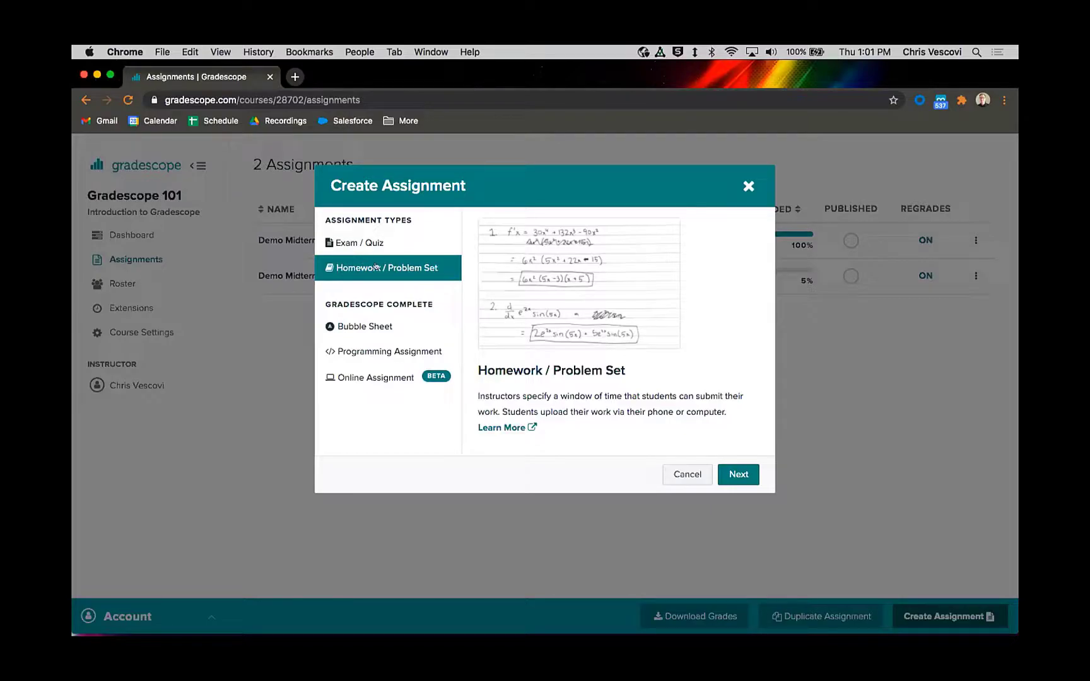
pyautogui.click(739, 474)
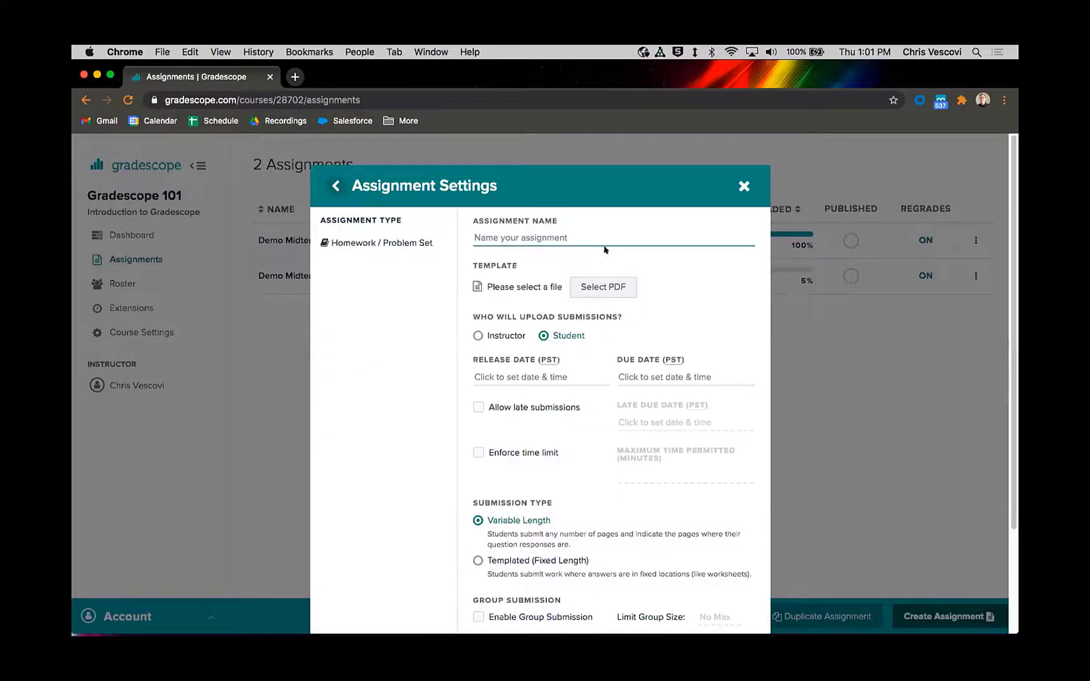
pyautogui.write('Sample')
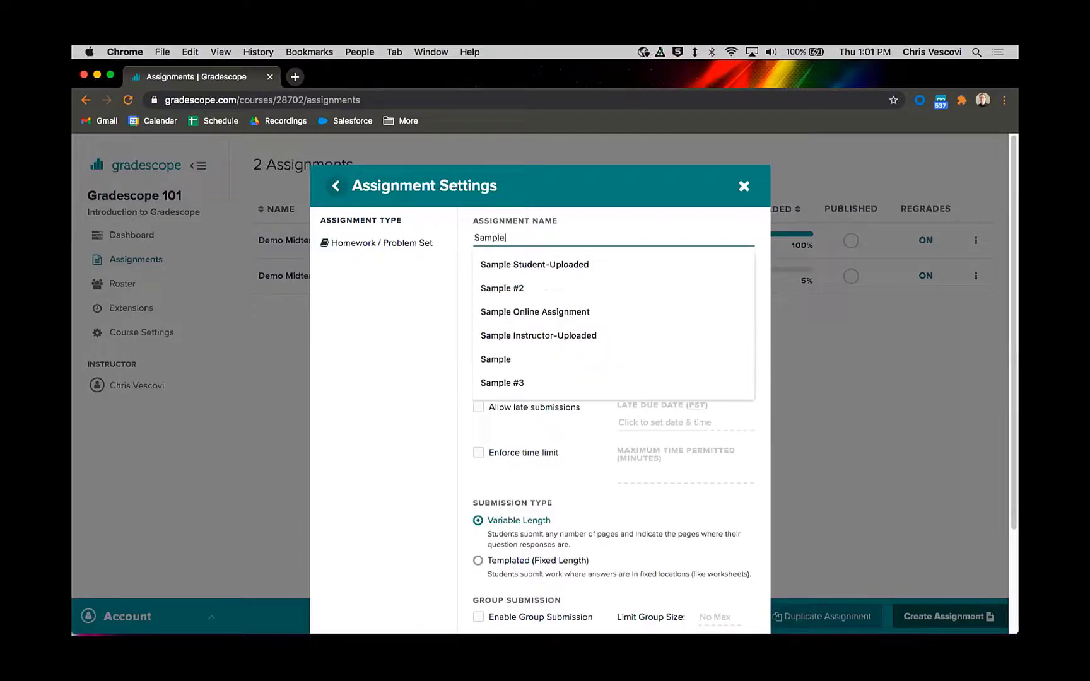
pyautogui.press('Down')
pyautogui.press('Down')
pyautogui.click(552, 265)
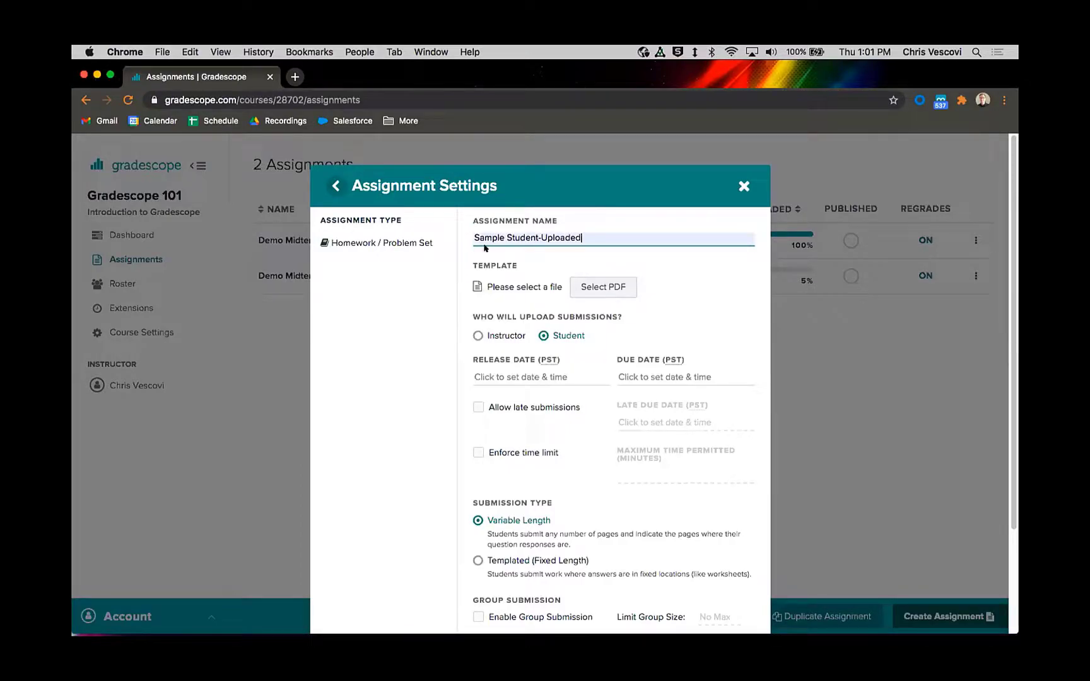
# Step: Browse for the template PDF in the Demo Set for Homework folder inside Gradescope Demo Materials on the Desktop
pyautogui.moveTo(470, 265); pyautogui.dragTo(532, 270)
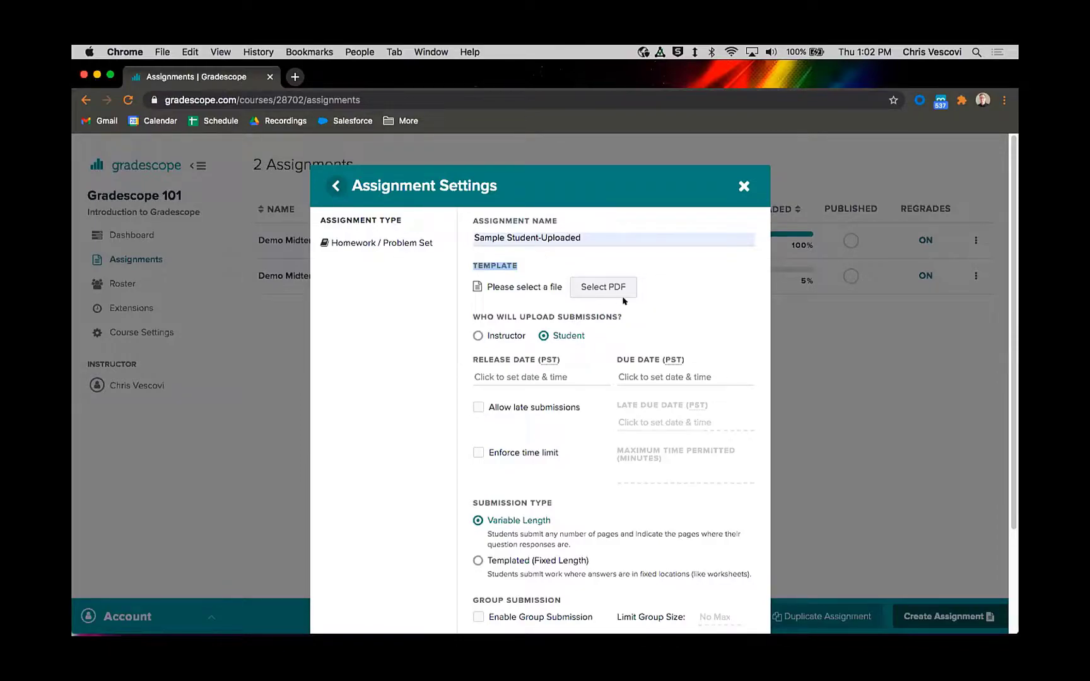
pyautogui.click(599, 289)
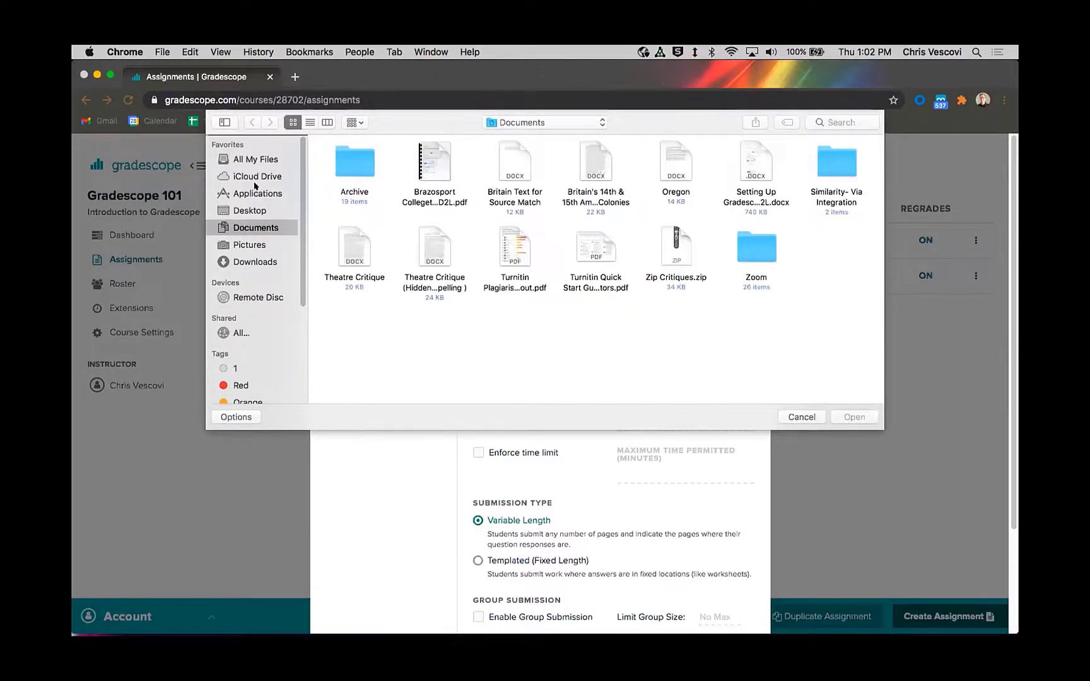
pyautogui.press('cmd+shift+d')
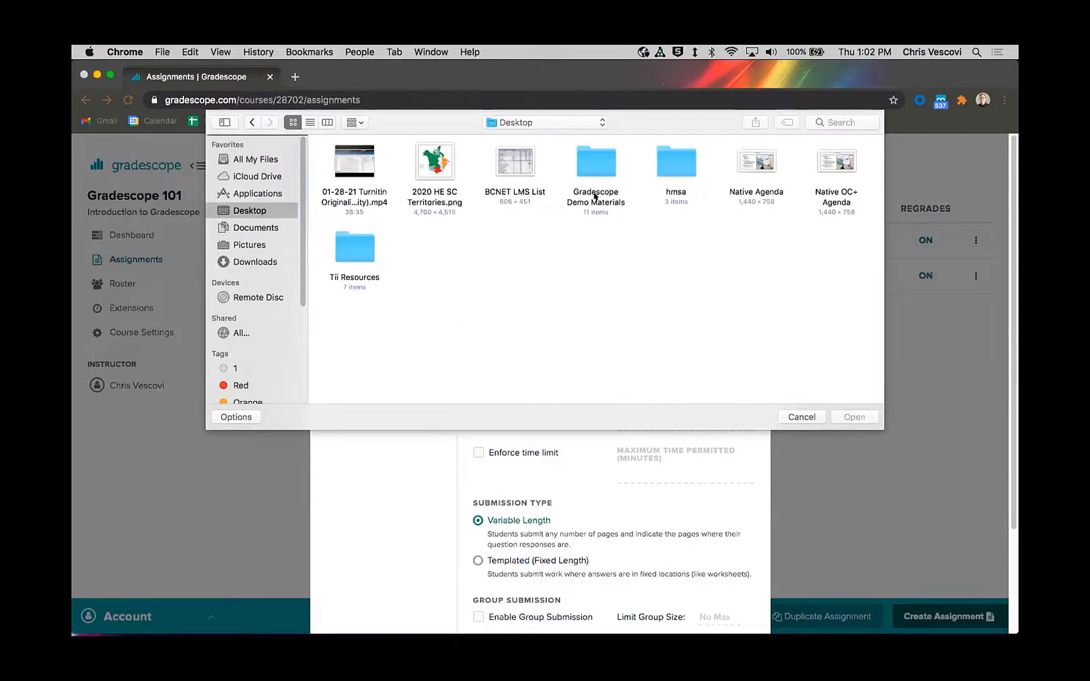
pyautogui.doubleClick(595, 165)
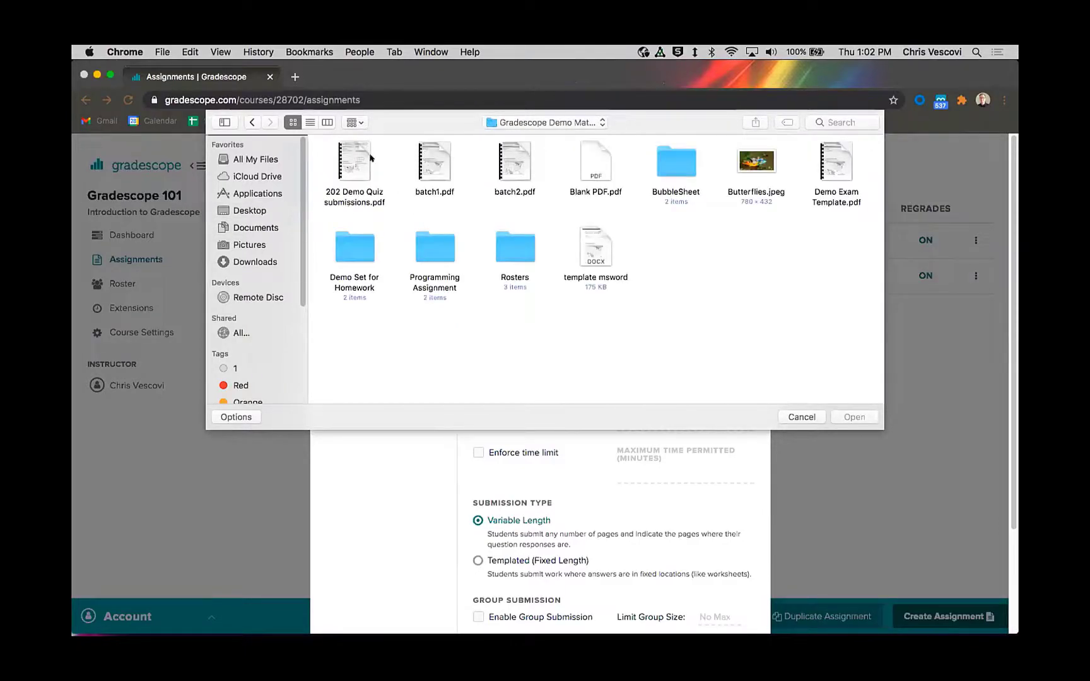
pyautogui.click(352, 248)
pyautogui.doubleClick(352, 249)
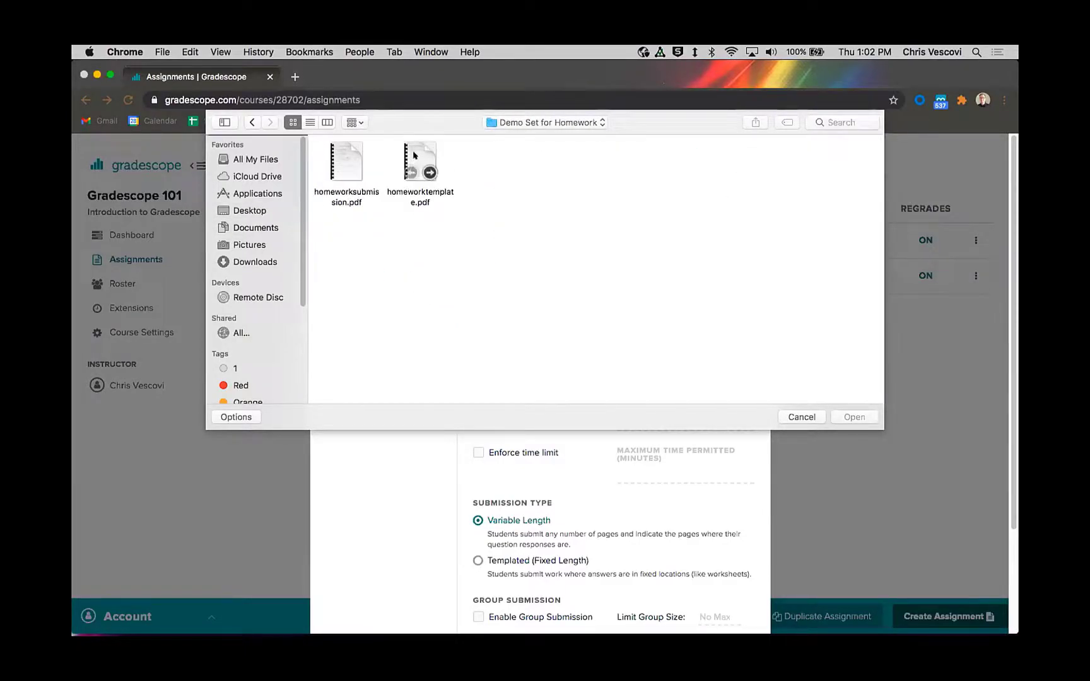
# Step: Preview the contents of homeworktemplate.pdf with Quick Look
pyautogui.click(420, 155)
pyautogui.rightClick(420, 155)
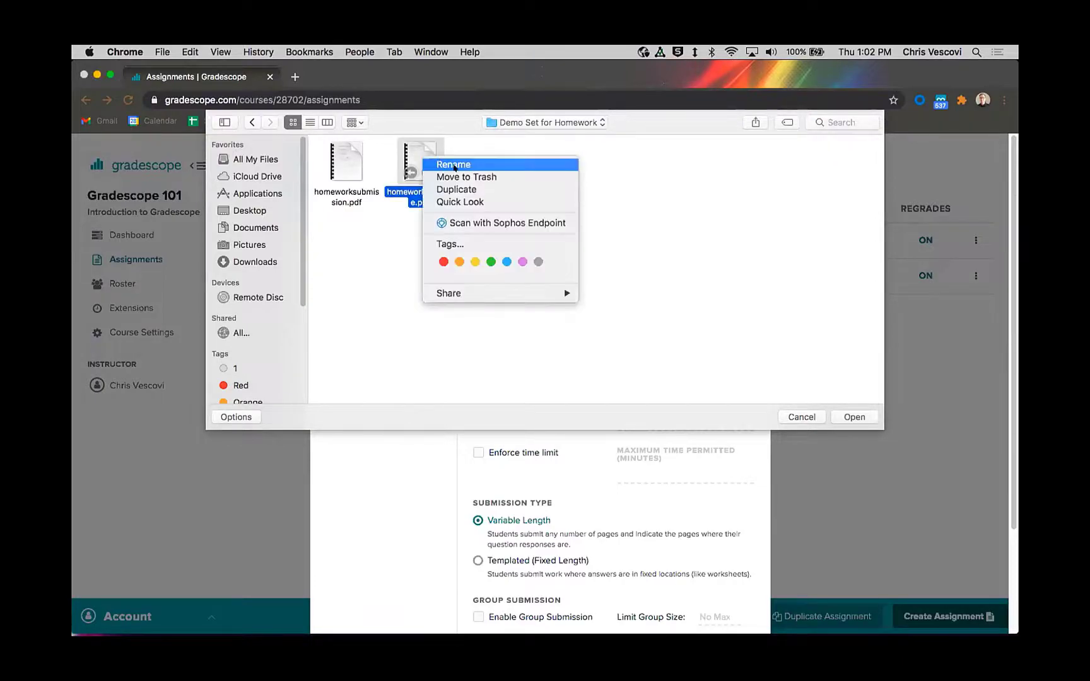
pyautogui.click(476, 202)
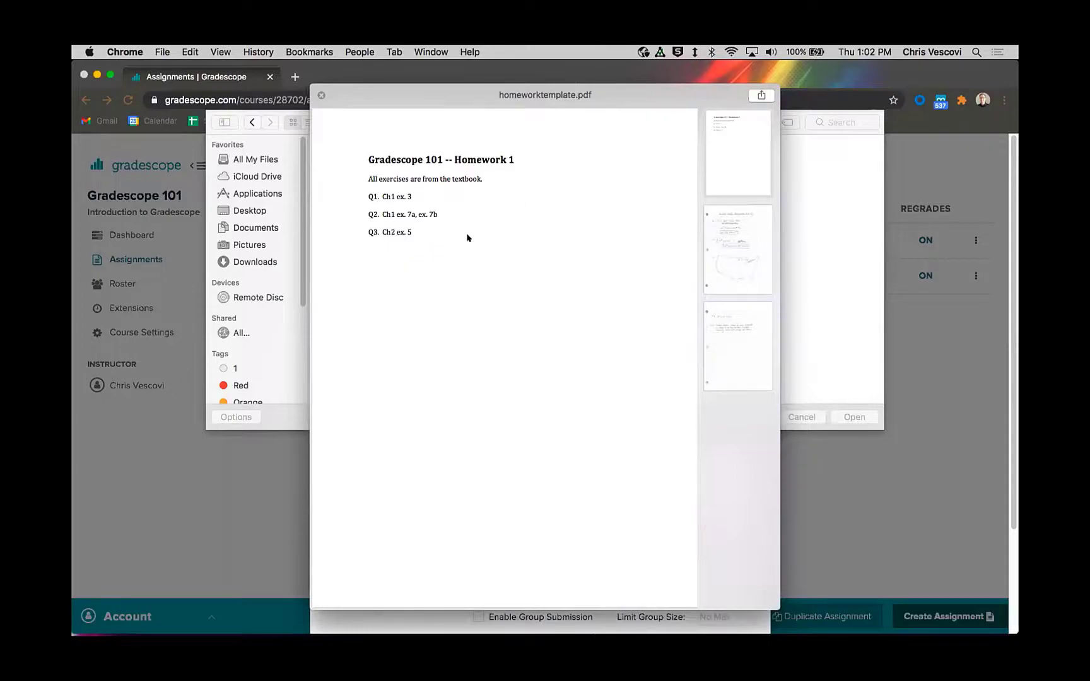
# Step: Close the preview and attach homeworktemplate.pdf as the assignment template
pyautogui.click(321, 95)
pyautogui.click(854, 417)
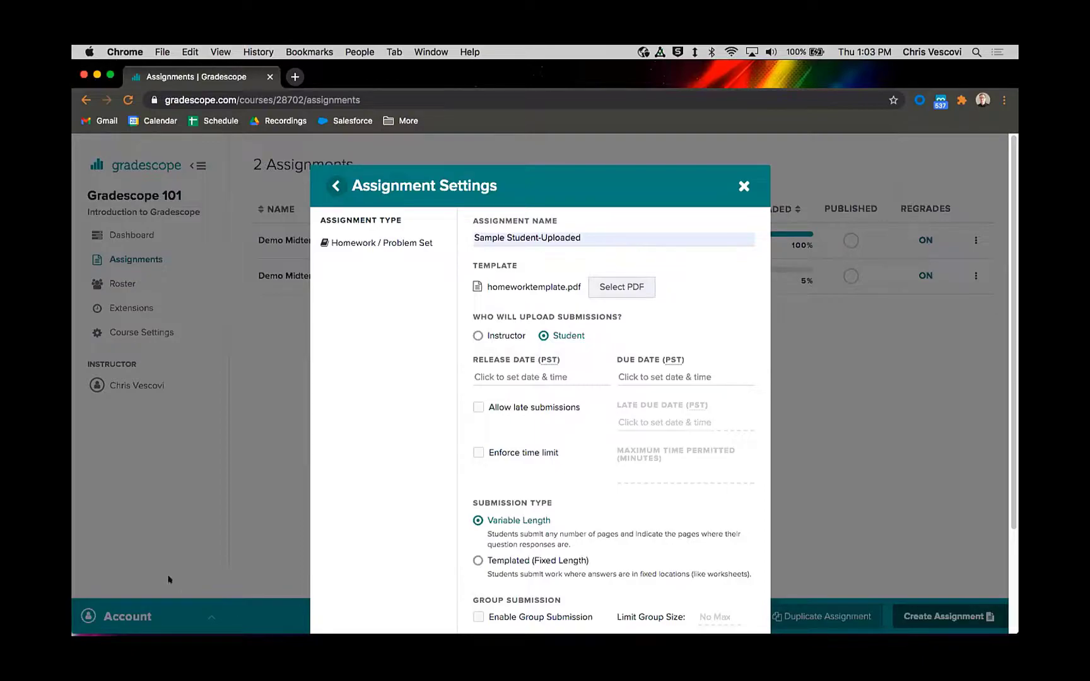
# Step: Set both the release date and the due date to Jan 29 2021 01:00 PM
pyautogui.scroll(-1, 557, 316)
pyautogui.scroll(-3, 558, 315)
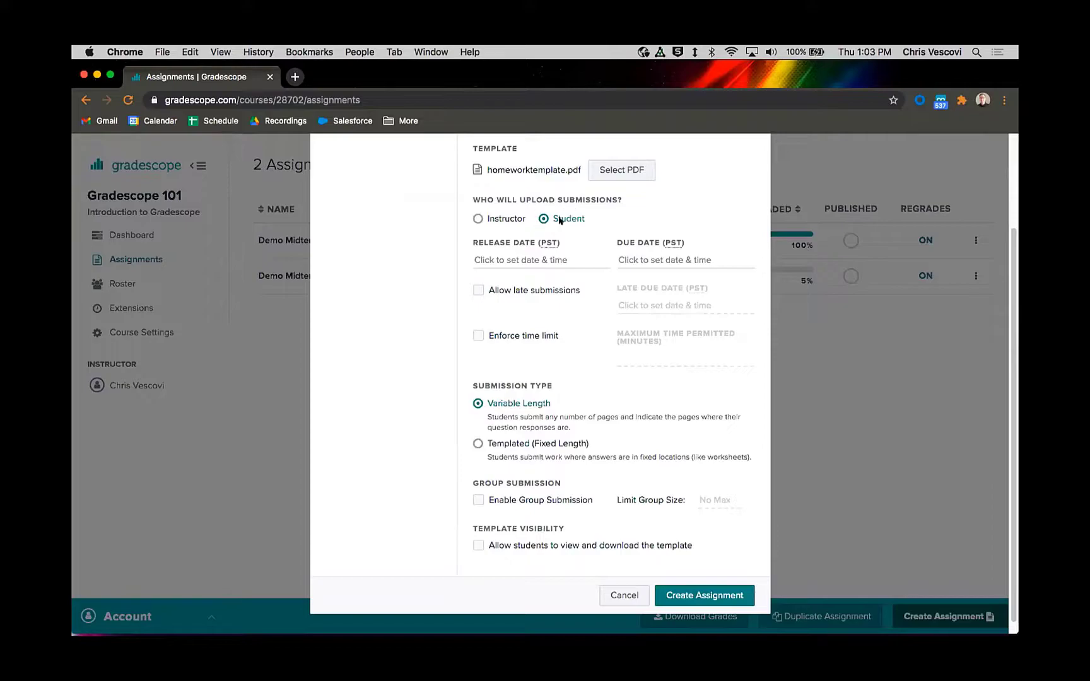
pyautogui.click(514, 256)
pyautogui.click(597, 376)
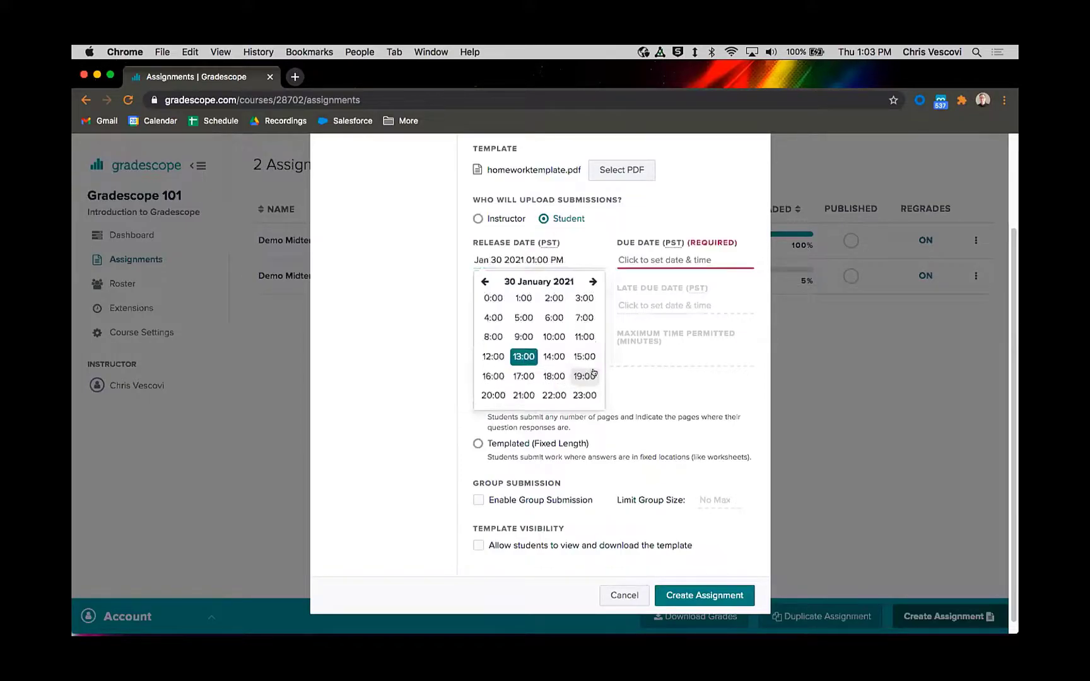
pyautogui.click(538, 282)
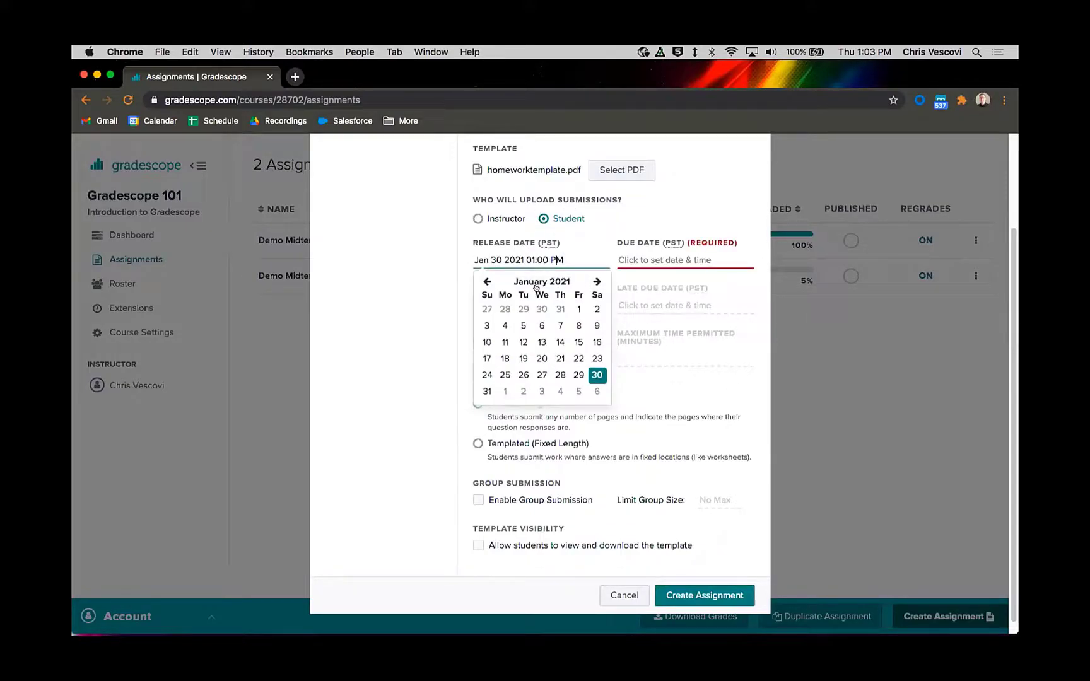
pyautogui.click(575, 375)
pyautogui.click(579, 250)
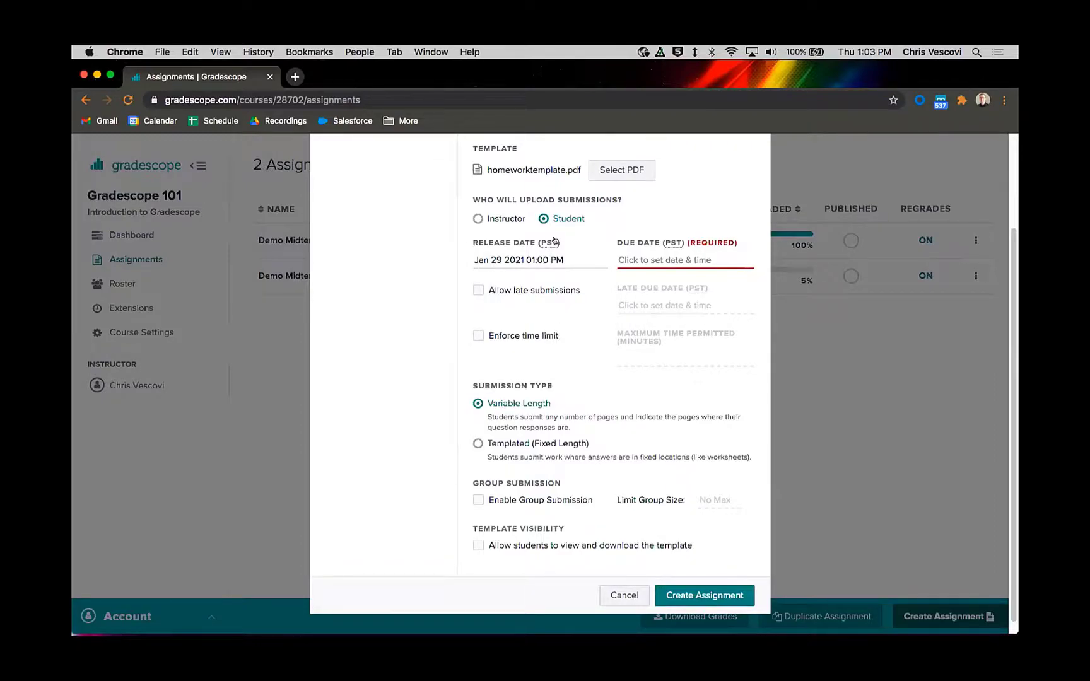
pyautogui.click(643, 259)
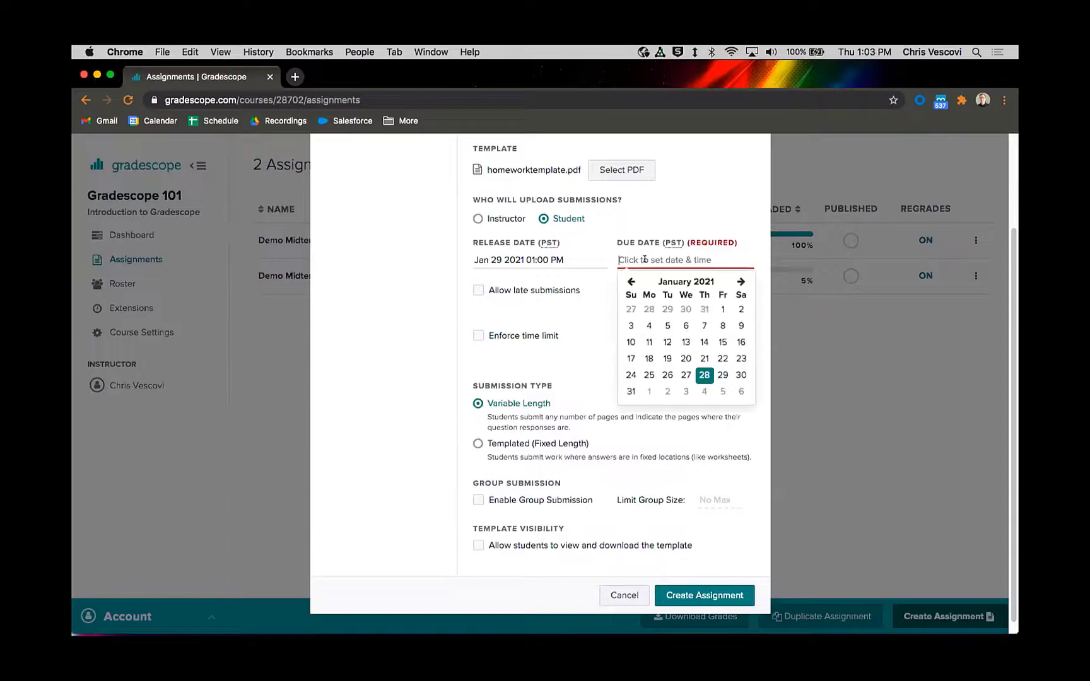
pyautogui.click(720, 376)
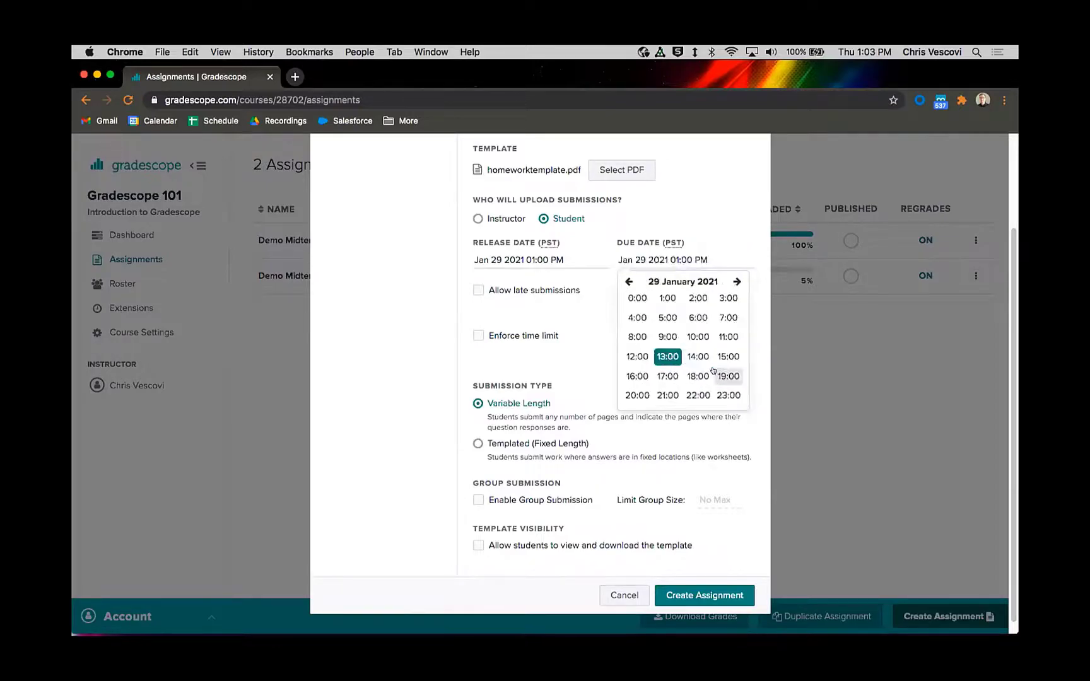
pyautogui.click(648, 245)
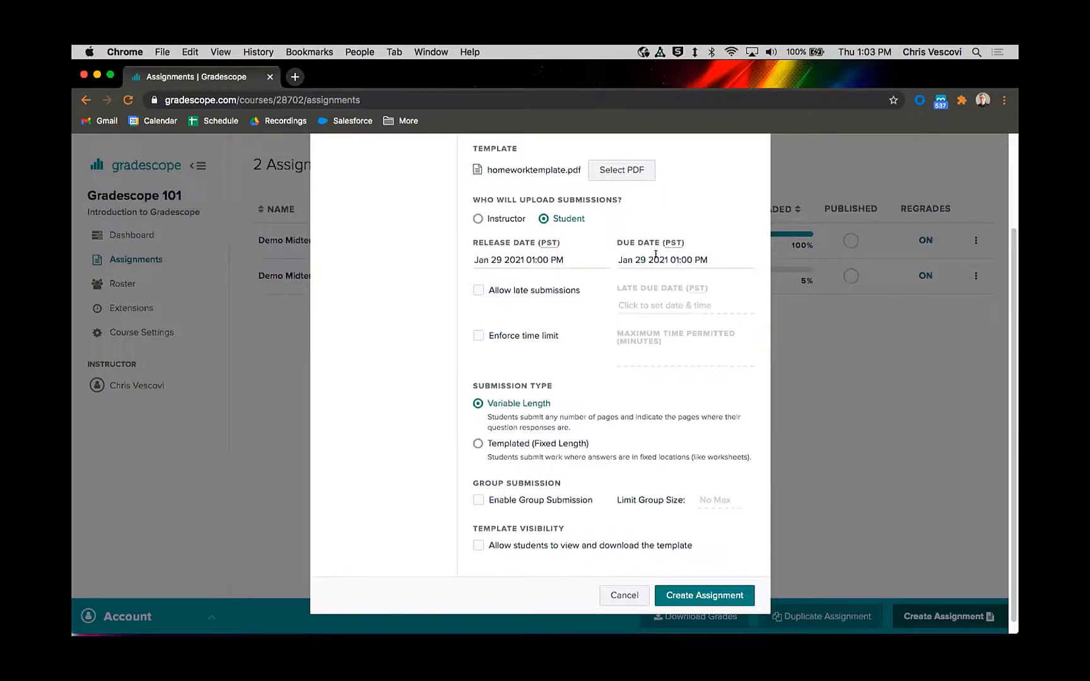
# Step: Allow late submissions with a late due date of Feb 5 2021 01:00 PM
pyautogui.click(479, 291)
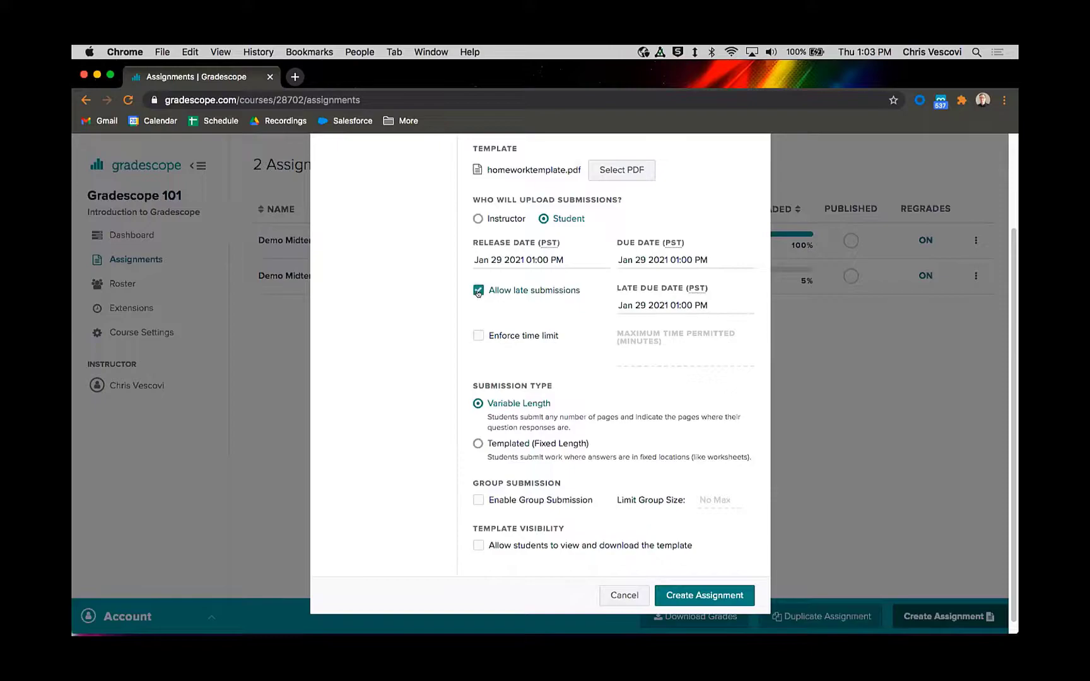
pyautogui.click(644, 304)
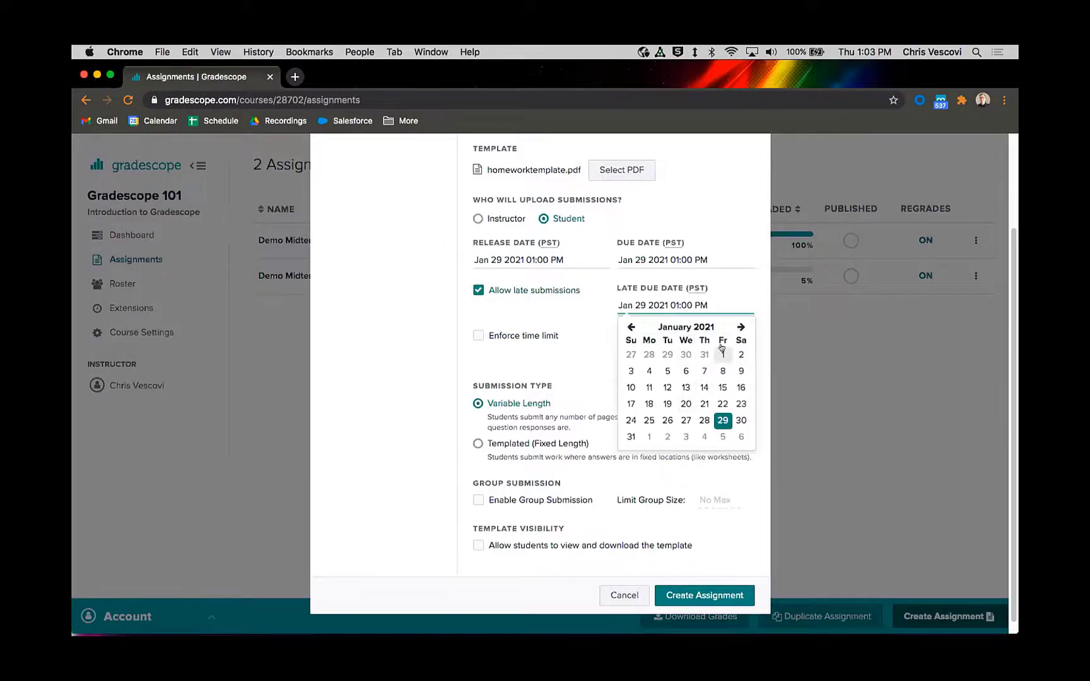
pyautogui.click(741, 326)
pyautogui.click(723, 355)
pyautogui.click(570, 307)
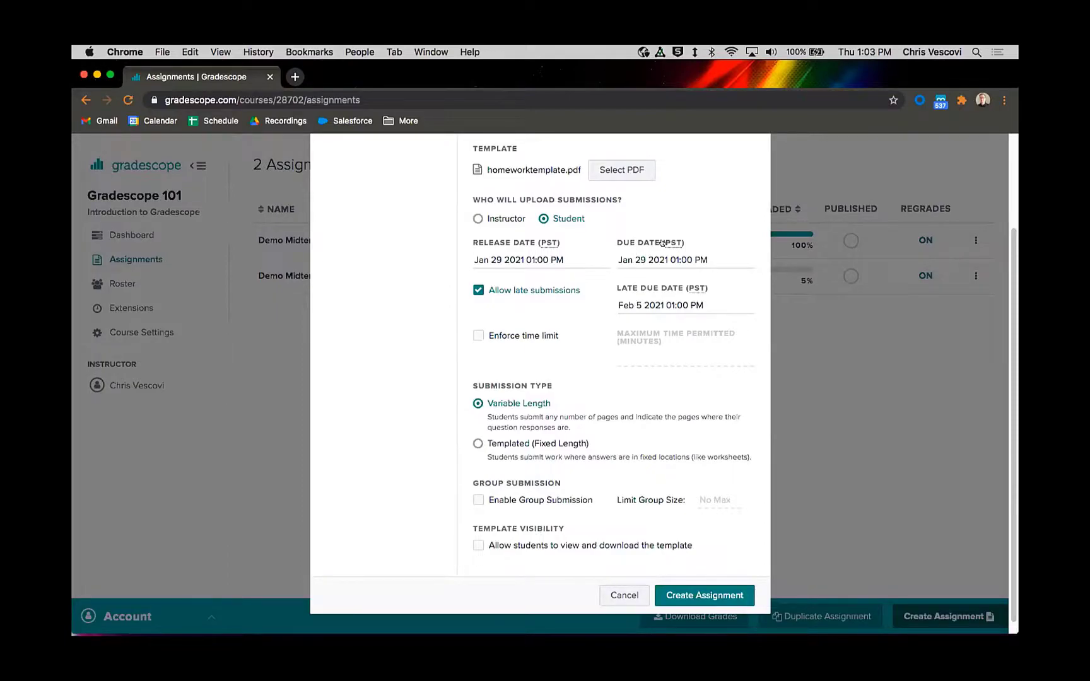
# Step: Review the date settings and the Variable Length and Templated (Fixed Length) submission type options
pyautogui.moveTo(662, 244)
pyautogui.scroll(1, 551, 348)
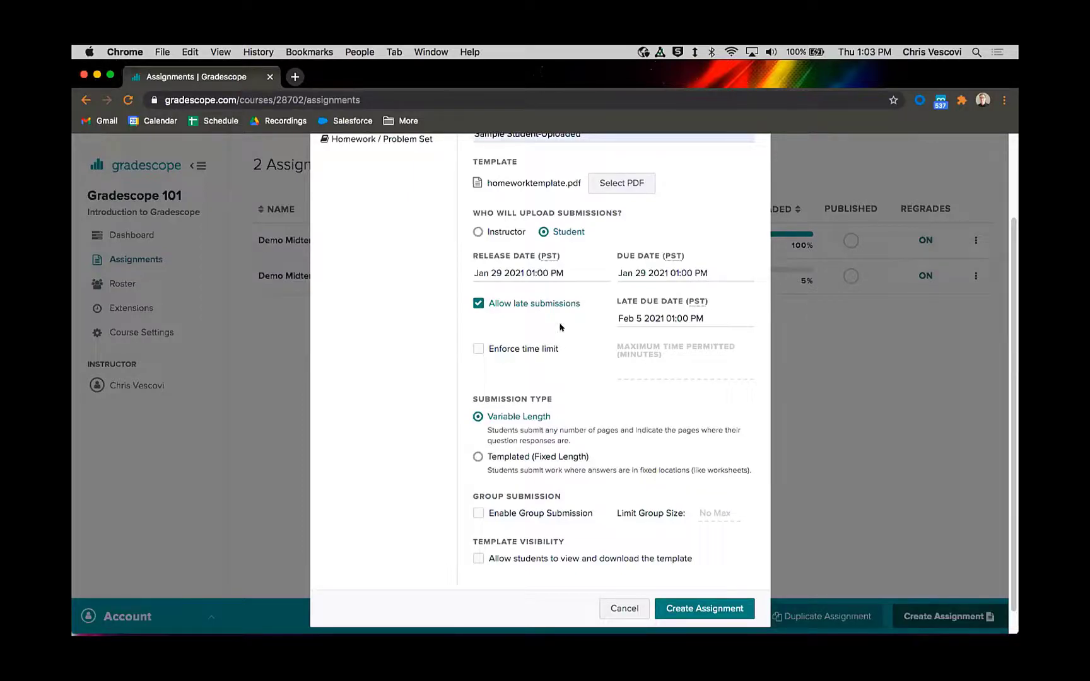
pyautogui.scroll(1, 567, 314)
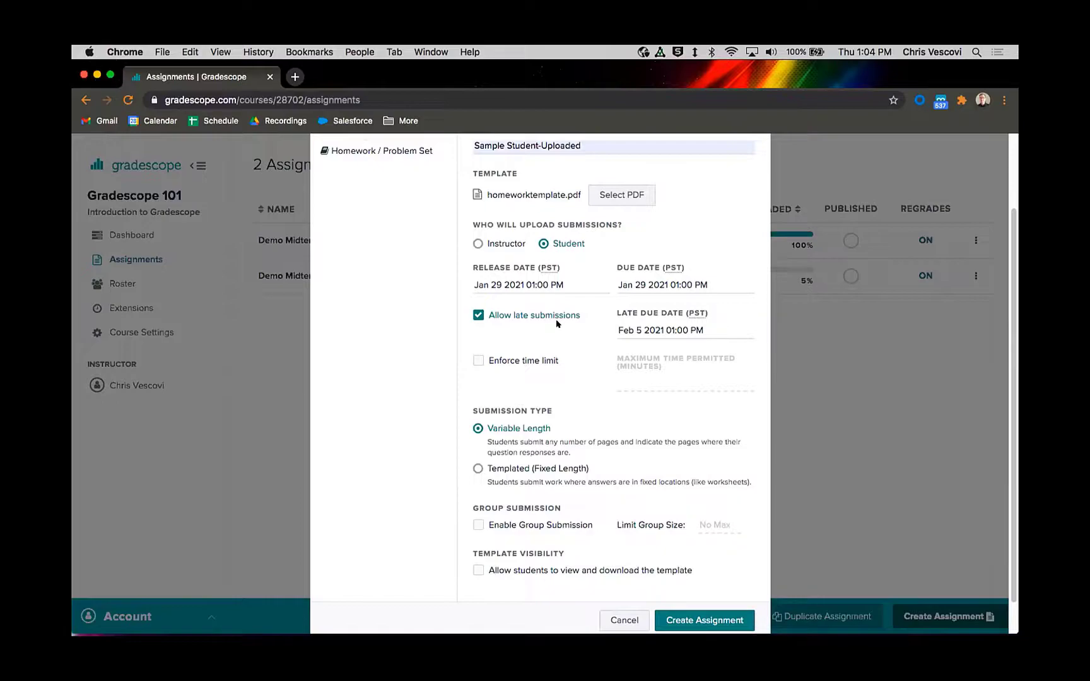
pyautogui.scroll(-1, 527, 334)
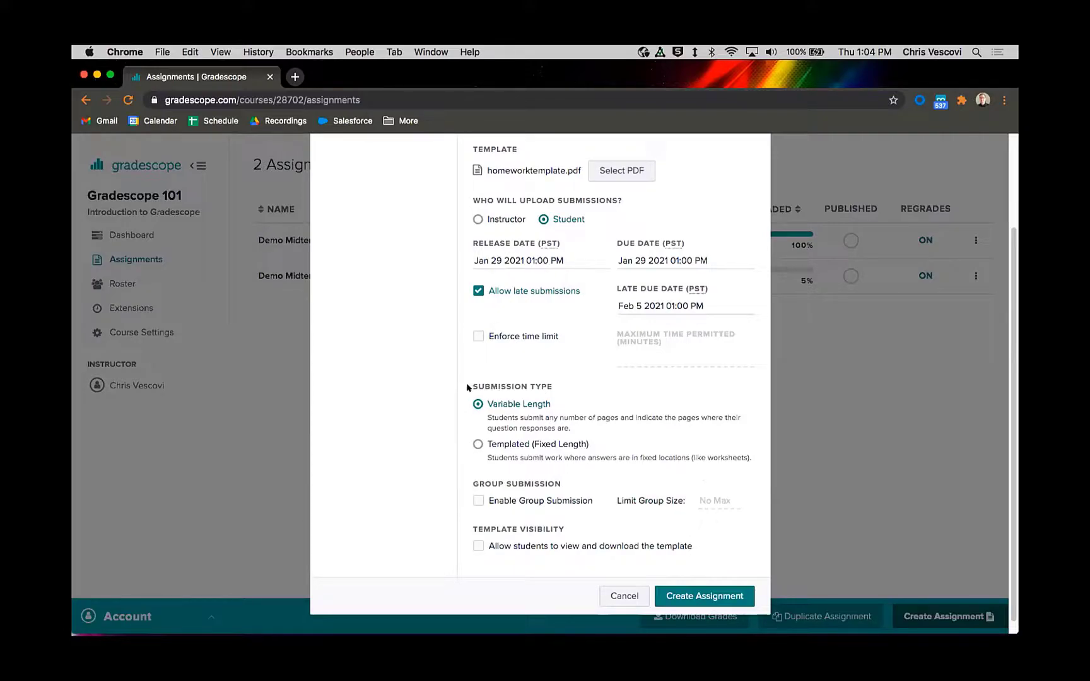
pyautogui.moveTo(468, 386); pyautogui.dragTo(564, 382)
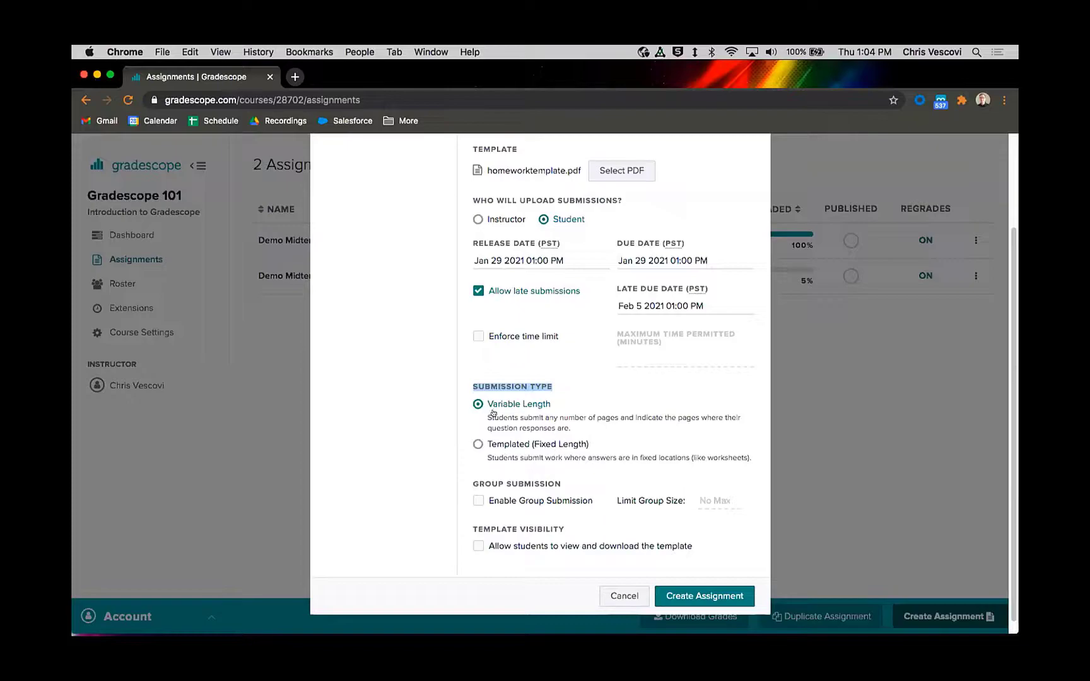
pyautogui.scroll(-1, 545, 424)
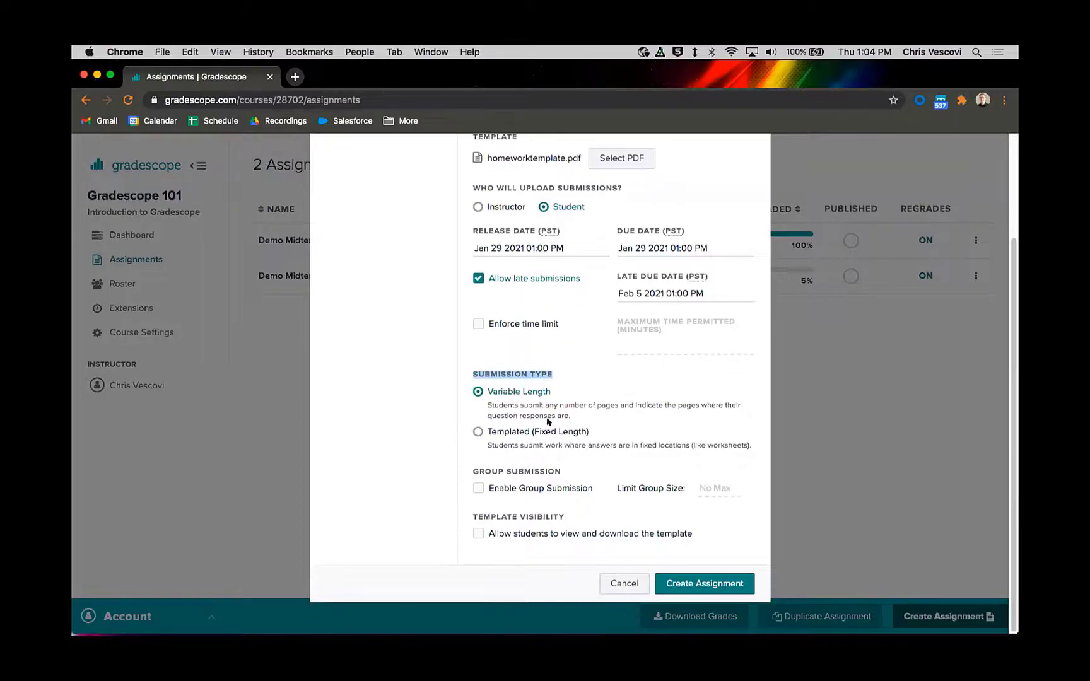
# Step: Try enabling group submission with a group size limit of 3
pyautogui.moveTo(470, 472); pyautogui.dragTo(563, 472)
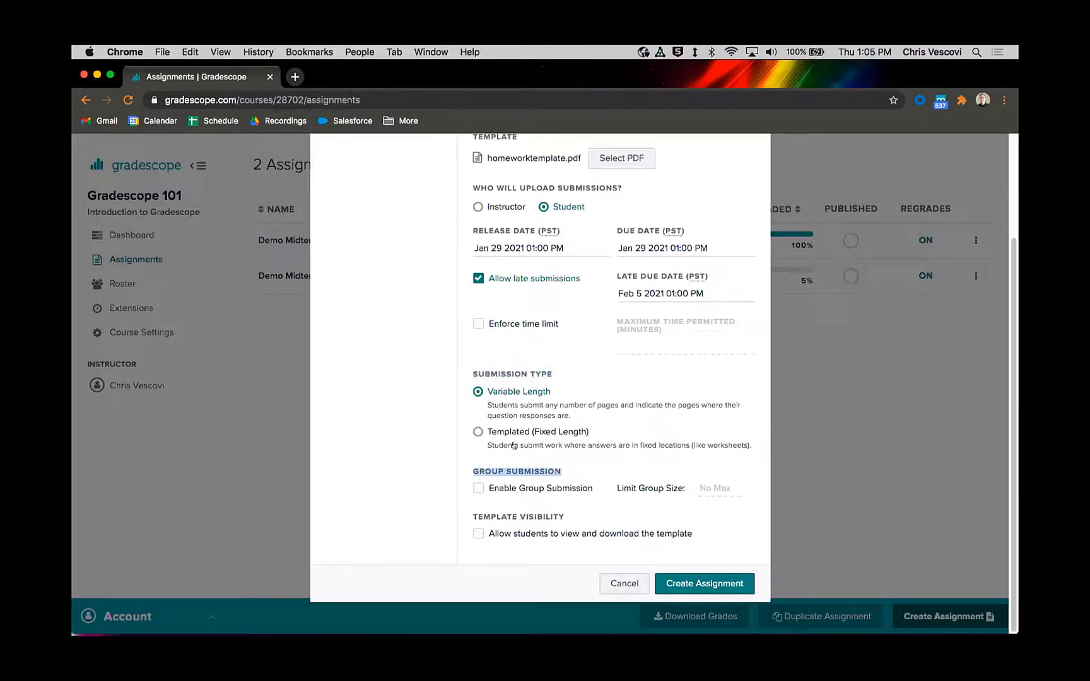
pyautogui.click(498, 485)
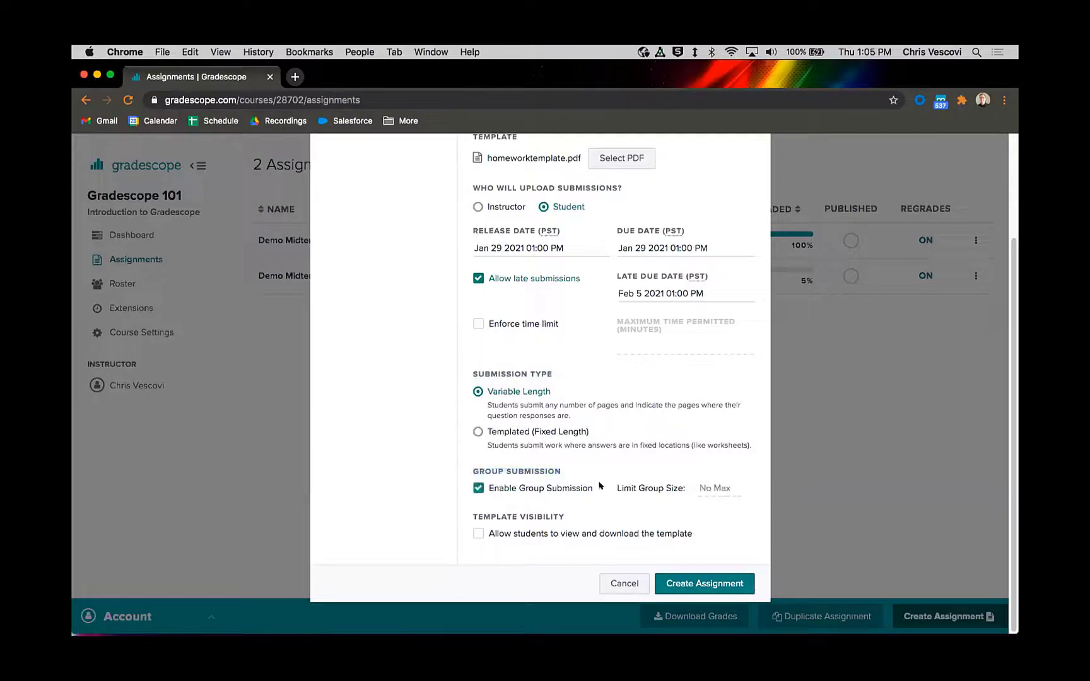
pyautogui.click(728, 487)
pyautogui.write('1')
pyautogui.click(718, 475)
pyautogui.click(479, 489)
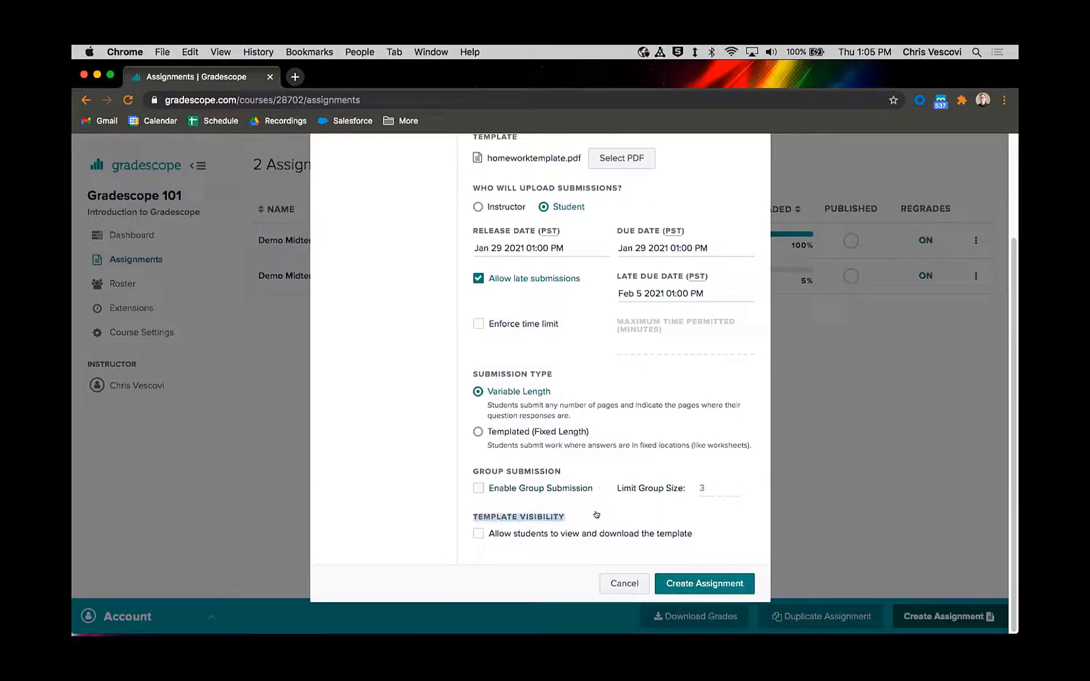
# Step: Allow students to view and download the template and create the assignment
pyautogui.click(478, 534)
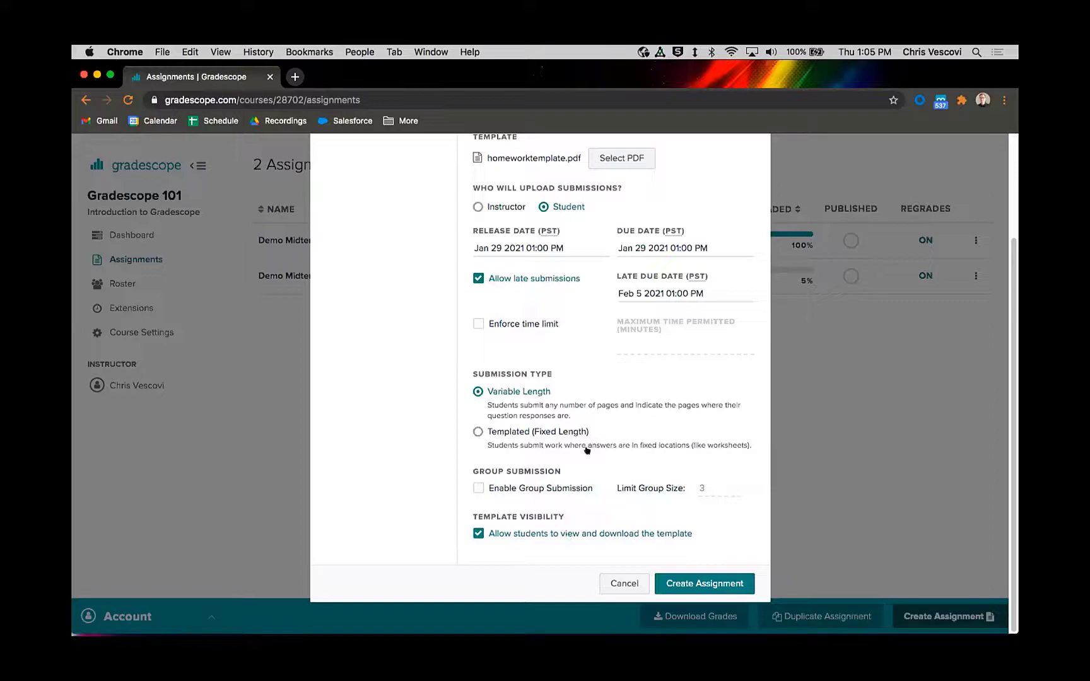
pyautogui.scroll(1, 581, 252)
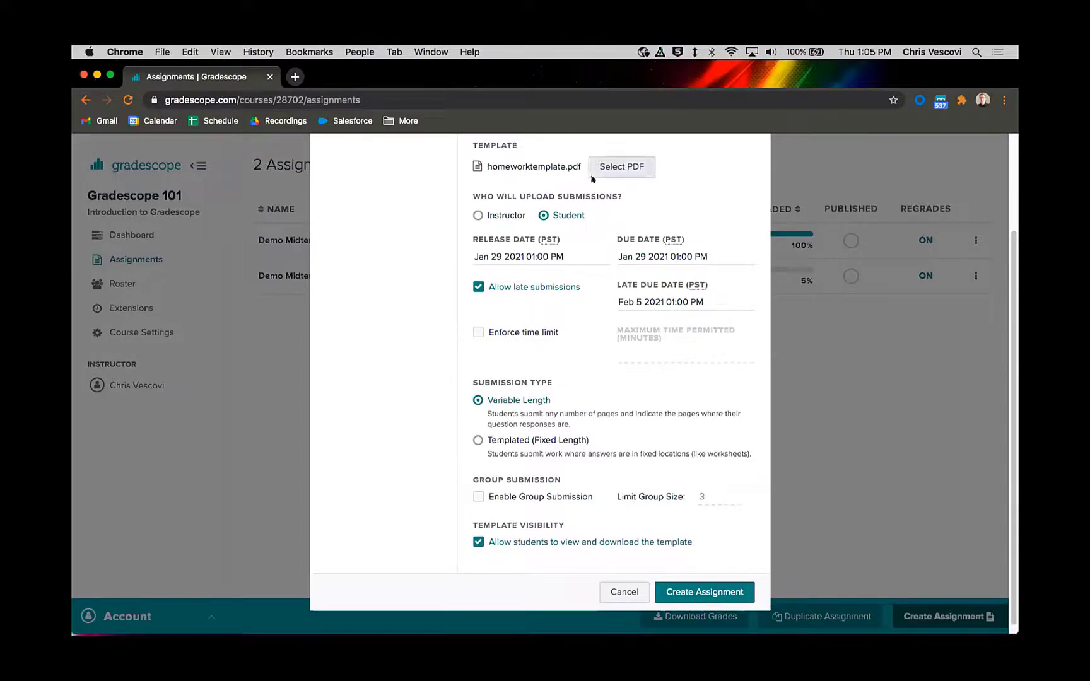
pyautogui.scroll(-1, 629, 392)
pyautogui.scroll(5, 606, 368)
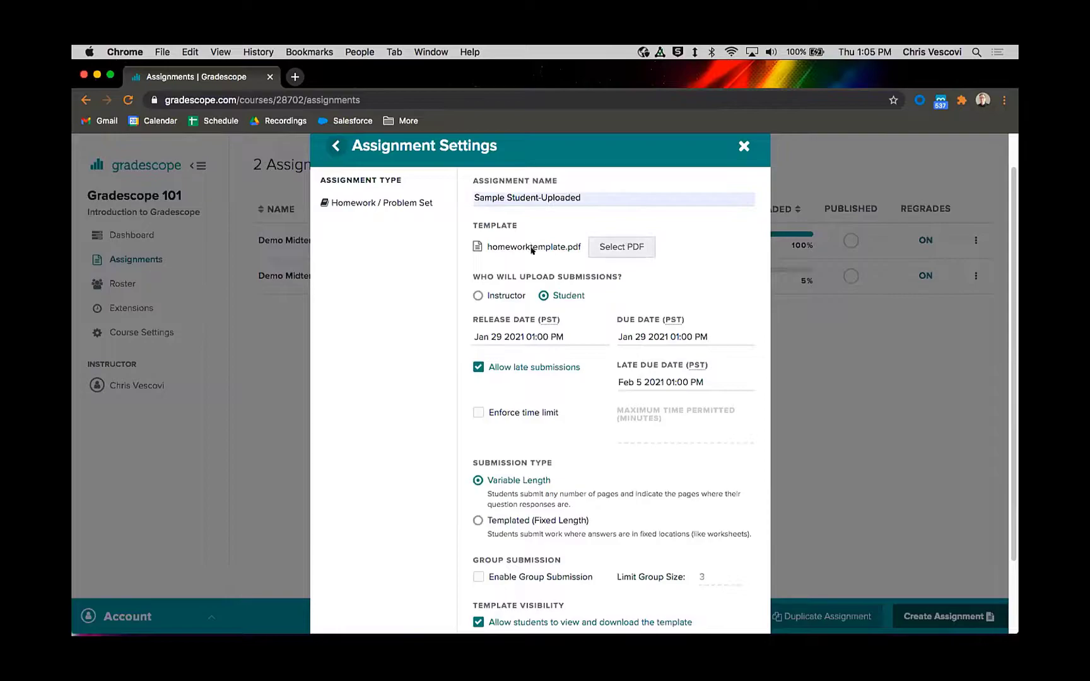
pyautogui.scroll(-3, 547, 261)
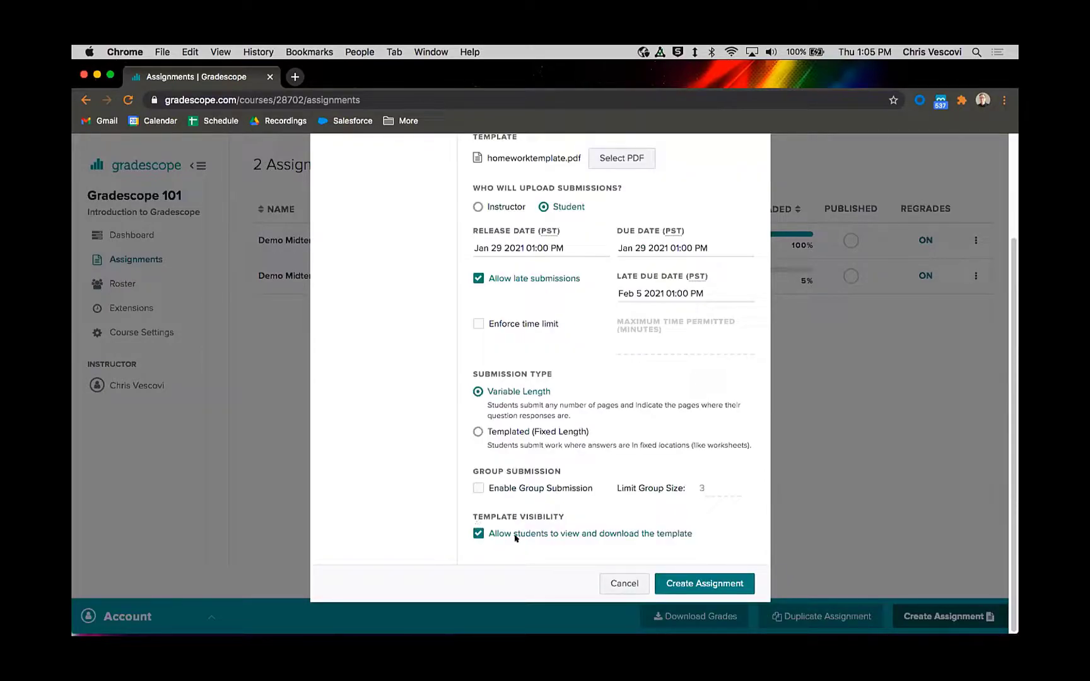
pyautogui.moveTo(512, 535); pyautogui.dragTo(667, 538)
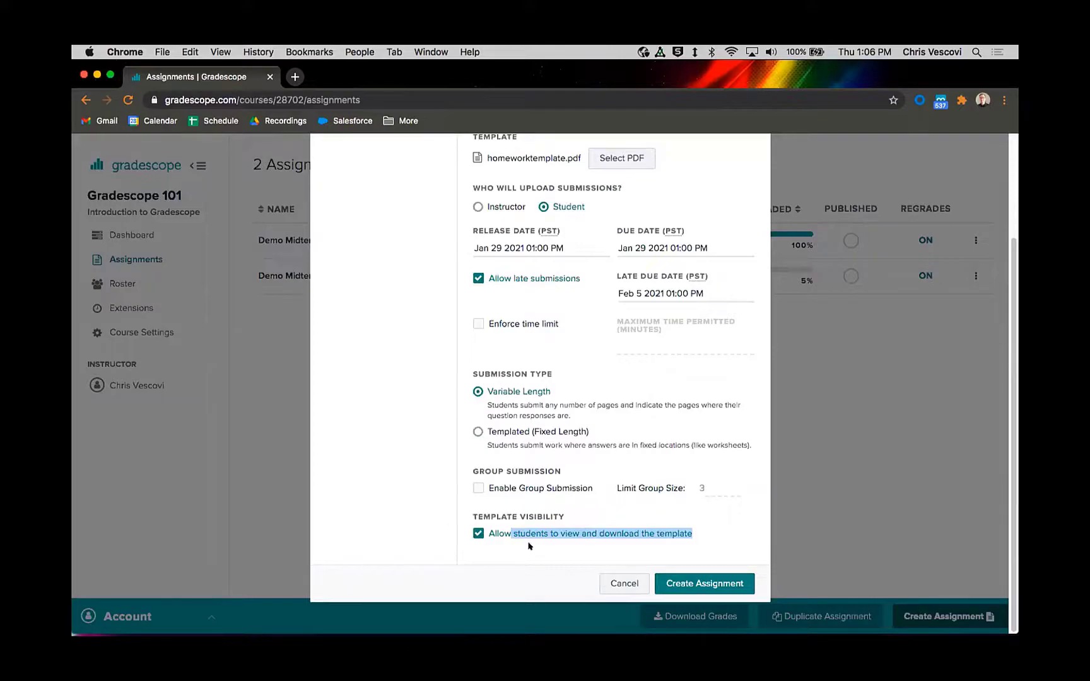
pyautogui.click(730, 548)
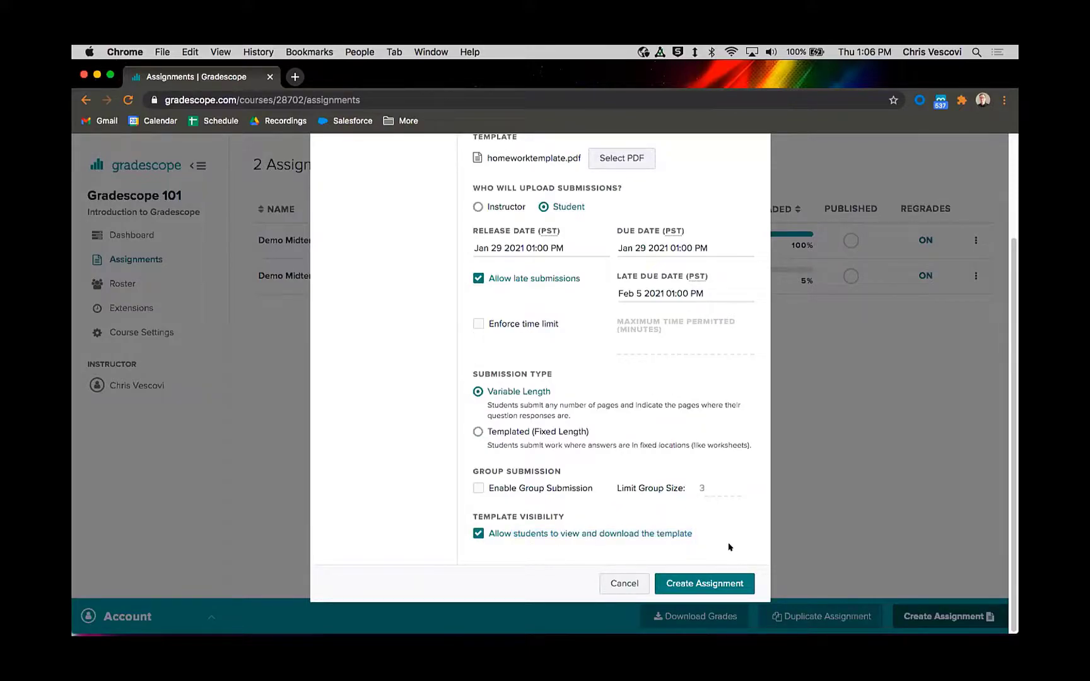
pyautogui.click(683, 582)
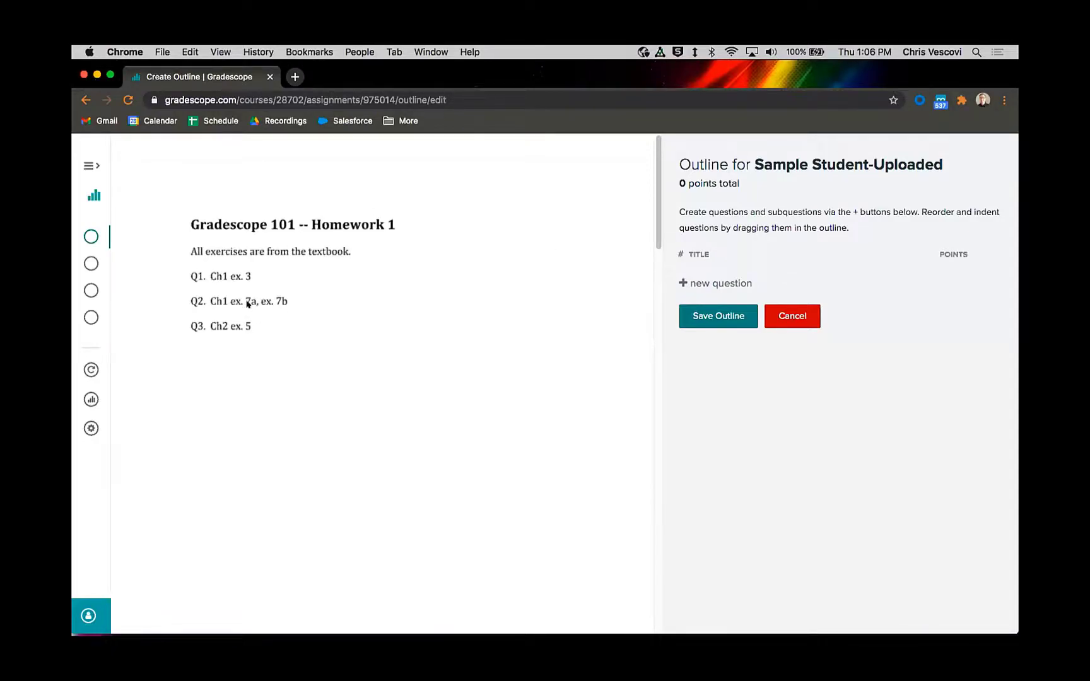
# Step: Add three questions to the assignment outline, with two subquestions under question 2
pyautogui.click(726, 283)
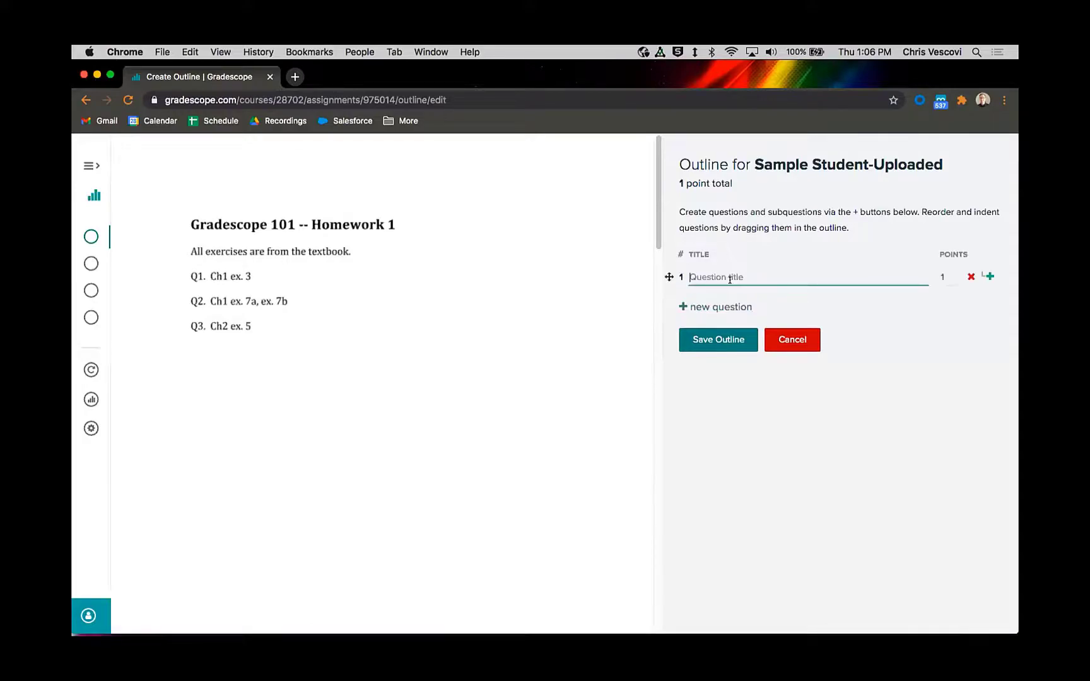
pyautogui.click(702, 308)
pyautogui.click(704, 328)
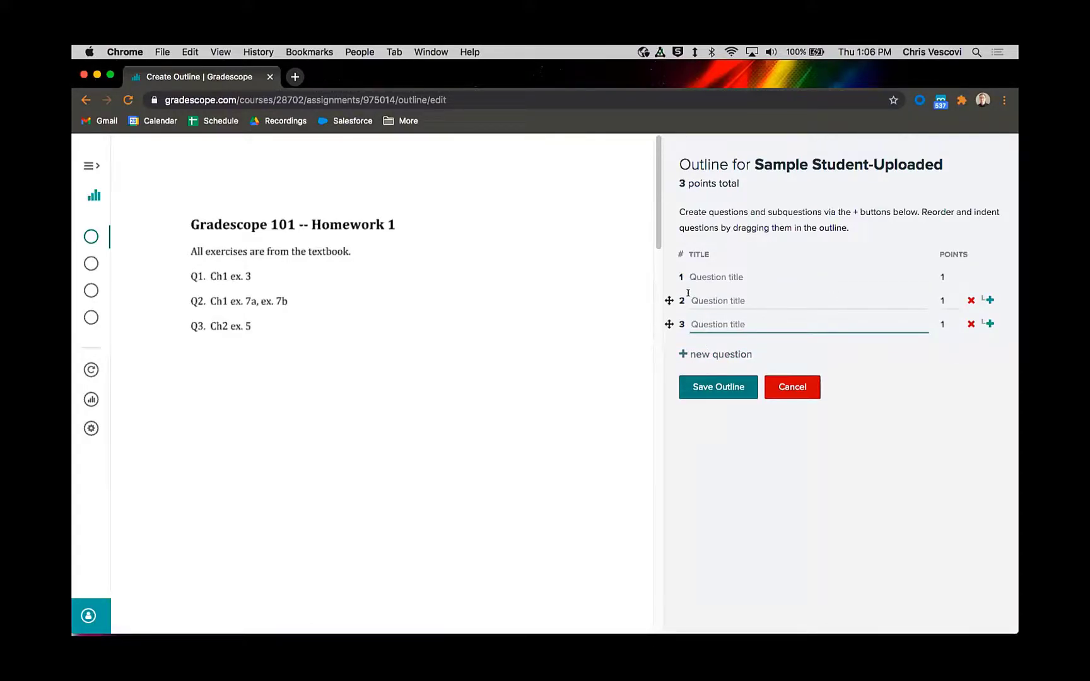
pyautogui.click(988, 299)
pyautogui.click(988, 322)
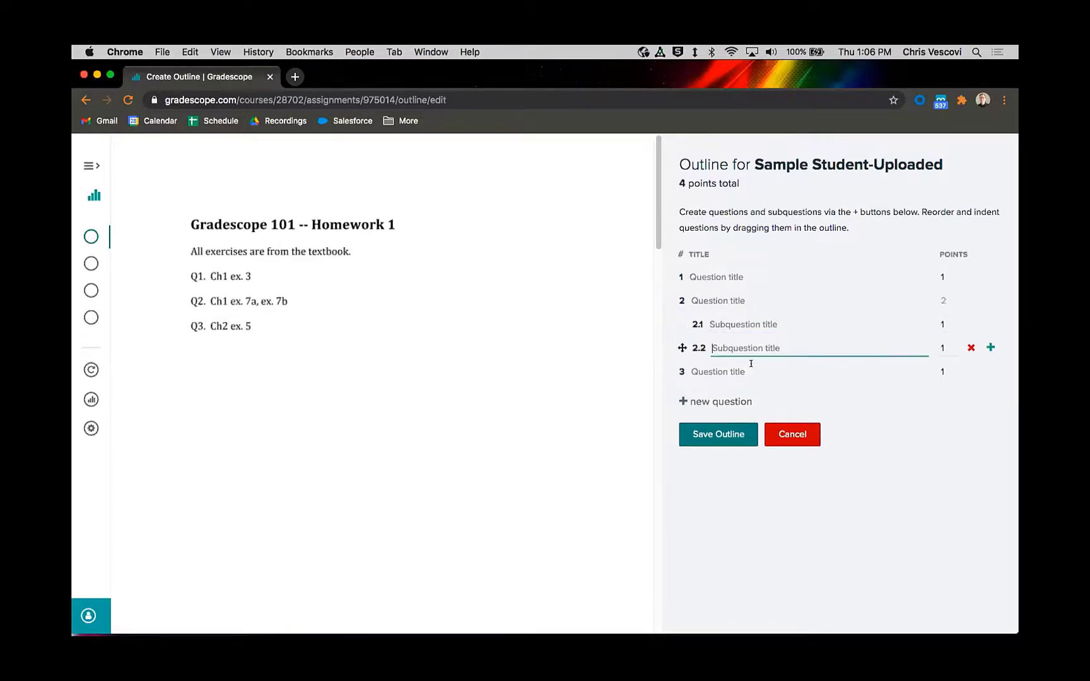
pyautogui.click(737, 499)
# Step: Title question 1 "Ch1 ex.3" and question 2 "Math #" in the outline
pyautogui.click(730, 276)
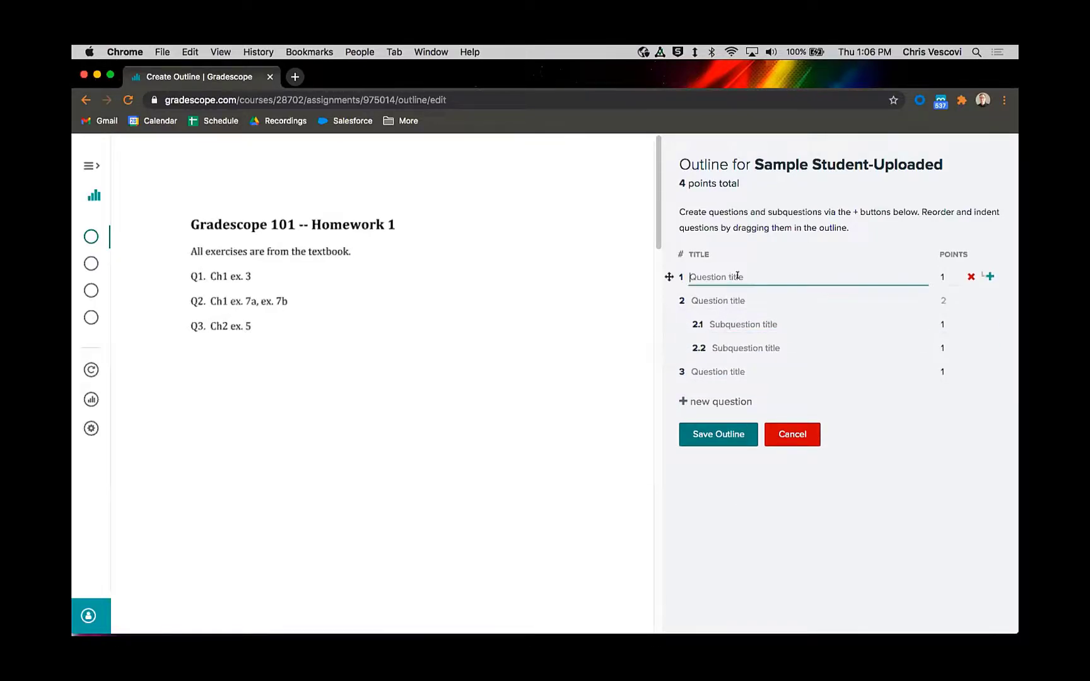
pyautogui.write('Ch1 ex.3')
pyautogui.click(729, 298)
pyautogui.write('Mat')
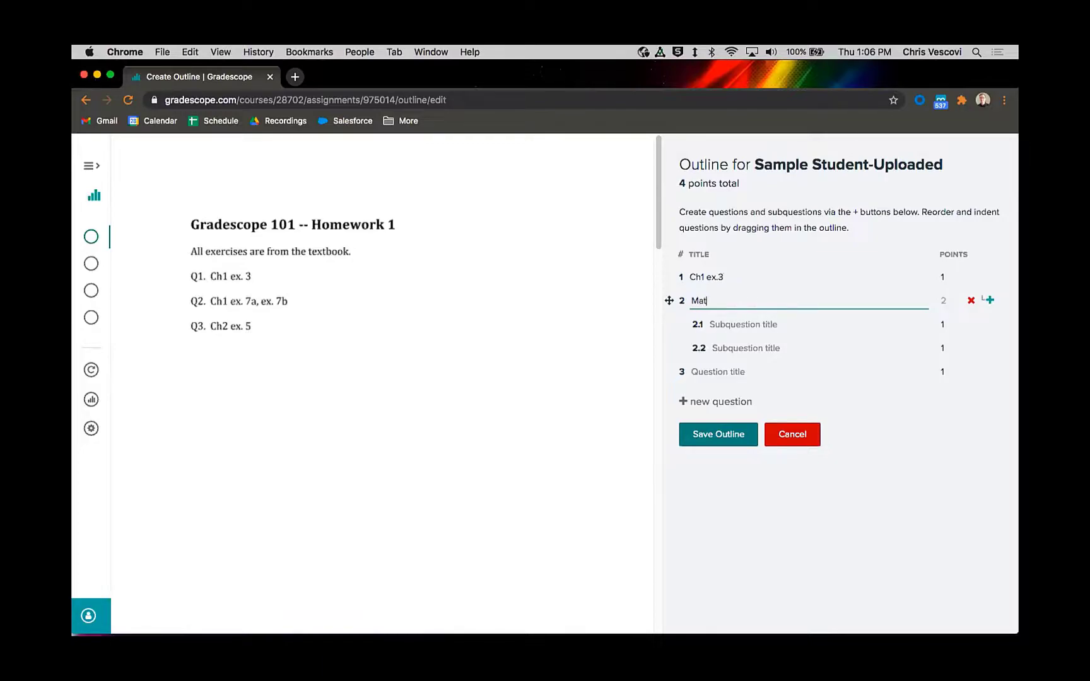
pyautogui.write('h #')
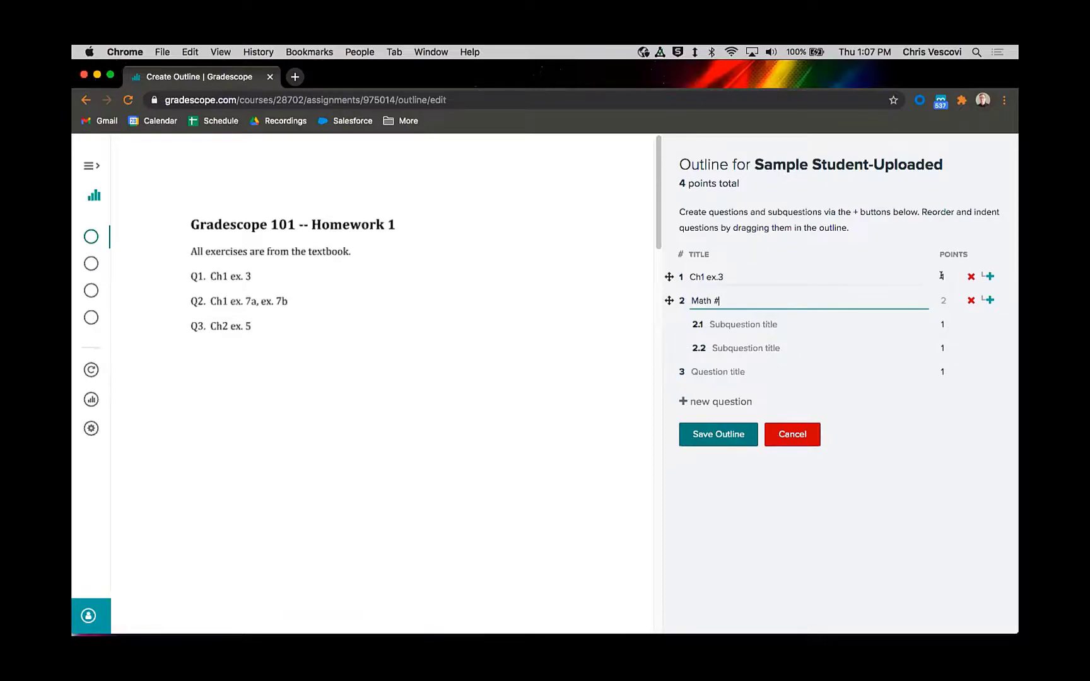
# Step: Set question 3 to 3 points and save the outline
pyautogui.click(942, 370)
pyautogui.press('BackSpace')
pyautogui.write('3')
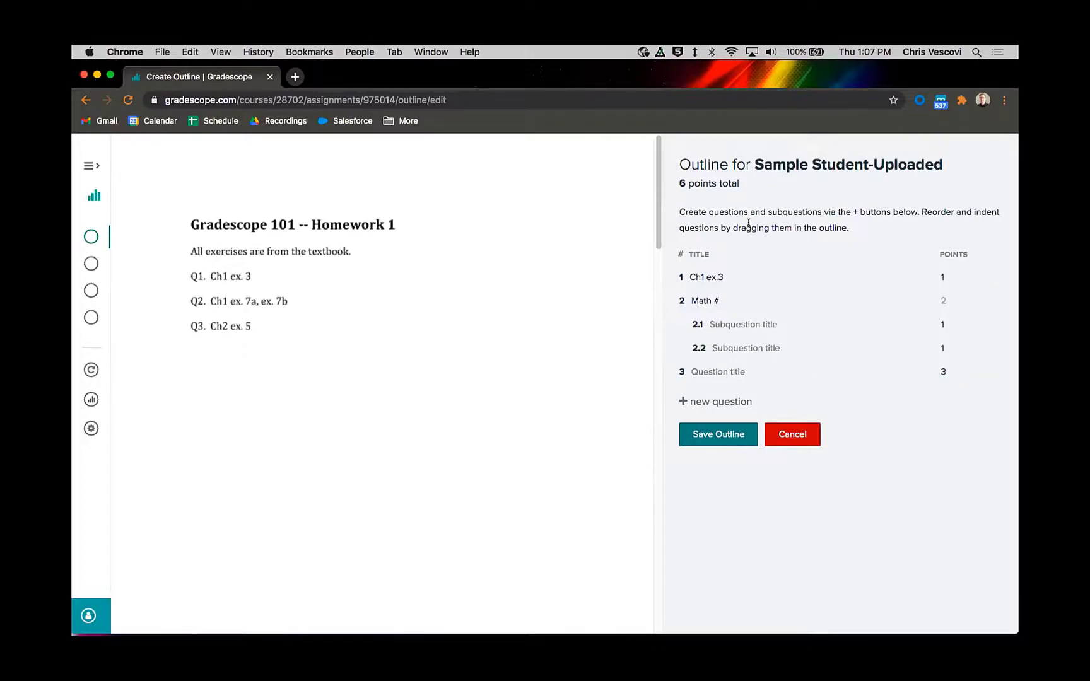
pyautogui.click(711, 433)
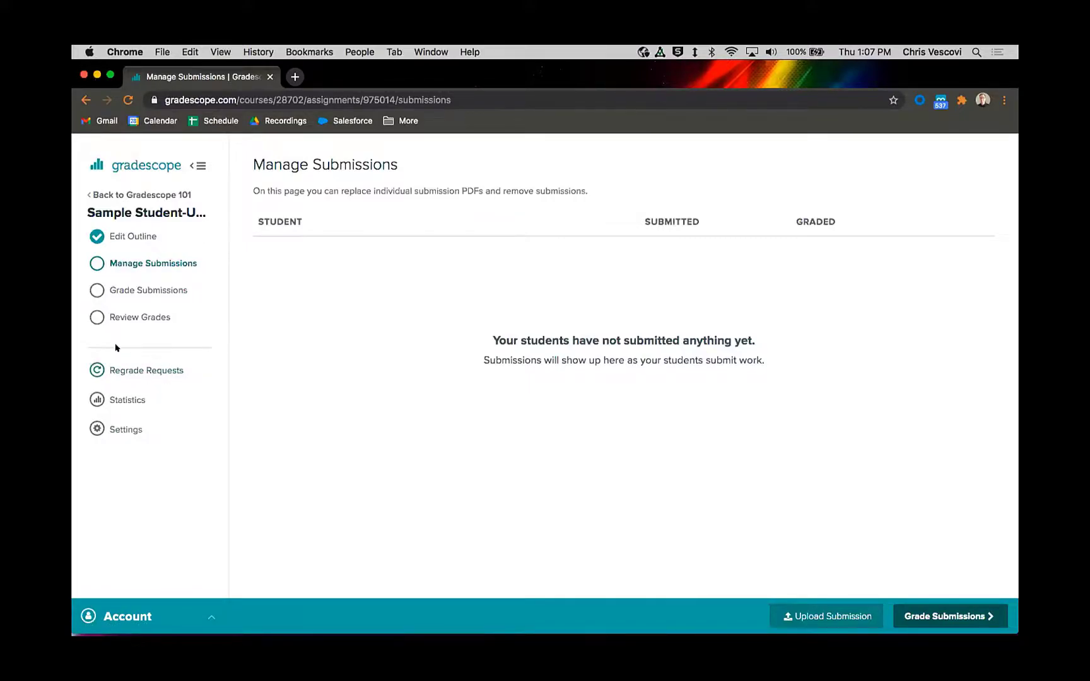
# Step: Open the regrade requests page of the Sample Student-Uploaded assignment
pyautogui.click(146, 370)
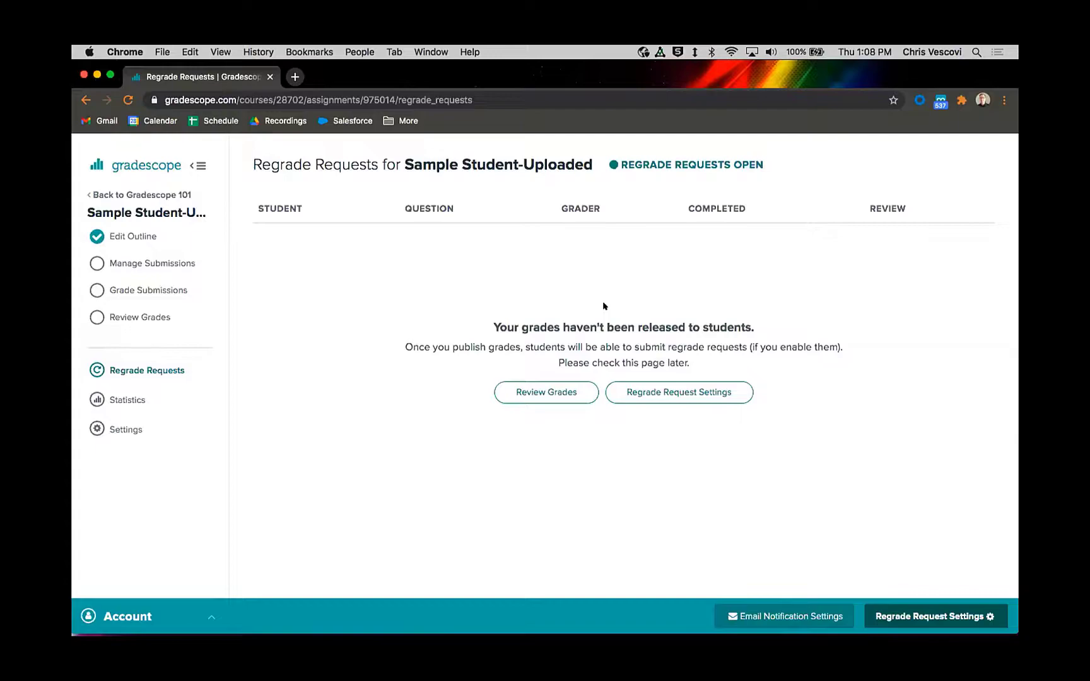
# Step: Examine the assignment's regrade request settings, trying the option that enables regrade requests, and close them without saving
pyautogui.click(640, 392)
pyautogui.click(401, 262)
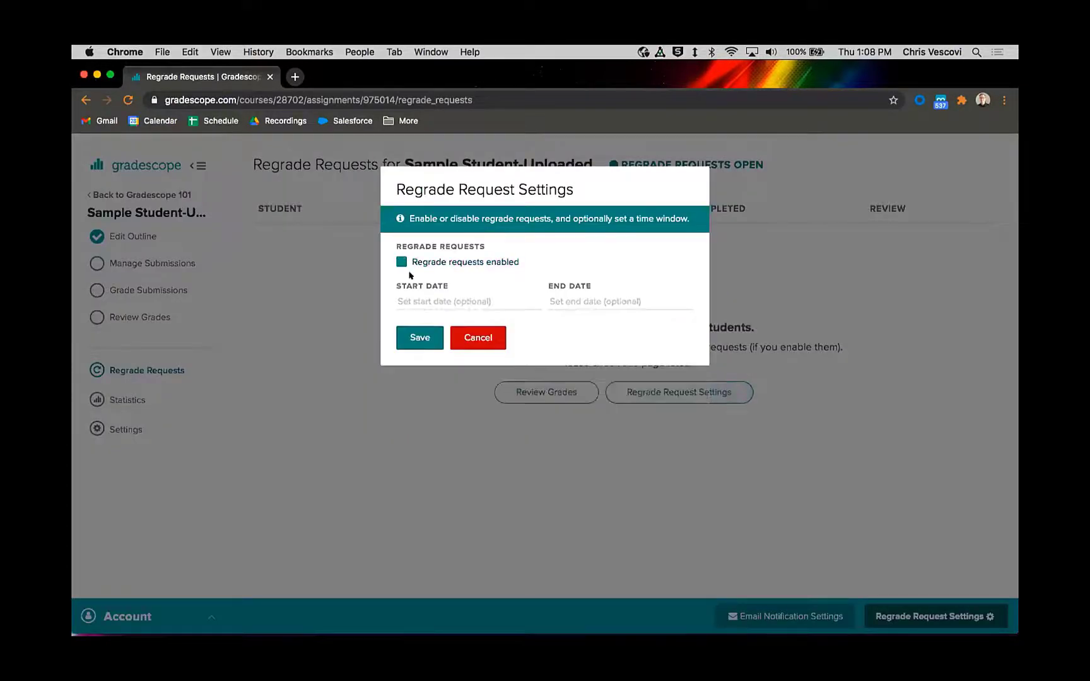
pyautogui.click(401, 262)
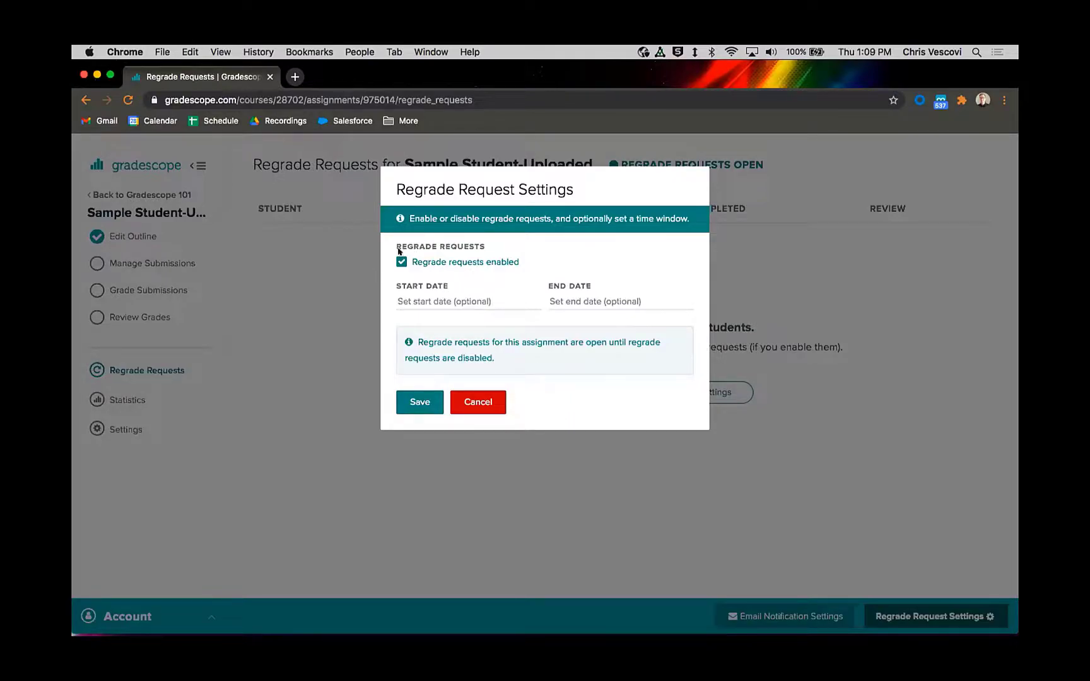
pyautogui.click(481, 409)
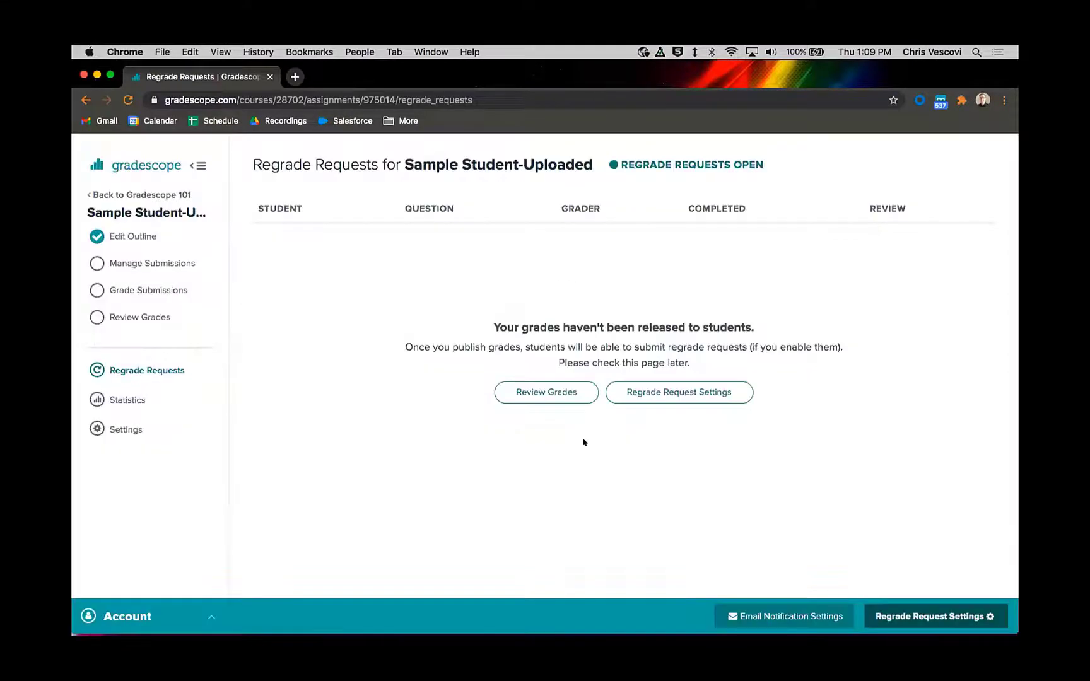
# Step: Open the assignment's submissions page, then check the student's Gradescope 101 dashboard in Firefox for the assignment
pyautogui.click(149, 264)
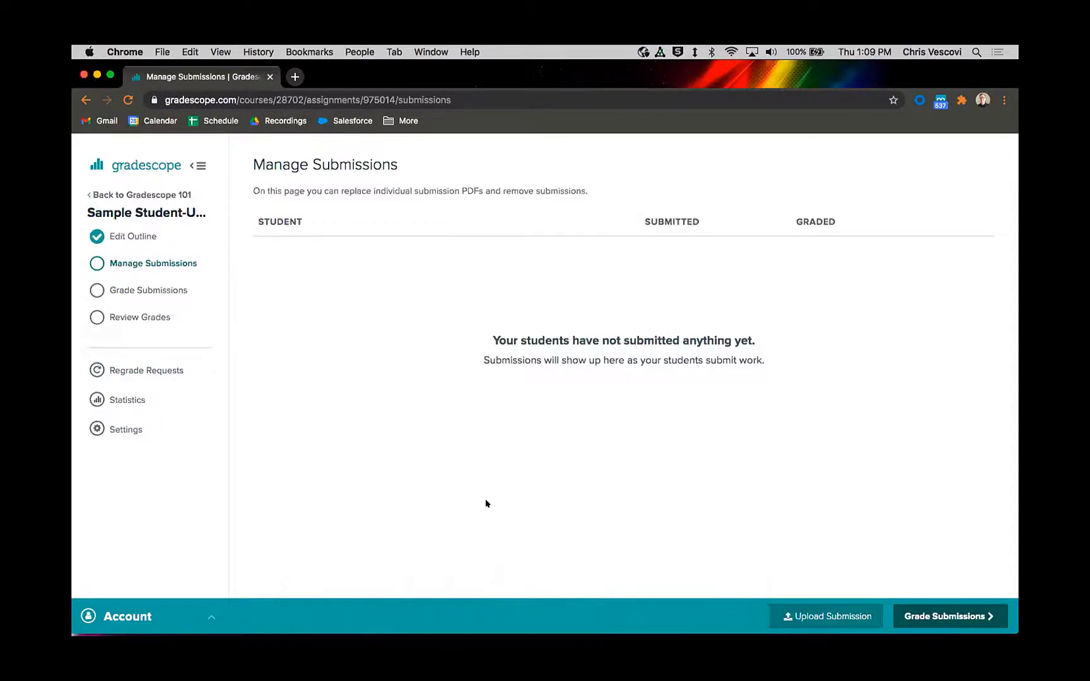
pyautogui.click(461, 615)
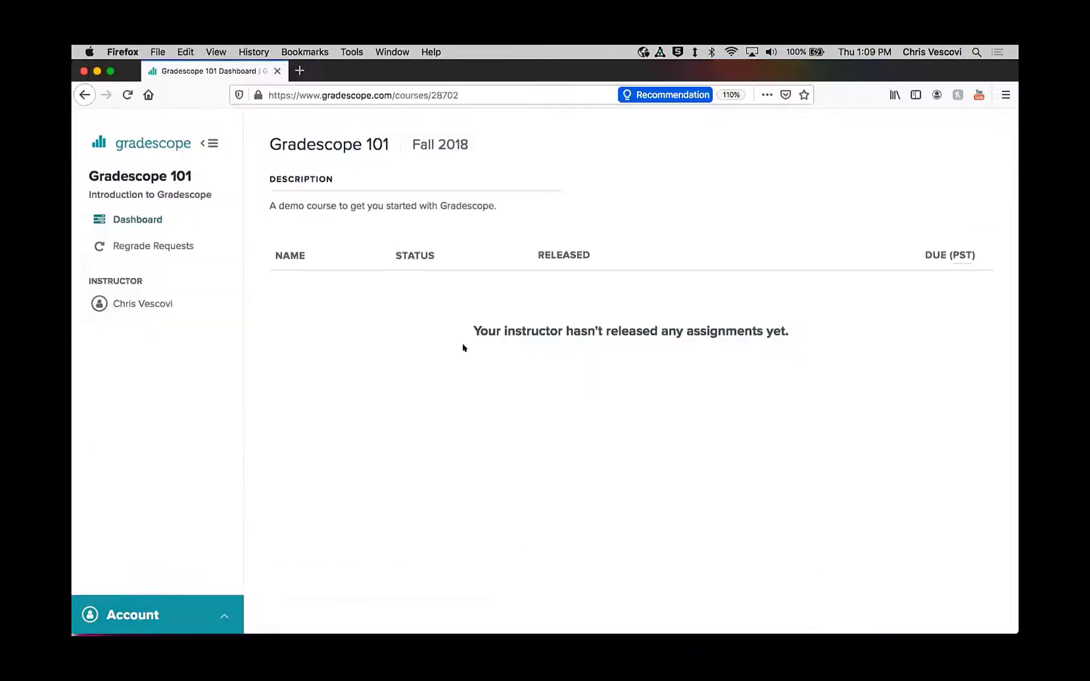
pyautogui.click(128, 96)
pyautogui.moveTo(560, 631)
pyautogui.rightClick(558, 606)
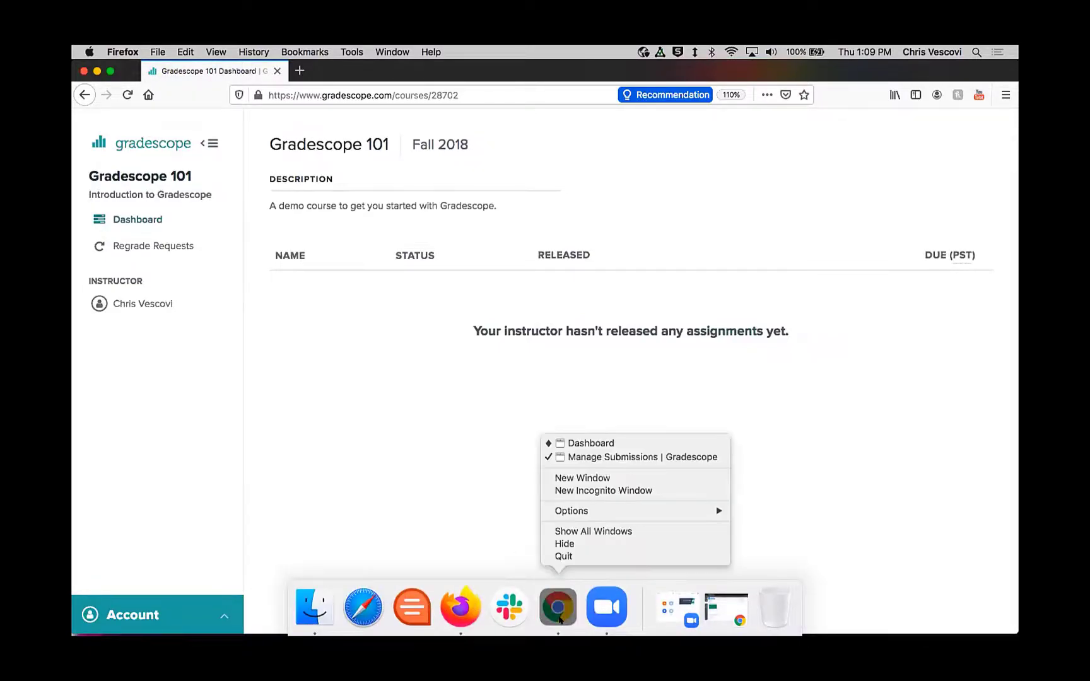
pyautogui.click(557, 607)
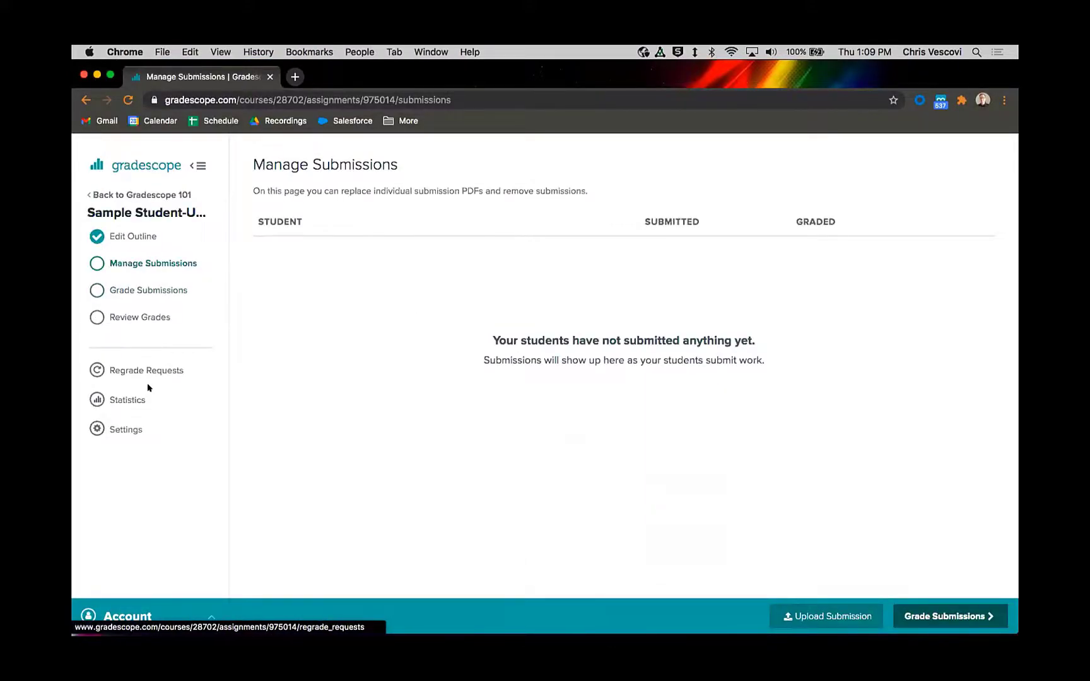
pyautogui.click(457, 608)
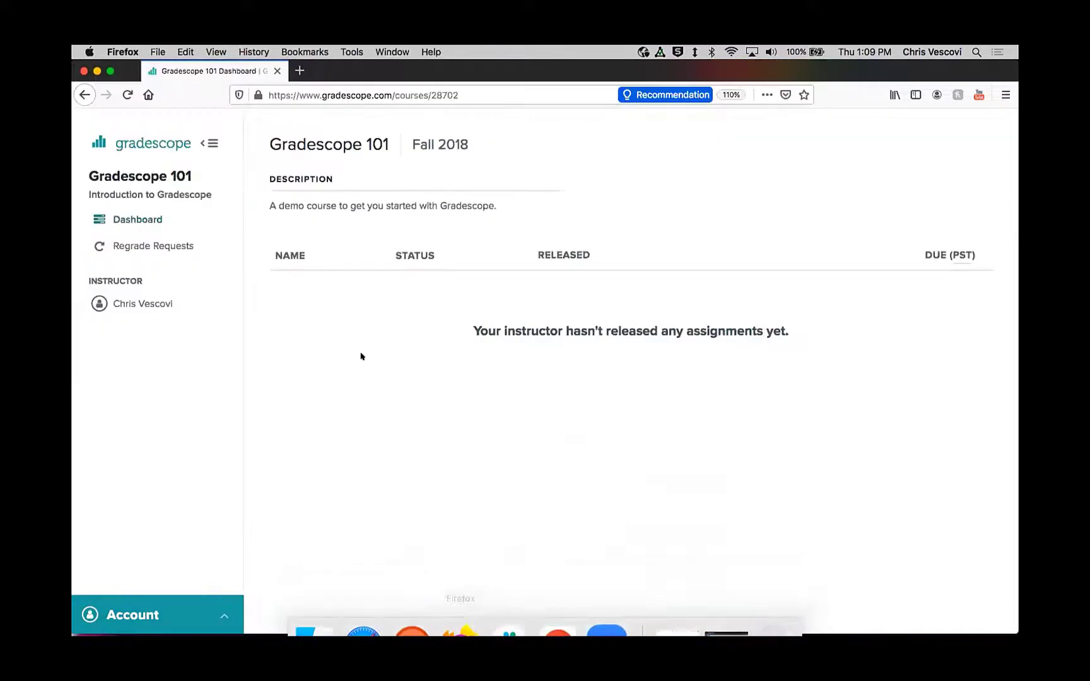
pyautogui.click(130, 215)
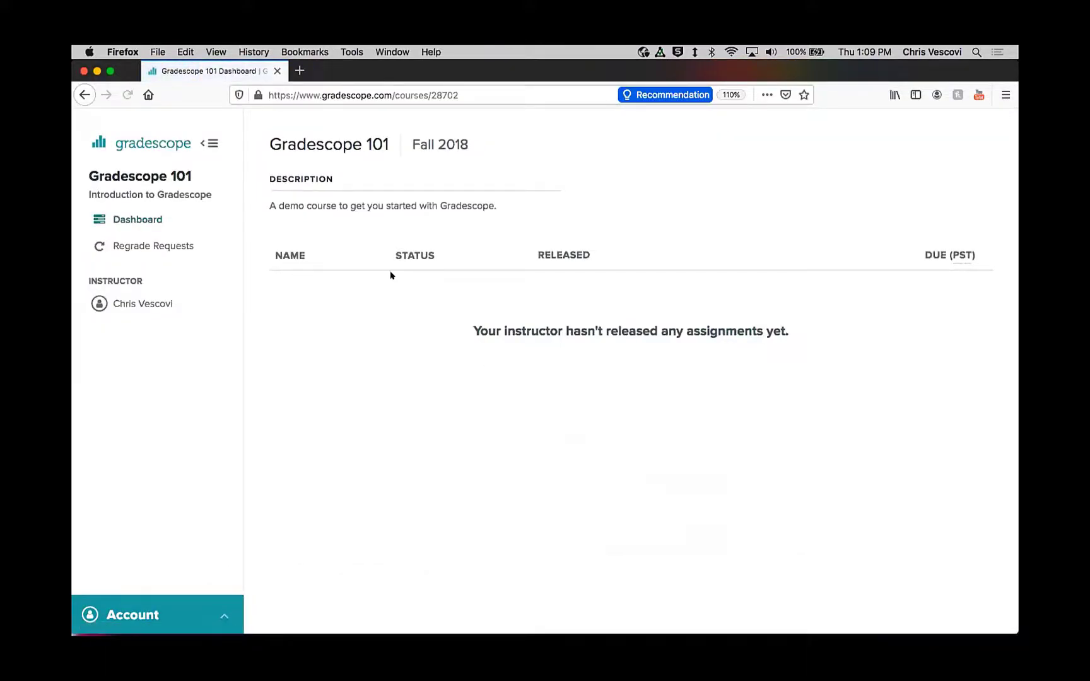
# Step: Back in Chrome, set the Sample Student-Uploaded assignment's due date to Jan 31 and save its settings
pyautogui.click(557, 608)
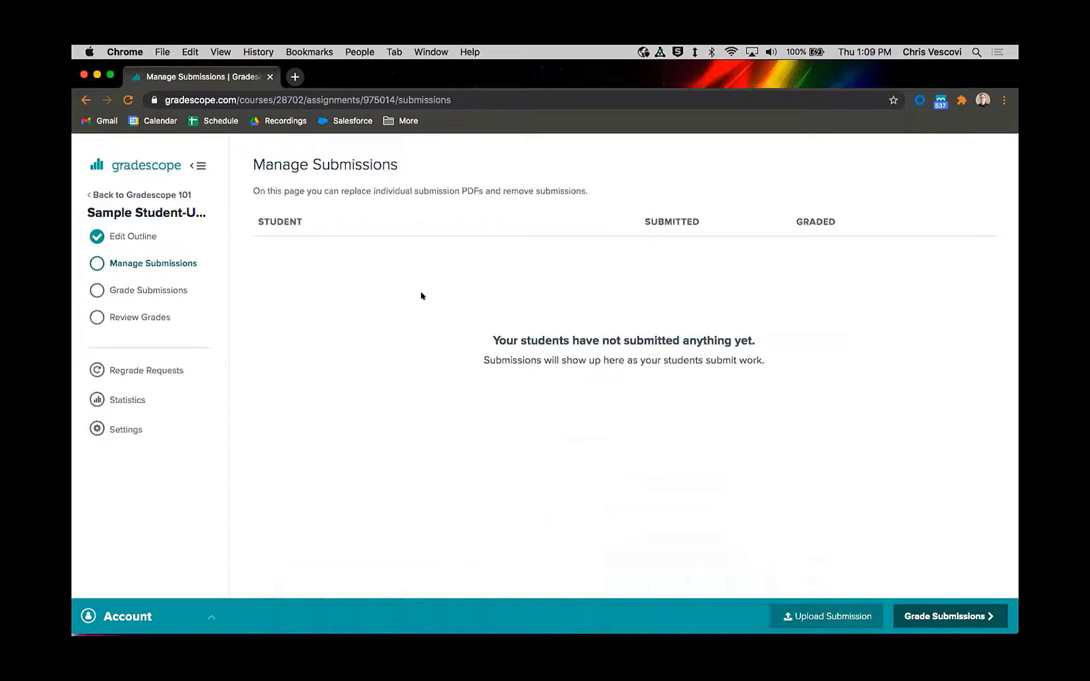
pyautogui.click(128, 239)
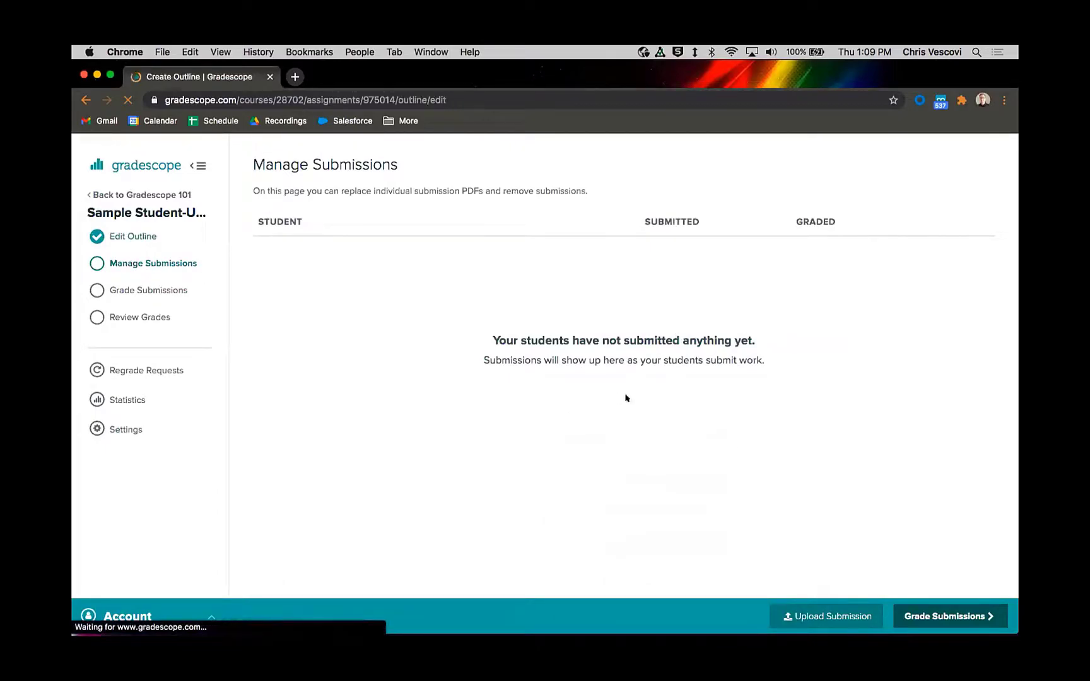
pyautogui.click(709, 441)
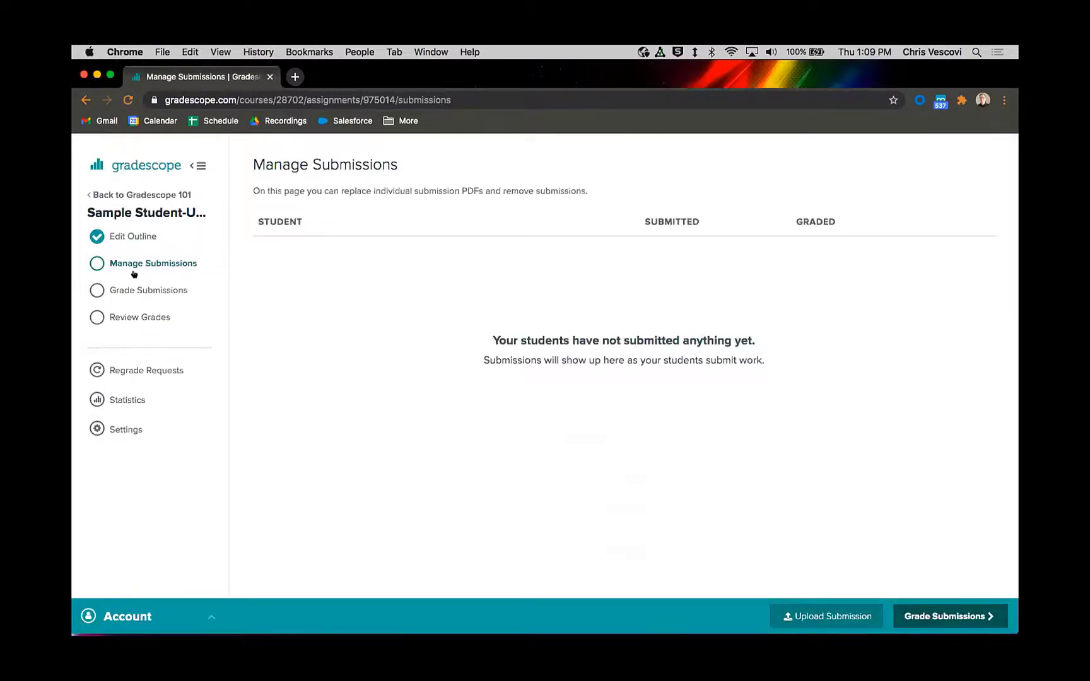
pyautogui.click(118, 429)
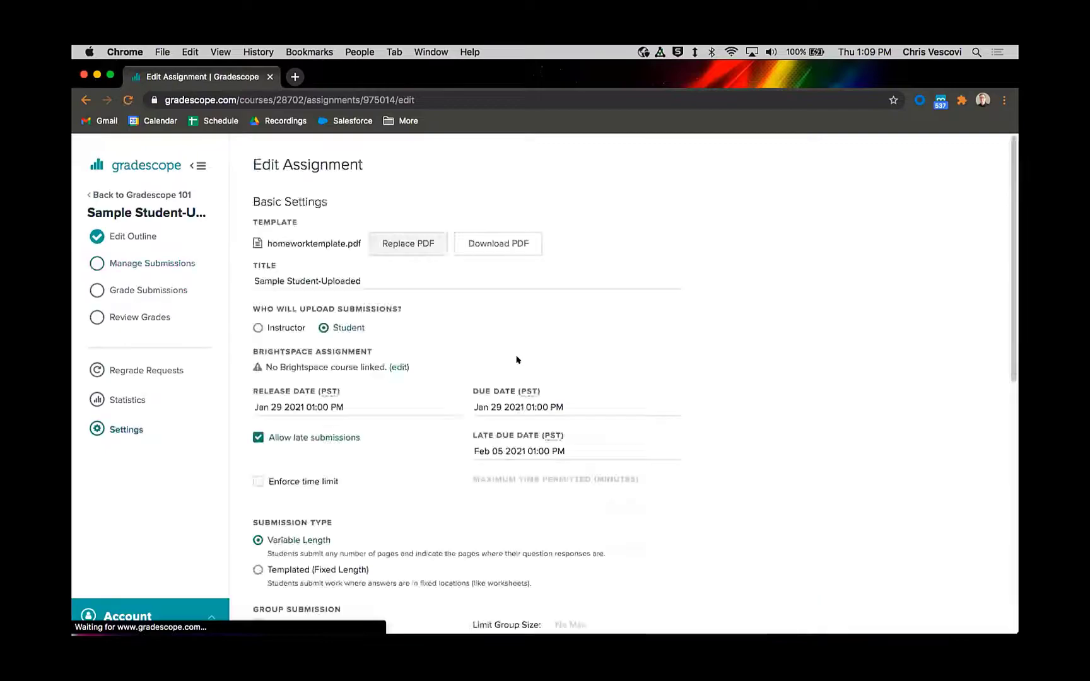
pyautogui.scroll(-1, 389, 357)
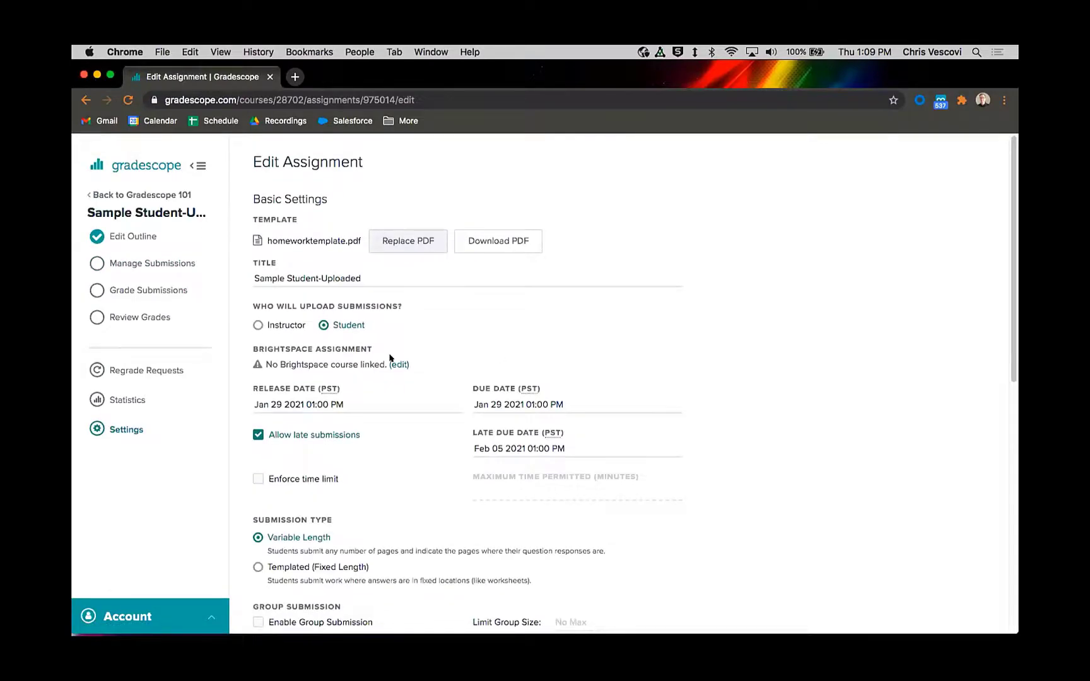
pyautogui.click(359, 397)
pyautogui.click(540, 398)
pyautogui.click(486, 530)
pyautogui.click(740, 417)
pyautogui.scroll(-10, 572, 472)
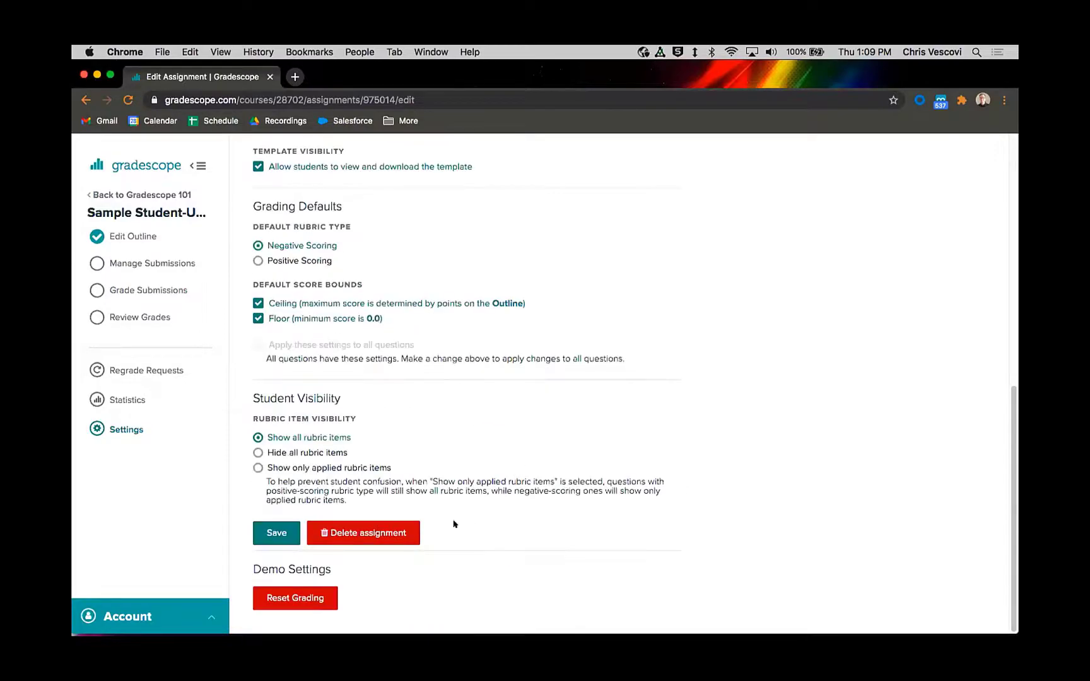
pyautogui.click(271, 535)
# Step: Switch to Firefox and reload the student's course dashboard to check whether the assignment is listed
pyautogui.moveTo(458, 631)
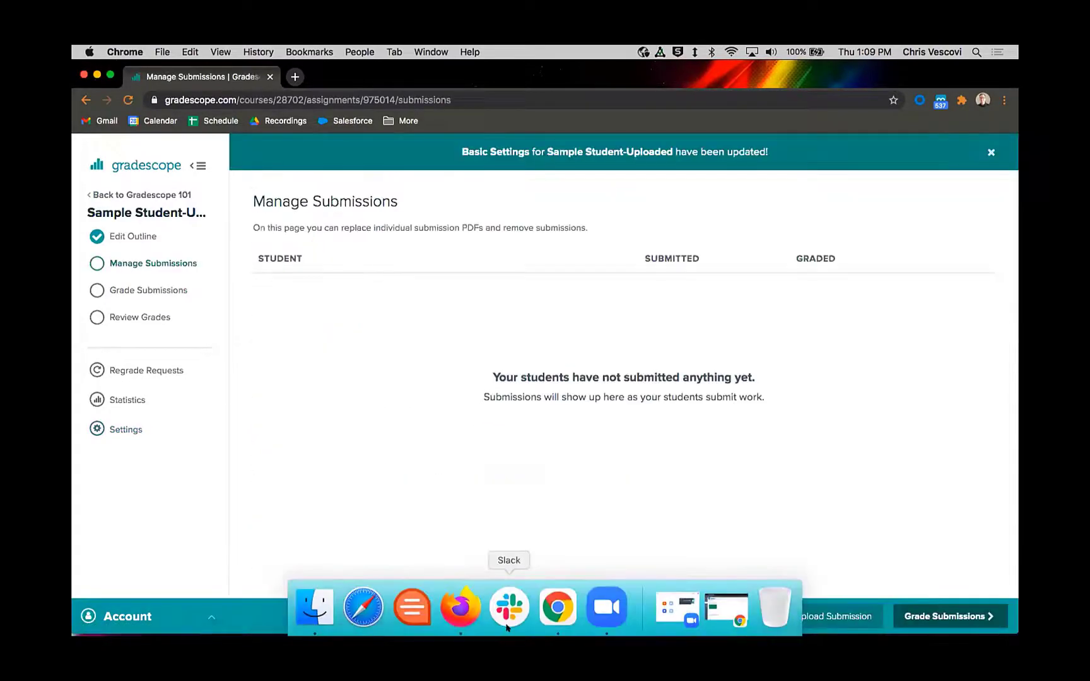
pyautogui.click(457, 607)
pyautogui.click(128, 97)
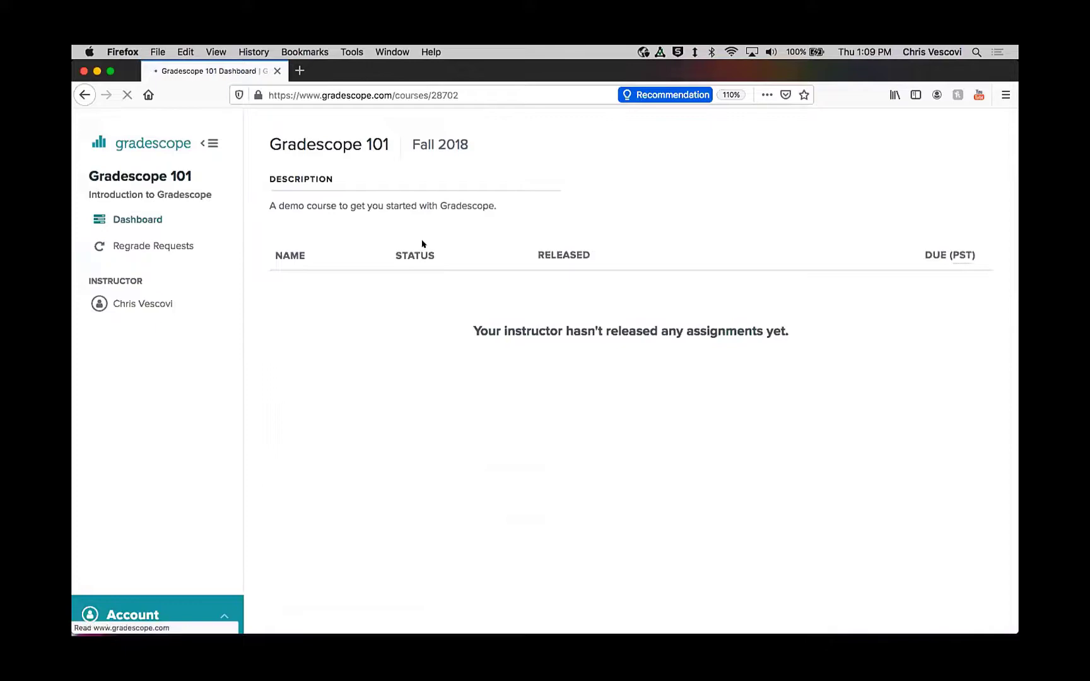
# Step: Return to Chrome, set the Sample Student-Uploaded assignment's release date to Jan 27 and save its settings
pyautogui.moveTo(613, 629)
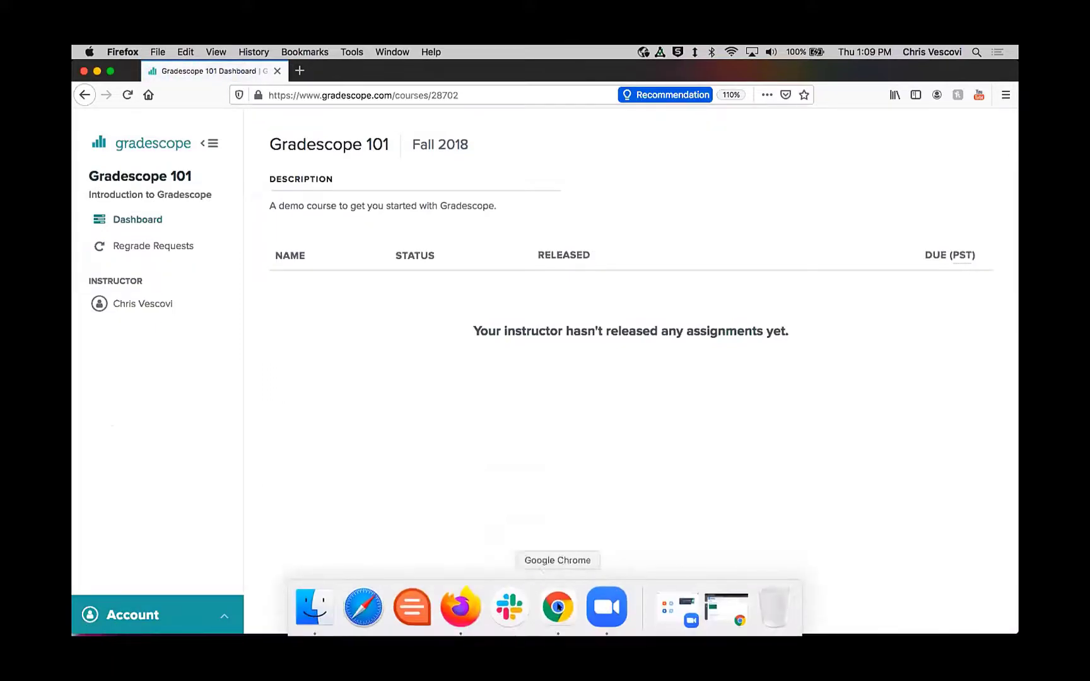
pyautogui.click(557, 625)
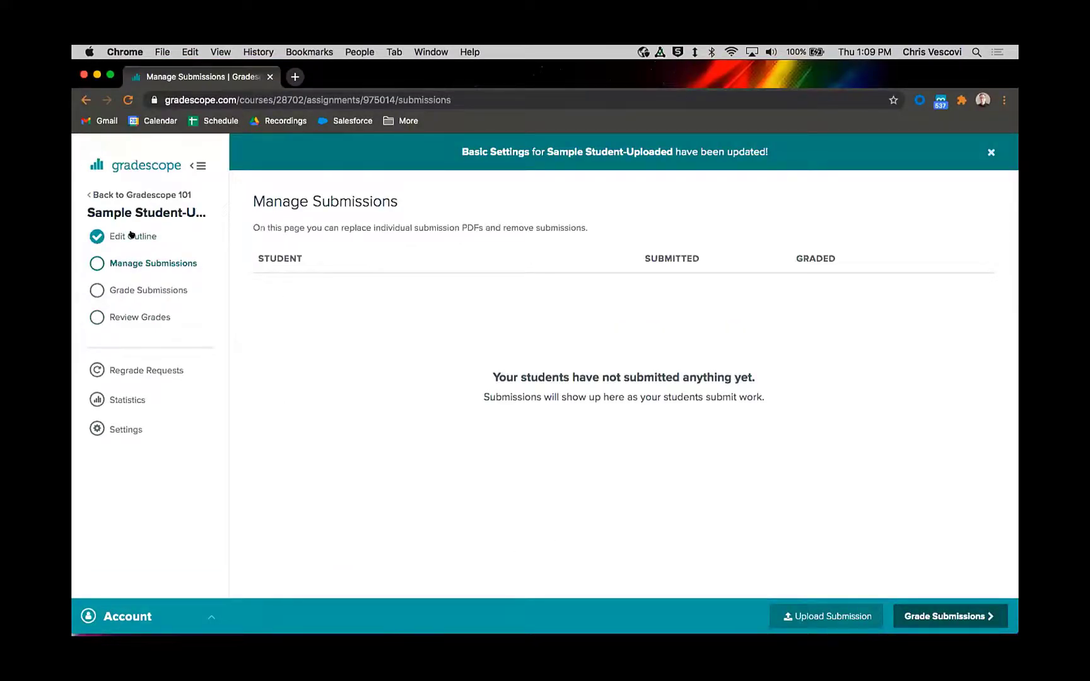
pyautogui.click(120, 426)
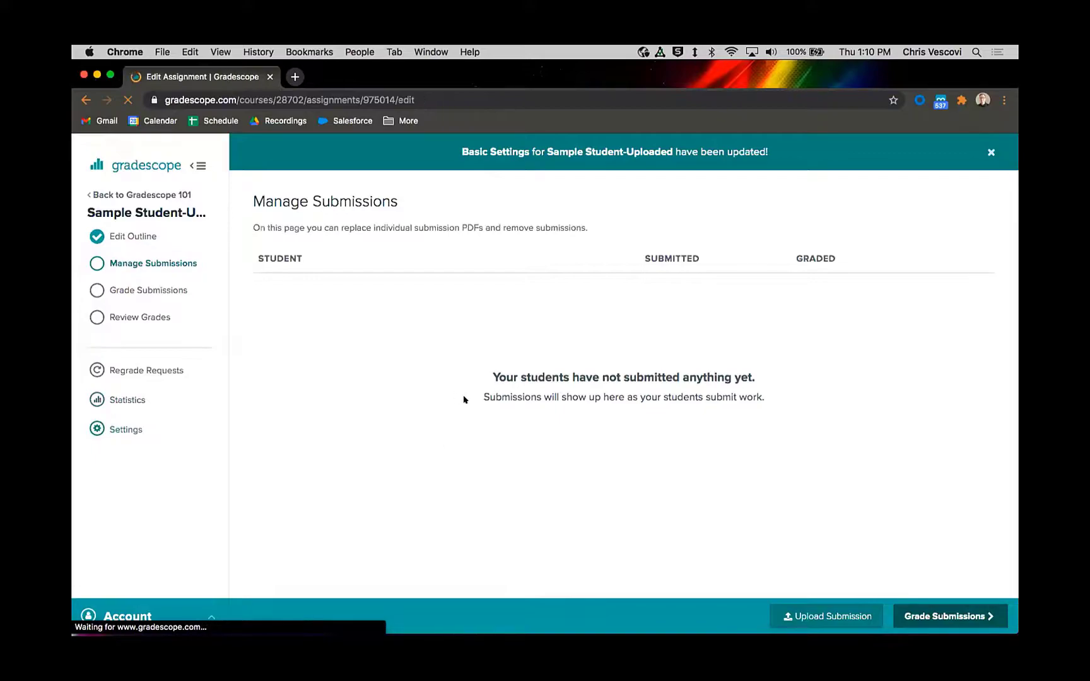
pyautogui.click(307, 407)
pyautogui.click(322, 522)
pyautogui.click(686, 451)
pyautogui.scroll(-5, 662, 328)
pyautogui.scroll(-5, 657, 357)
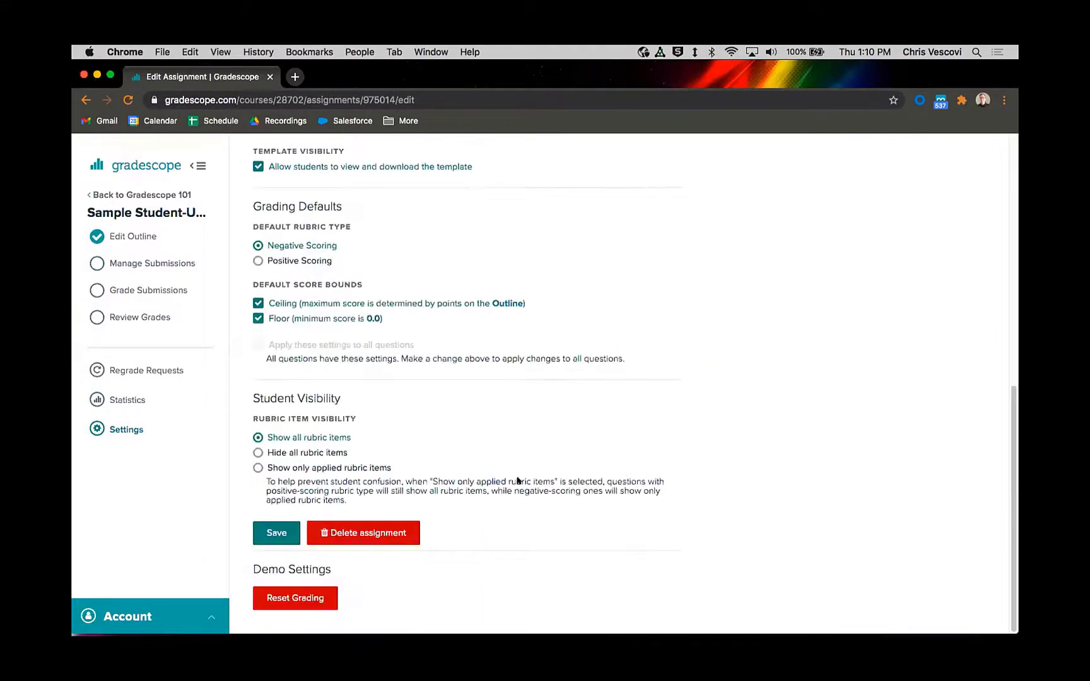
pyautogui.click(257, 542)
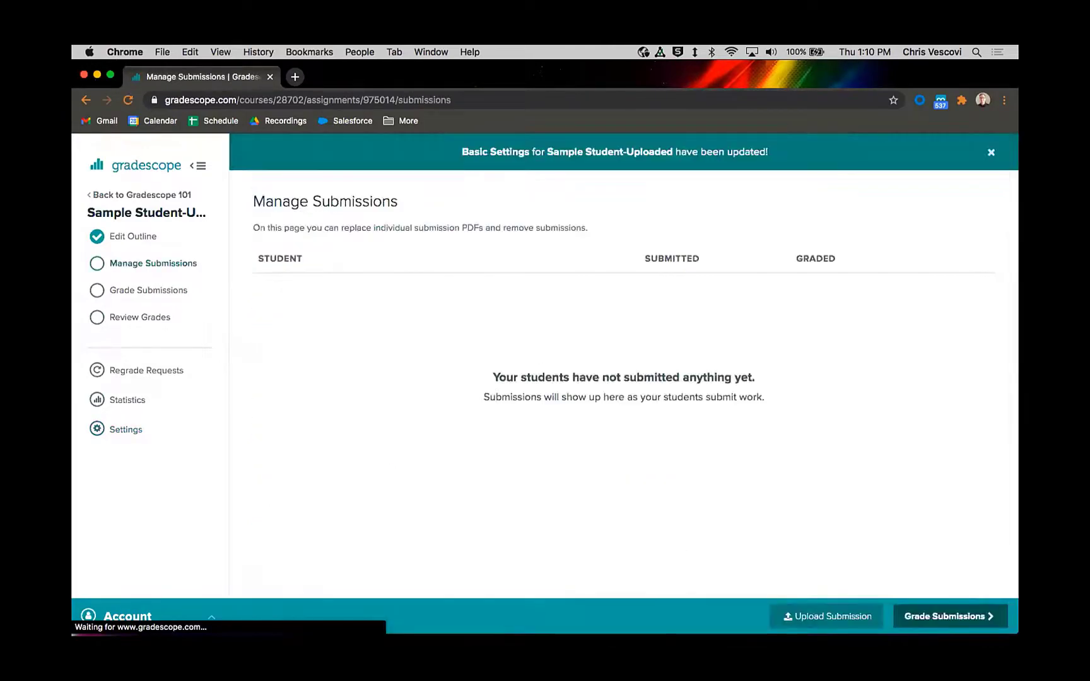
# Step: As the student in Firefox, examine the image submission page of Sample Student-Uploaded and return to the course dashboard
pyautogui.click(461, 609)
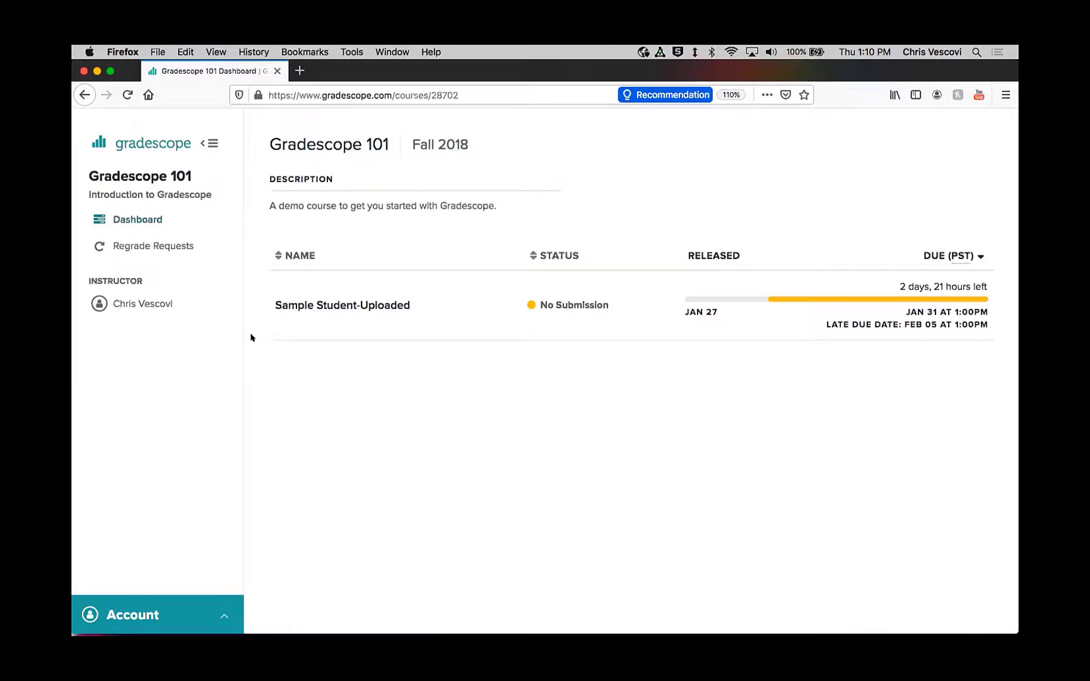
pyautogui.click(372, 305)
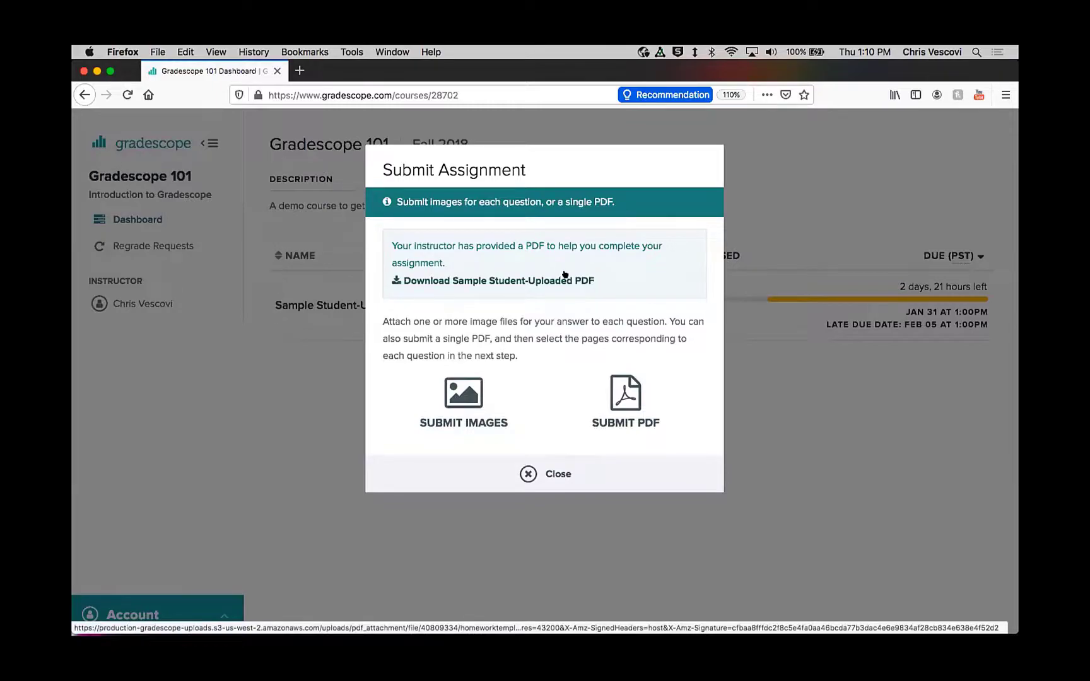
pyautogui.click(469, 392)
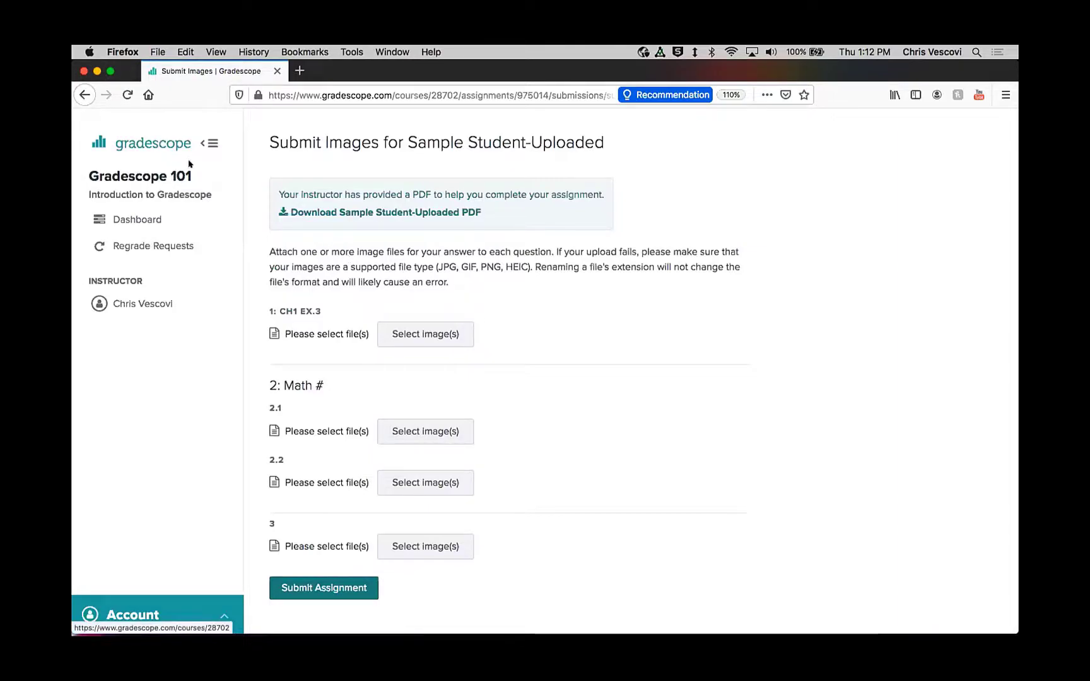
pyautogui.click(145, 220)
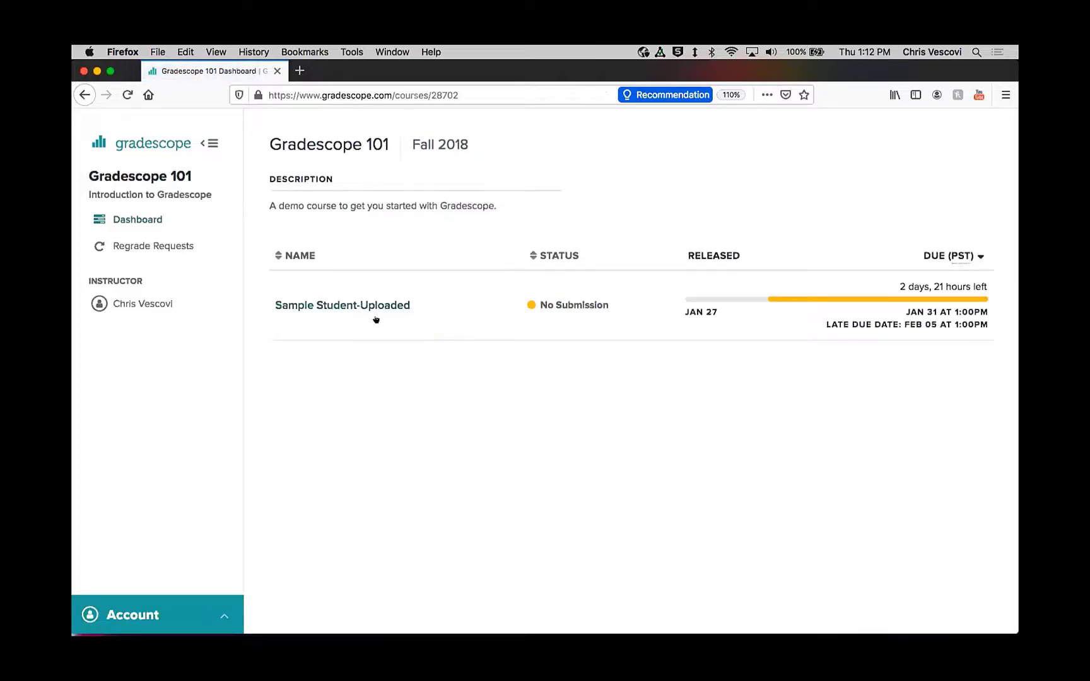
# Step: Start a PDF submission for the Sample Student-Uploaded assignment and open the file selection
pyautogui.click(372, 306)
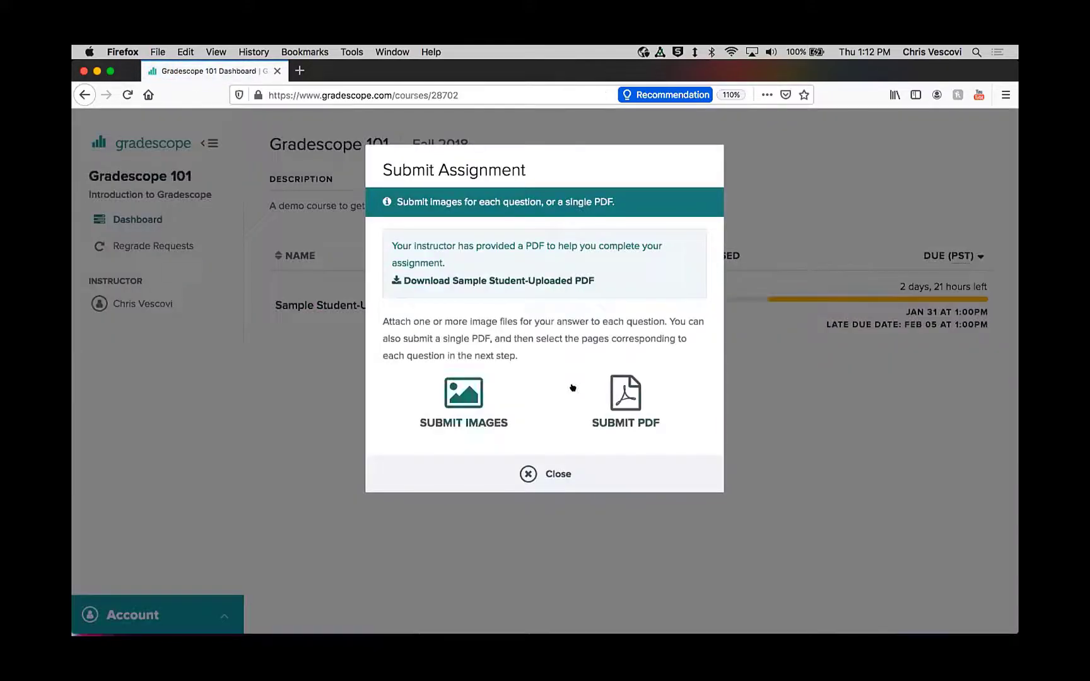
pyautogui.click(614, 391)
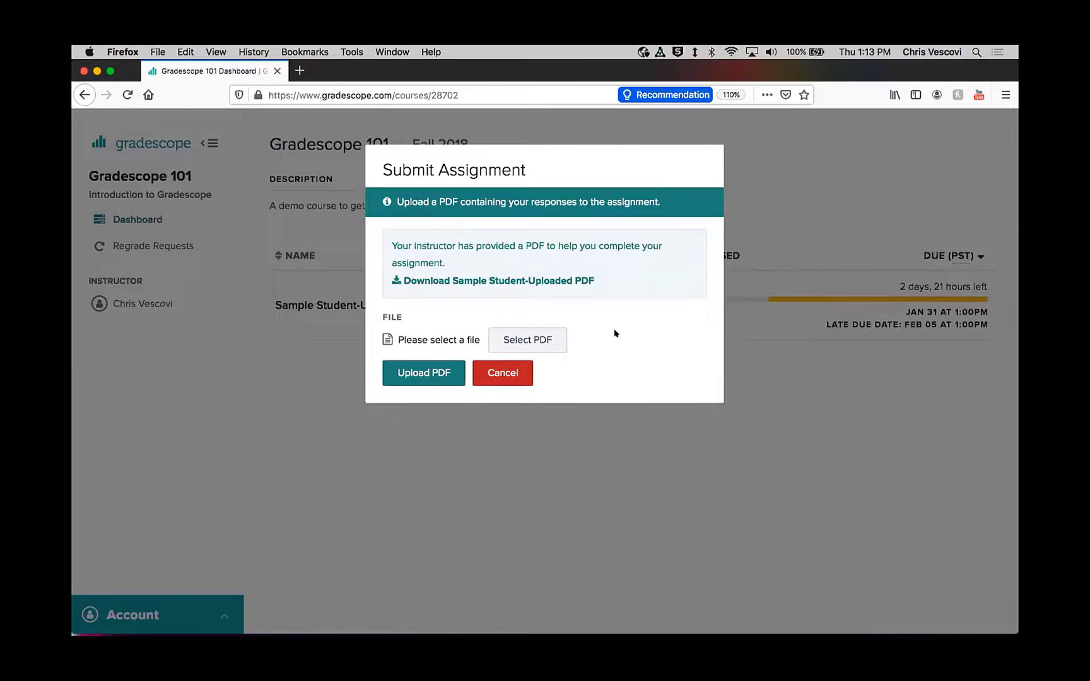
pyautogui.click(527, 341)
pyautogui.click(539, 339)
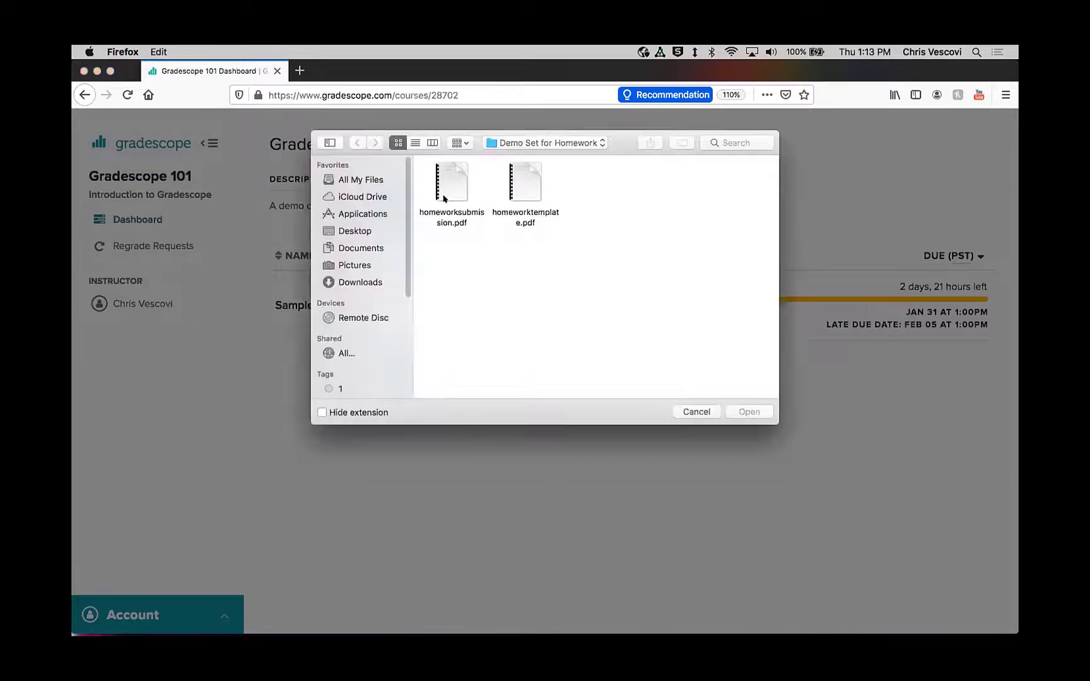
# Step: Select homeworksubmission.pdf, preview both of its pages and close the preview
pyautogui.click(448, 176)
pyautogui.rightClick(453, 169)
pyautogui.click(601, 224)
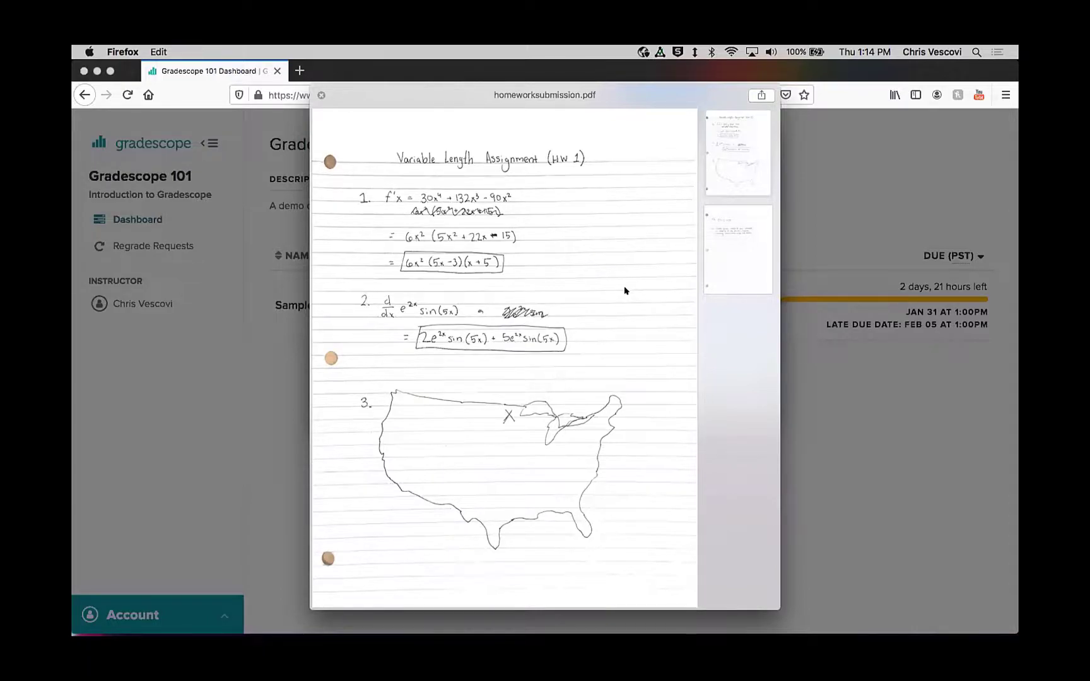
pyautogui.click(731, 244)
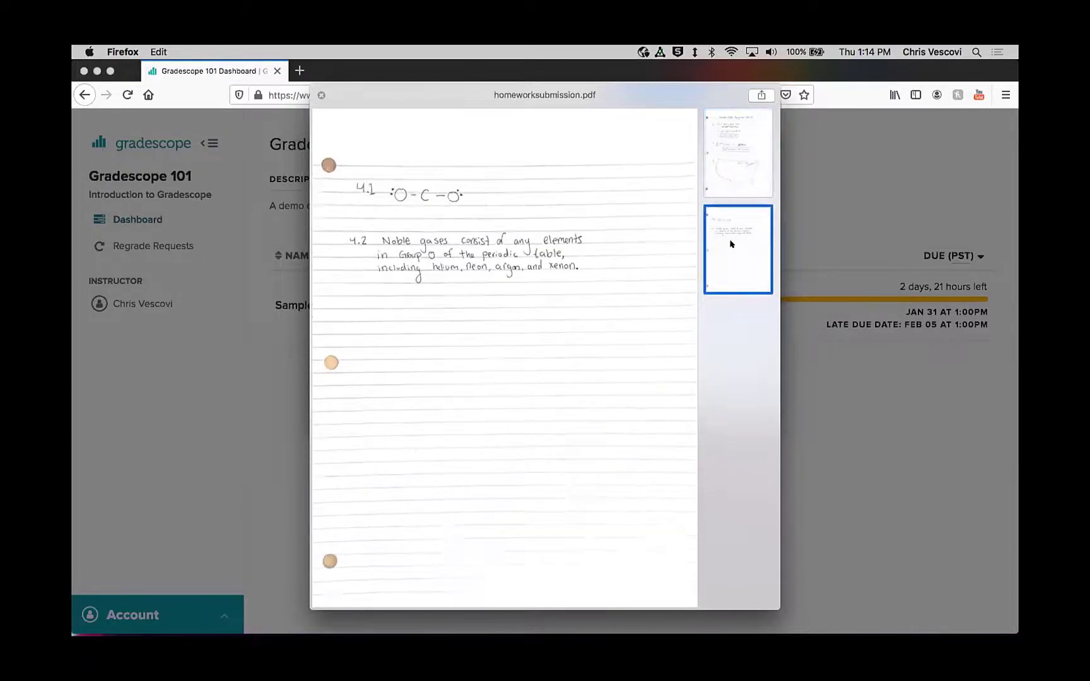
pyautogui.click(734, 177)
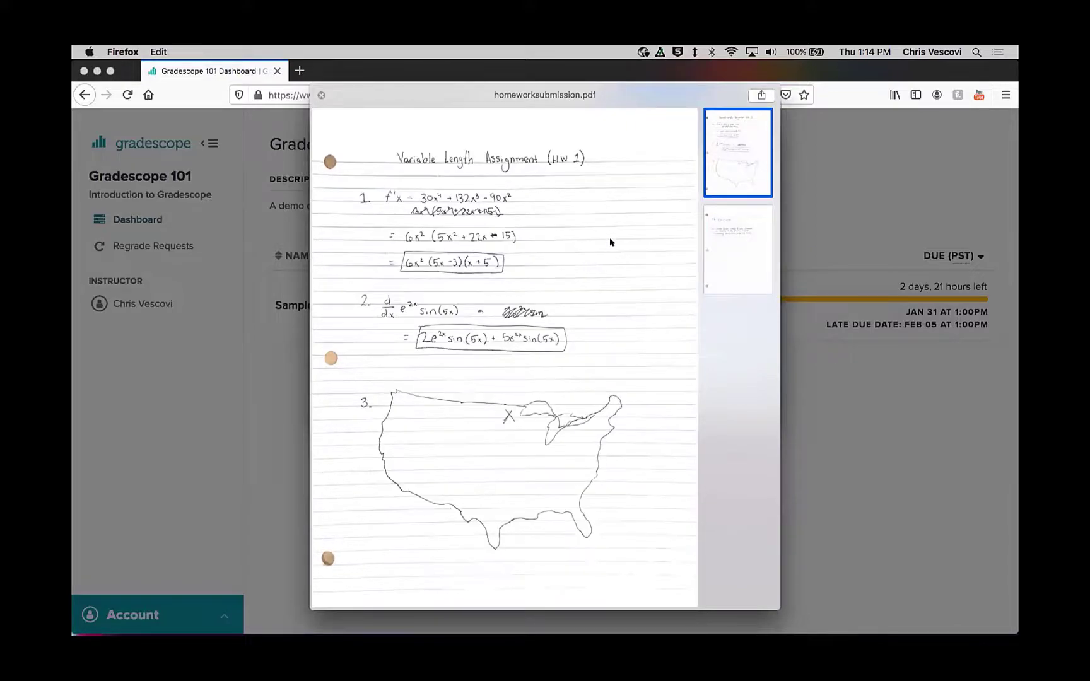
pyautogui.click(321, 95)
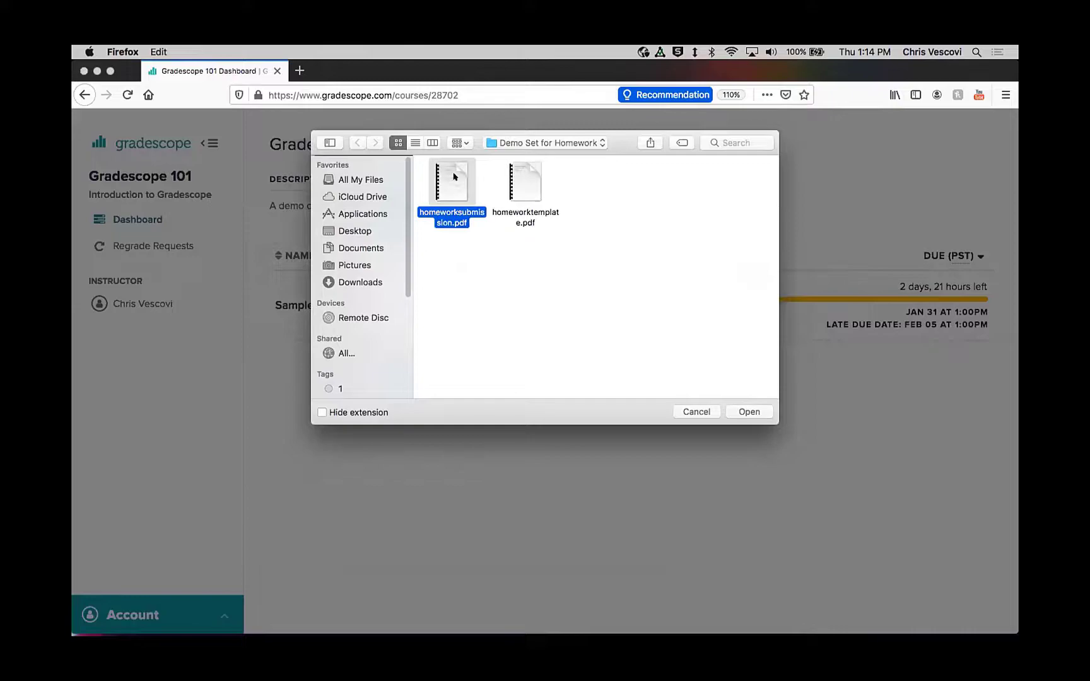
# Step: Upload homeworksubmission.pdf as the student's submission for the assignment
pyautogui.click(757, 412)
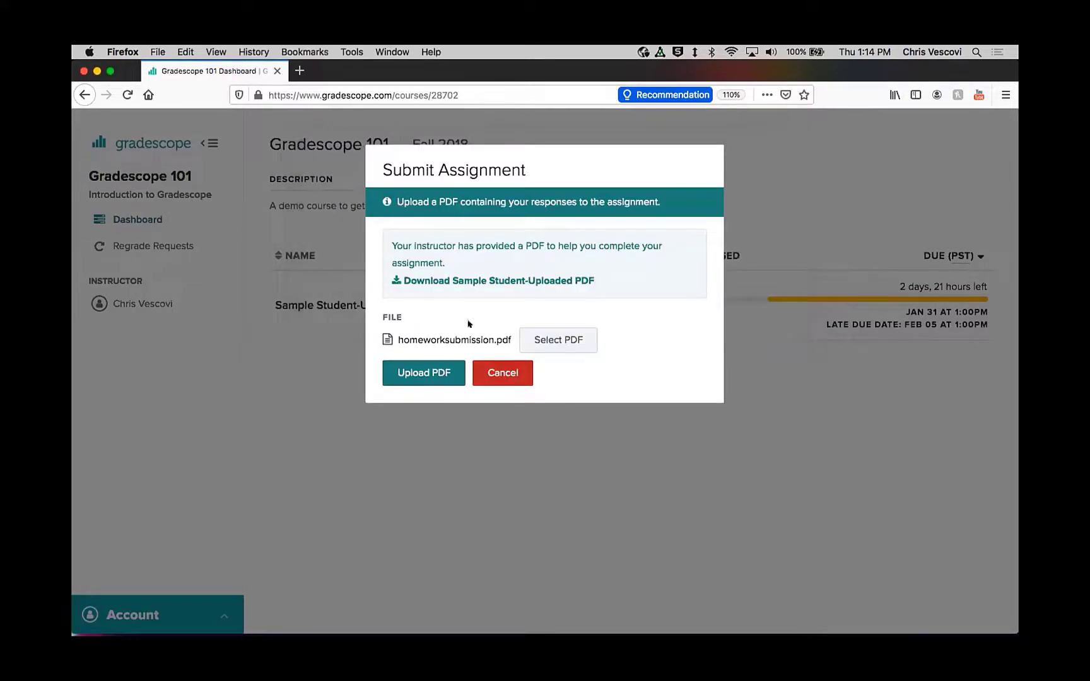
pyautogui.click(425, 371)
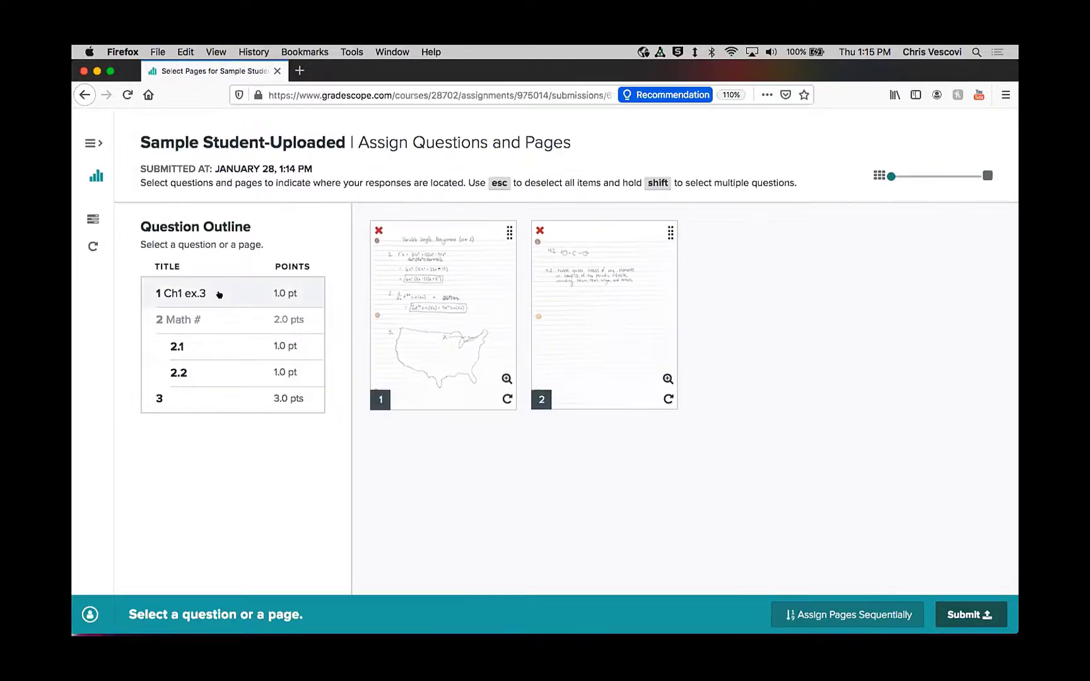
# Step: Assign page 1 of the uploaded PDF to question 1 (Ch1 ex.3) and question 2.1
pyautogui.click(222, 288)
pyautogui.click(427, 287)
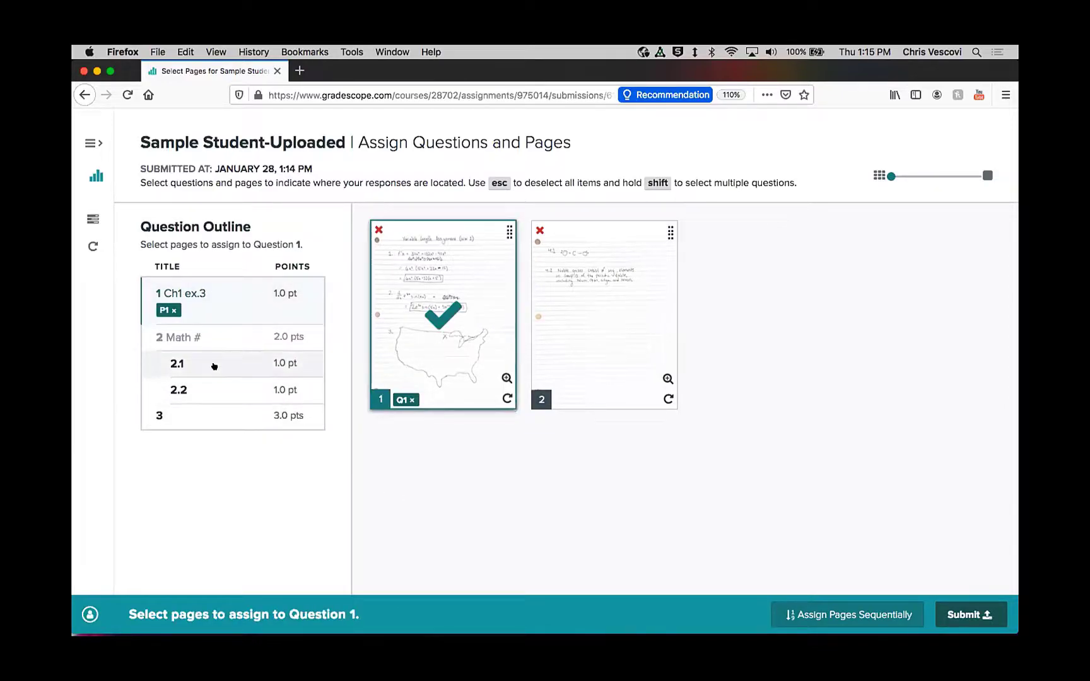
pyautogui.click(196, 361)
pyautogui.click(435, 348)
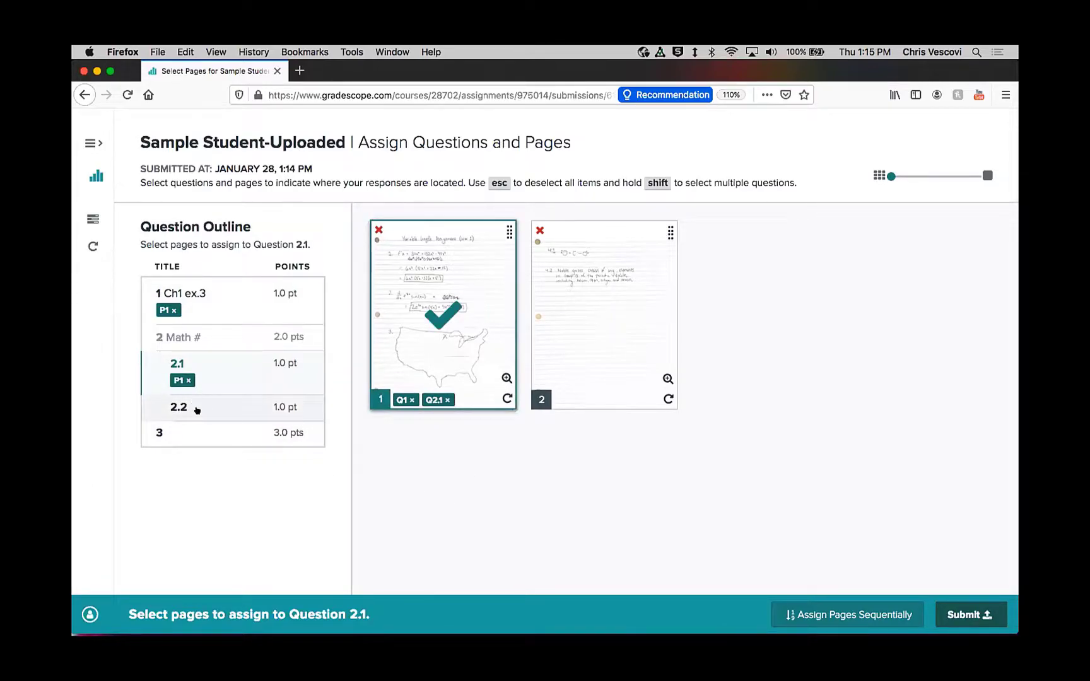
# Step: Assign pages 1 and 2 to question 2.2 and page 2 to question 3
pyautogui.click(206, 403)
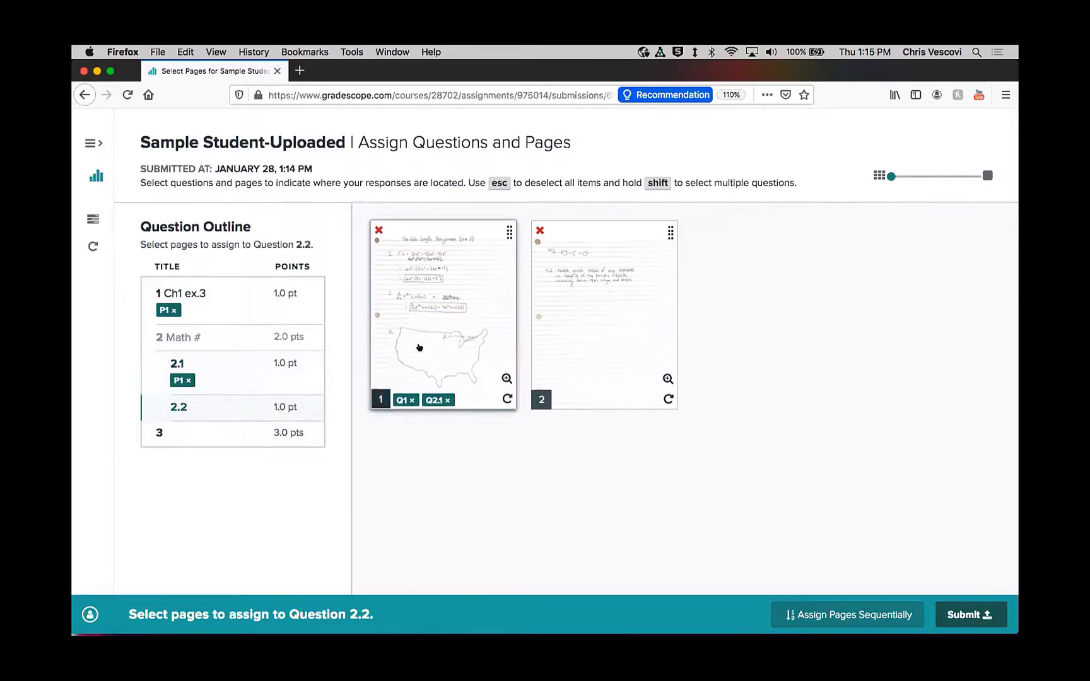
pyautogui.click(418, 347)
pyautogui.click(549, 353)
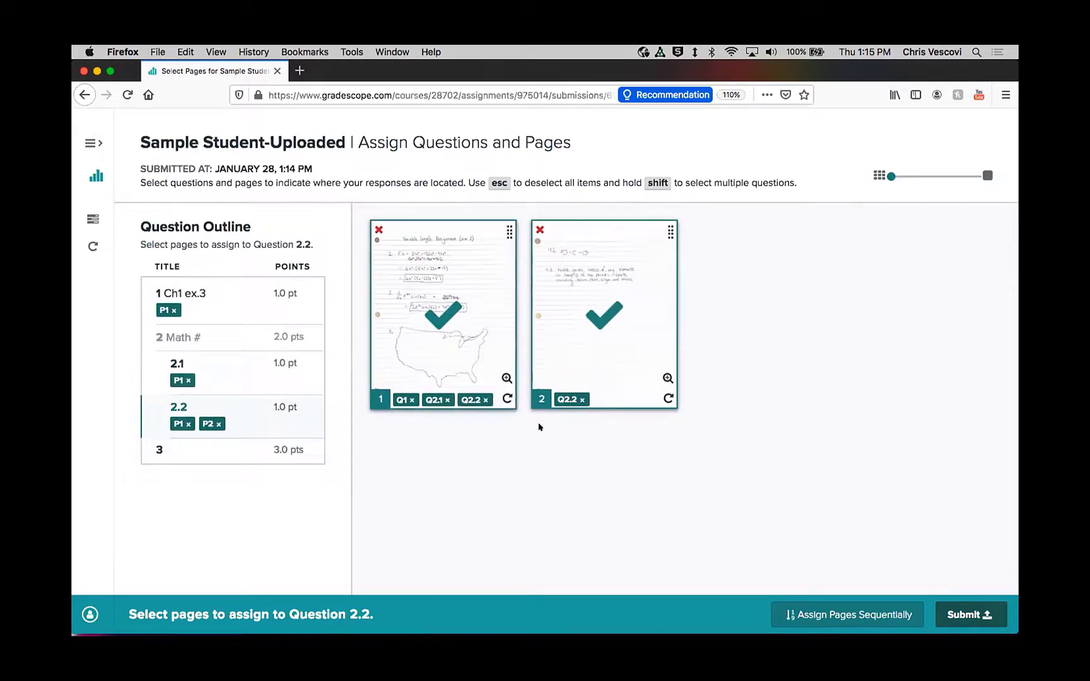
pyautogui.click(178, 450)
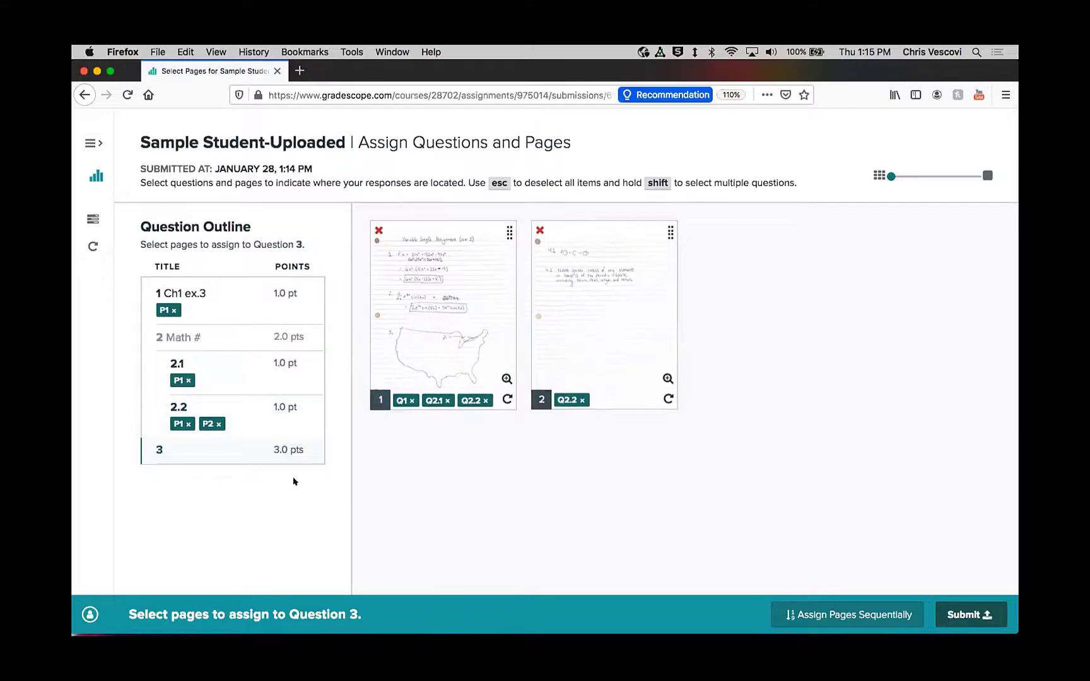
pyautogui.click(627, 317)
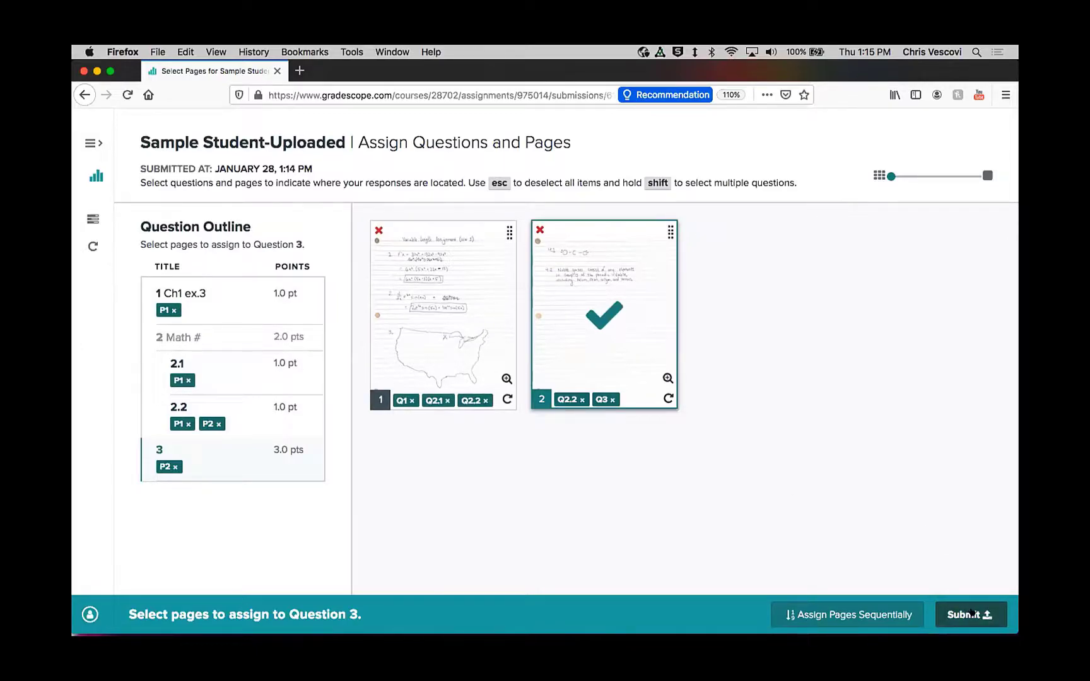
# Step: Submit the page assignments for Sample Student-Uploaded and return to the Gradescope 101 course dashboard
pyautogui.click(972, 613)
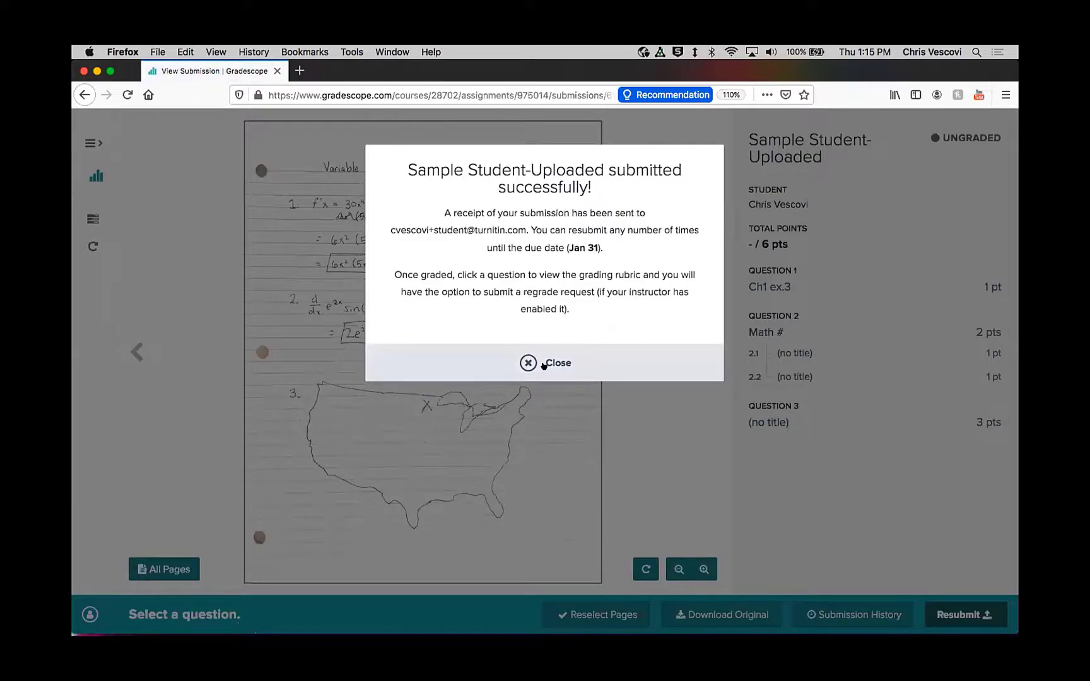
pyautogui.click(544, 364)
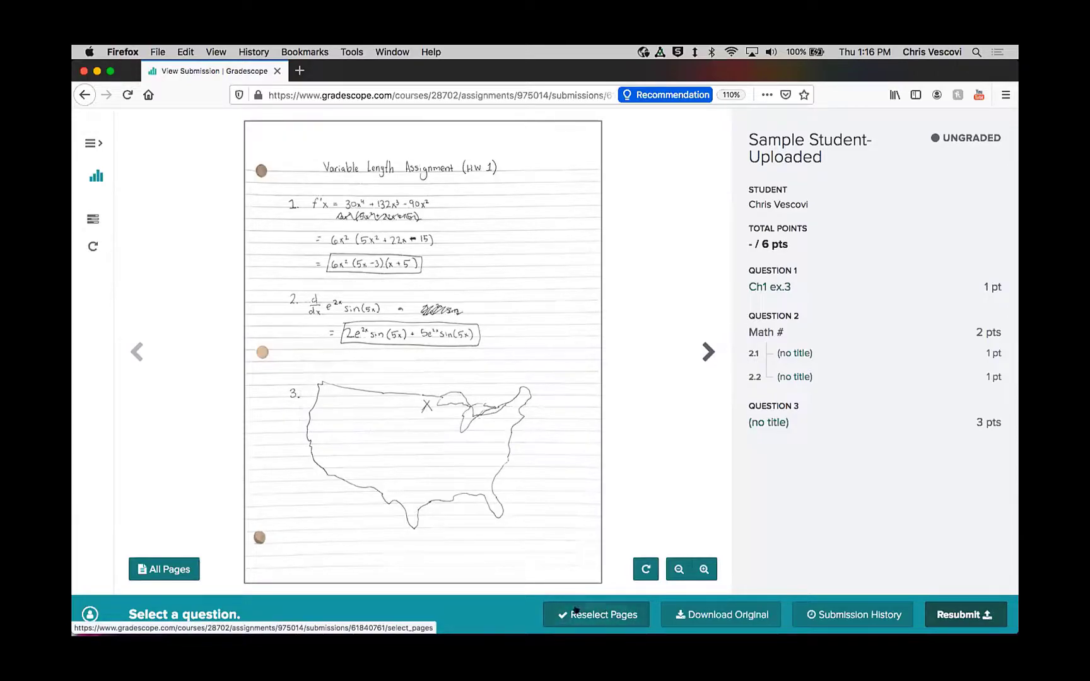
pyautogui.click(96, 176)
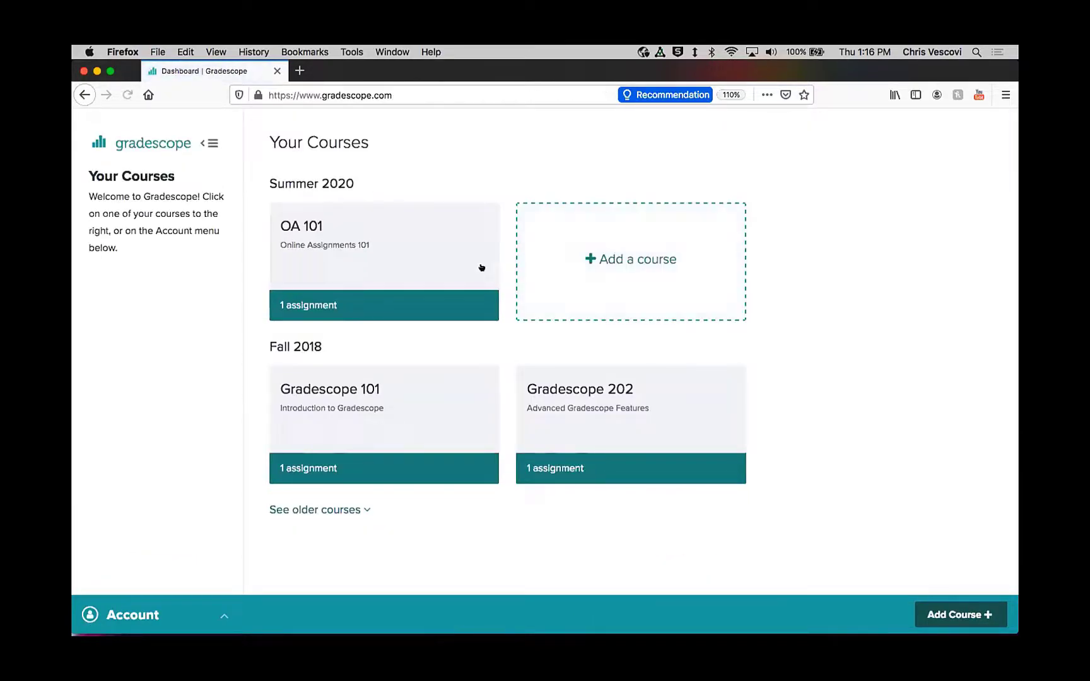
pyautogui.click(407, 393)
# Step: Switch to the instructor view in Chrome, refresh the submissions list and open the assignment's Grading Dashboard
pyautogui.moveTo(549, 625)
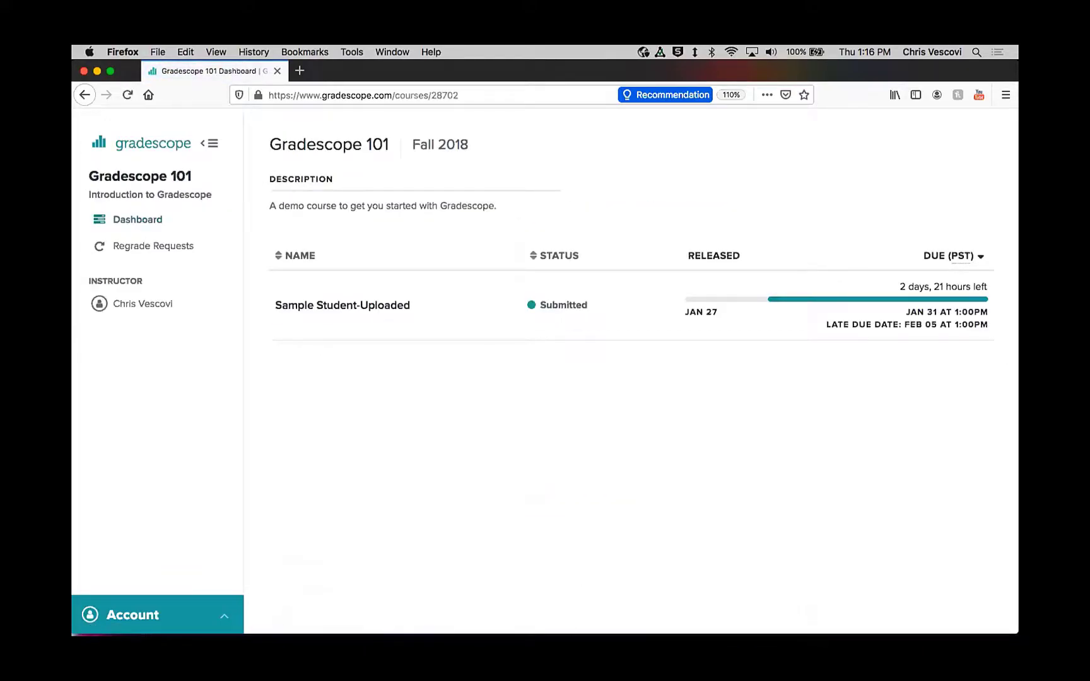
pyautogui.click(558, 606)
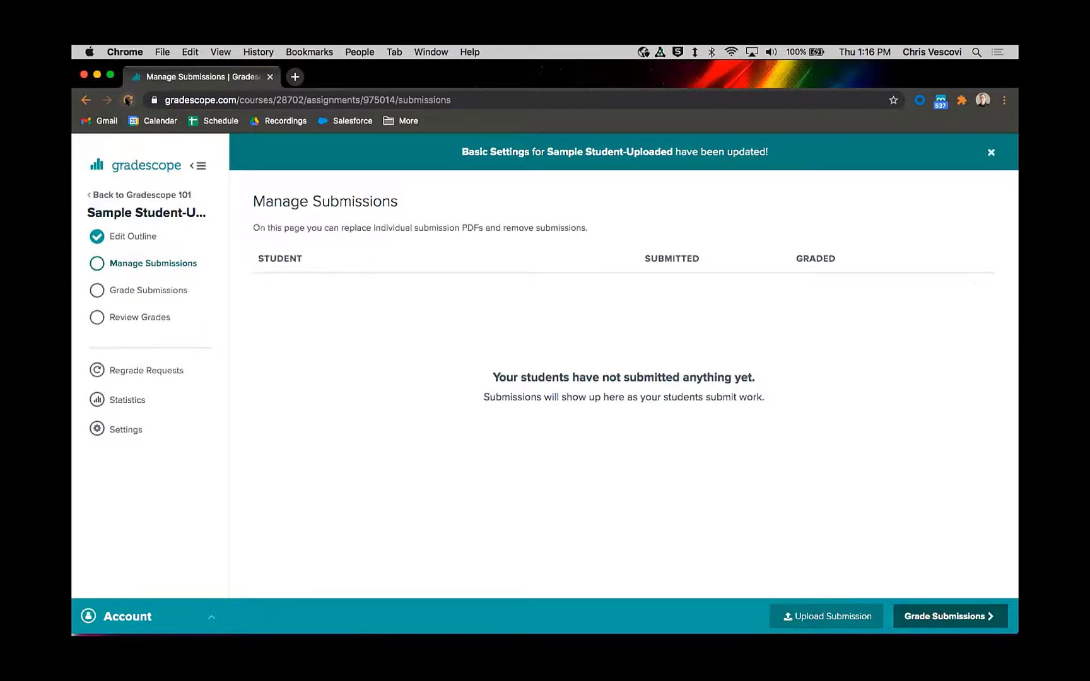
pyautogui.click(128, 100)
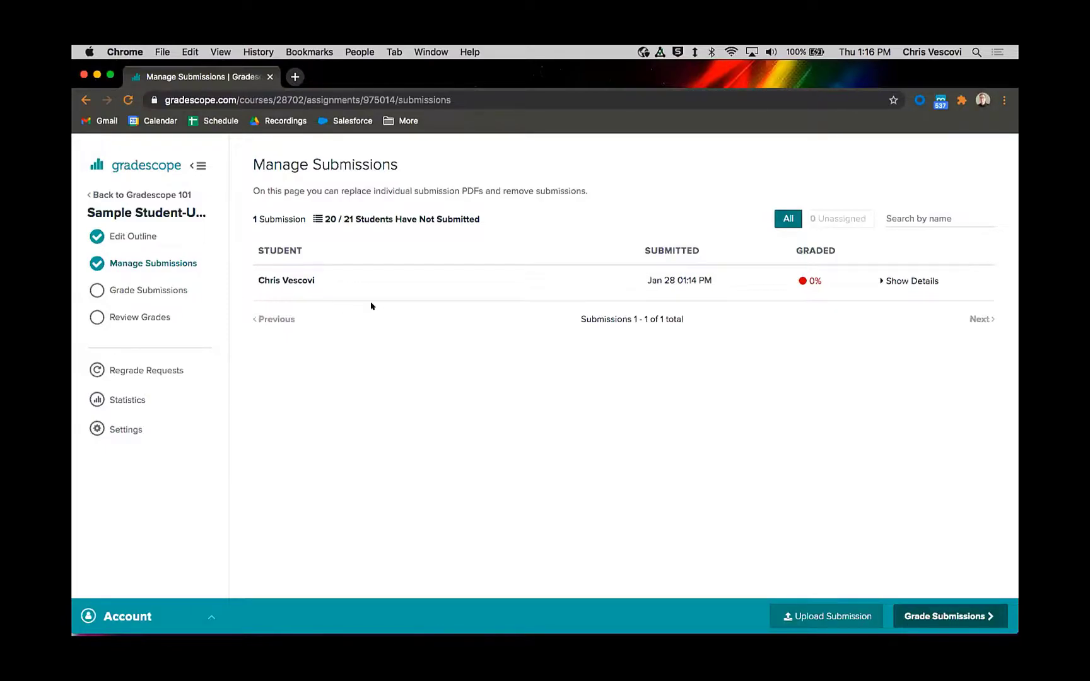
pyautogui.click(164, 288)
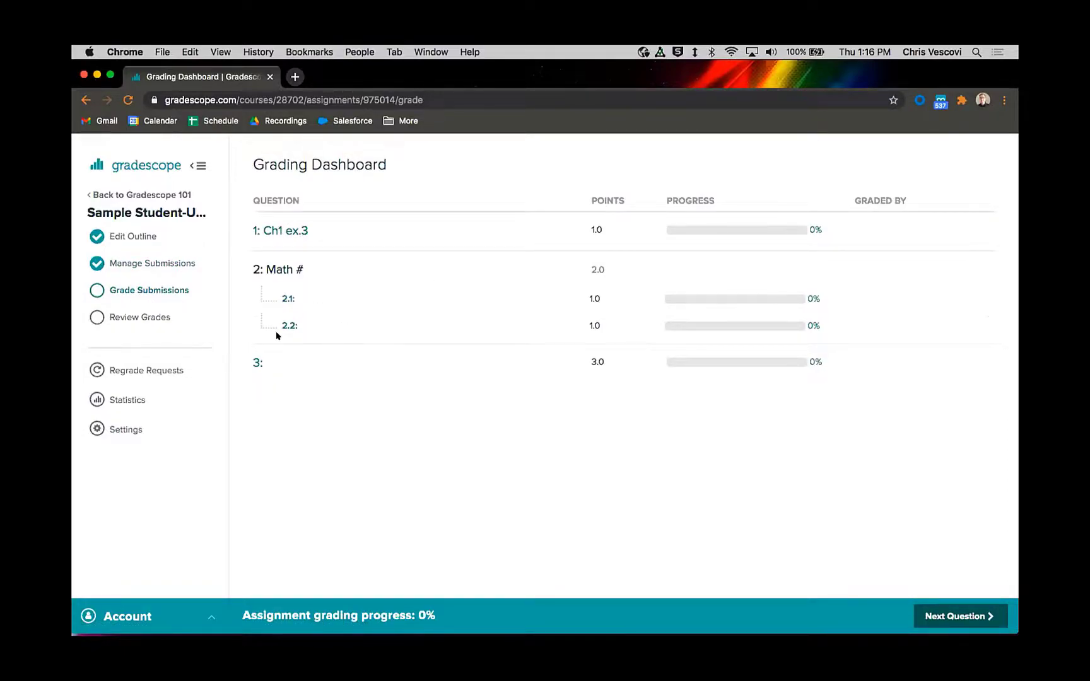
# Step: Grade questions 1, 2.1 and 2.2 of the student's submission with the Correct rubric item
pyautogui.click(277, 231)
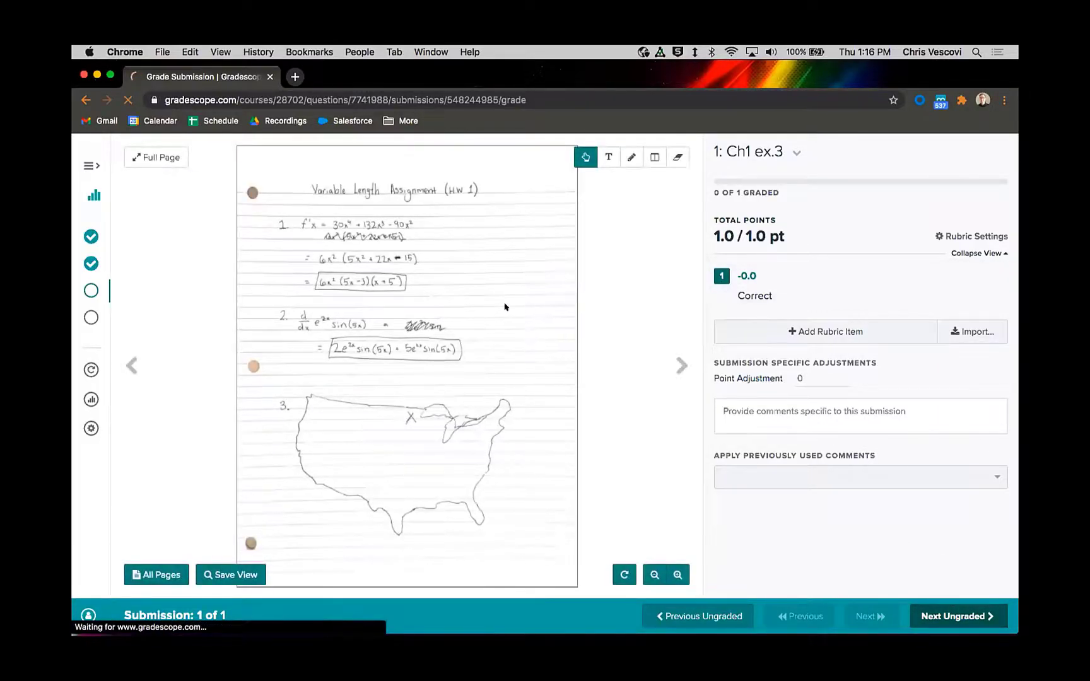
pyautogui.click(287, 335)
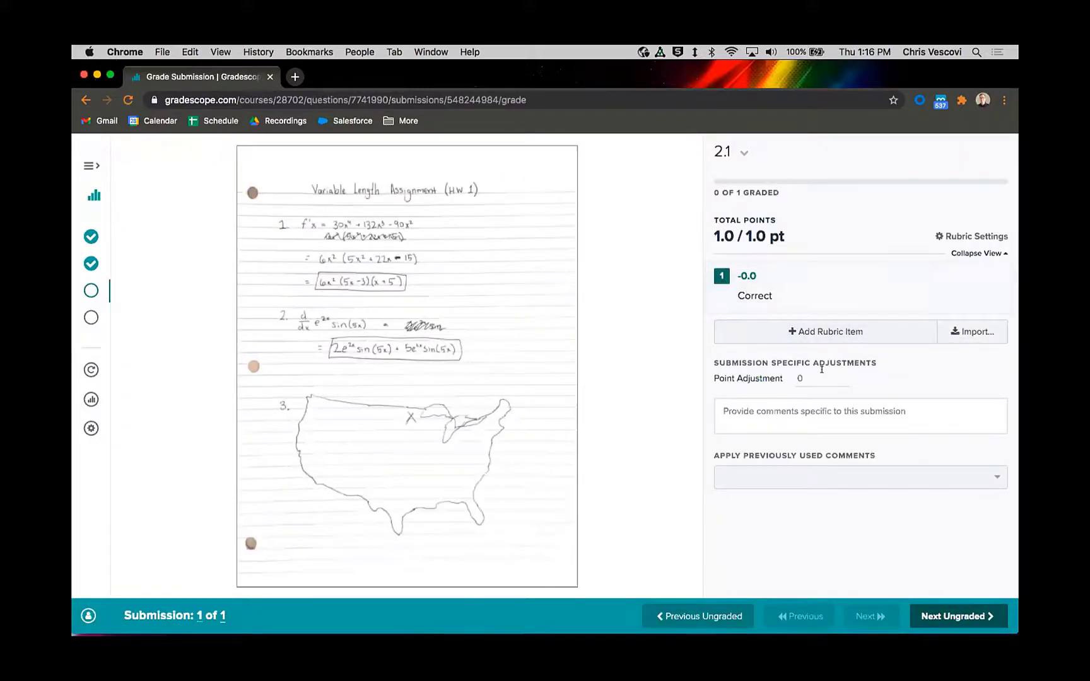
pyautogui.click(957, 615)
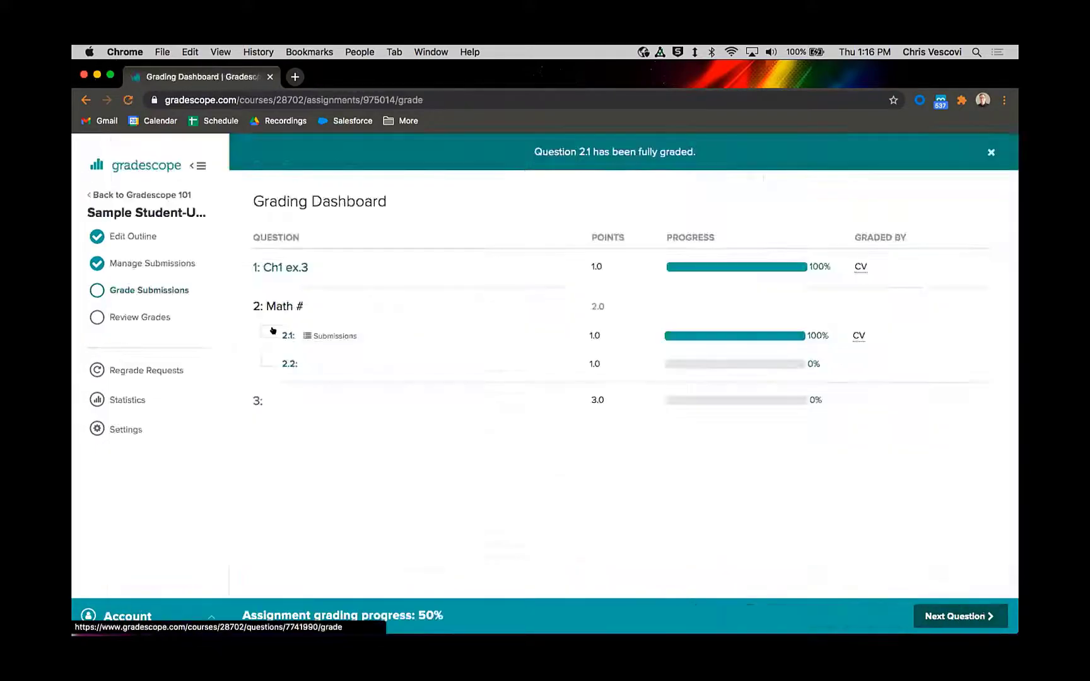
pyautogui.click(290, 363)
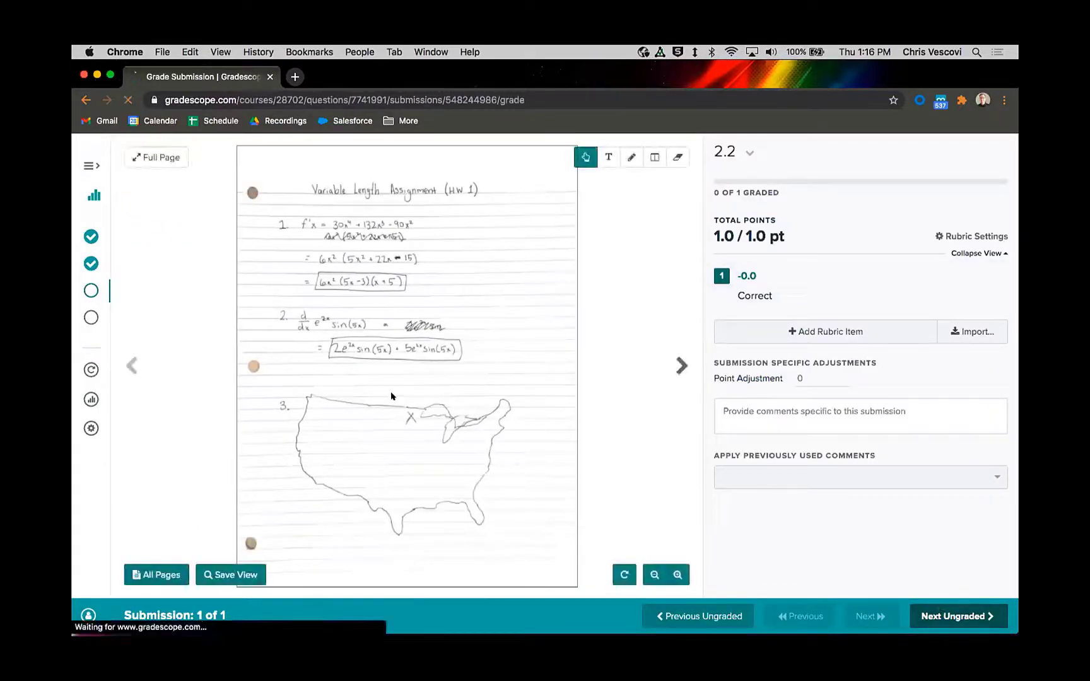
# Step: Open question 3 for grading and draw a freehand zigzag annotation below the answer to 4.2
pyautogui.click(256, 402)
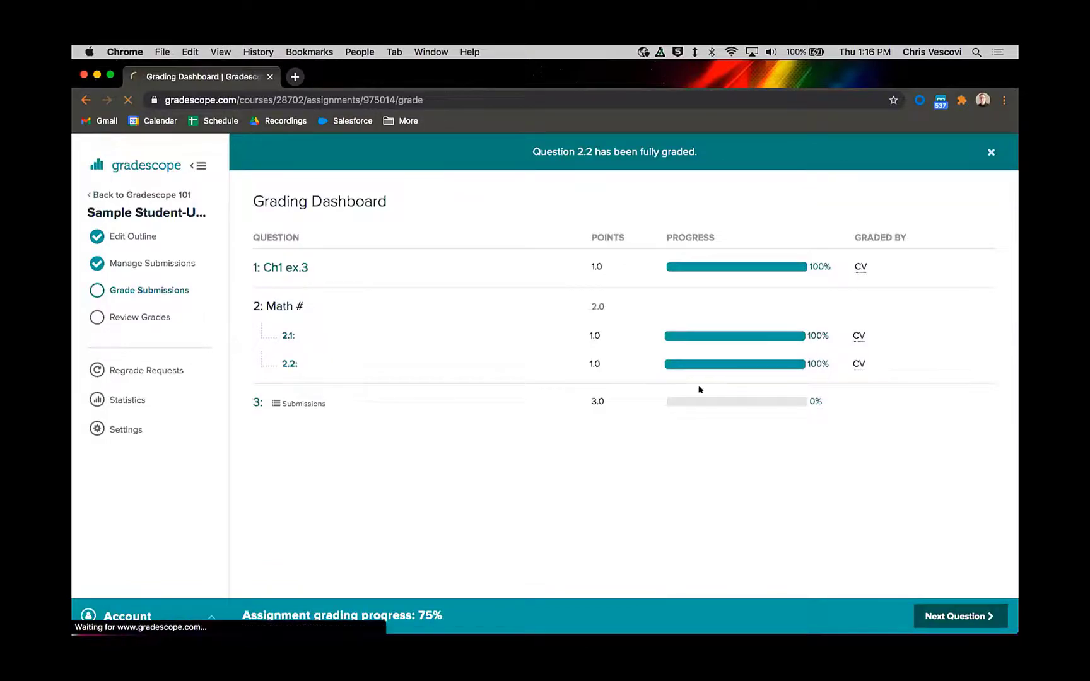
pyautogui.click(631, 157)
pyautogui.moveTo(321, 303)
pyautogui.mouseDown()
pyautogui.moveTo(344, 304)
pyautogui.moveTo(412, 344)
pyautogui.mouseUp()
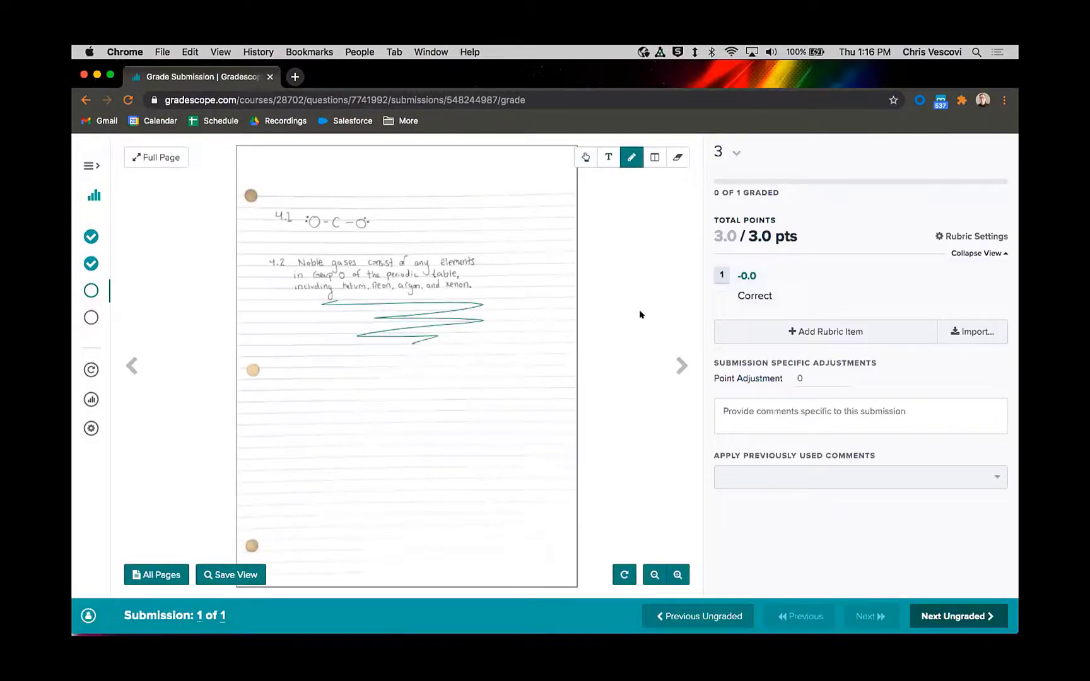
# Step: Add a rubric item "Incorrect" worth -3.0 points to question 3 and apply it to the submission
pyautogui.click(775, 341)
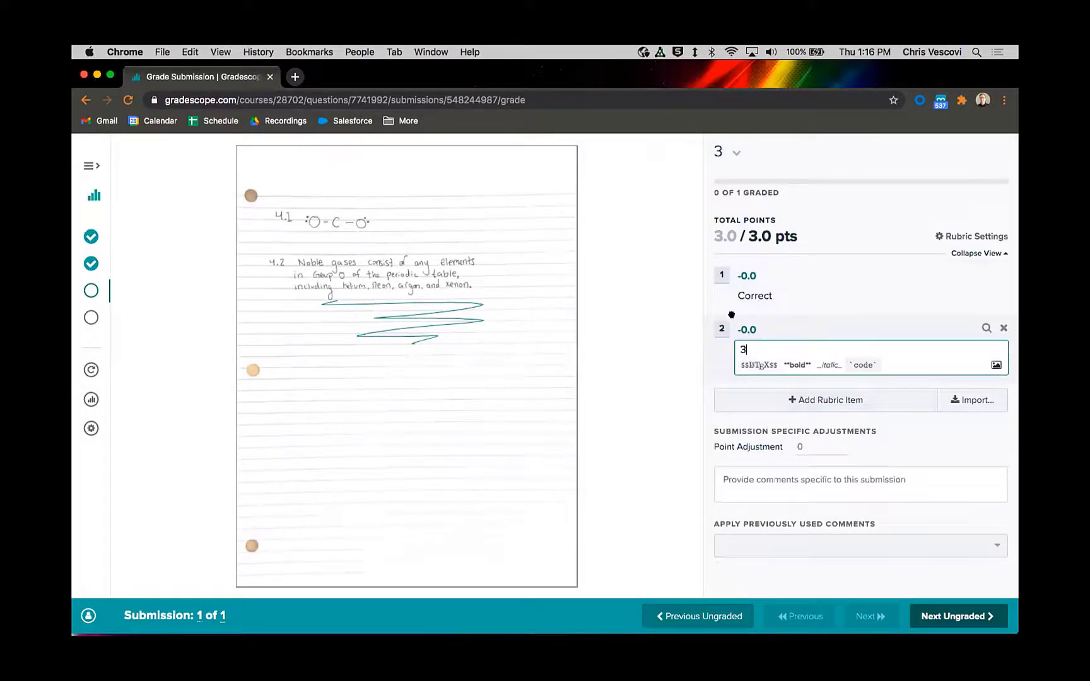
pyautogui.click(748, 328)
pyautogui.write('3')
pyautogui.press('Return')
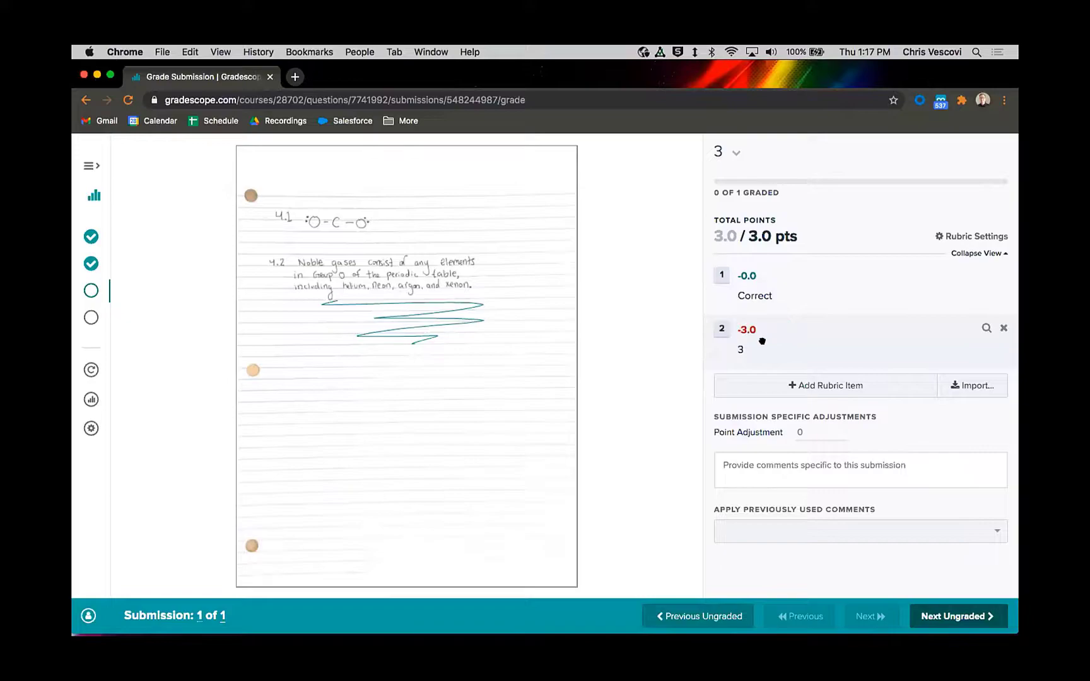
pyautogui.click(761, 345)
pyautogui.press('BackSpace')
pyautogui.write('Incorrect')
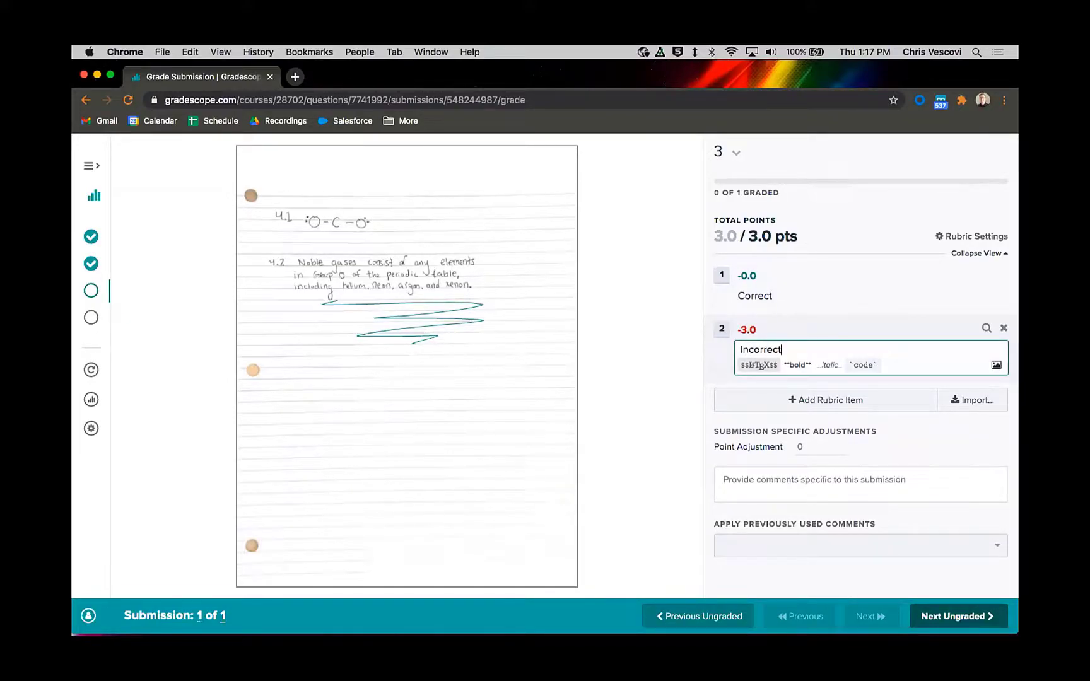
pyautogui.click(721, 328)
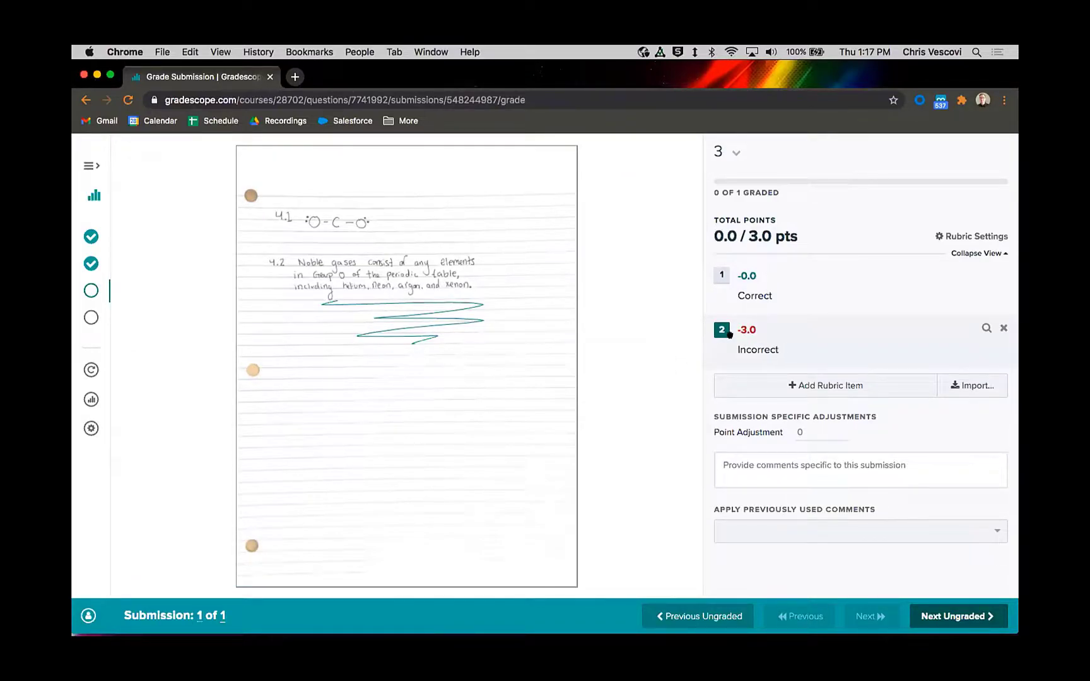
# Step: Format the "Incorrect" rubric item's description in bold and check its formatting markup
pyautogui.click(758, 350)
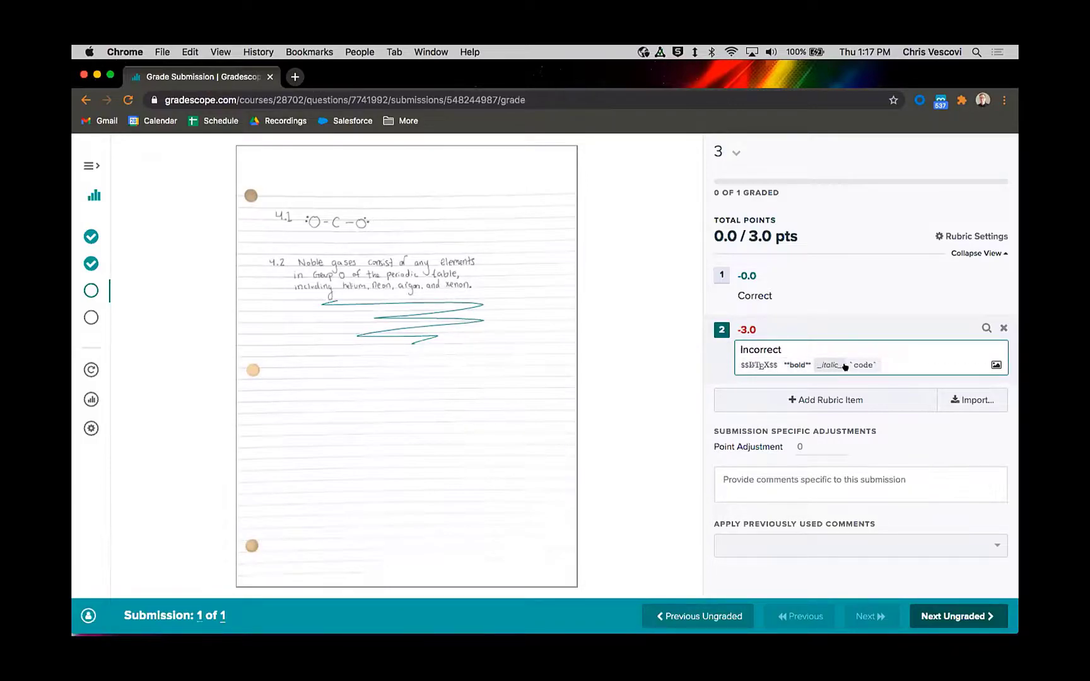
pyautogui.doubleClick(779, 349)
pyautogui.click(796, 365)
pyautogui.click(848, 324)
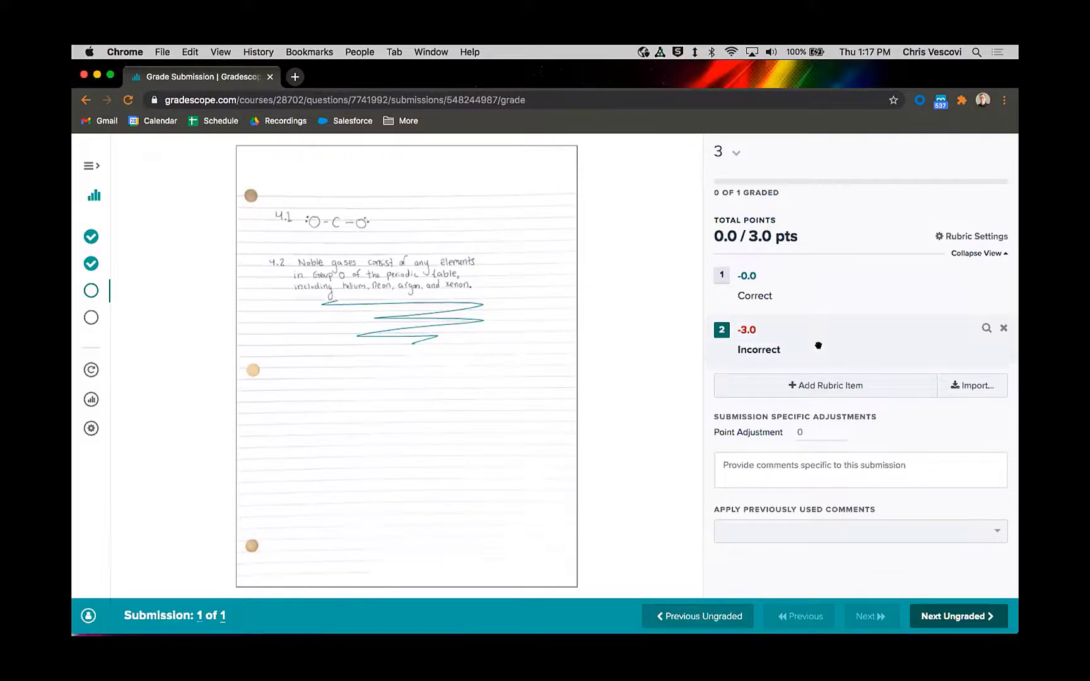
pyautogui.click(781, 347)
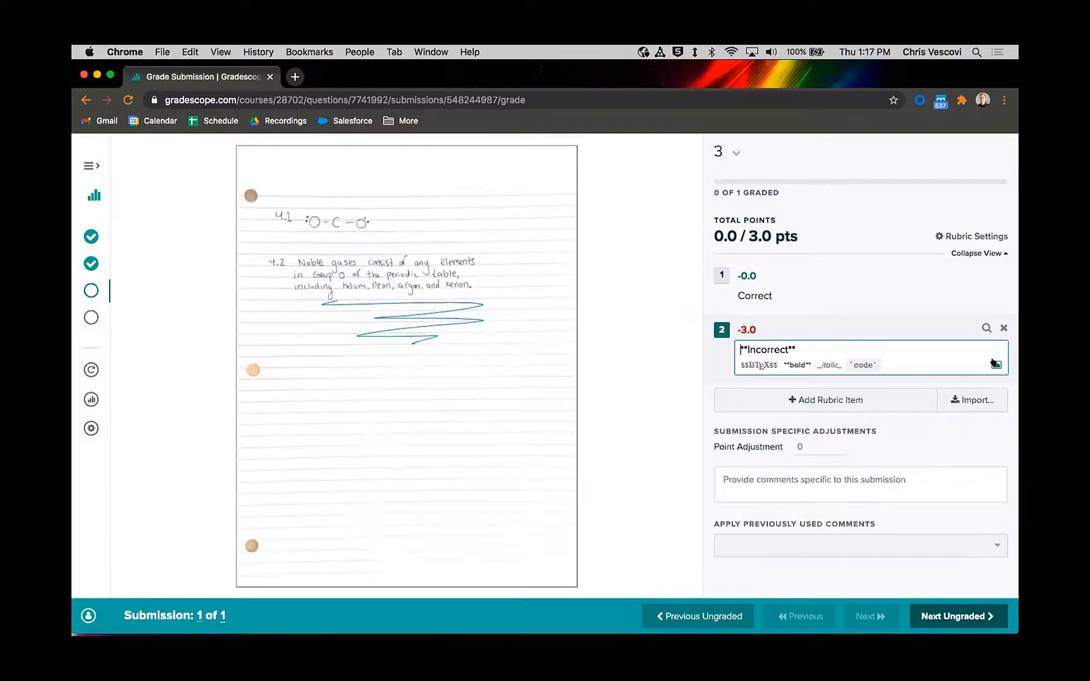
pyautogui.click(837, 317)
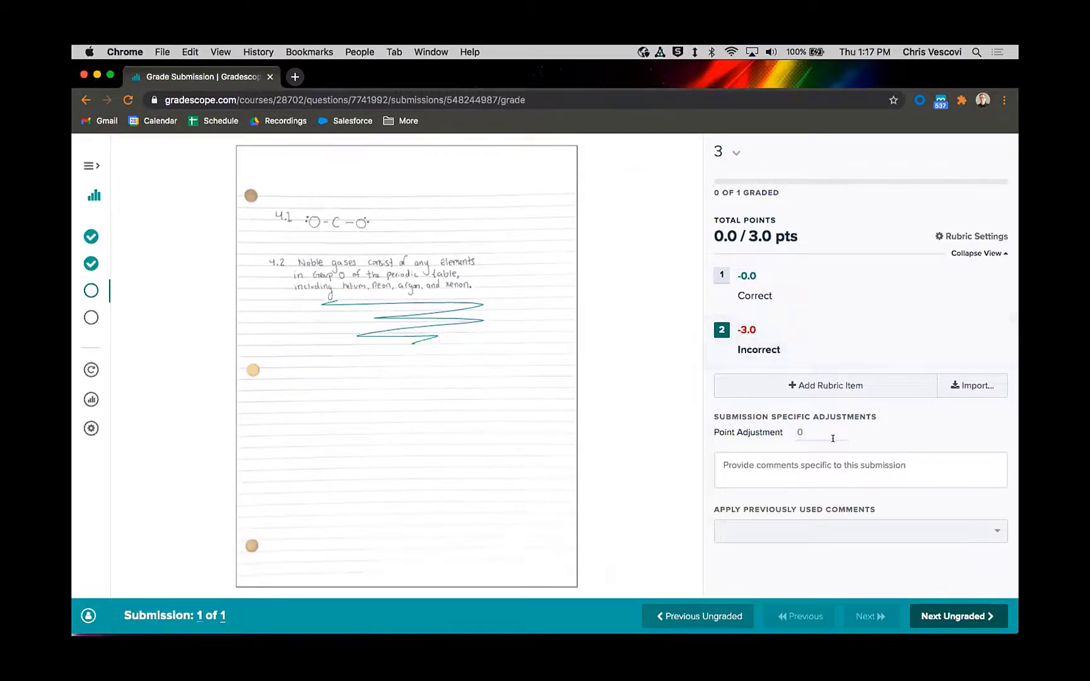
# Step: Finish grading question 3 and open the grade review for Sample Student-Uploaded
pyautogui.click(936, 616)
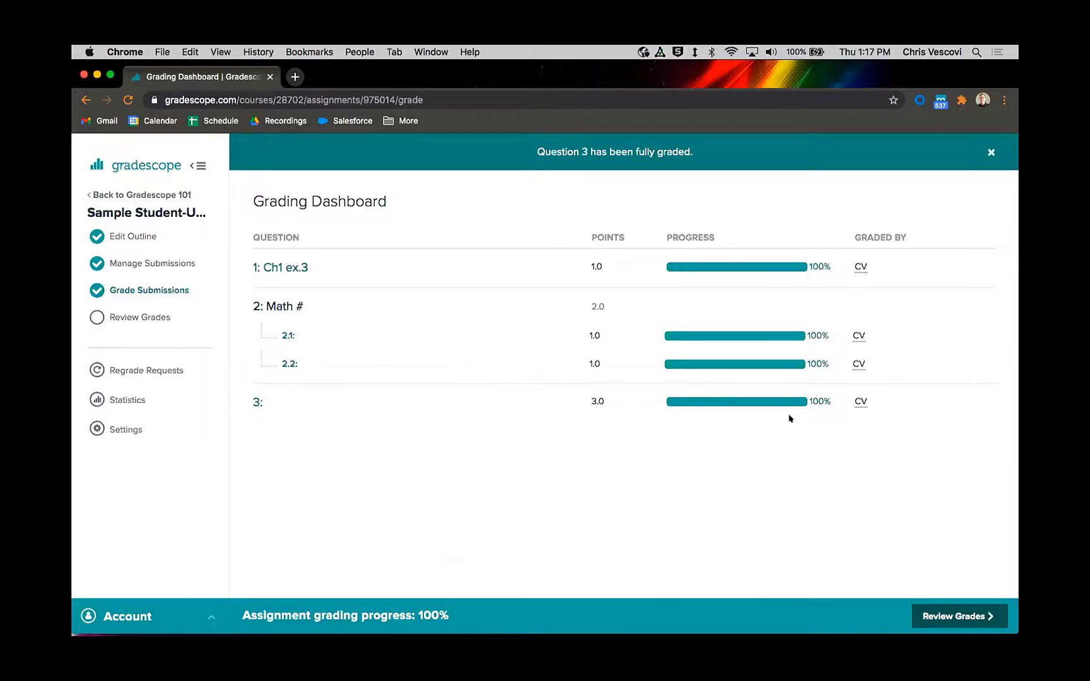
pyautogui.click(132, 317)
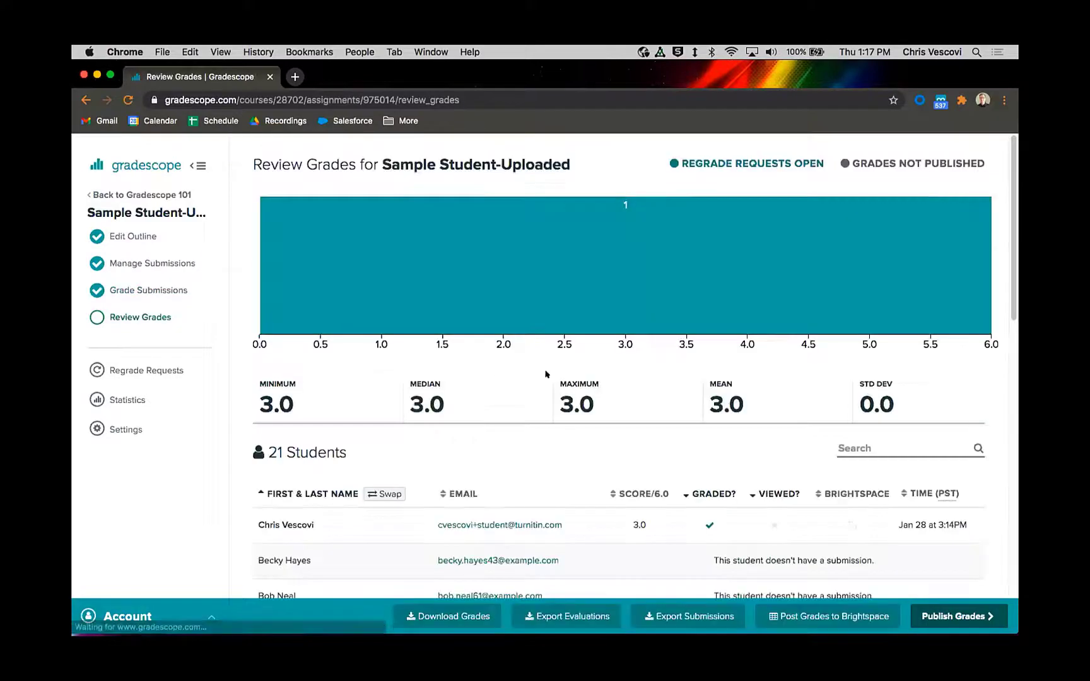
pyautogui.moveTo(1011, 159)
pyautogui.mouseDown()
pyautogui.moveTo(1014, 369)
pyautogui.moveTo(1011, 167)
pyautogui.mouseUp()
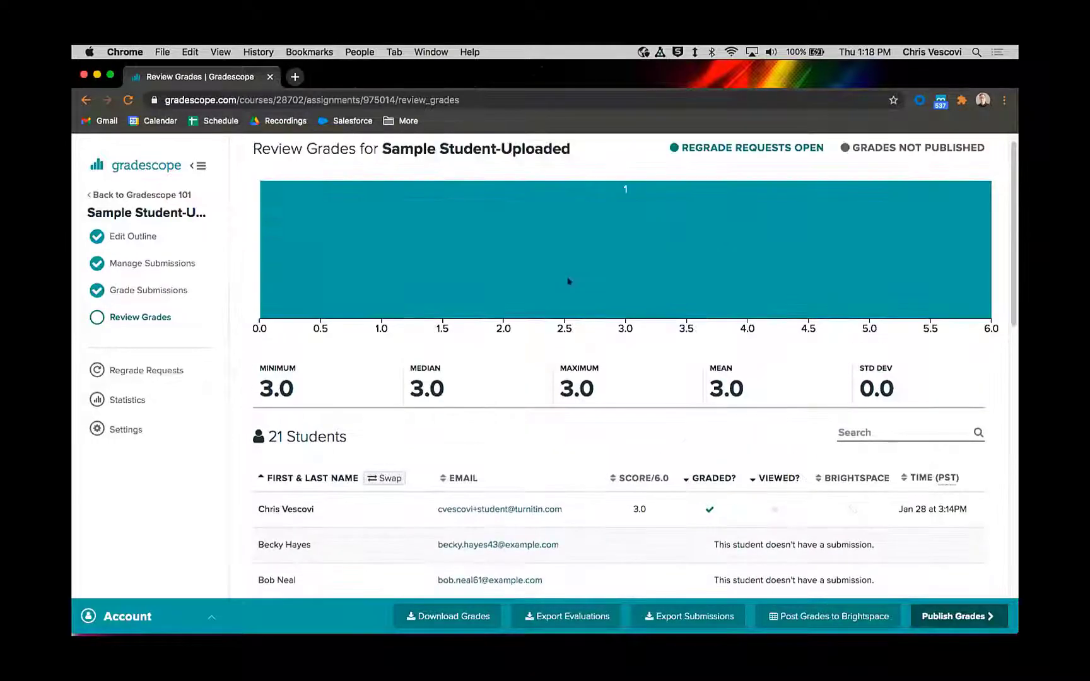
# Step: Examine the Assignment Statistics, including the question chart and the mean score for each question
pyautogui.click(123, 401)
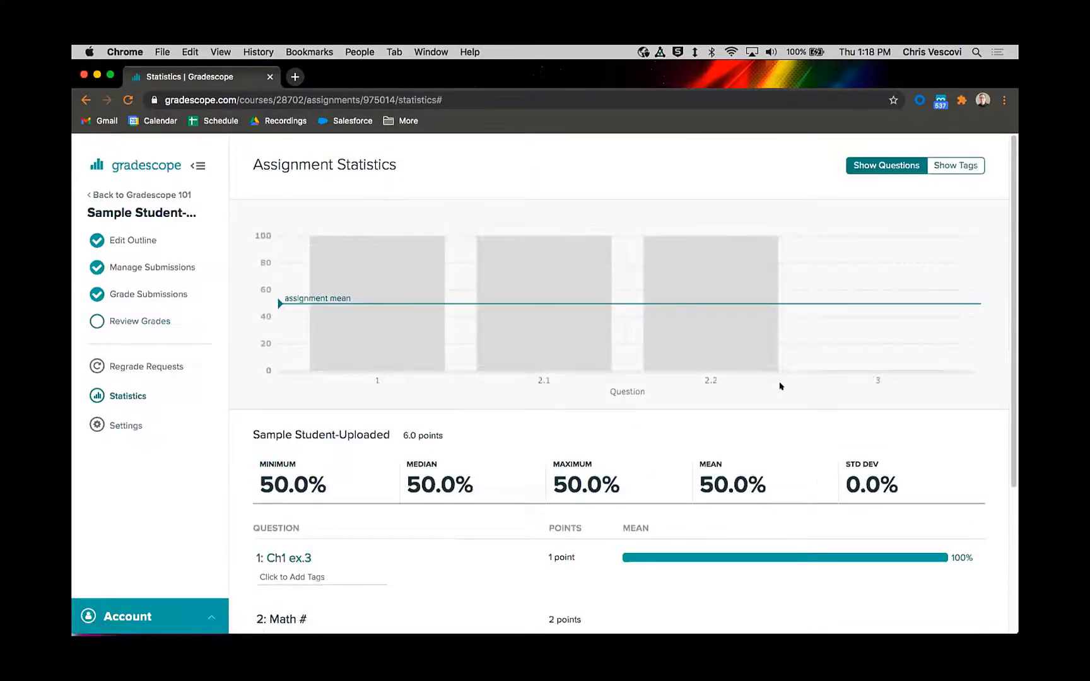
pyautogui.moveTo(1008, 167); pyautogui.dragTo(1014, 339)
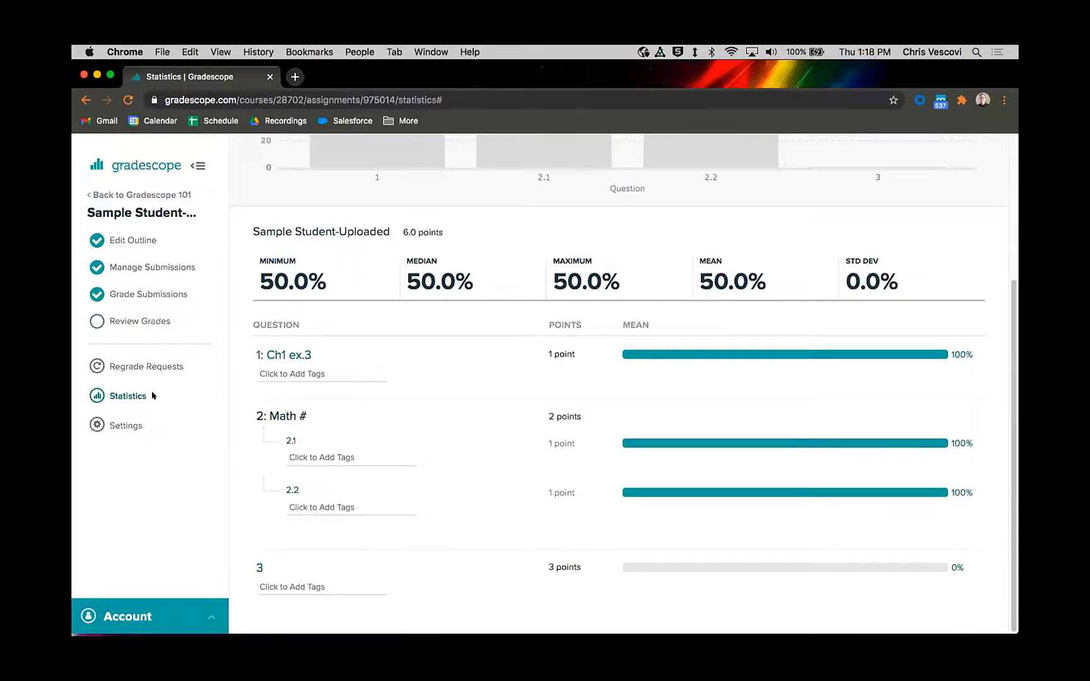
pyautogui.click(125, 398)
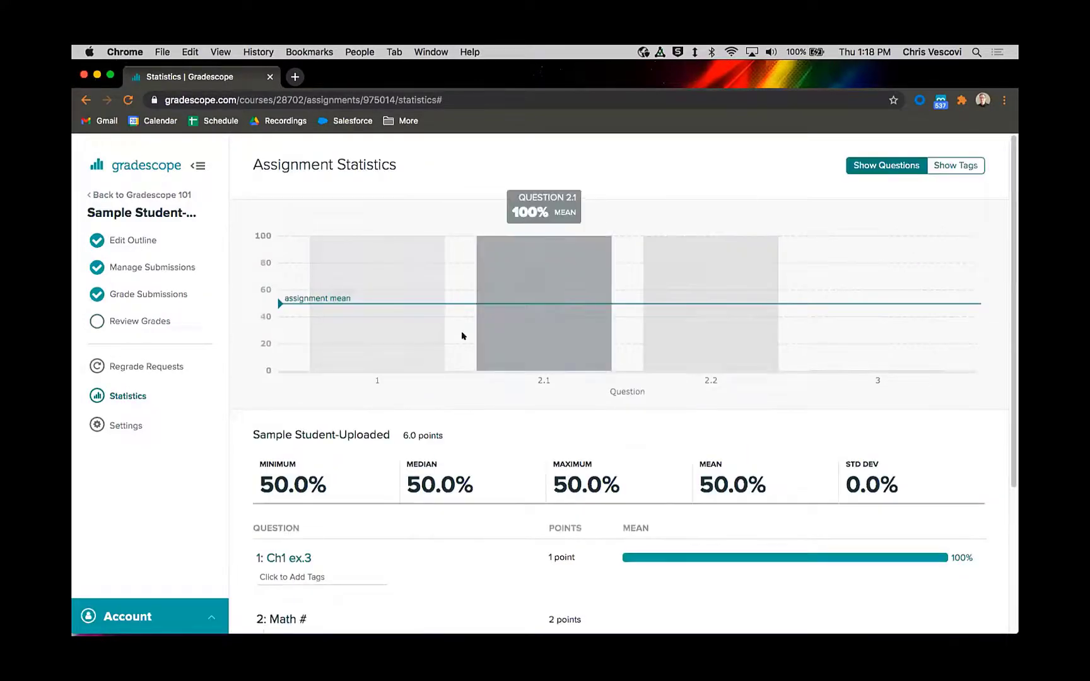
pyautogui.scroll(-3, 558, 440)
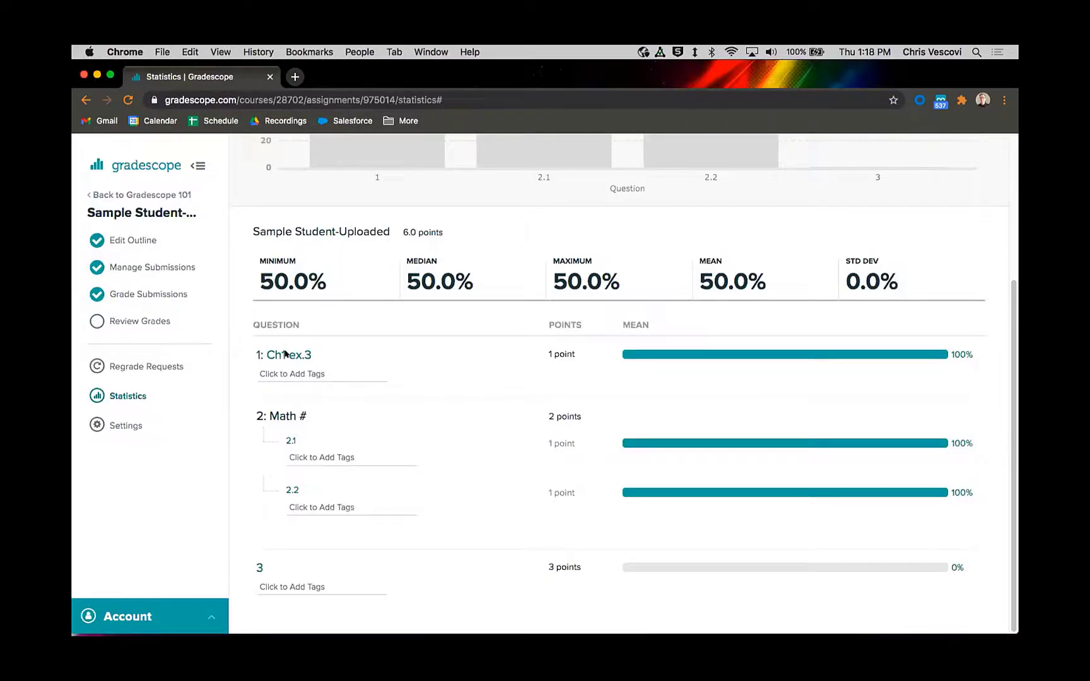
# Step: Tag question 1 (Ch1 ex.3) with "Topic 1" in the assignment statistics
pyautogui.click(335, 372)
pyautogui.click(413, 374)
pyautogui.click(330, 373)
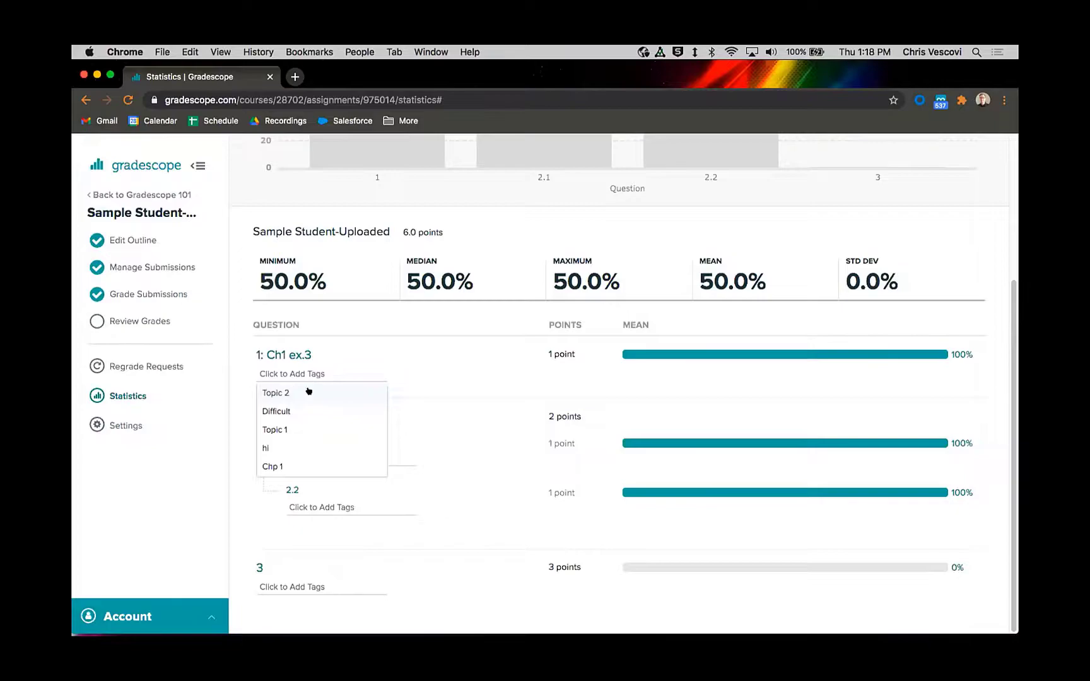
pyautogui.click(290, 429)
pyautogui.click(327, 380)
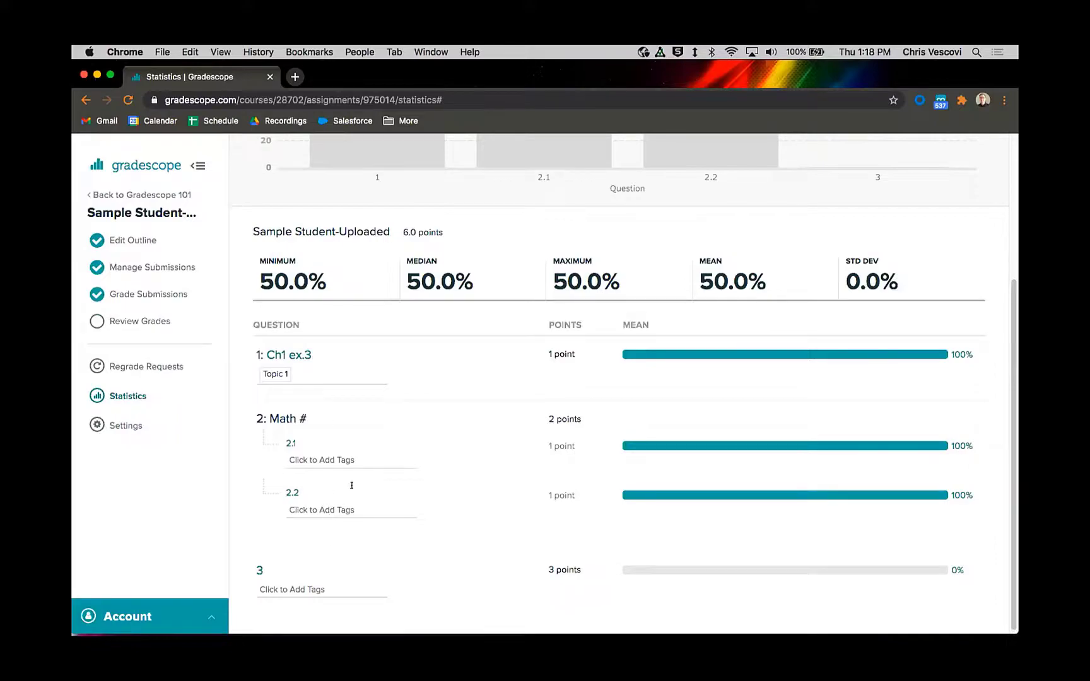
# Step: View the assignment statistics by tag, and return to the statistics by question
pyautogui.scroll(5, 549, 427)
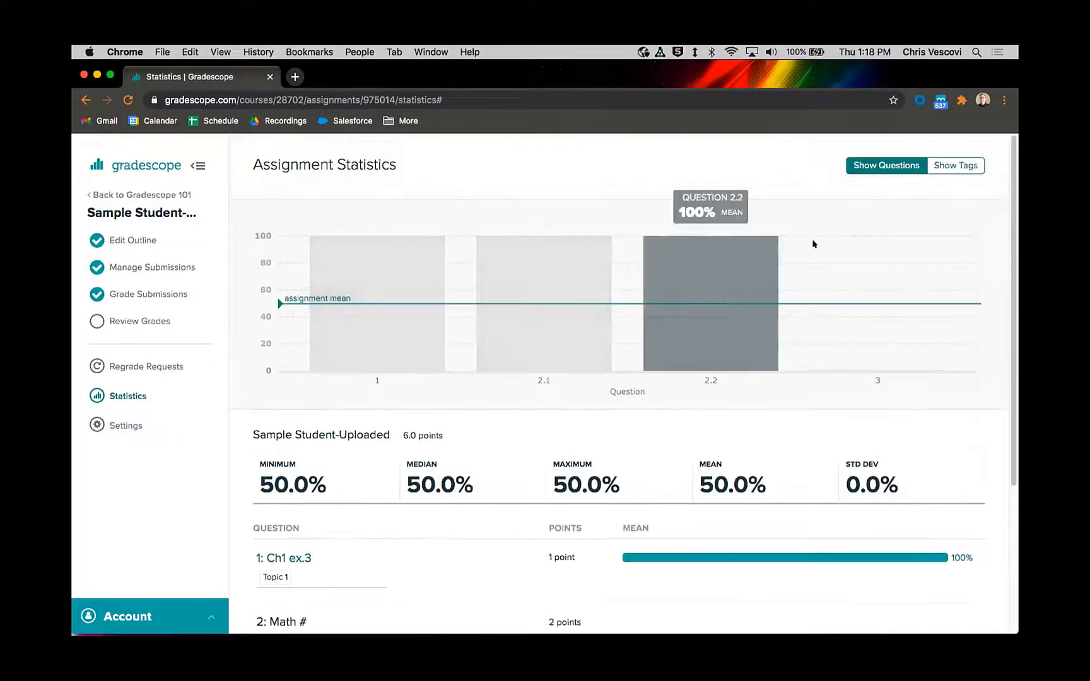
pyautogui.click(943, 166)
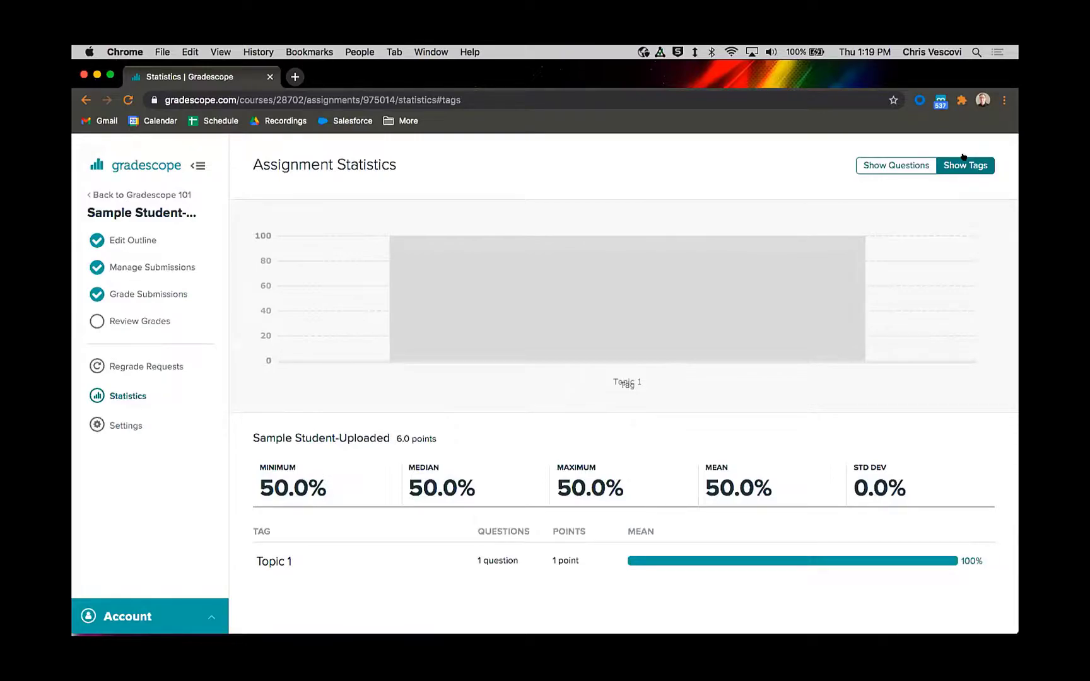
pyautogui.click(895, 166)
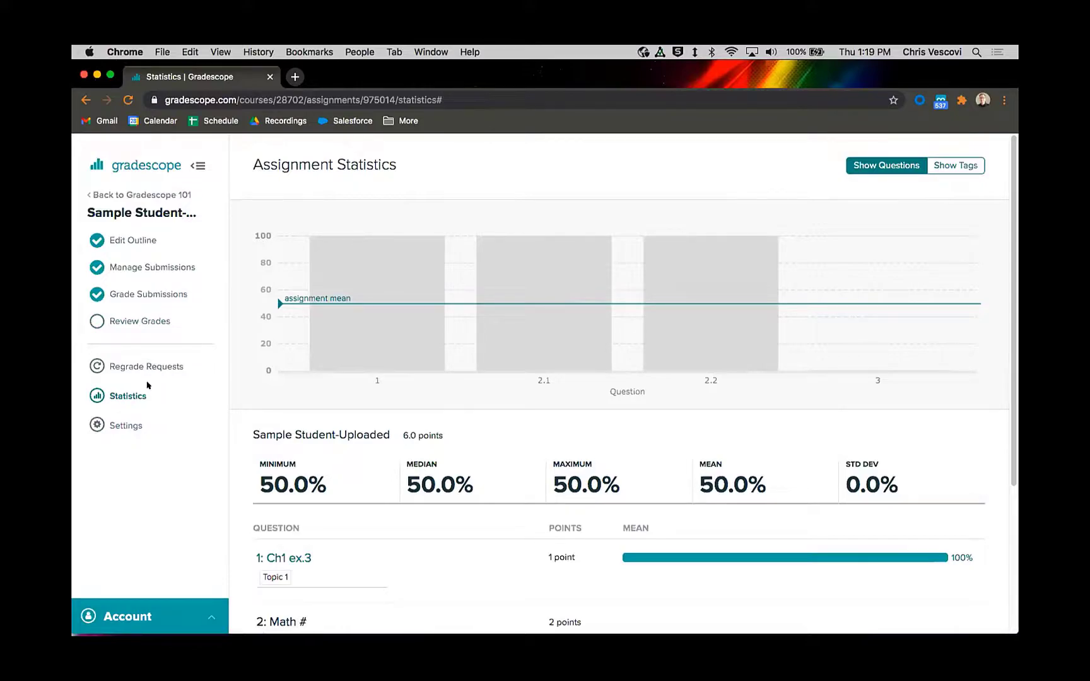
# Step: Switch to the student account in Firefox and view the Sample Student-Uploaded submission before grades are published
pyautogui.moveTo(558, 631)
pyautogui.click(449, 625)
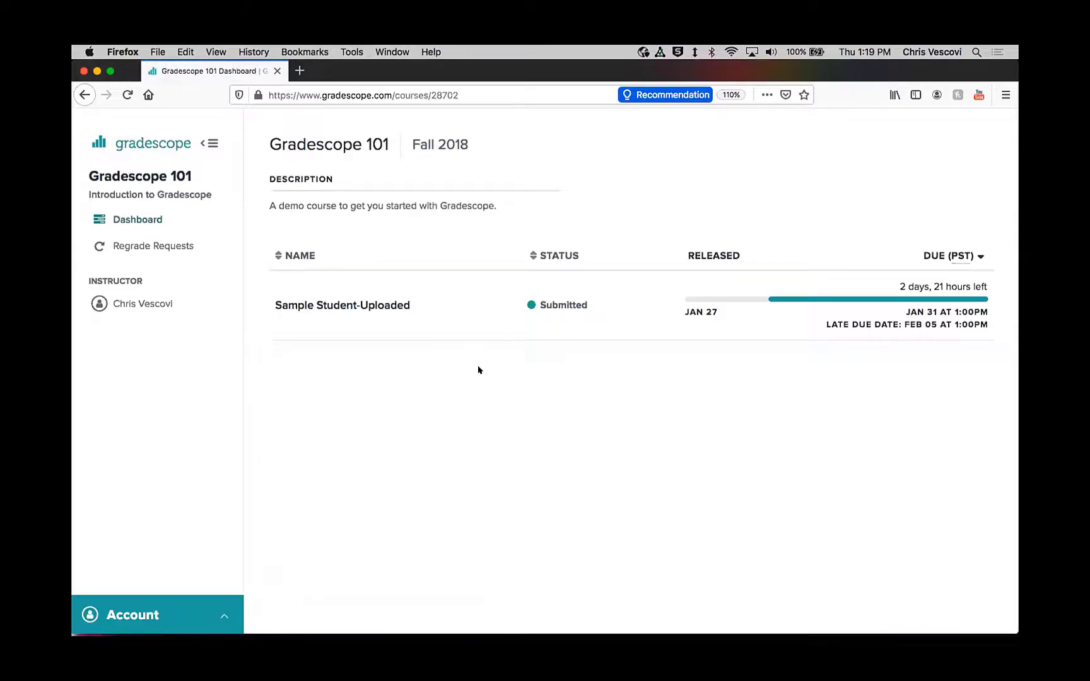
pyautogui.click(372, 306)
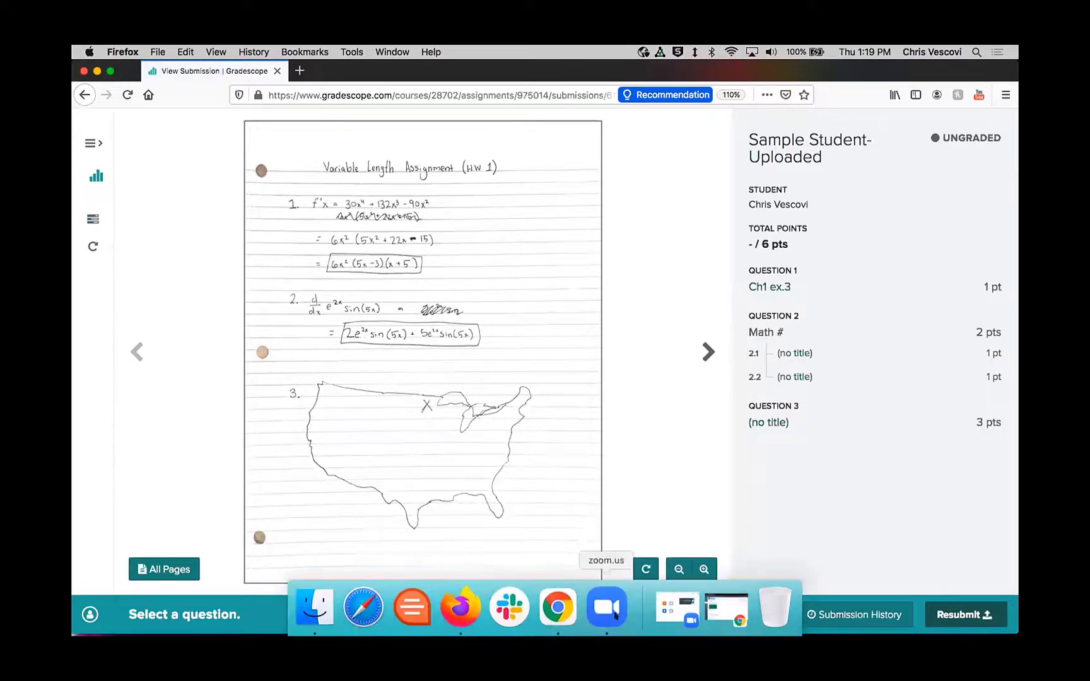
# Step: Return to the instructor account in Chrome and publish the grades for Sample Student-Uploaded
pyautogui.click(557, 606)
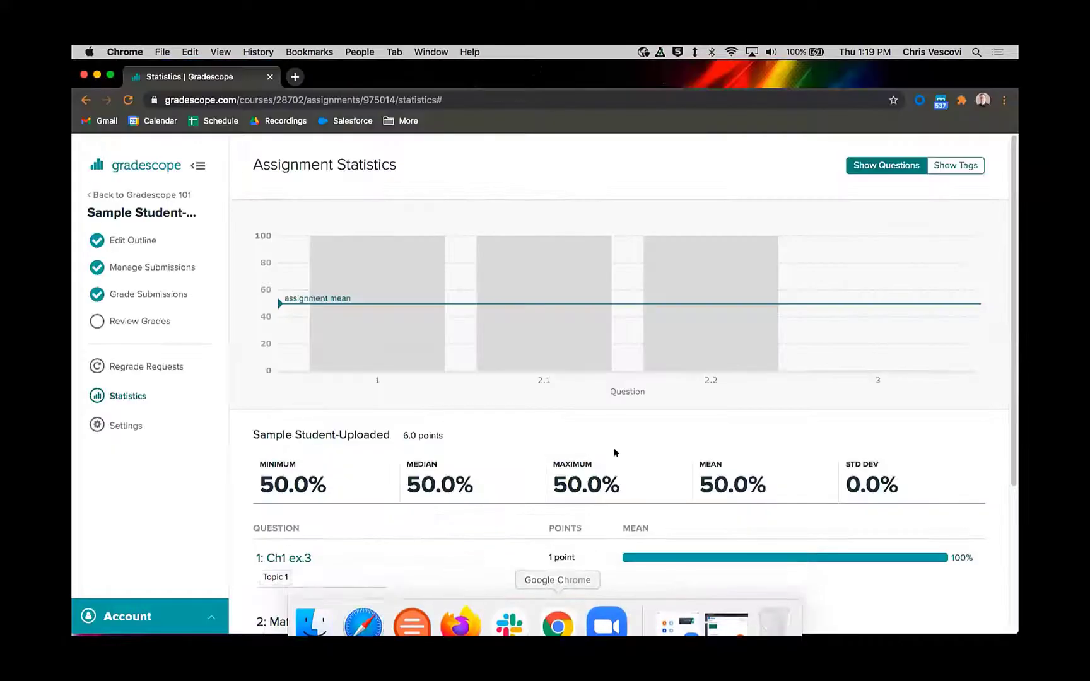
pyautogui.click(125, 319)
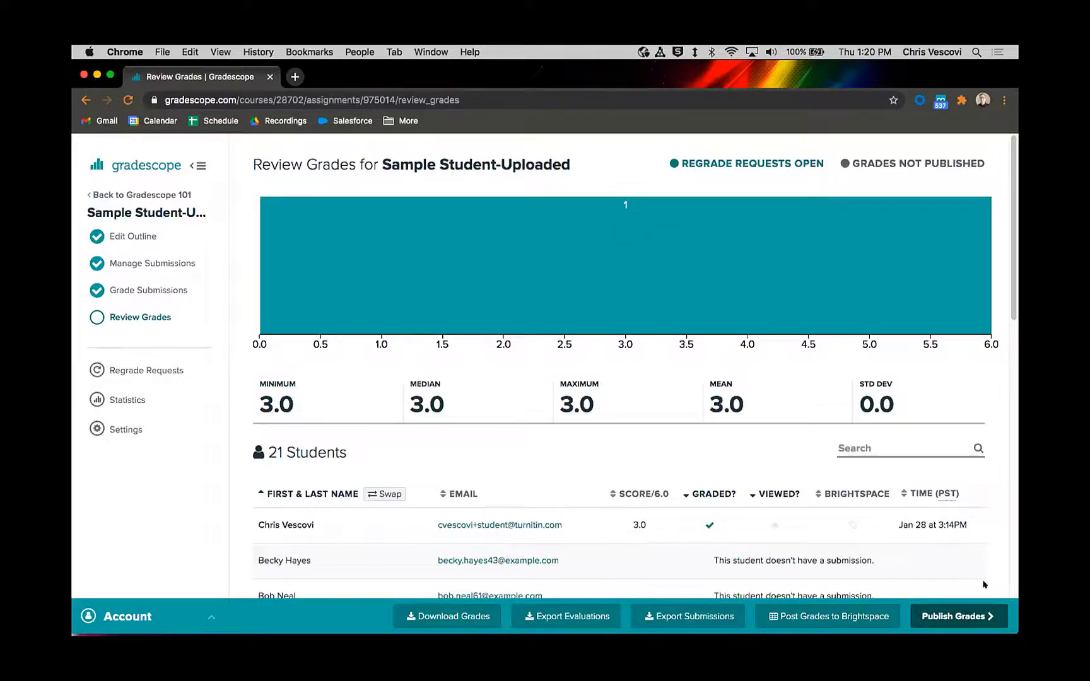
pyautogui.click(964, 613)
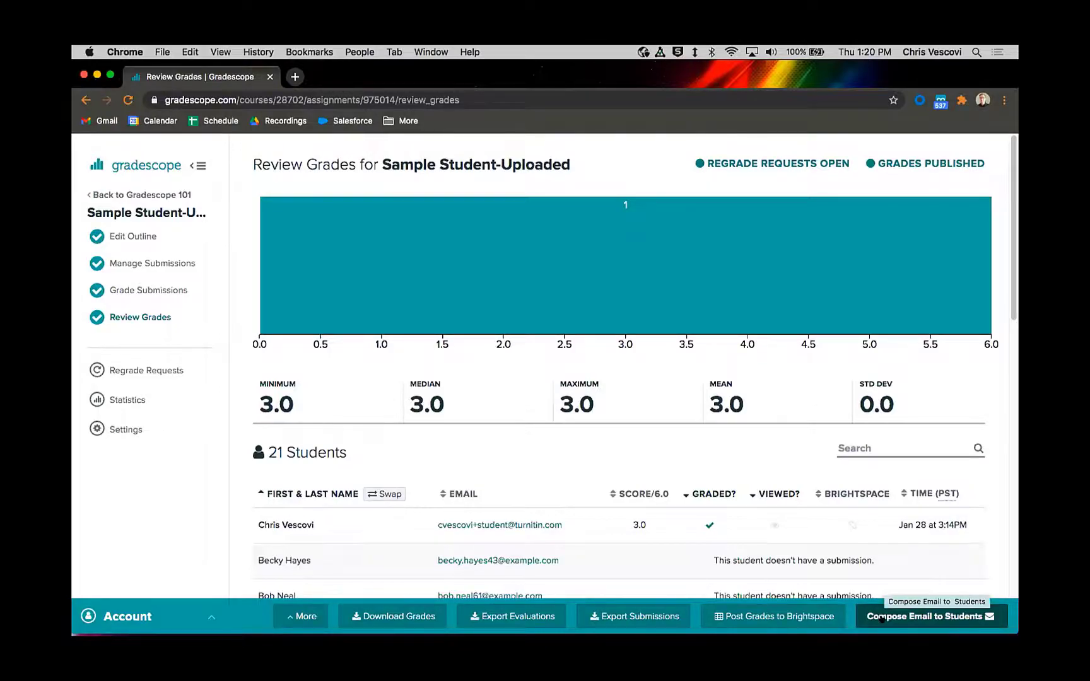
# Step: Review the email draft notifying students about their graded work, and close it without sending
pyautogui.click(913, 619)
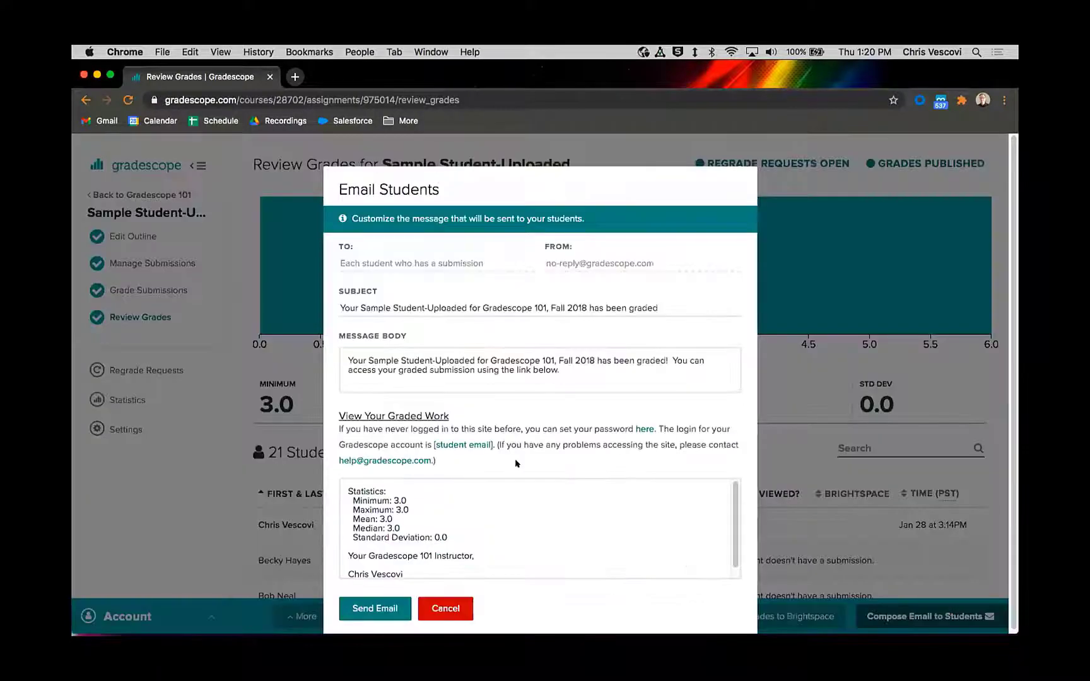
pyautogui.click(590, 386)
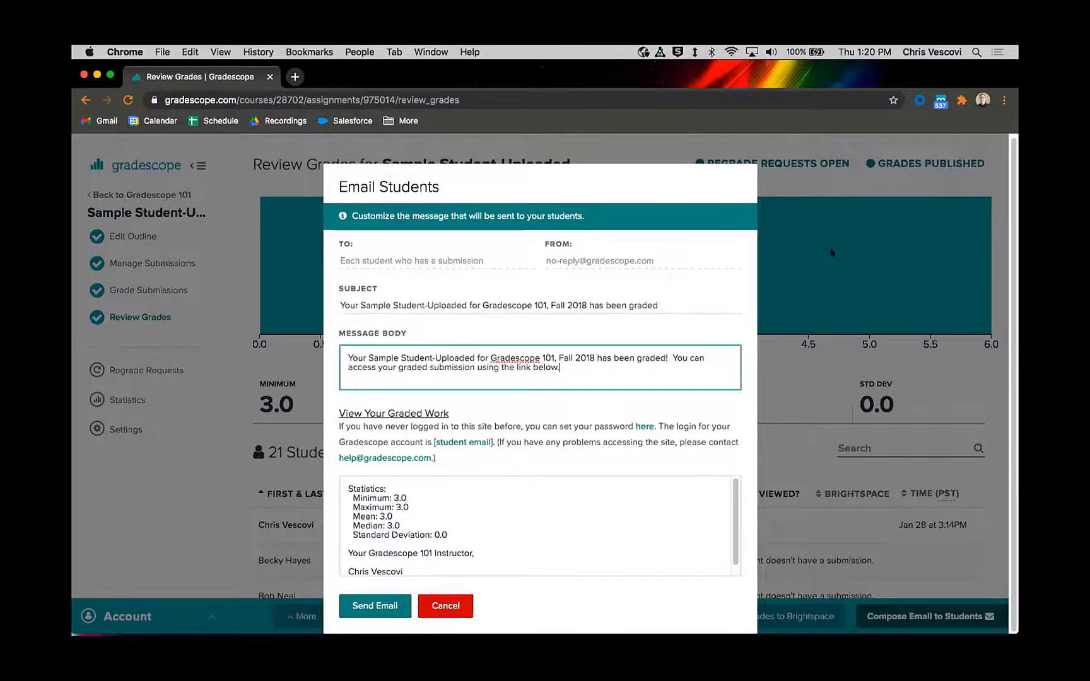
pyautogui.click(842, 285)
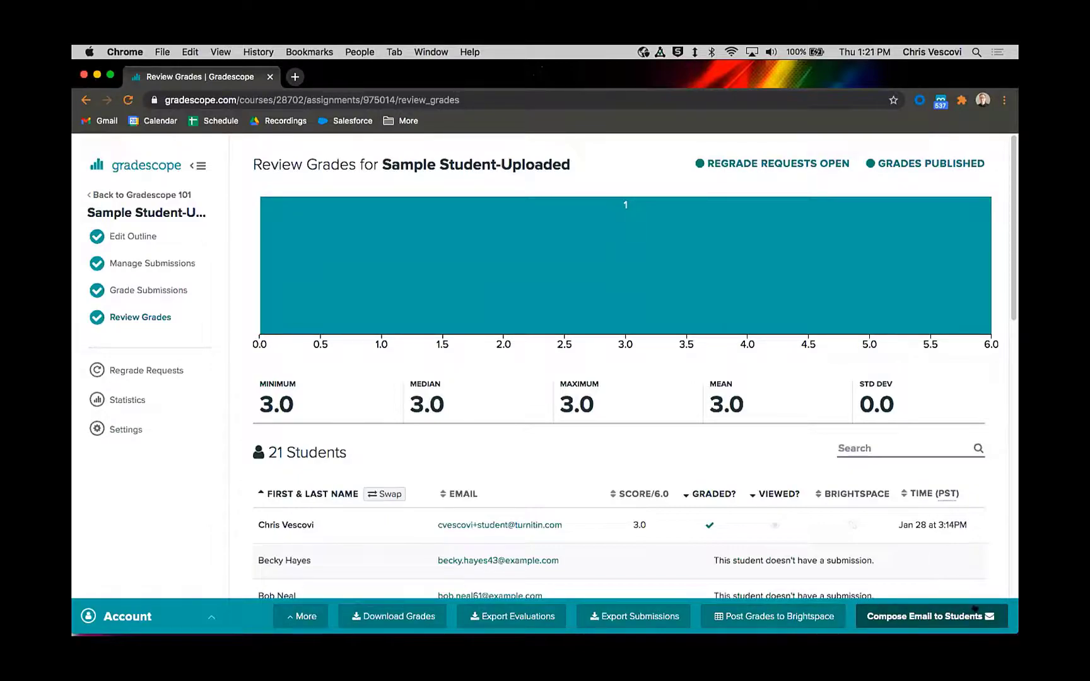
# Step: Switch to the student account in Firefox, reopen Sample Student-Uploaded from the dashboard, and view question 3's graded rubric
pyautogui.click(462, 606)
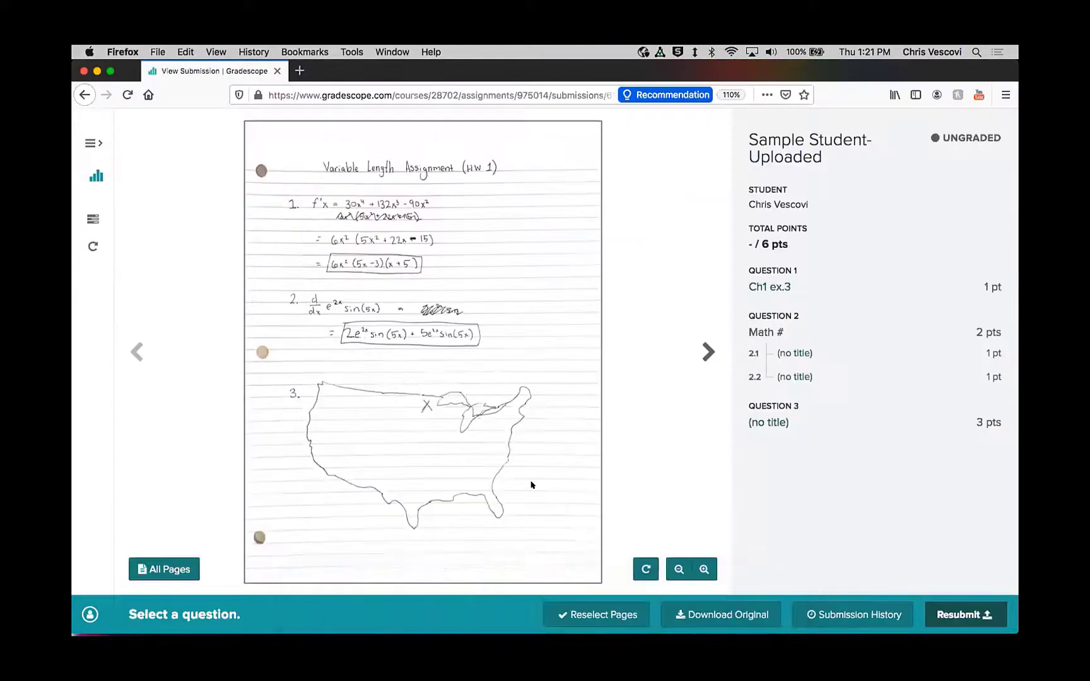
pyautogui.click(96, 176)
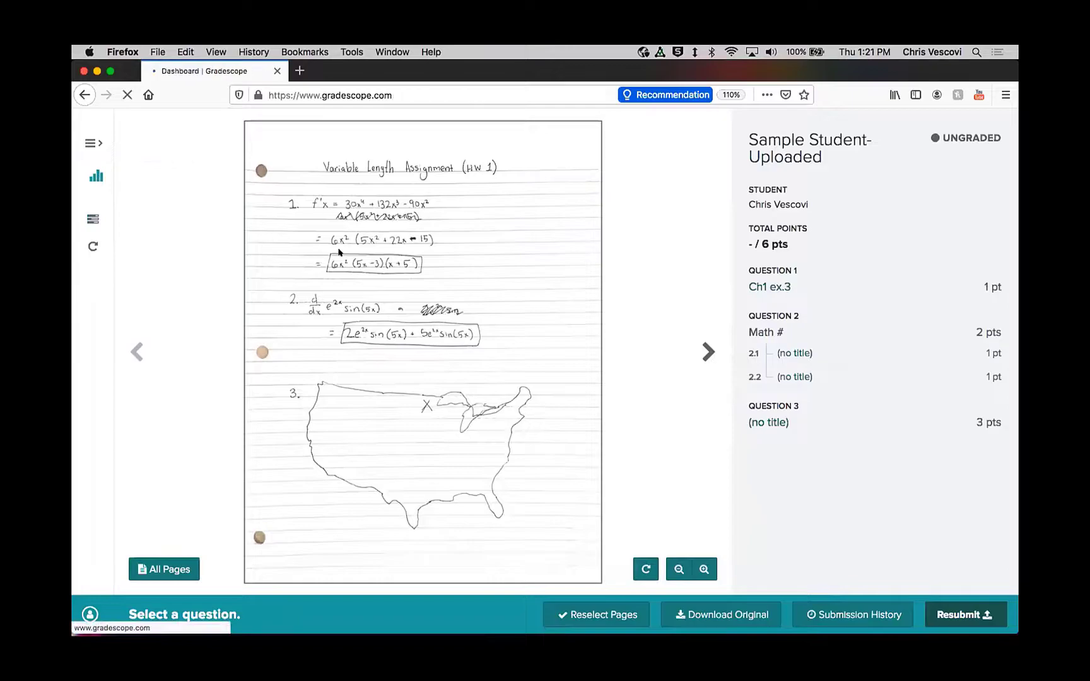
pyautogui.click(402, 405)
pyautogui.click(526, 311)
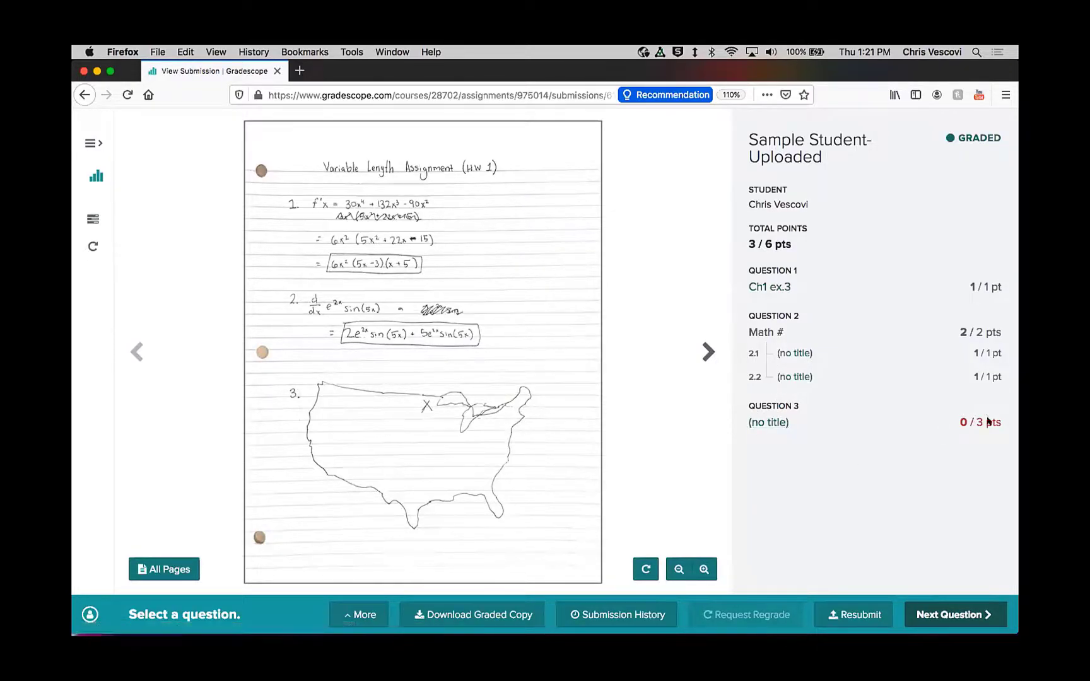
pyautogui.click(764, 423)
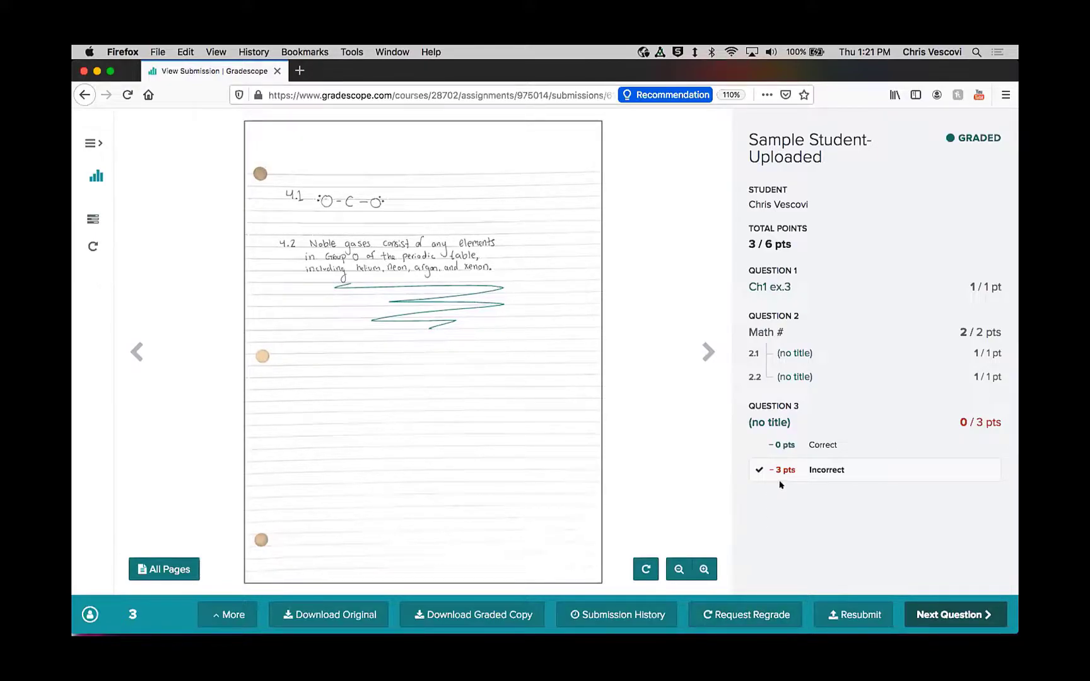
# Step: Preview the regrade request forms for questions 3 and 2.2, cancelling each without submitting
pyautogui.click(733, 613)
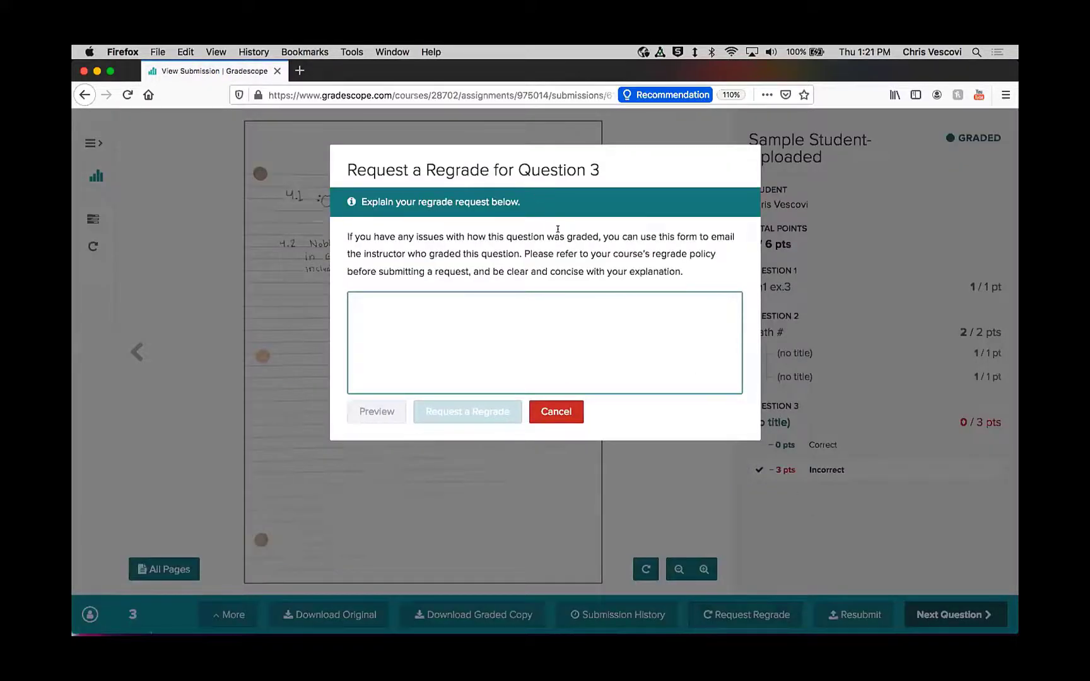
pyautogui.click(579, 409)
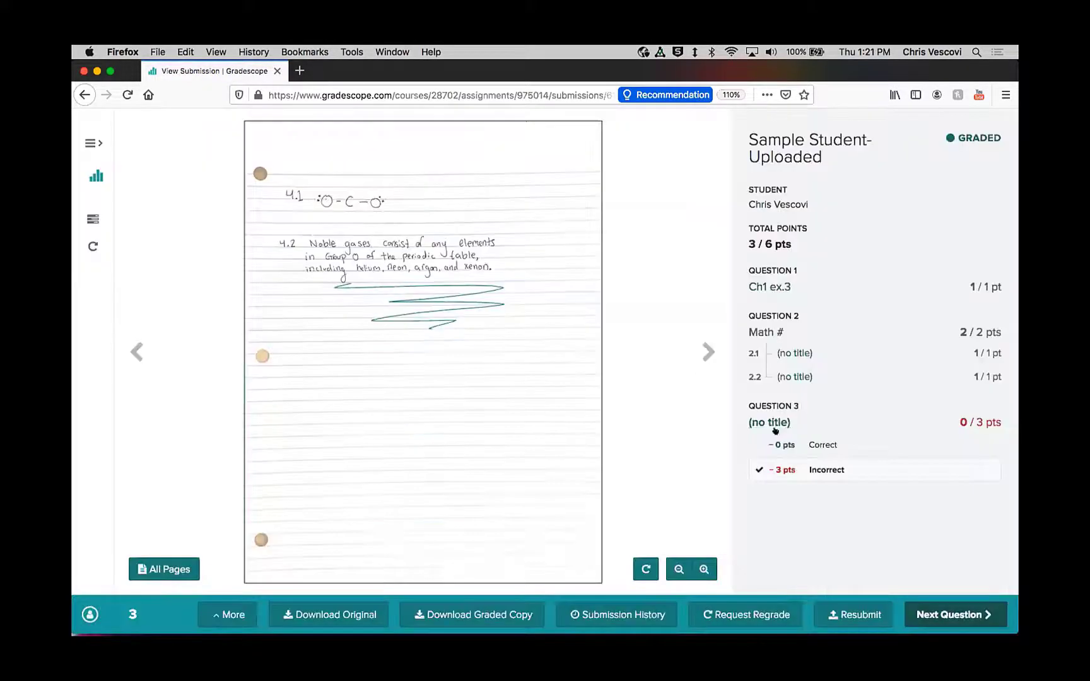
pyautogui.click(797, 377)
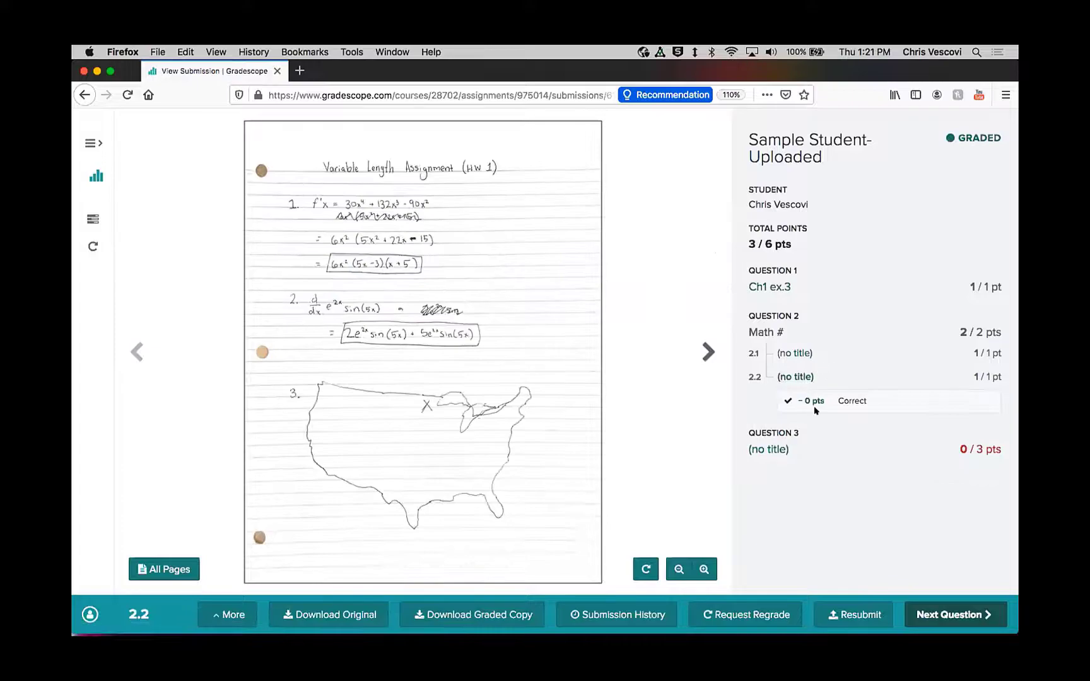
pyautogui.click(720, 614)
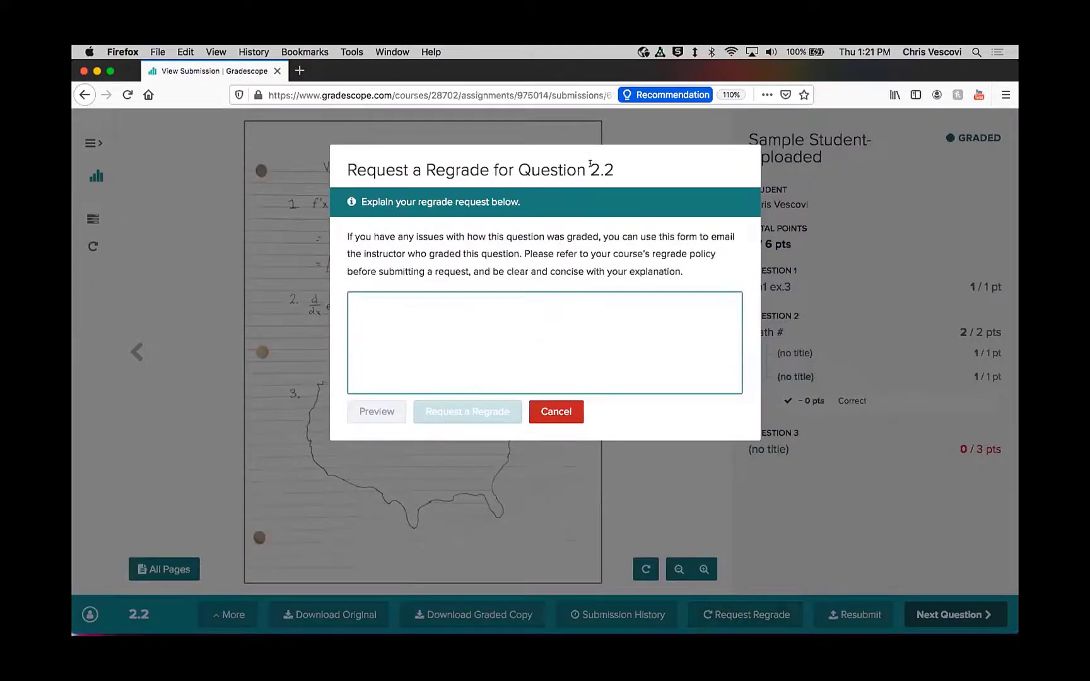
pyautogui.click(551, 418)
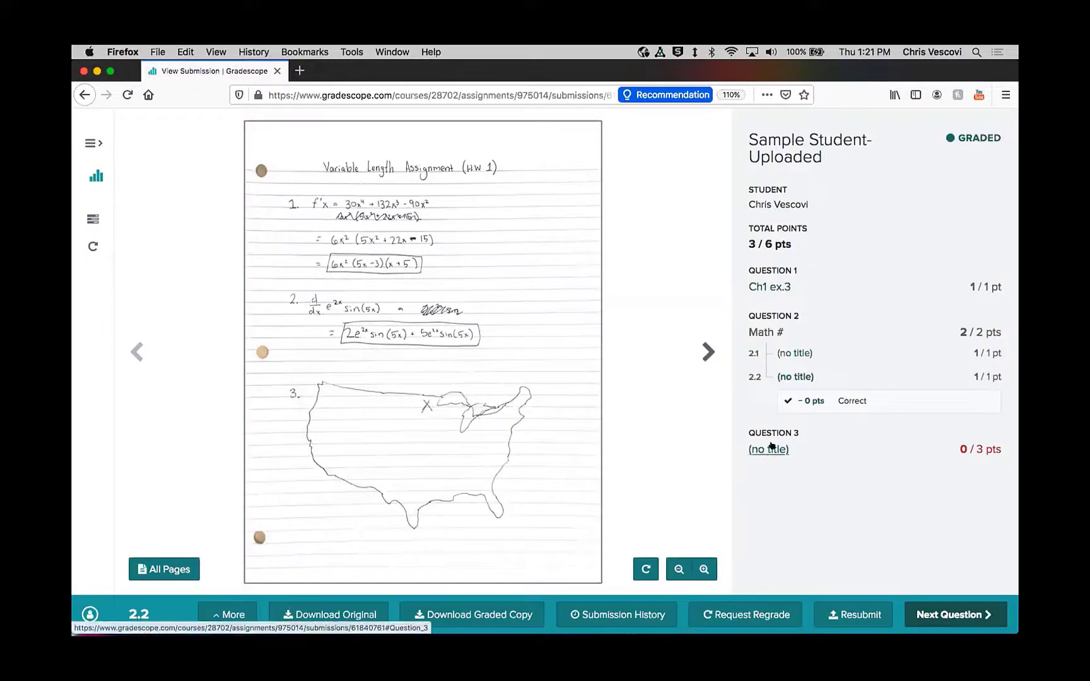
# Step: Submit a regrade request for question 3 with the explanation "Please take another look..."
pyautogui.click(771, 448)
pyautogui.click(731, 613)
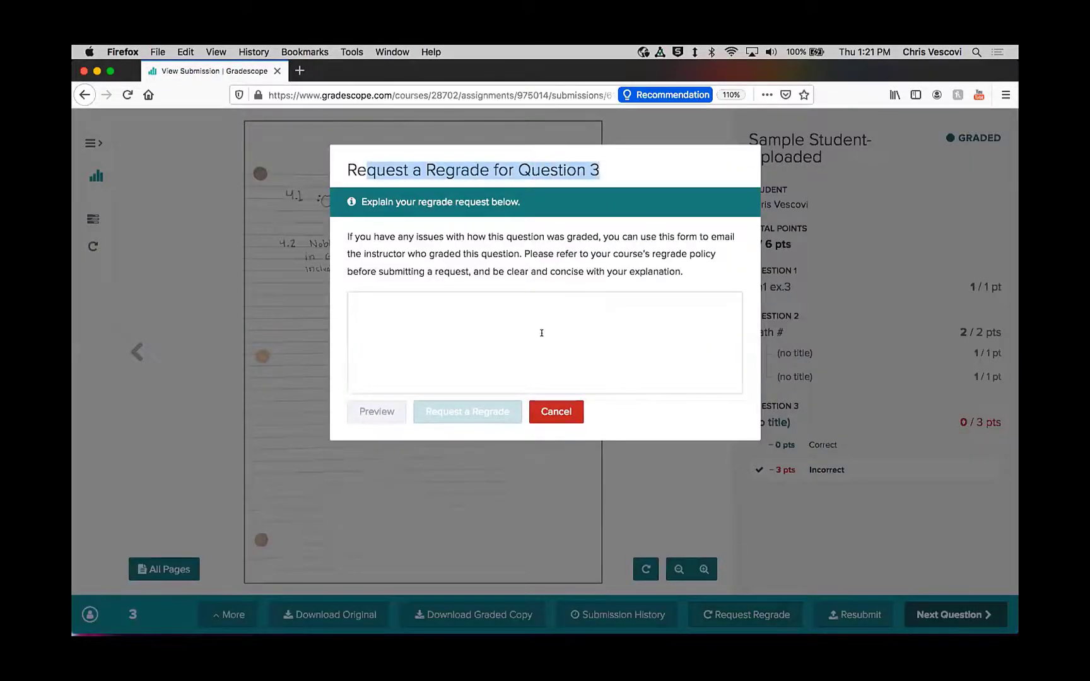
pyautogui.write('Please t')
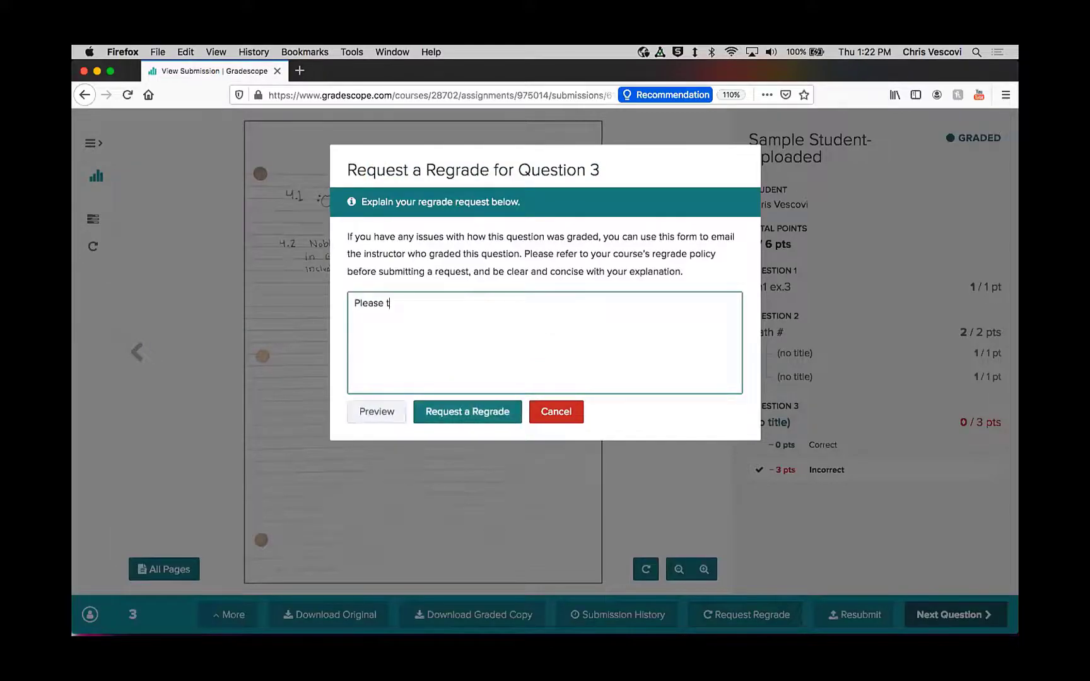
pyautogui.write('ake another look...')
pyautogui.click(452, 410)
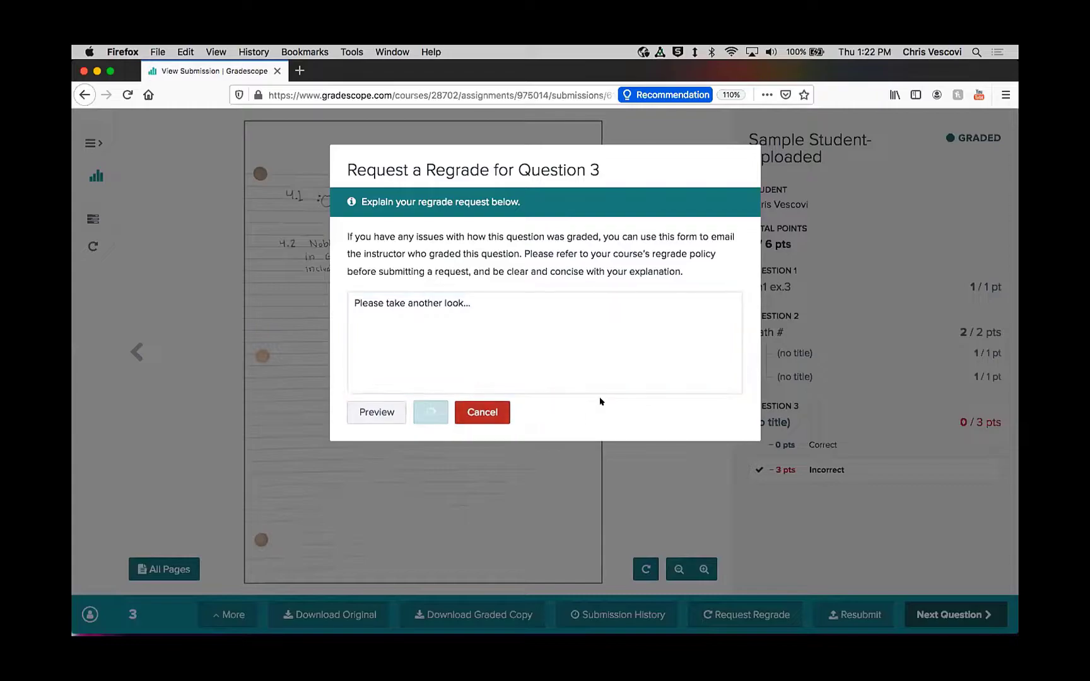
# Step: Switch to the instructor account in Chrome and open the question 3 regrade request for review
pyautogui.moveTo(568, 610)
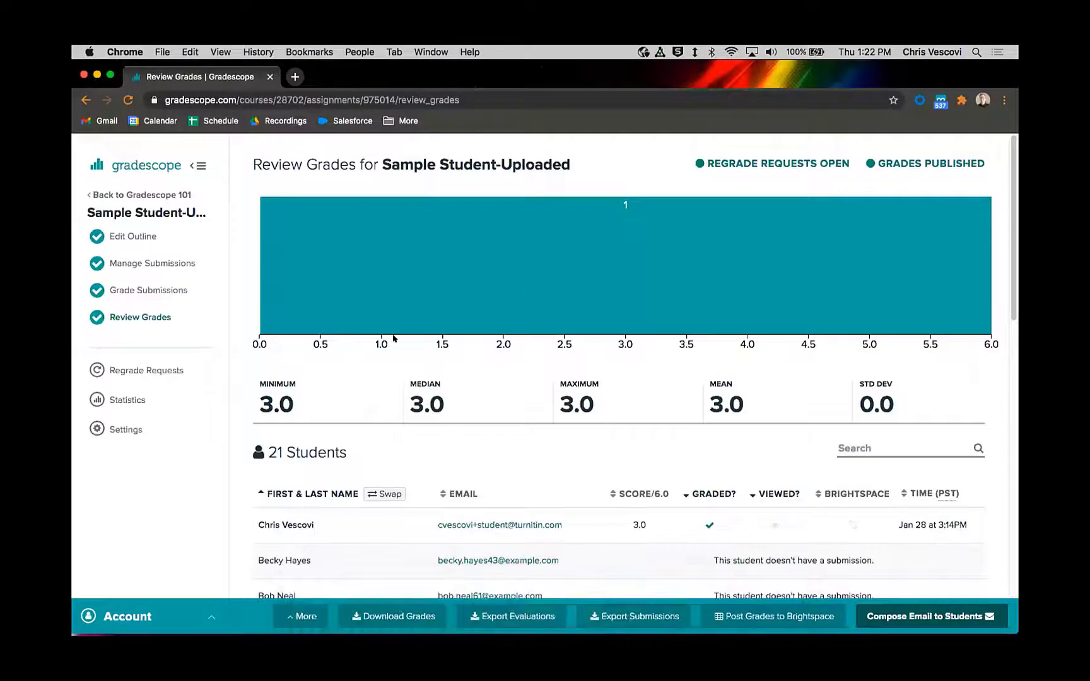
pyautogui.click(133, 264)
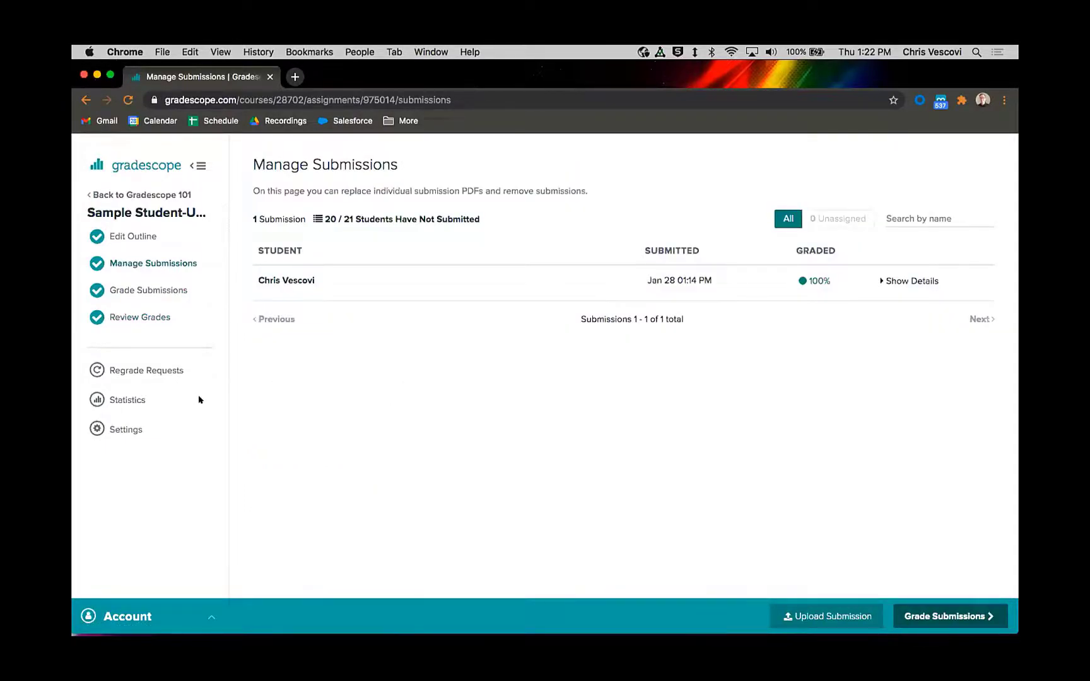
pyautogui.click(131, 370)
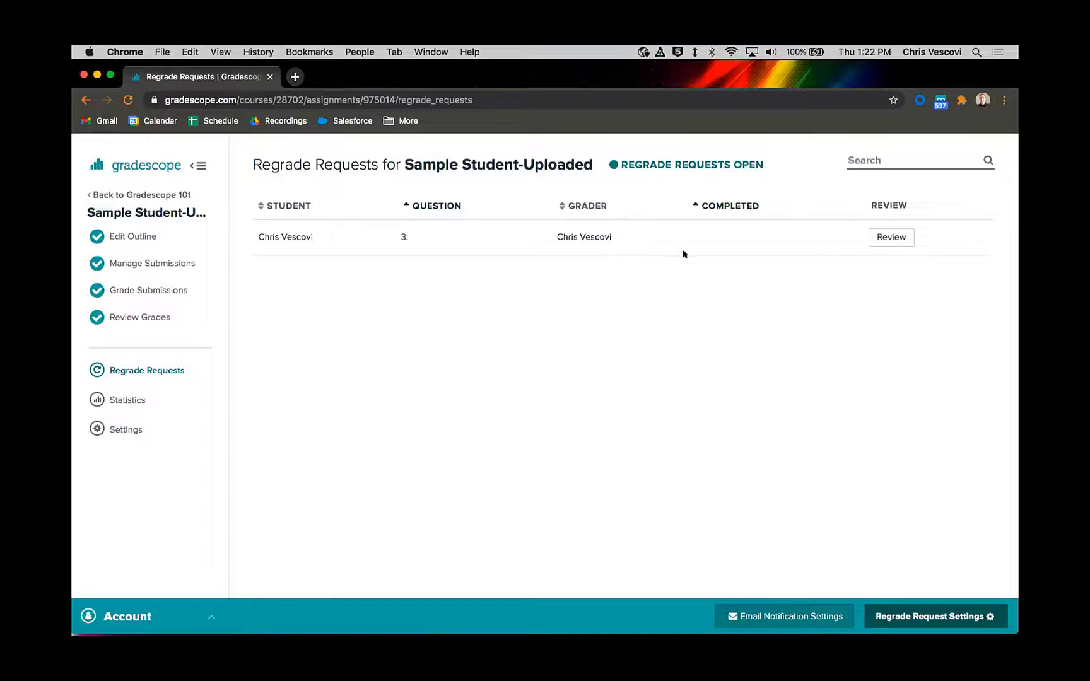
pyautogui.click(881, 237)
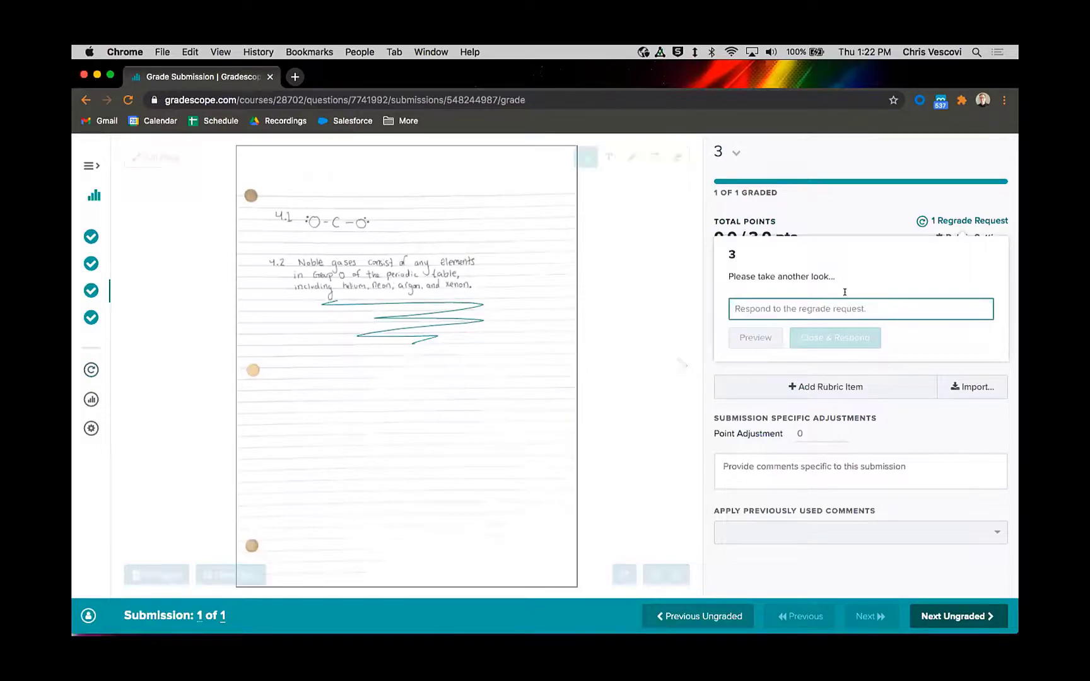
# Step: Examine the student's regrade message and the response field, and close the request without responding
pyautogui.click(738, 271)
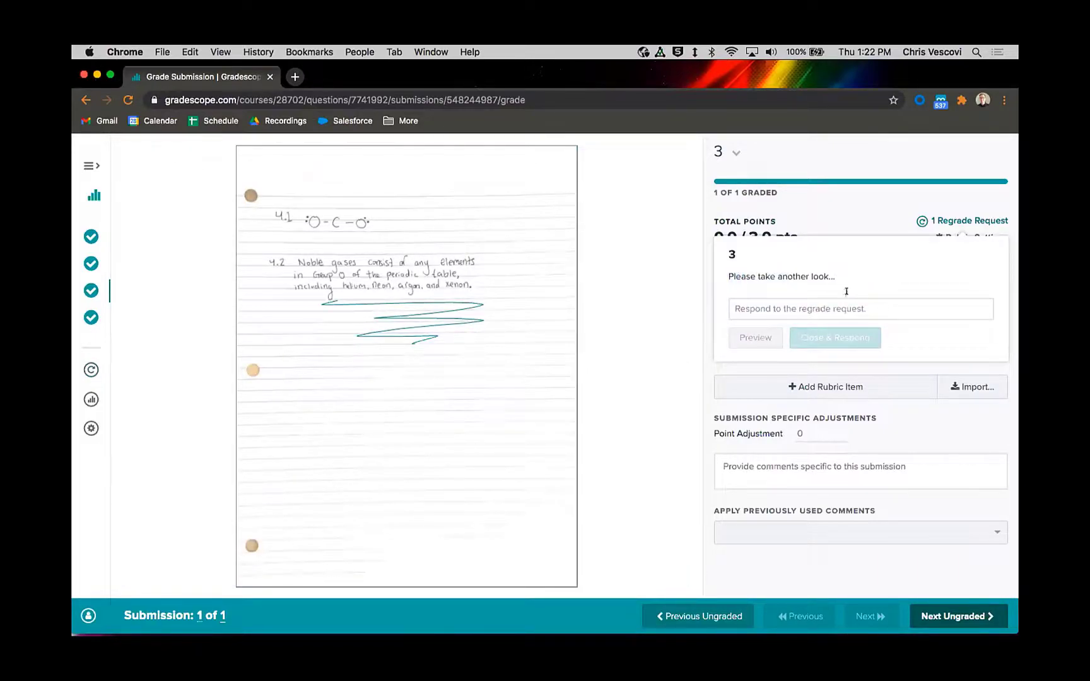
pyautogui.click(756, 305)
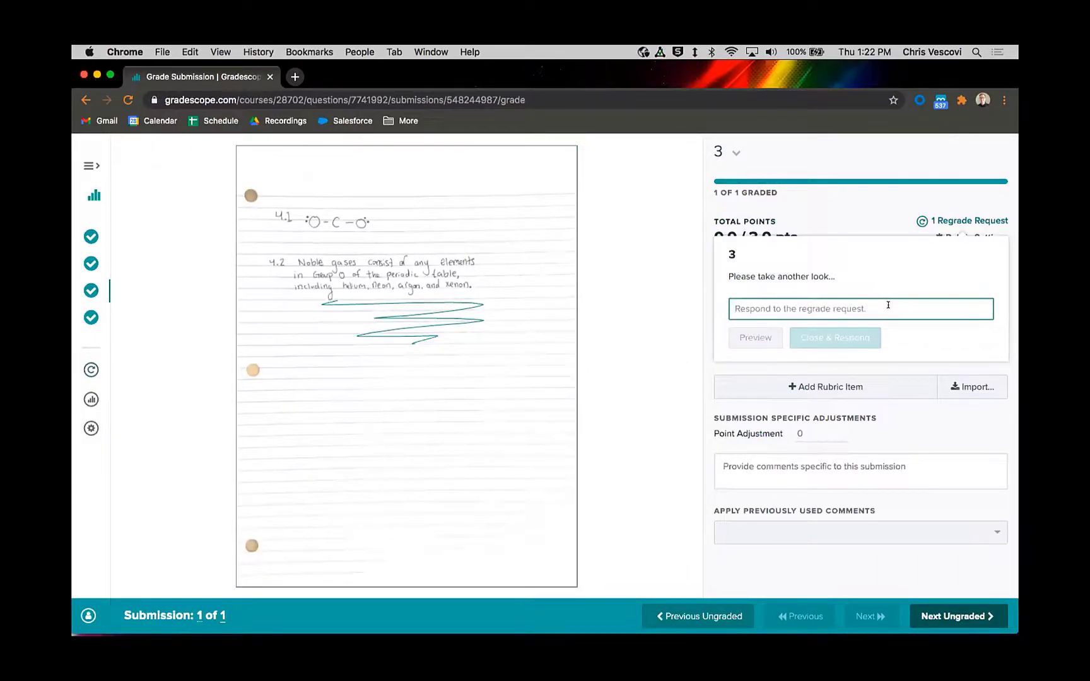
pyautogui.click(856, 205)
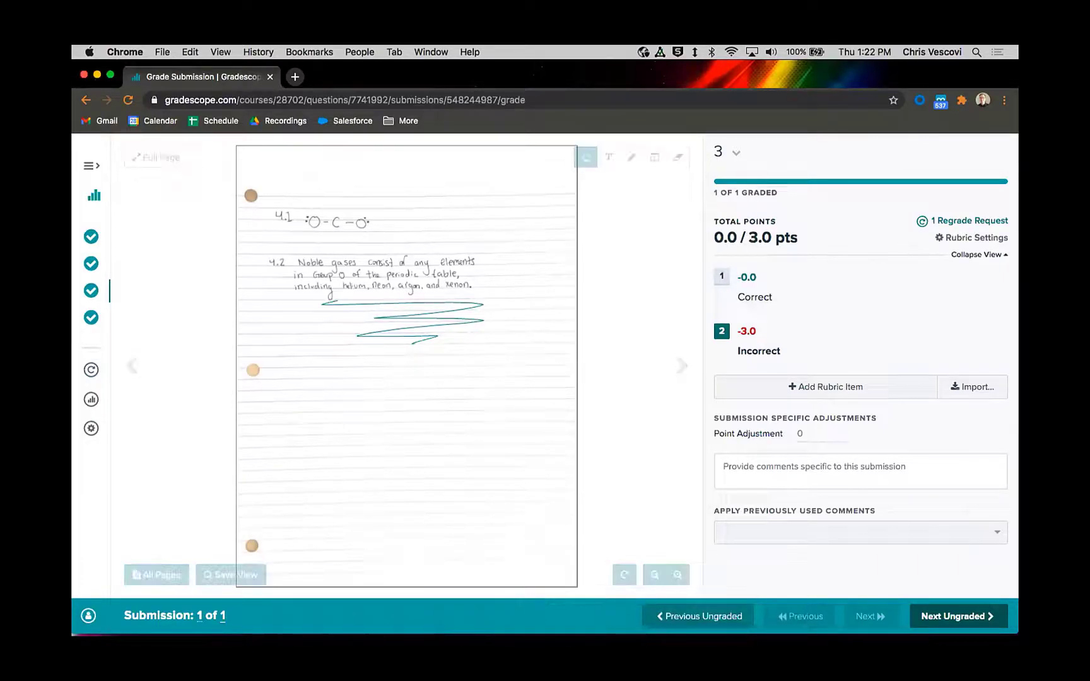
pyautogui.click(554, 628)
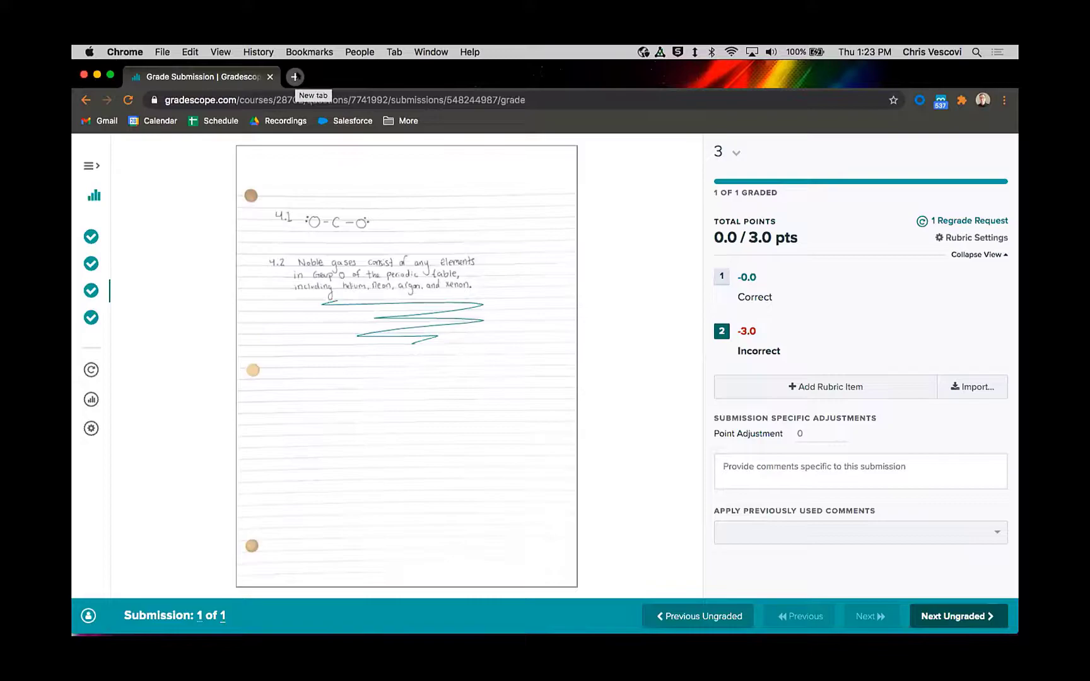
pyautogui.click(293, 76)
pyautogui.press('super+w')
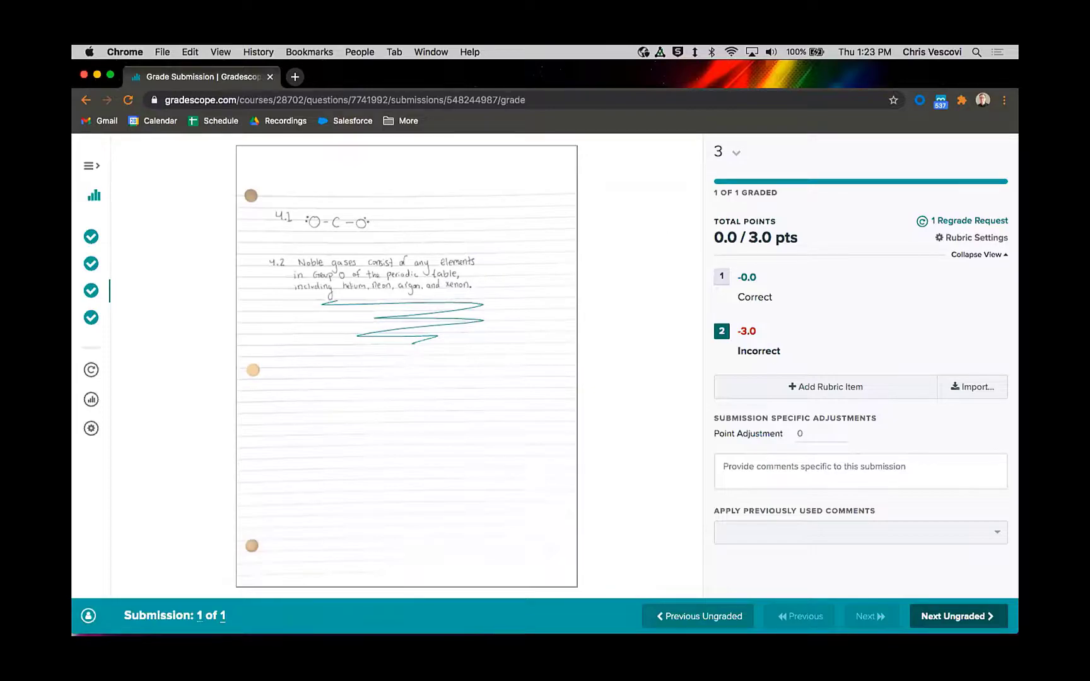
# Step: Open the bookmarked help article "Scanning Work on a Mobile Device" and read its iOS and Android scanning instructions
pyautogui.click(404, 122)
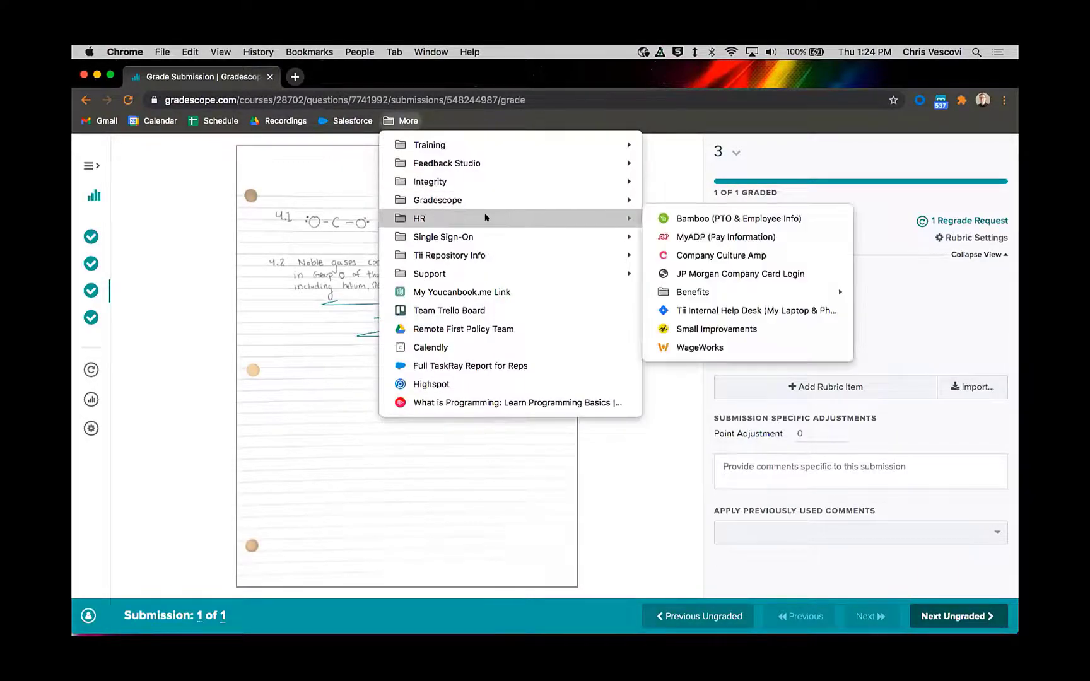
pyautogui.moveTo(487, 242)
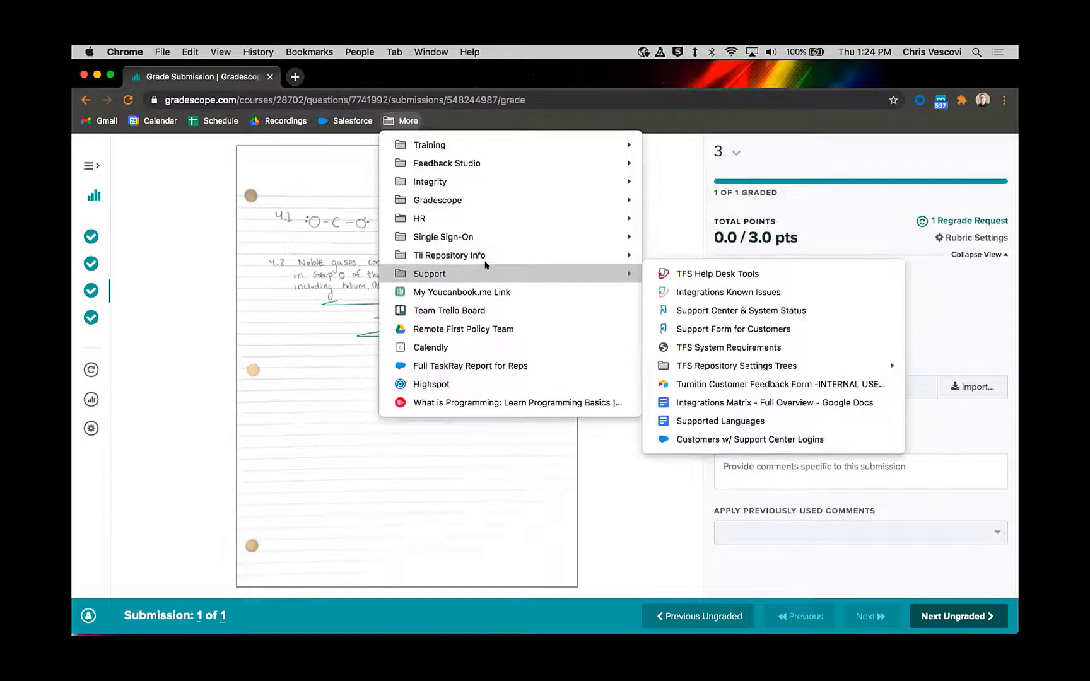
pyautogui.moveTo(633, 206)
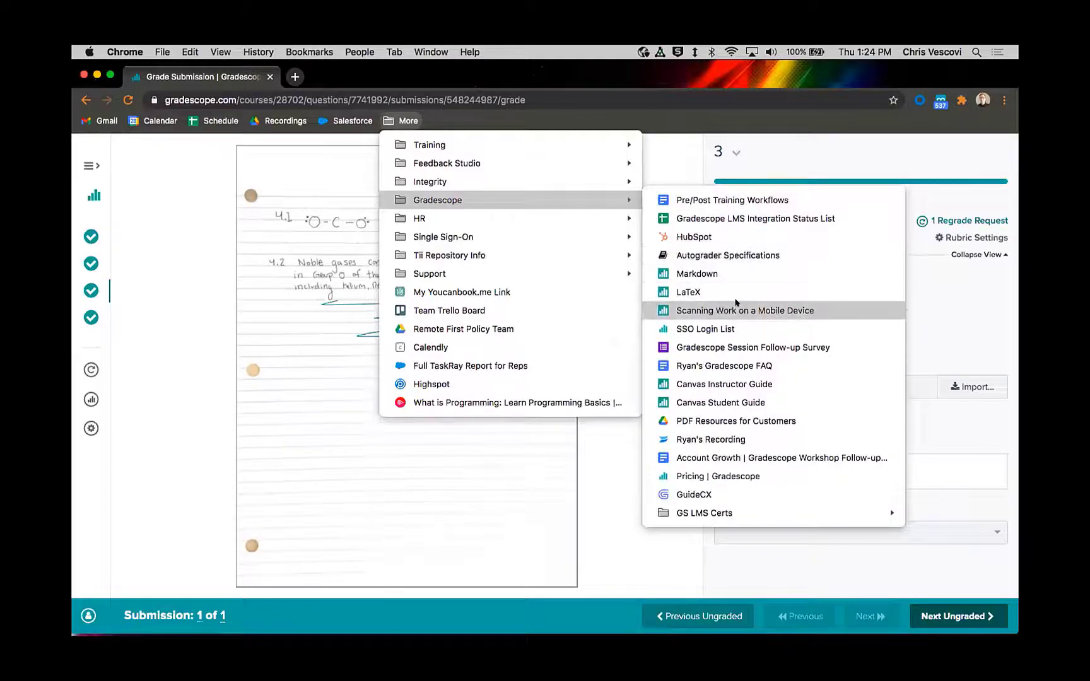
pyautogui.click(744, 311)
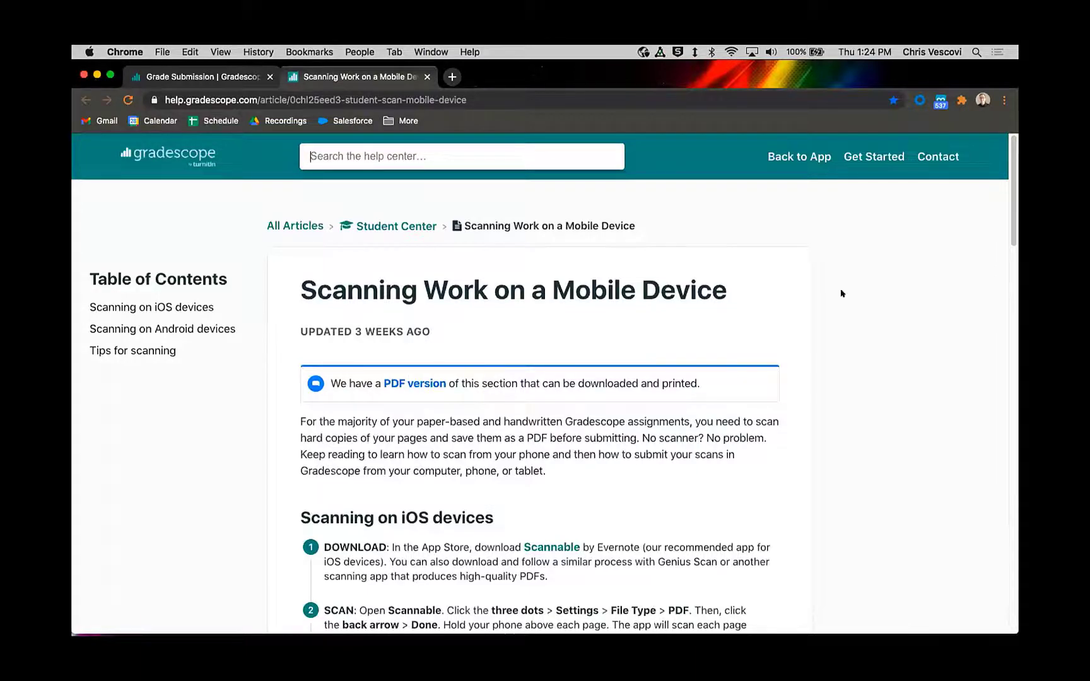
pyautogui.moveTo(1010, 166); pyautogui.dragTo(1013, 251)
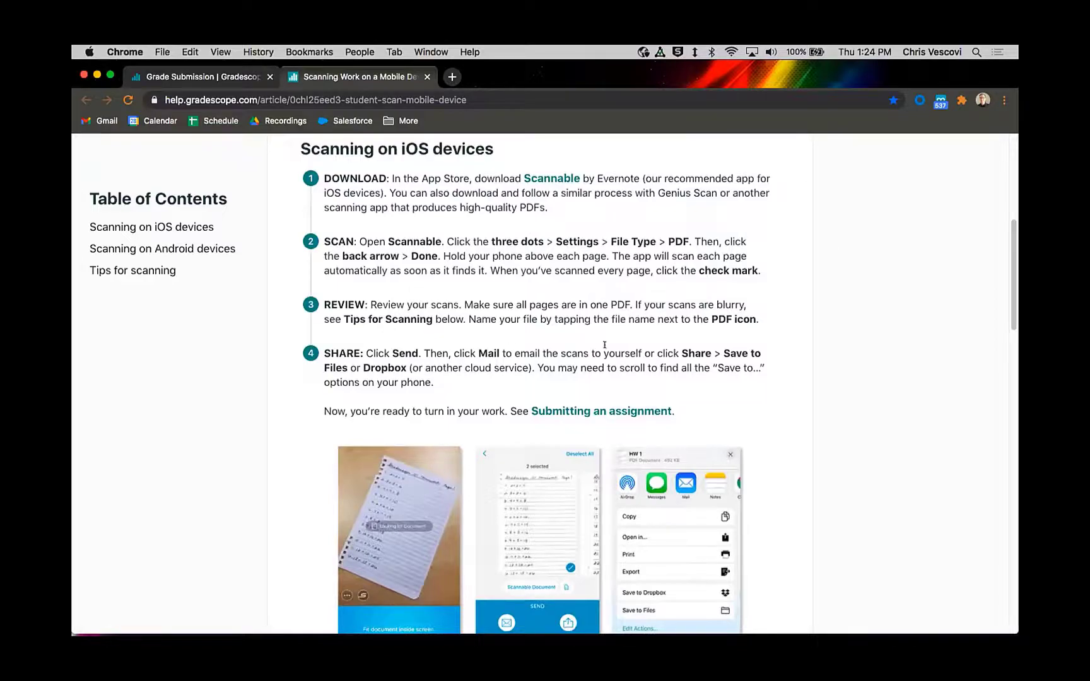
pyautogui.scroll(-3, 1011, 275)
pyautogui.moveTo(1012, 275); pyautogui.dragTo(1014, 391)
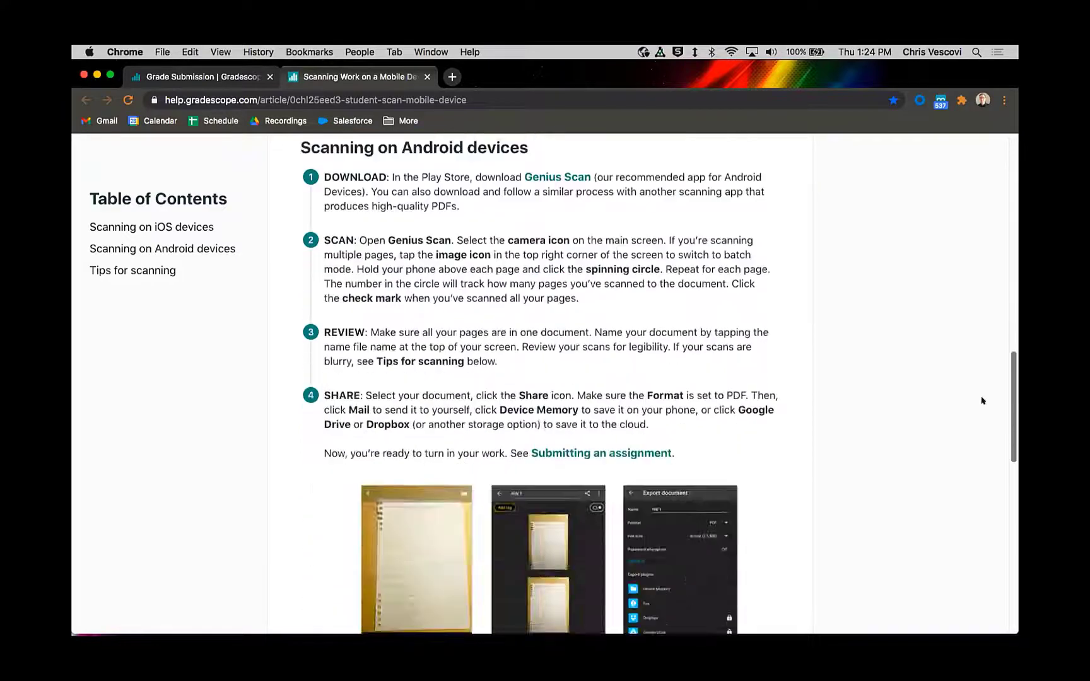